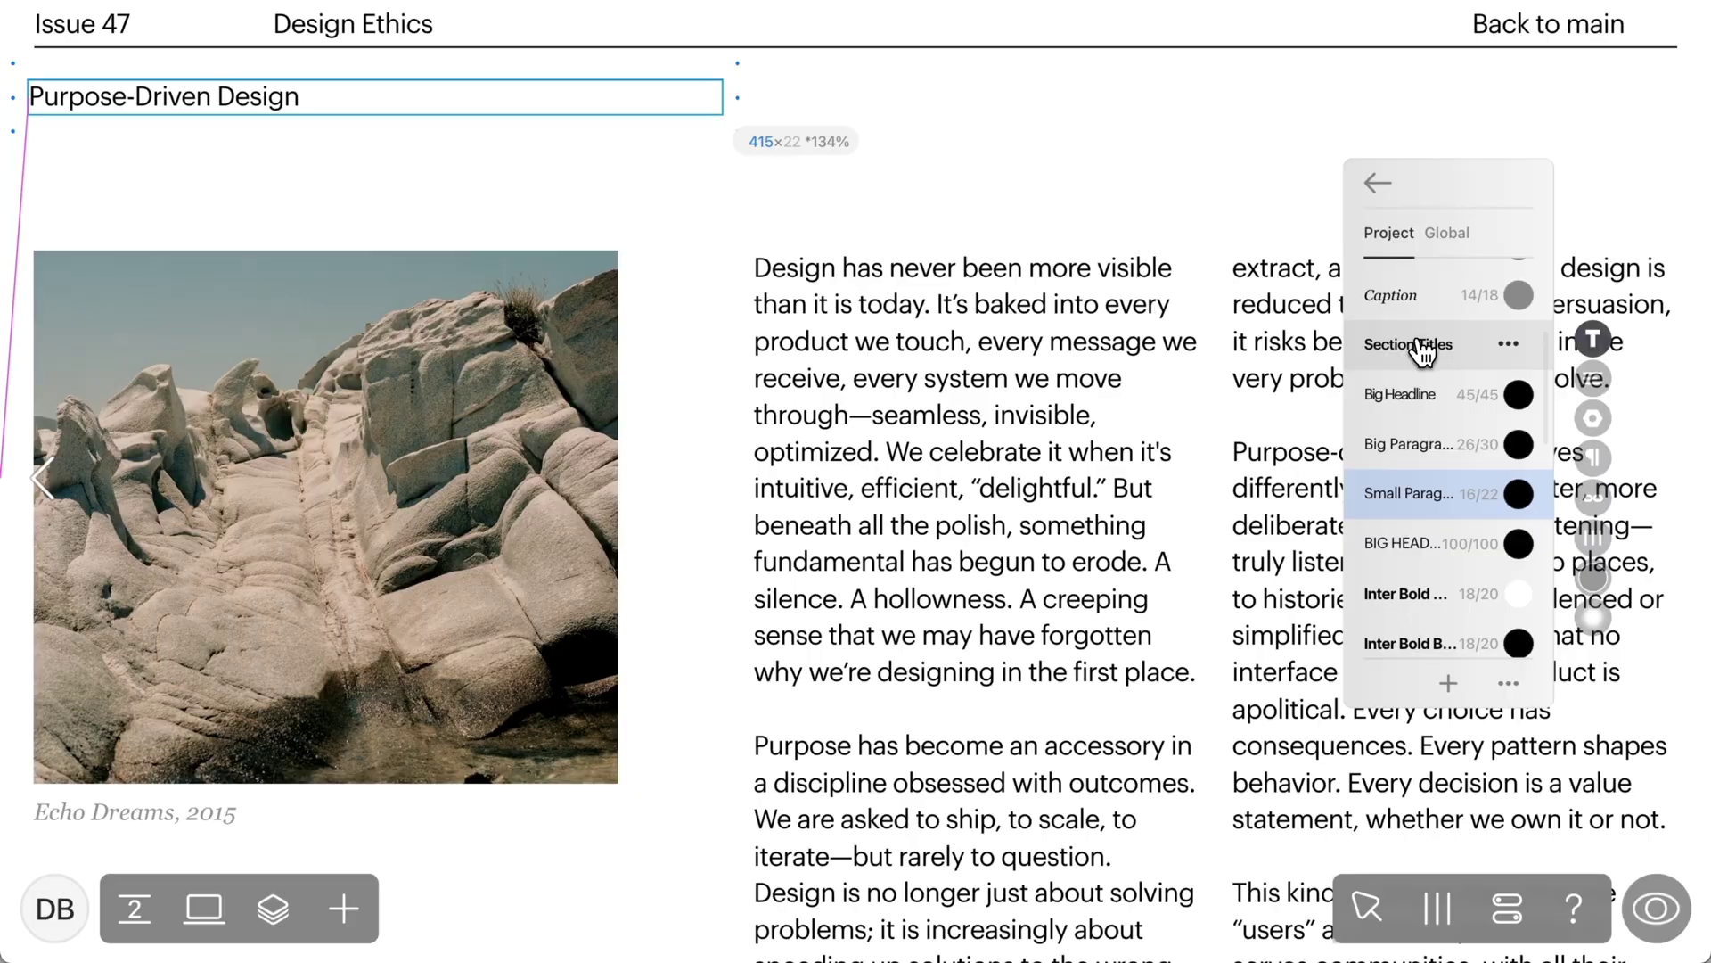
- Apply the Big Headline text style to the Purpose-Driven Design heading
{"action": "left_click", "coordinate": [1423, 401]}
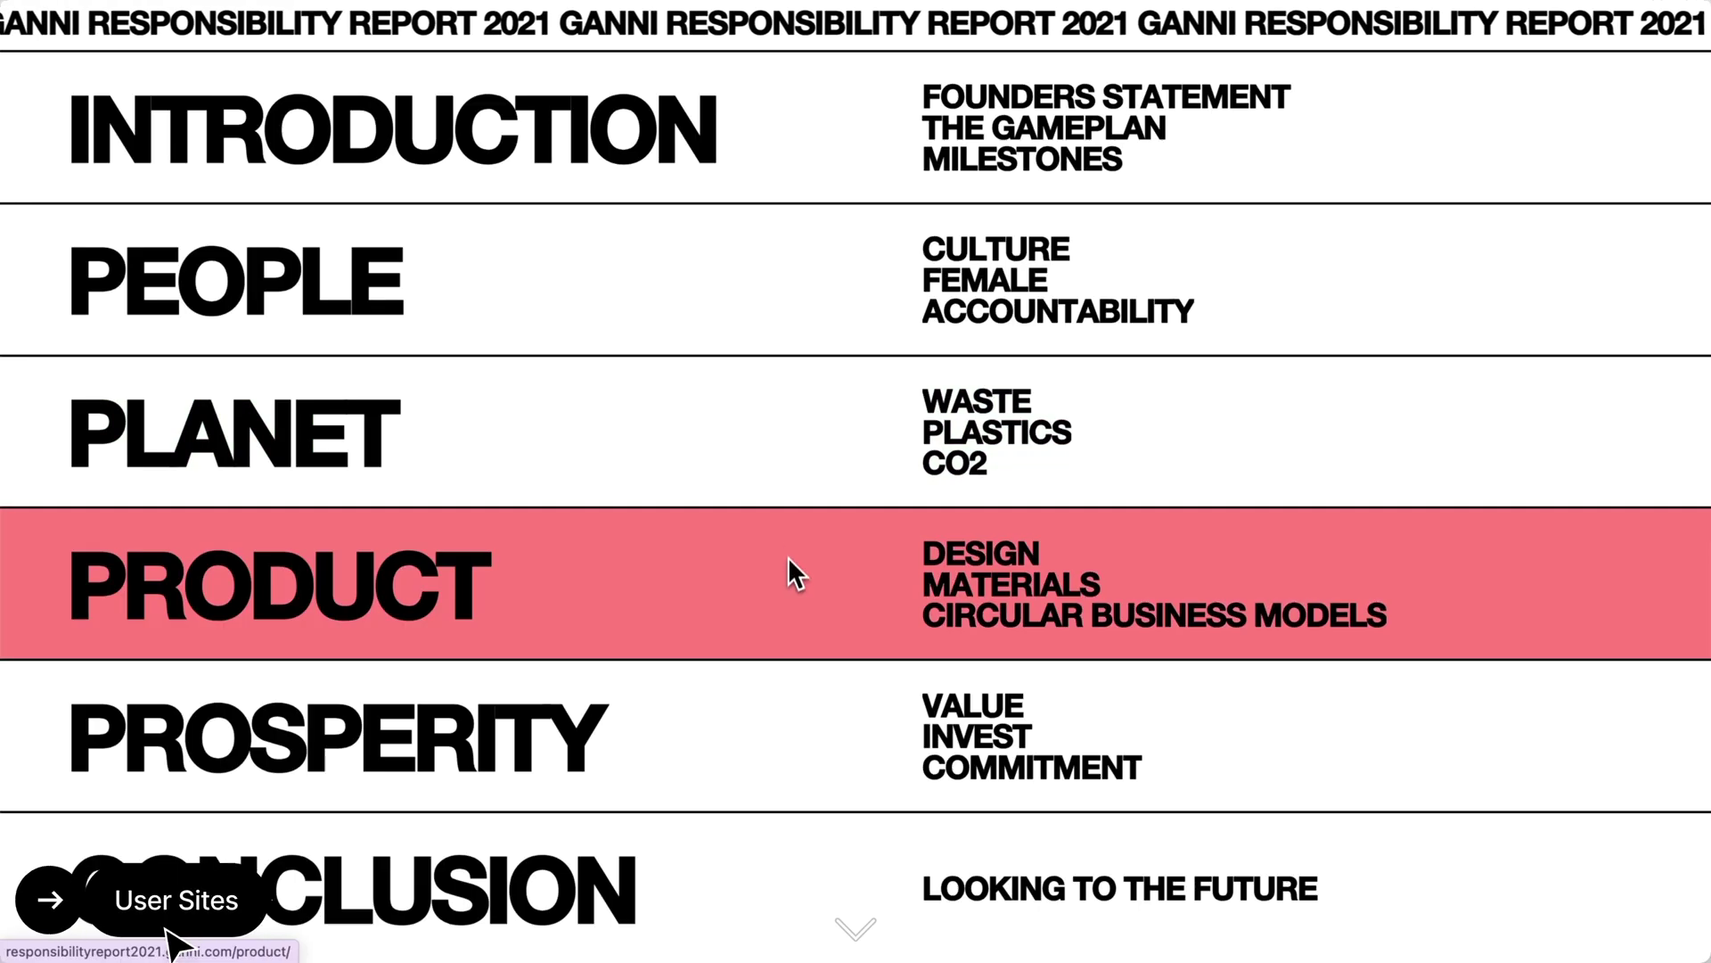
- Scroll through the User Sites showcase of example sites built in Readymag
{"action": "scroll", "coordinate": [787, 563], "scroll_direction": "down", "scroll_amount": 8}
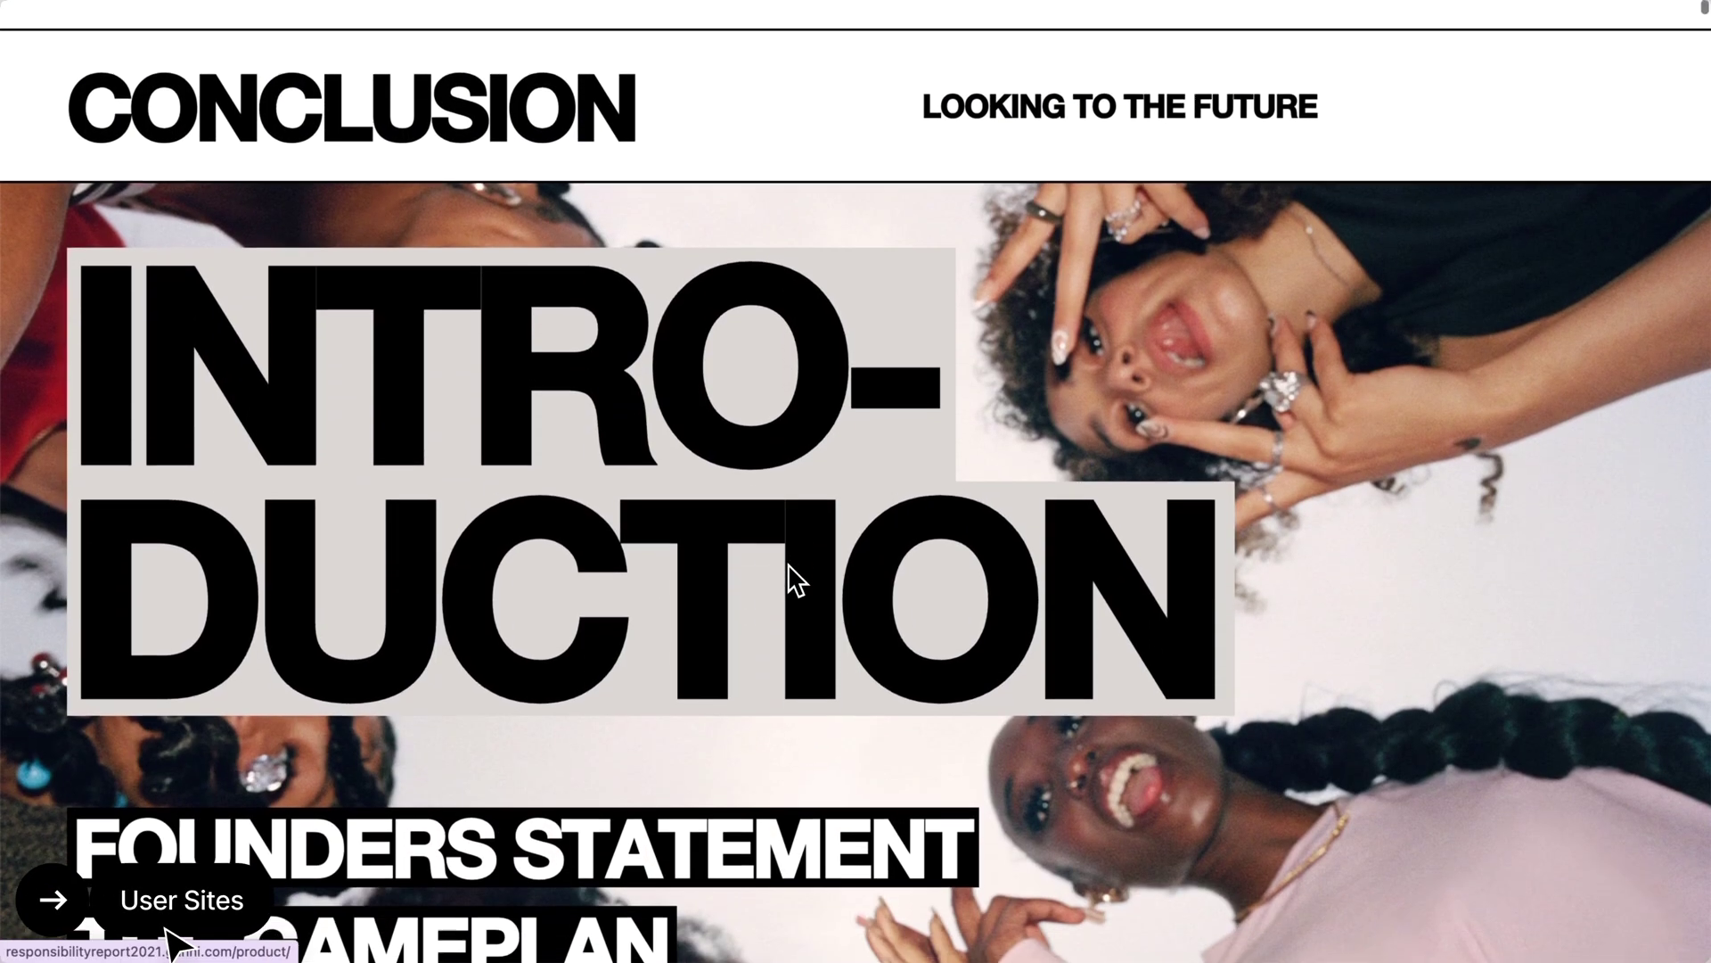
{"action": "scroll", "coordinate": [788, 564], "scroll_direction": "down", "scroll_amount": 15}
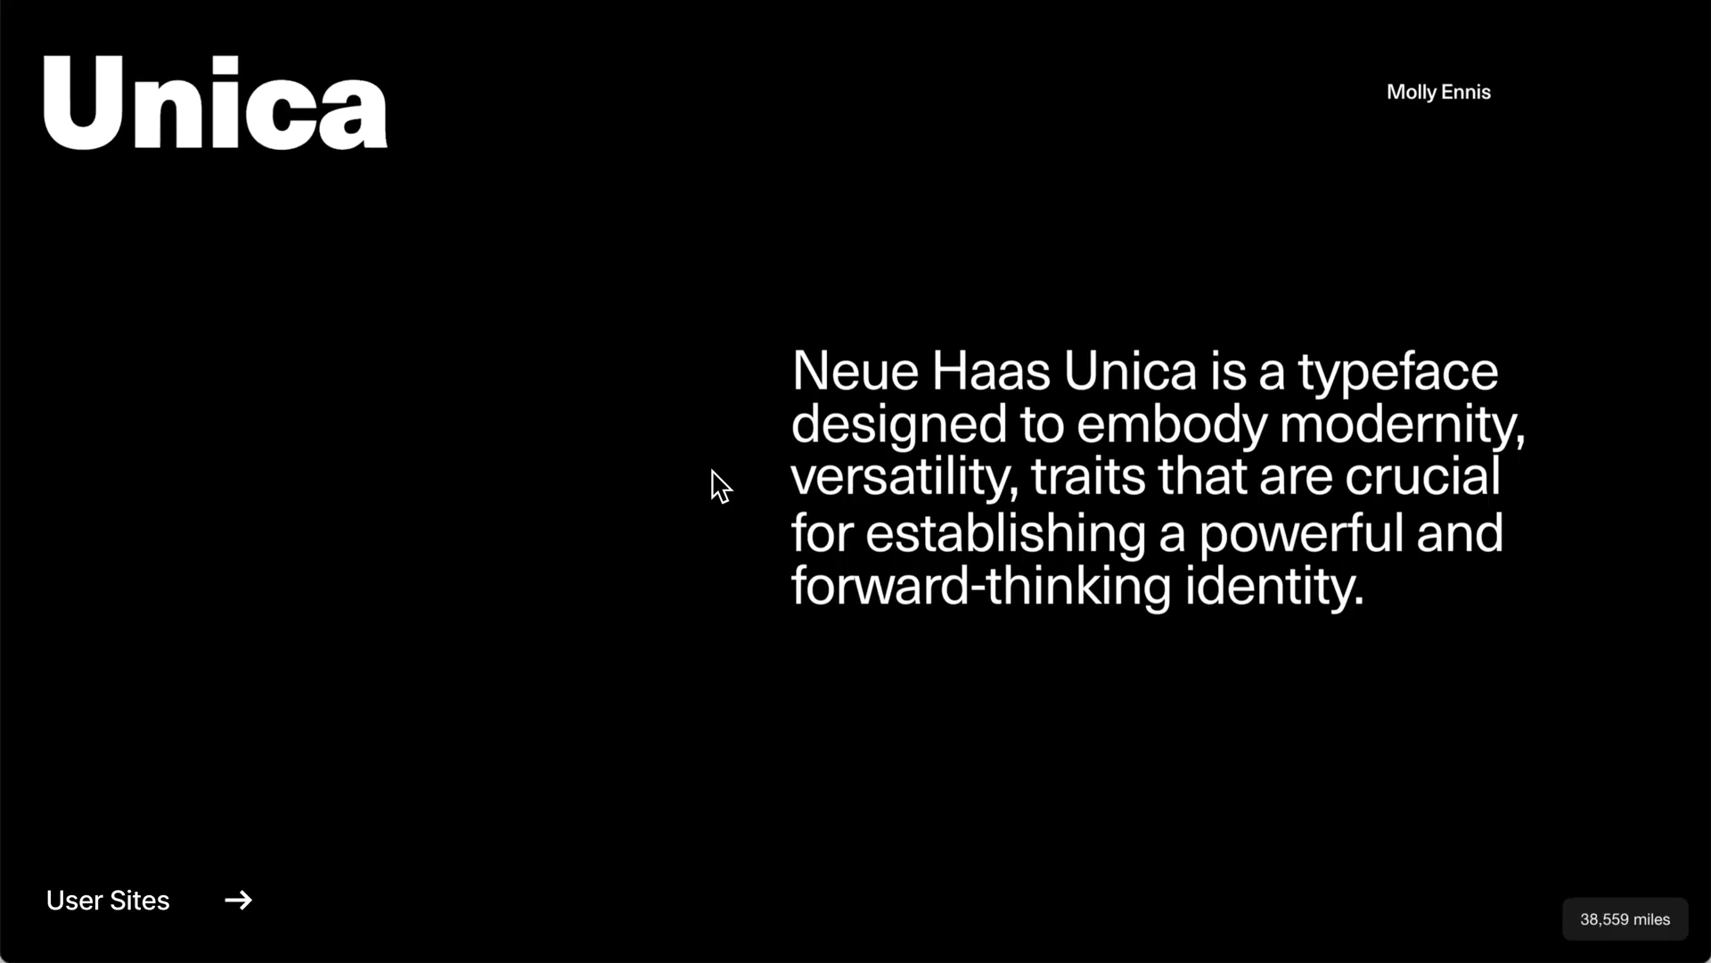
{"action": "scroll", "coordinate": [713, 485], "scroll_direction": "down", "scroll_amount": 10}
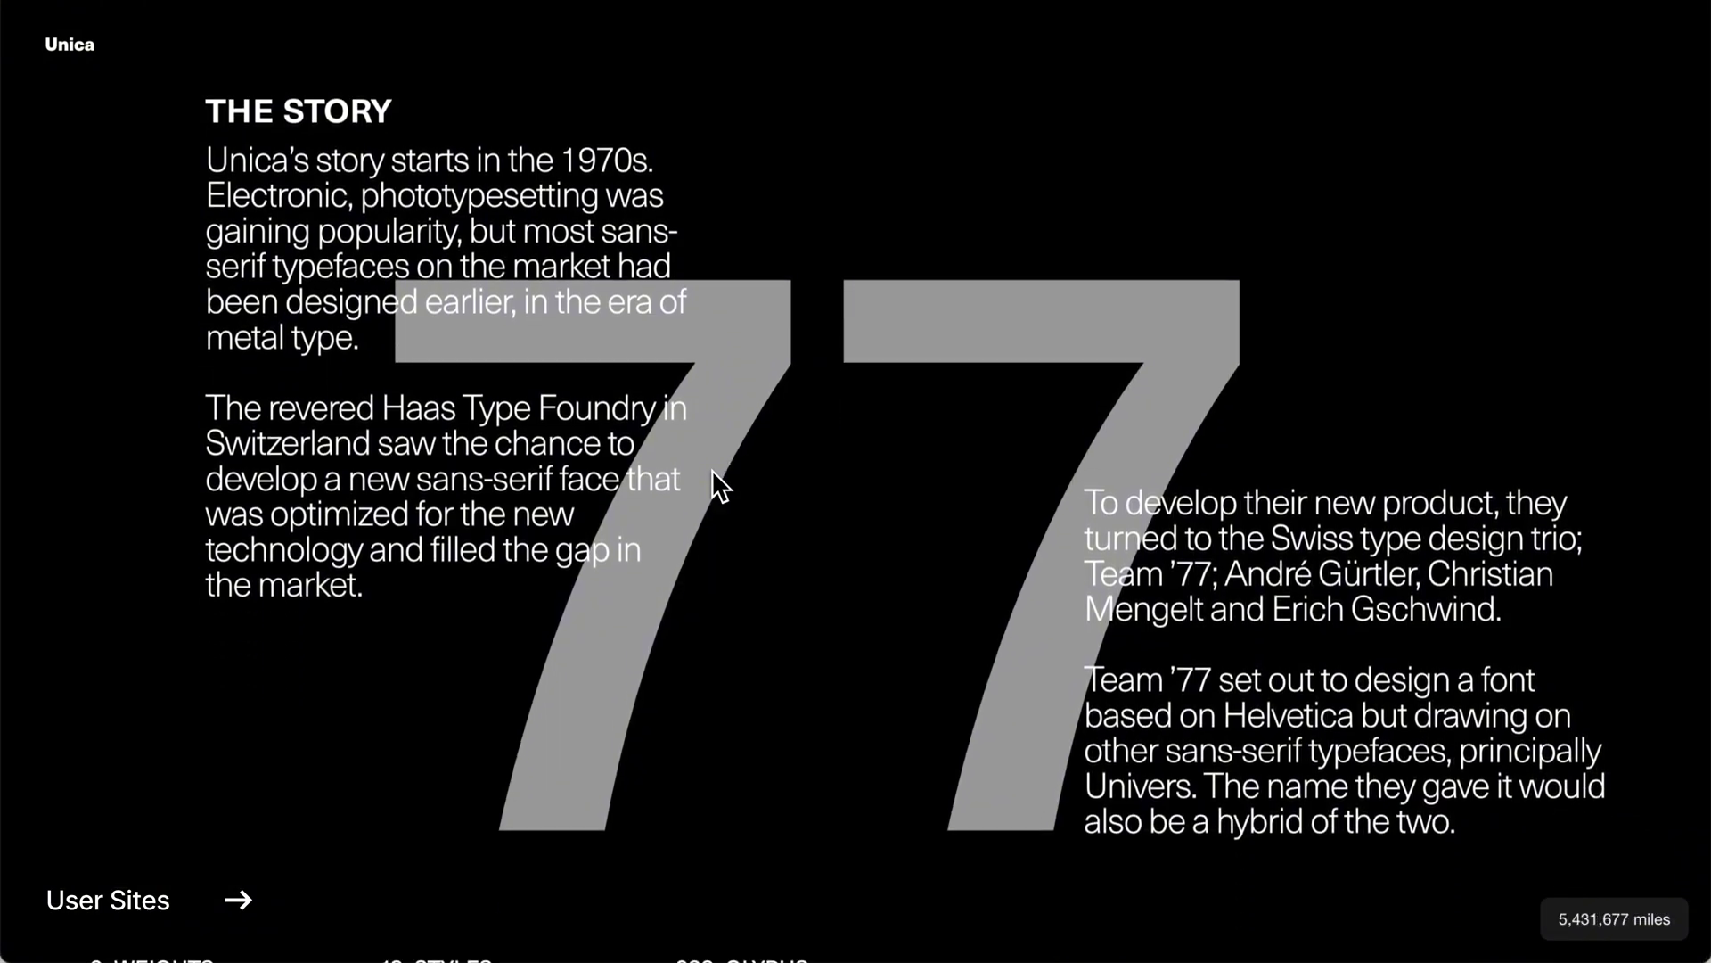
{"action": "scroll", "coordinate": [711, 469], "scroll_direction": "down", "scroll_amount": 8}
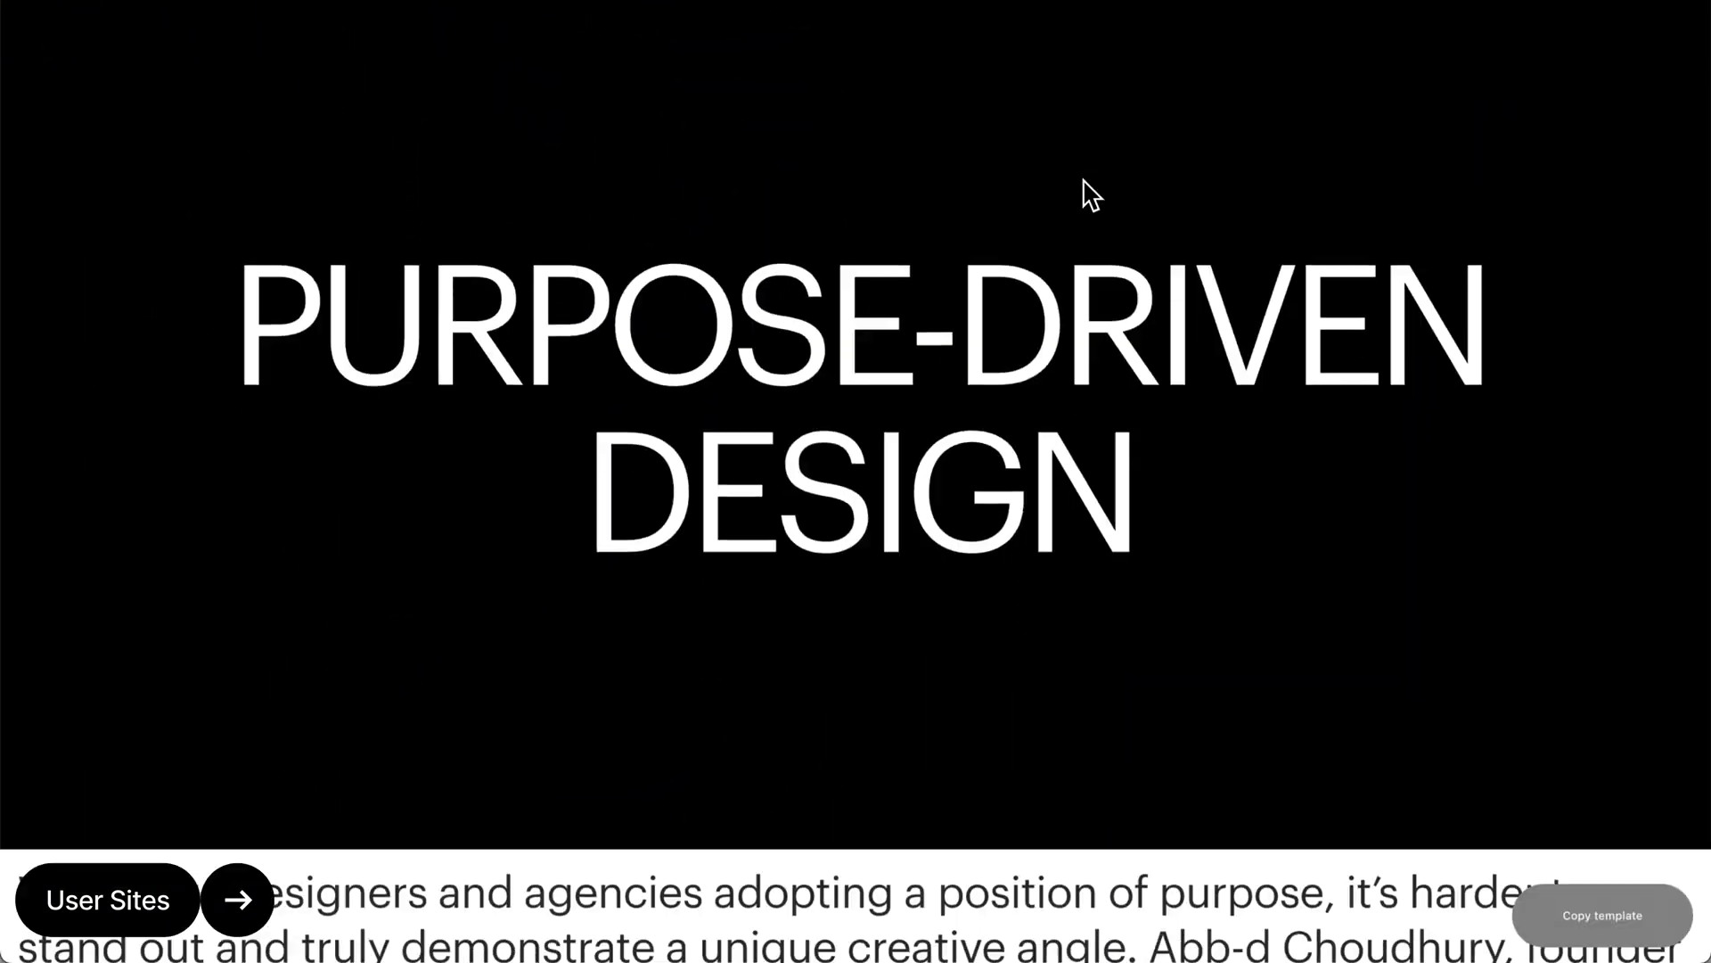
{"action": "scroll", "coordinate": [1088, 193], "scroll_direction": "down", "scroll_amount": 10}
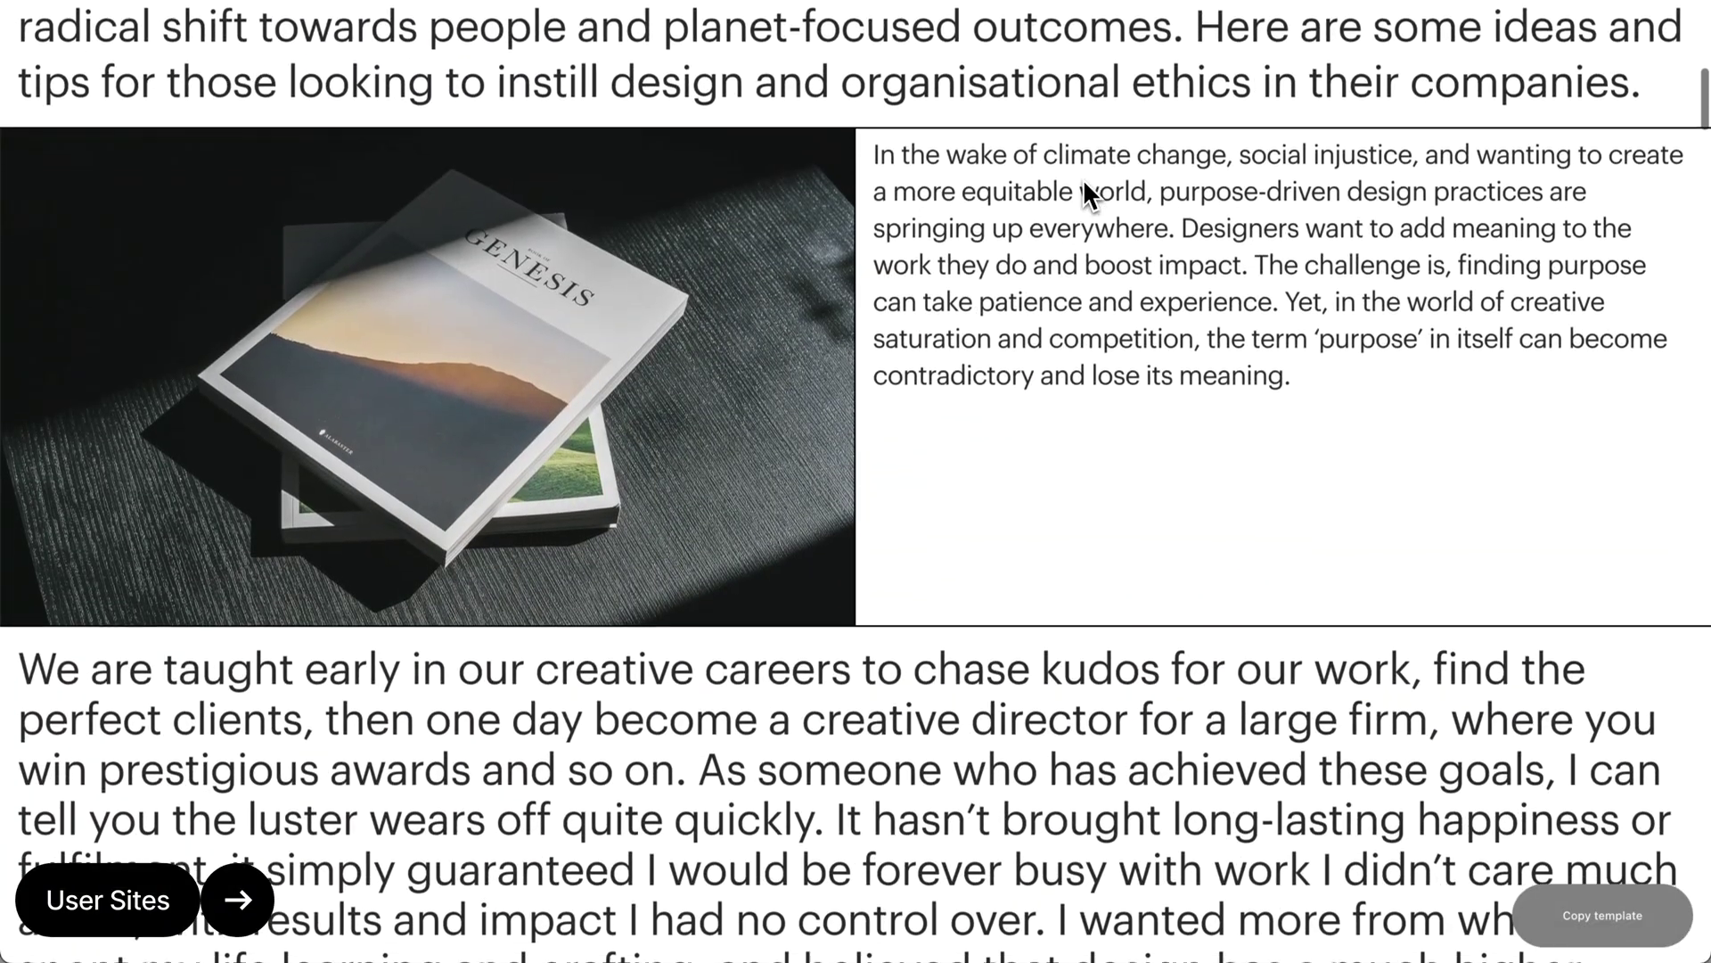
{"action": "scroll", "coordinate": [1083, 178], "scroll_direction": "down", "scroll_amount": 20}
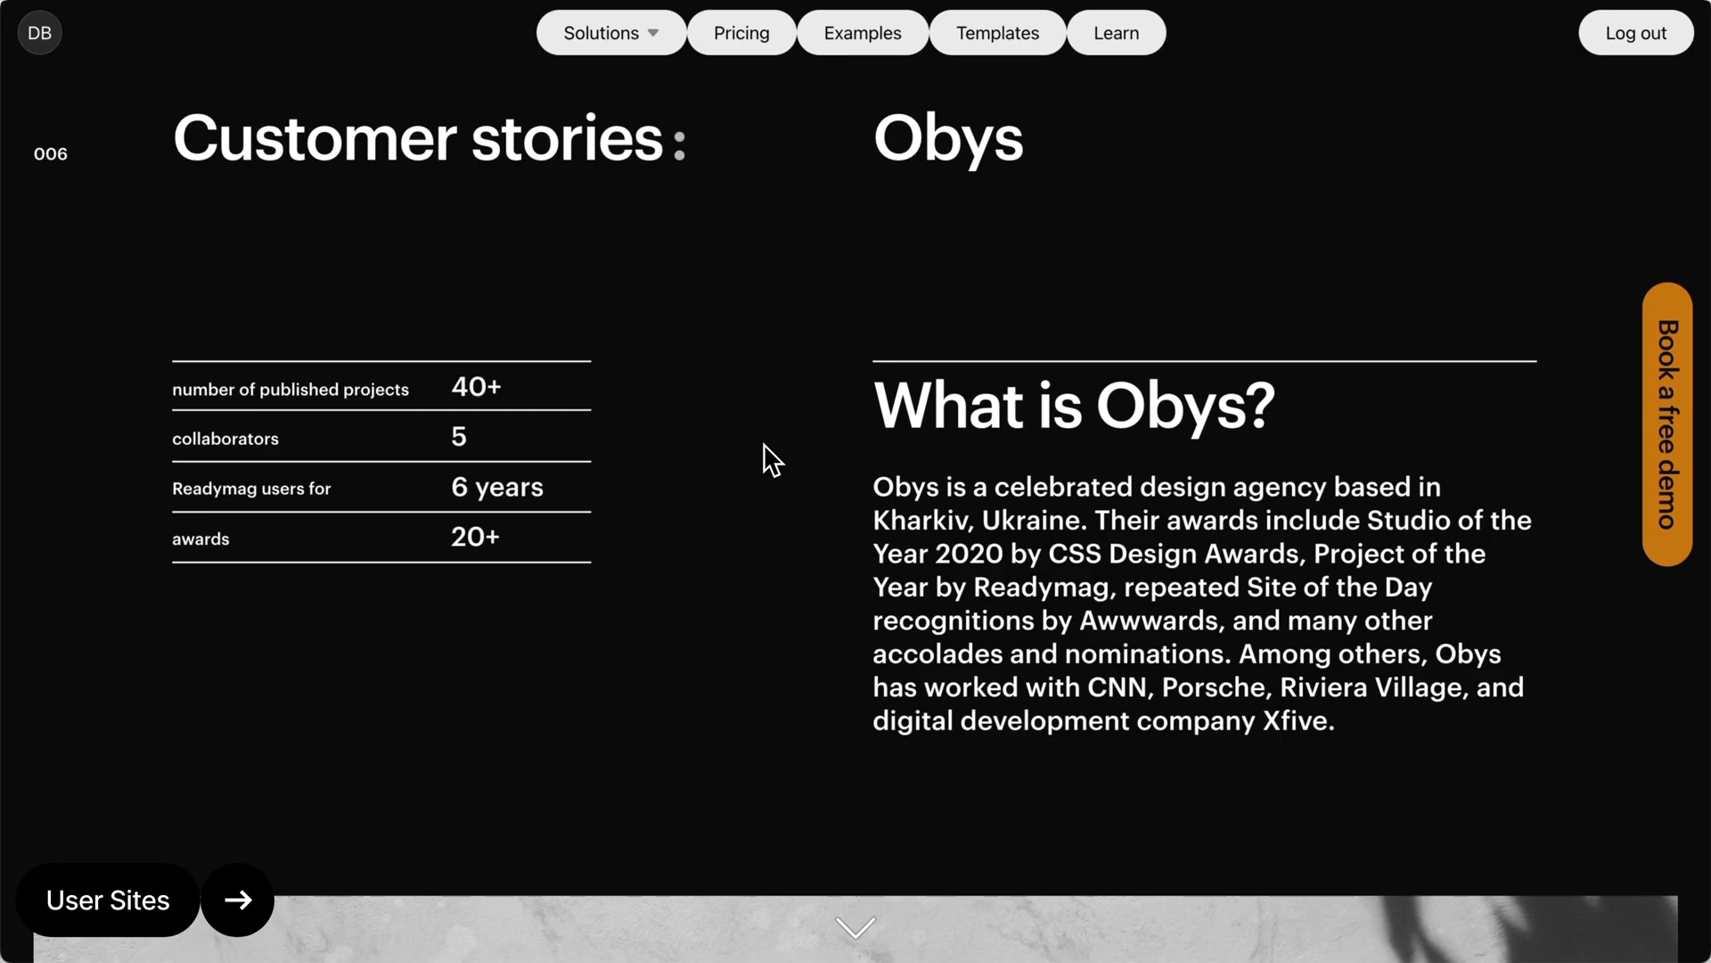
{"action": "scroll", "coordinate": [763, 444], "scroll_direction": "down", "scroll_amount": 10}
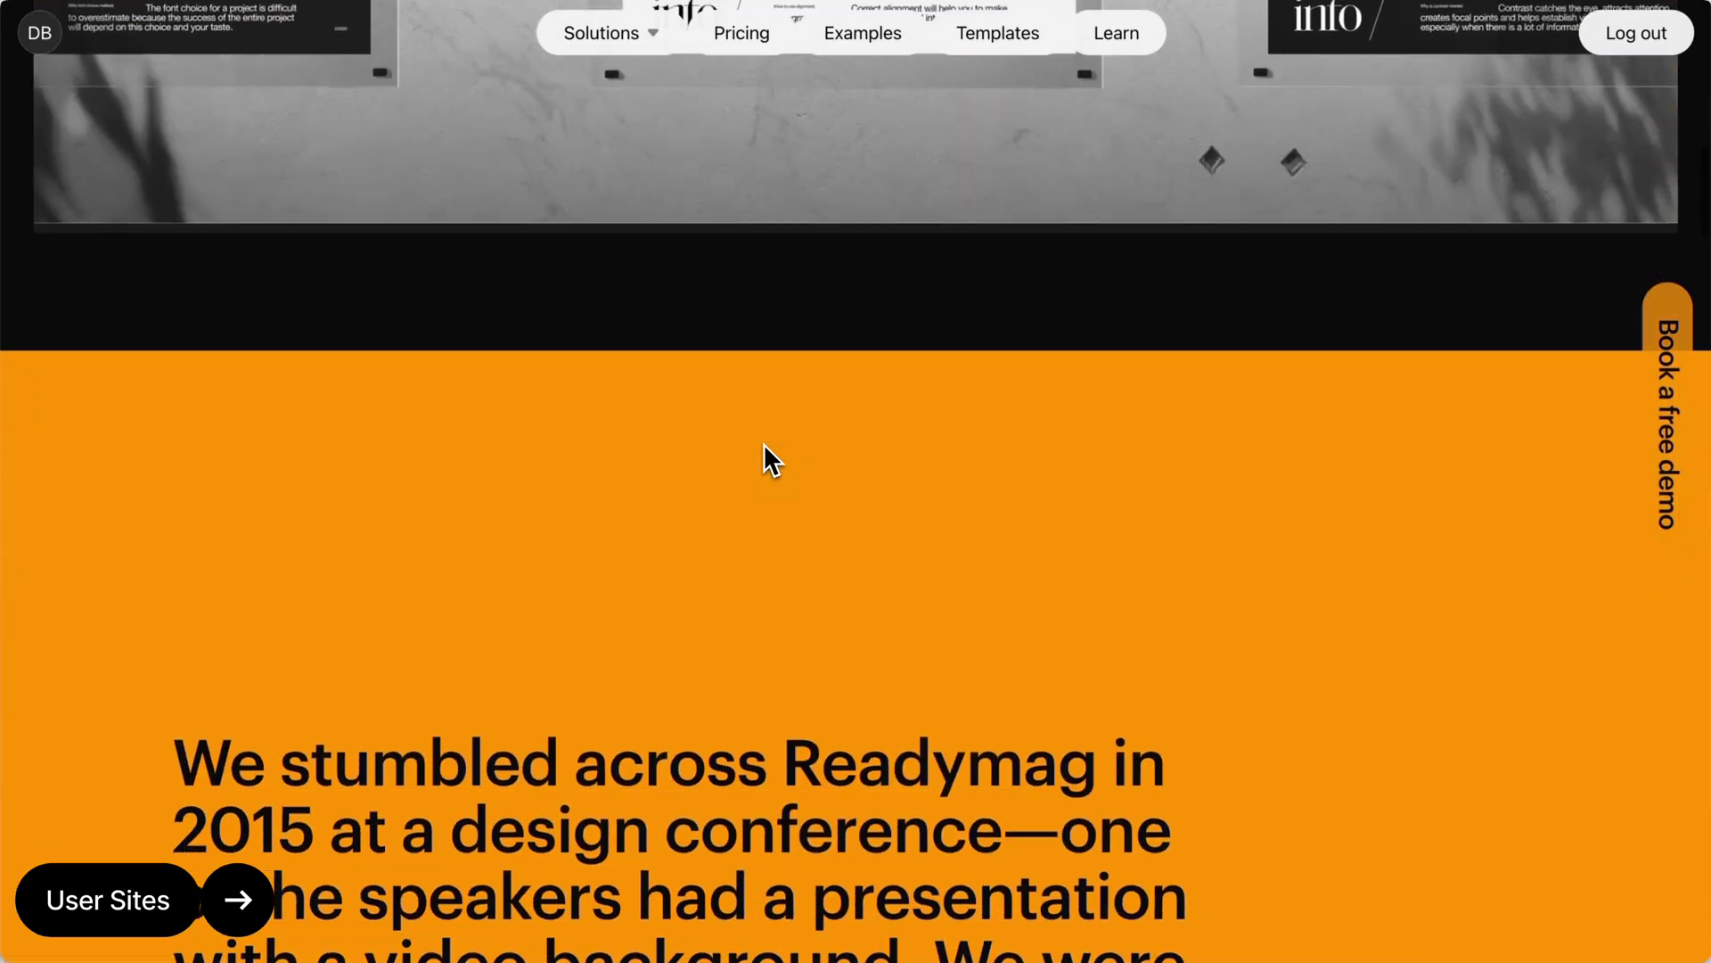
{"action": "scroll", "coordinate": [762, 442], "scroll_direction": "down", "scroll_amount": 5}
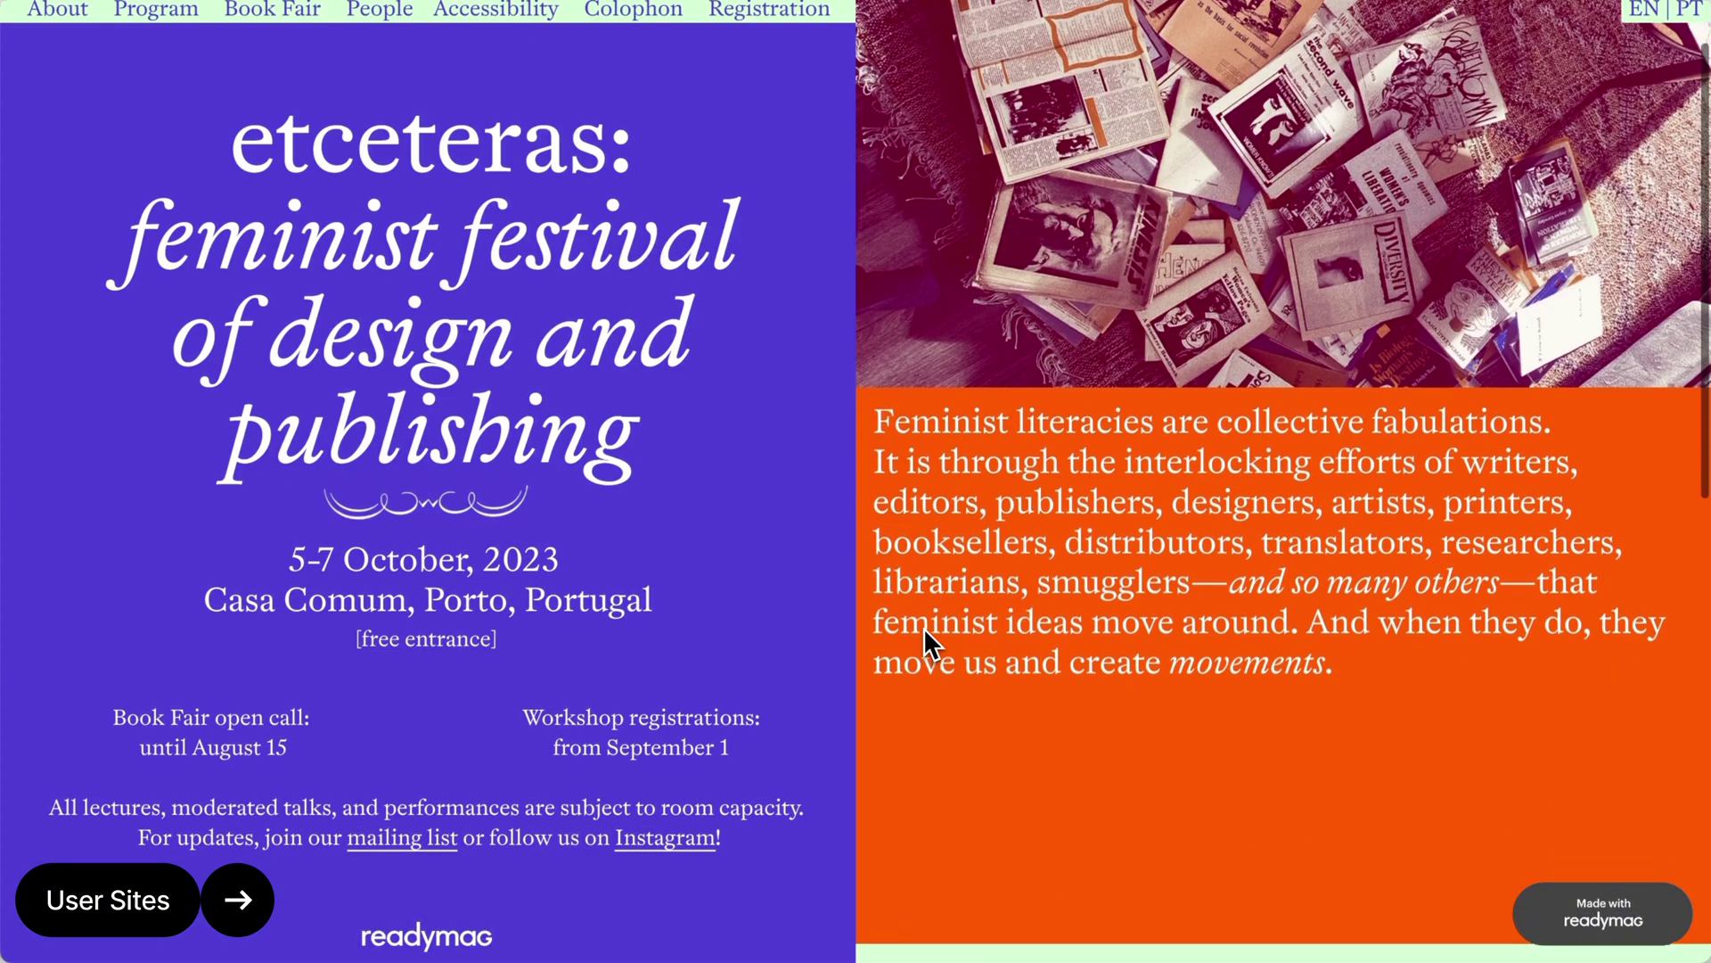
{"action": "scroll", "coordinate": [924, 628], "scroll_direction": "down", "scroll_amount": 8}
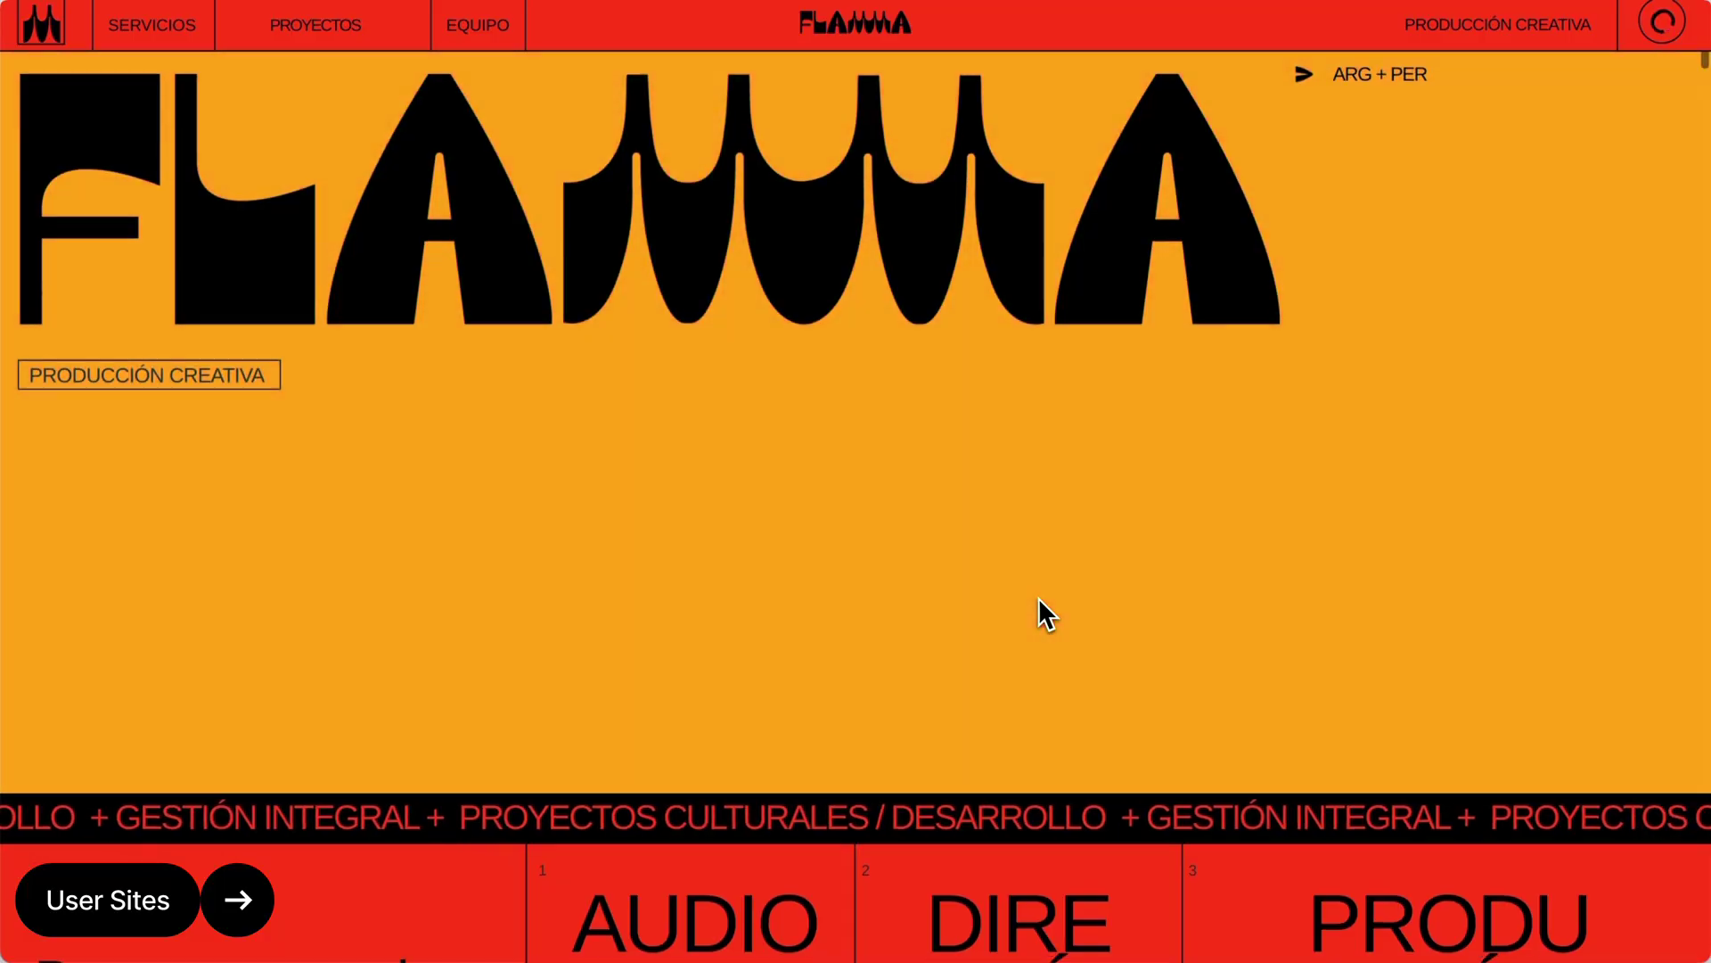
{"action": "scroll", "coordinate": [1040, 599], "scroll_direction": "down", "scroll_amount": 3}
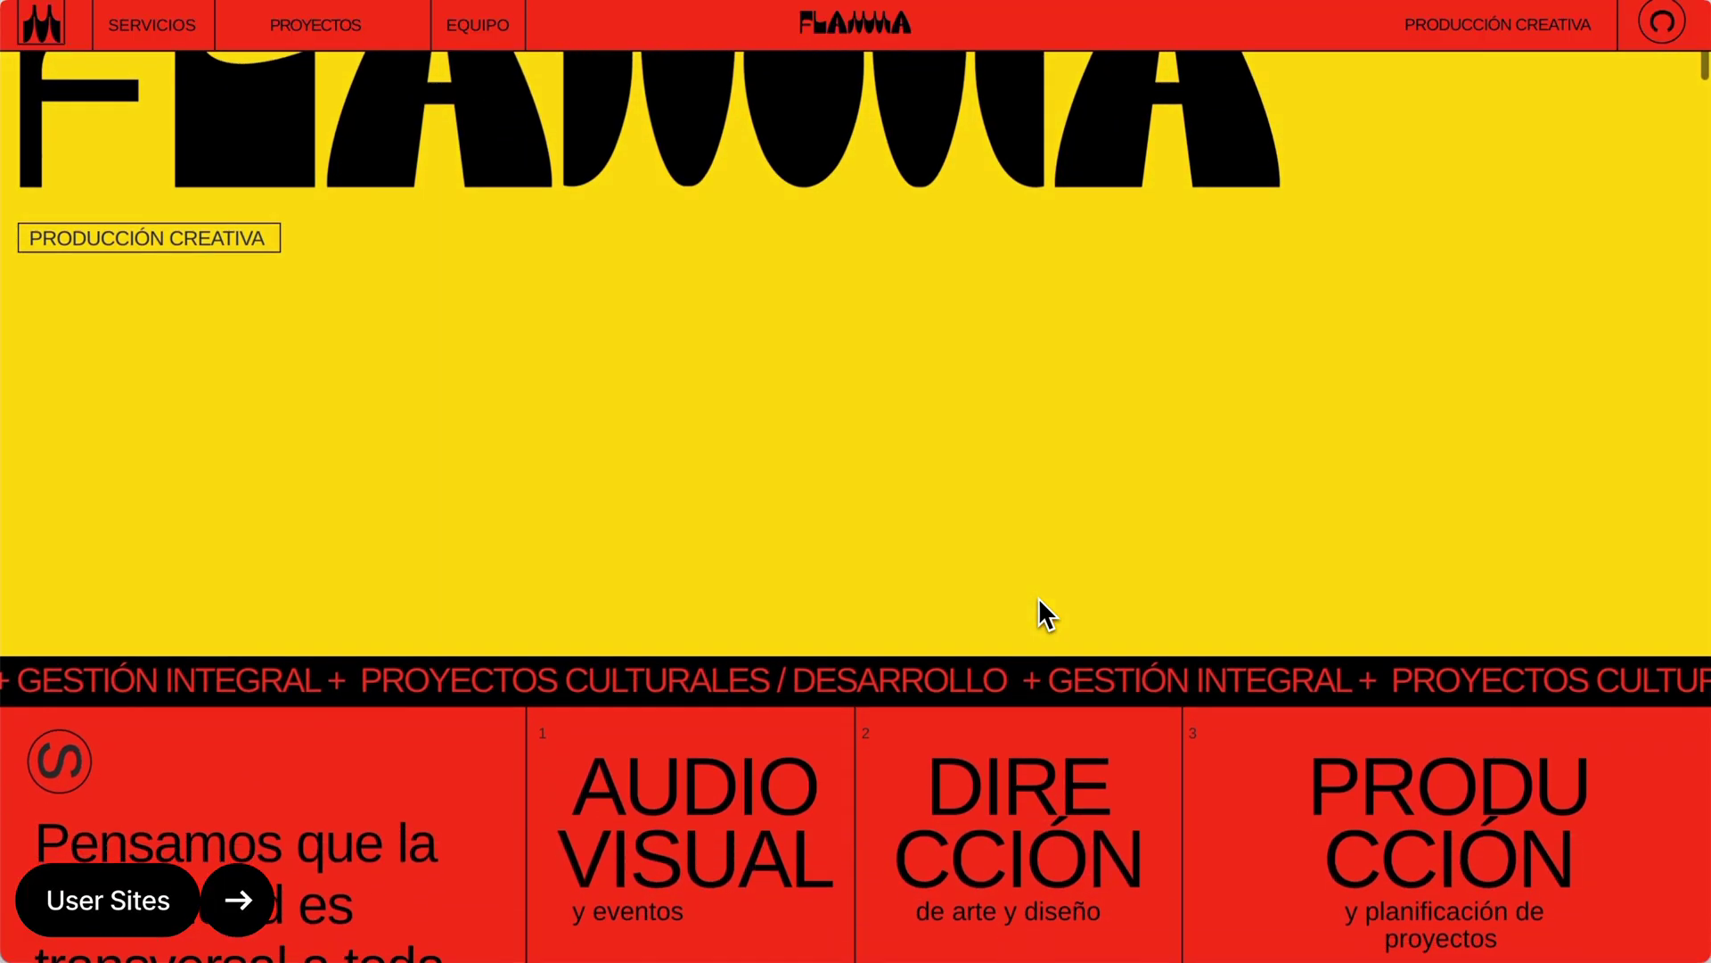
{"action": "scroll", "coordinate": [1039, 599], "scroll_direction": "down", "scroll_amount": 7}
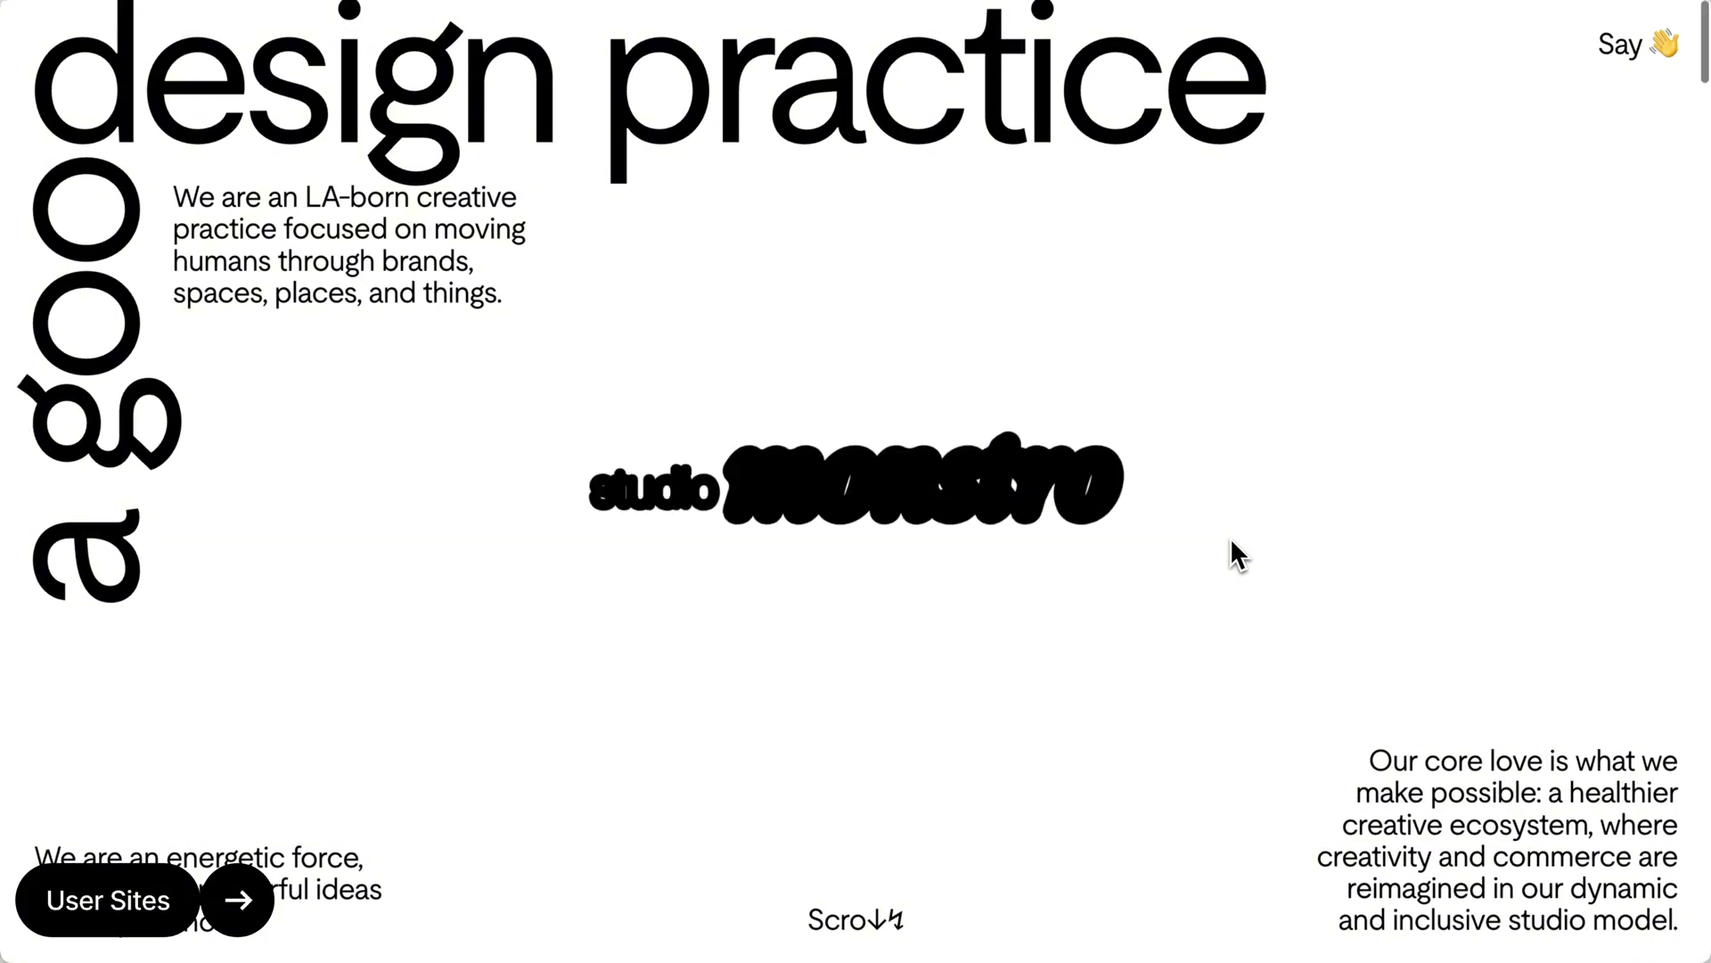
{"action": "scroll", "coordinate": [1230, 537], "scroll_direction": "down", "scroll_amount": 10}
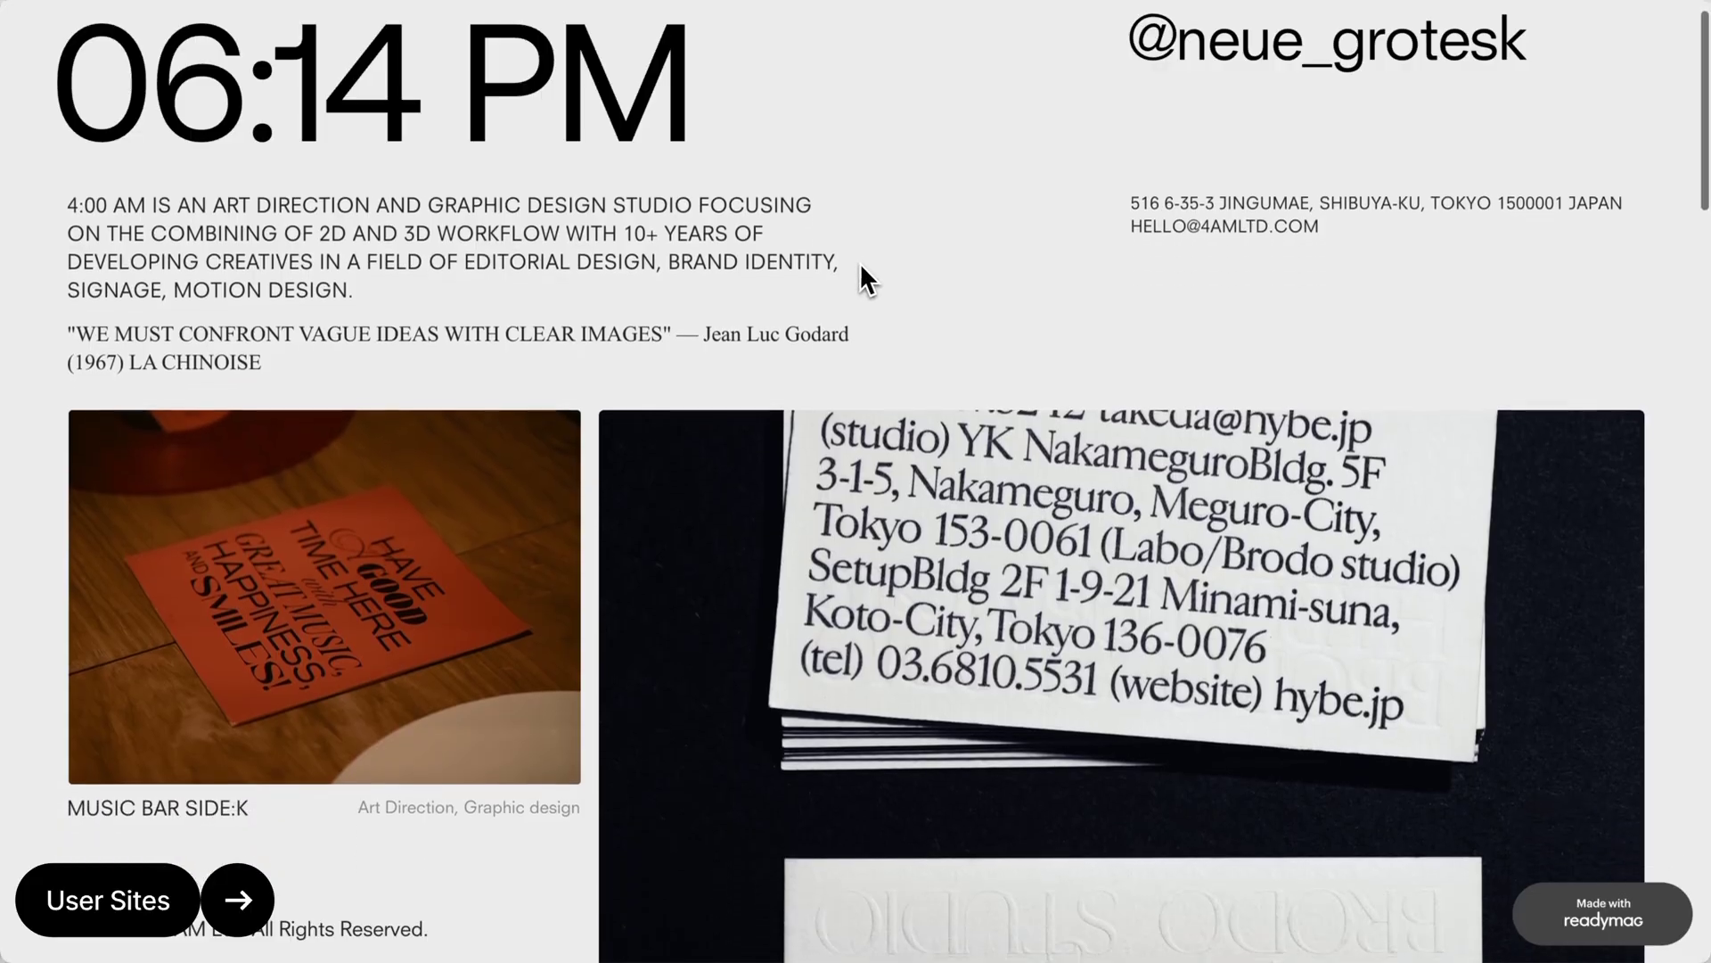
{"action": "scroll", "coordinate": [861, 272], "scroll_direction": "down", "scroll_amount": 10}
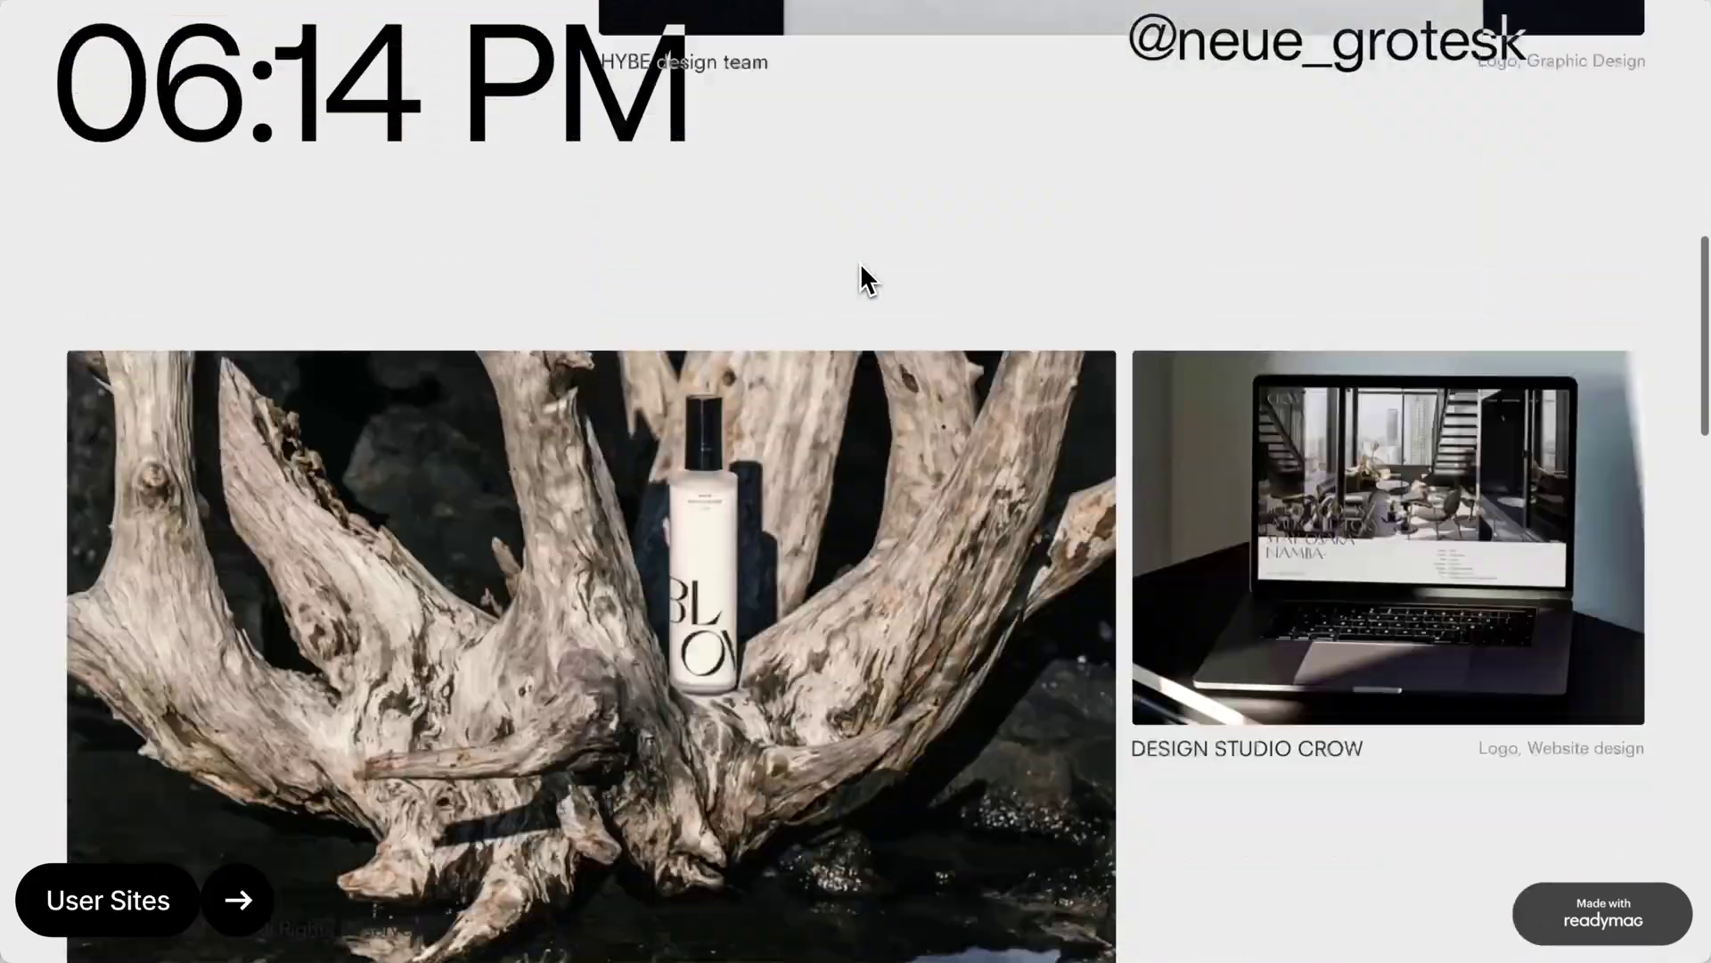
{"action": "scroll", "coordinate": [863, 276], "scroll_direction": "down", "scroll_amount": 10}
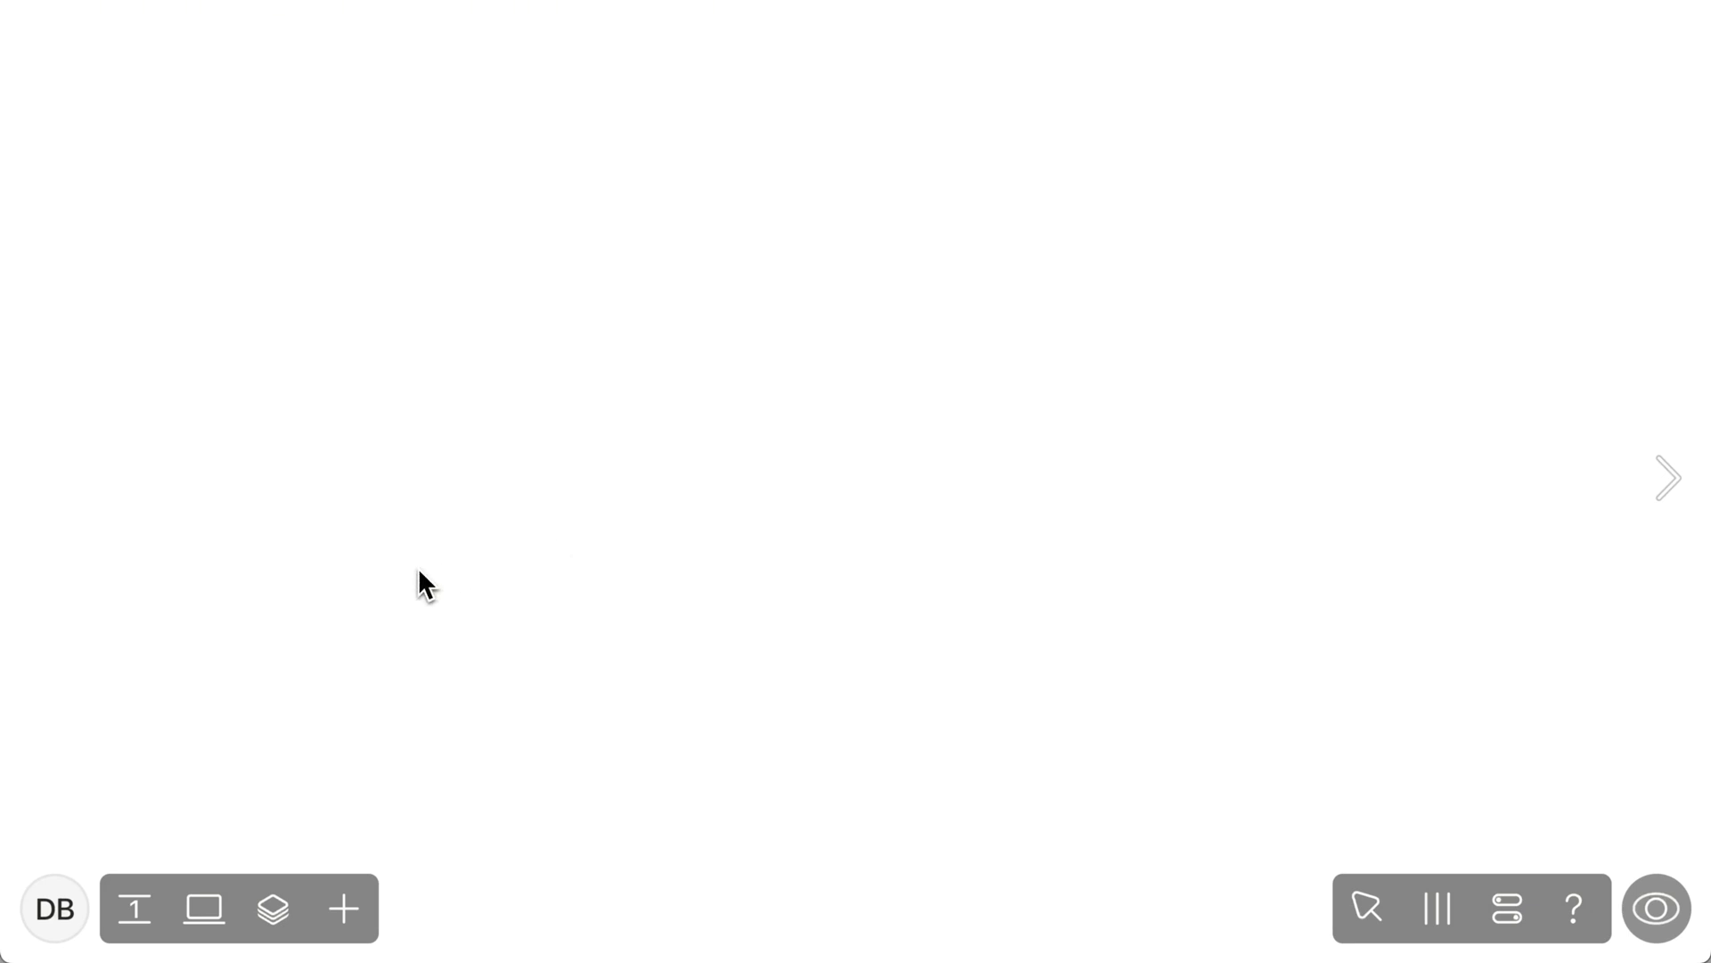
- Add a text block and replace its text with the pasted 'Design has never been more visible…' paragraph
{"action": "left_click", "coordinate": [351, 913]}
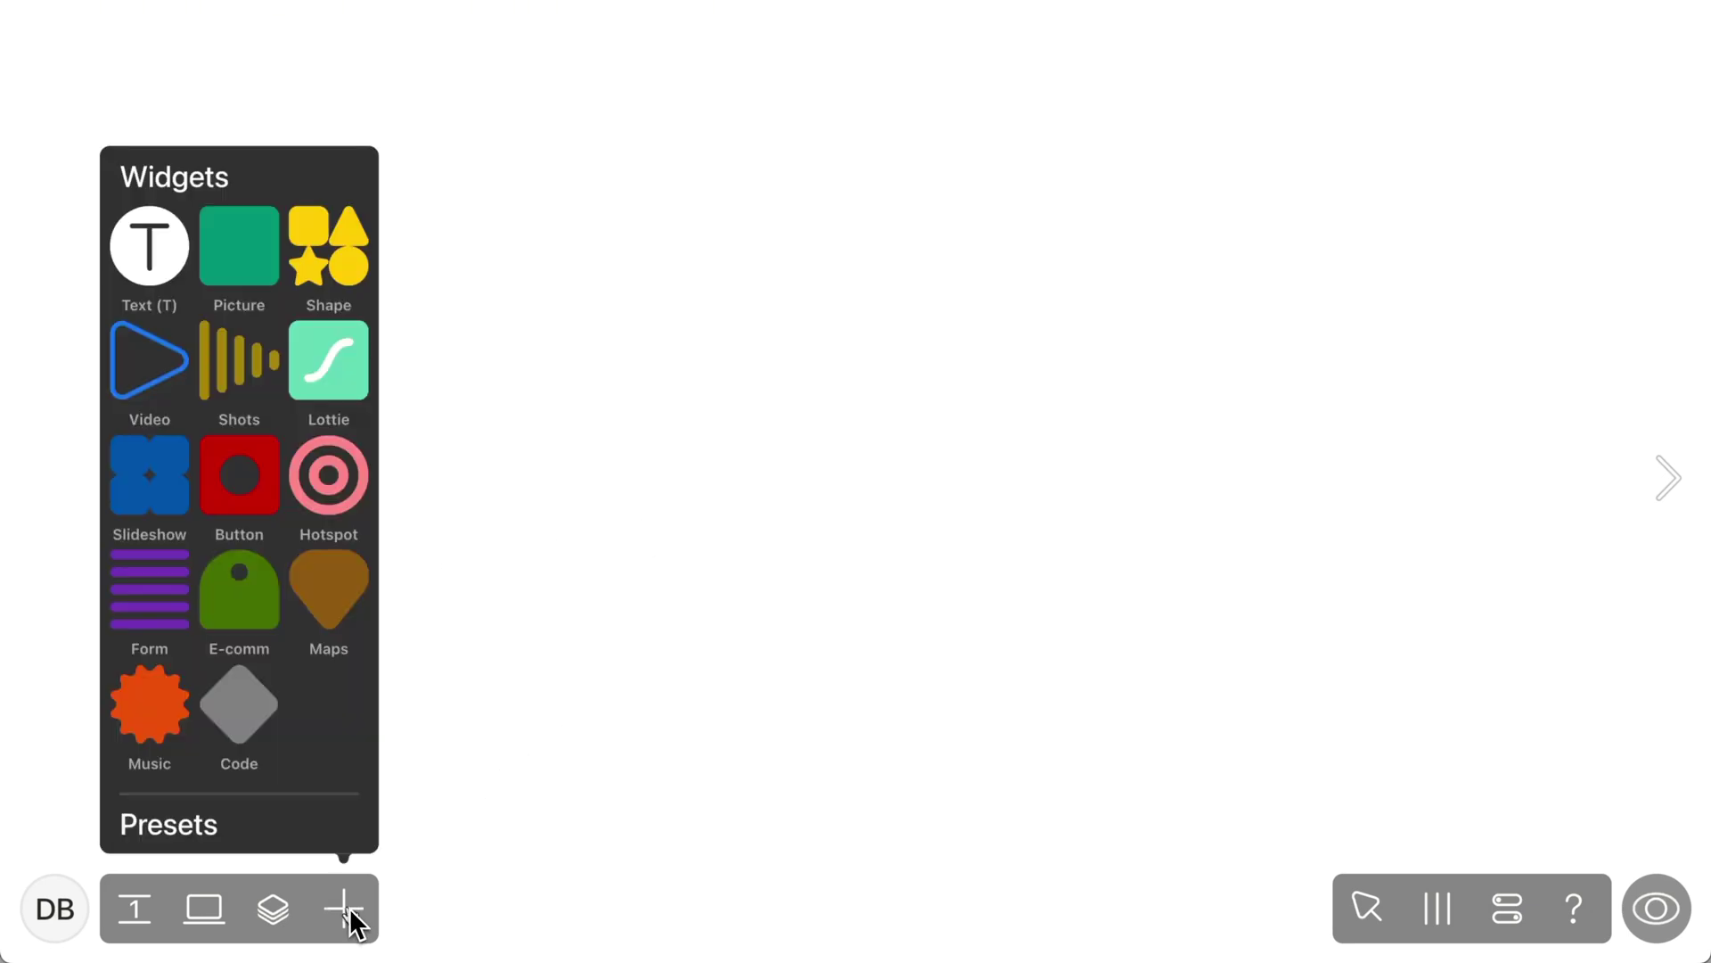
{"action": "left_click", "coordinate": [158, 280]}
{"action": "type", "text": "\"When creativity melds together with global issues, I believe you can bring the world together.\"—Virgil Abloh"}
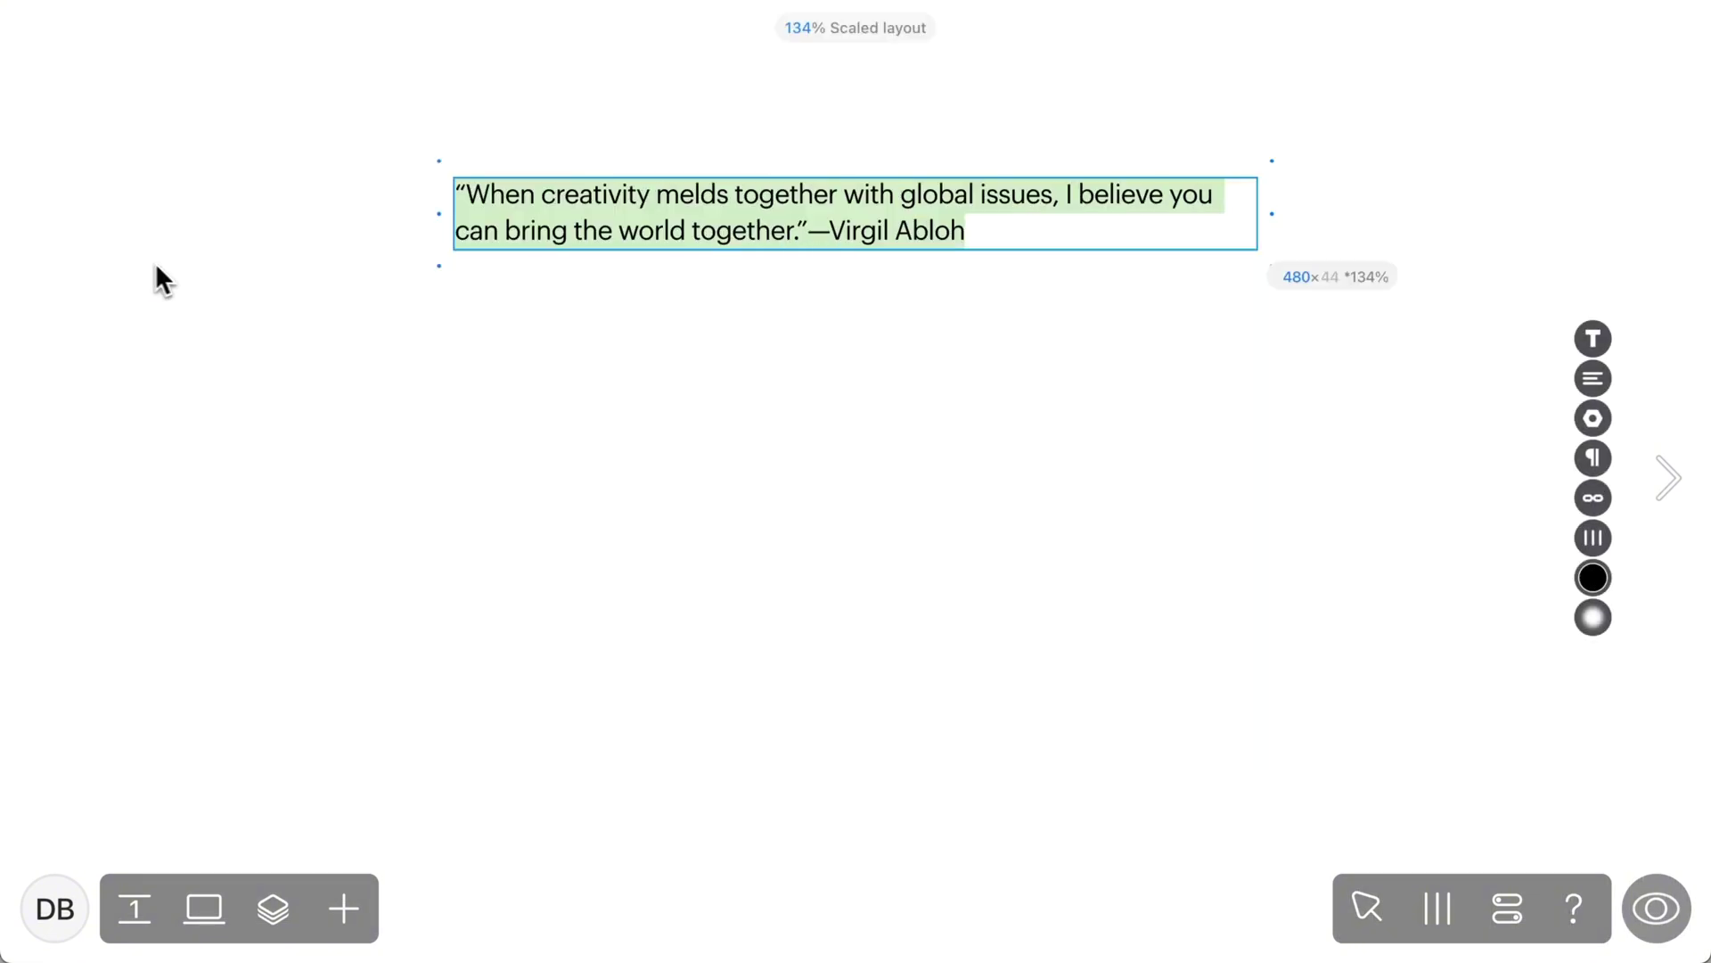
{"action": "left_click", "coordinate": [661, 409]}
{"action": "left_click", "coordinate": [875, 189]}
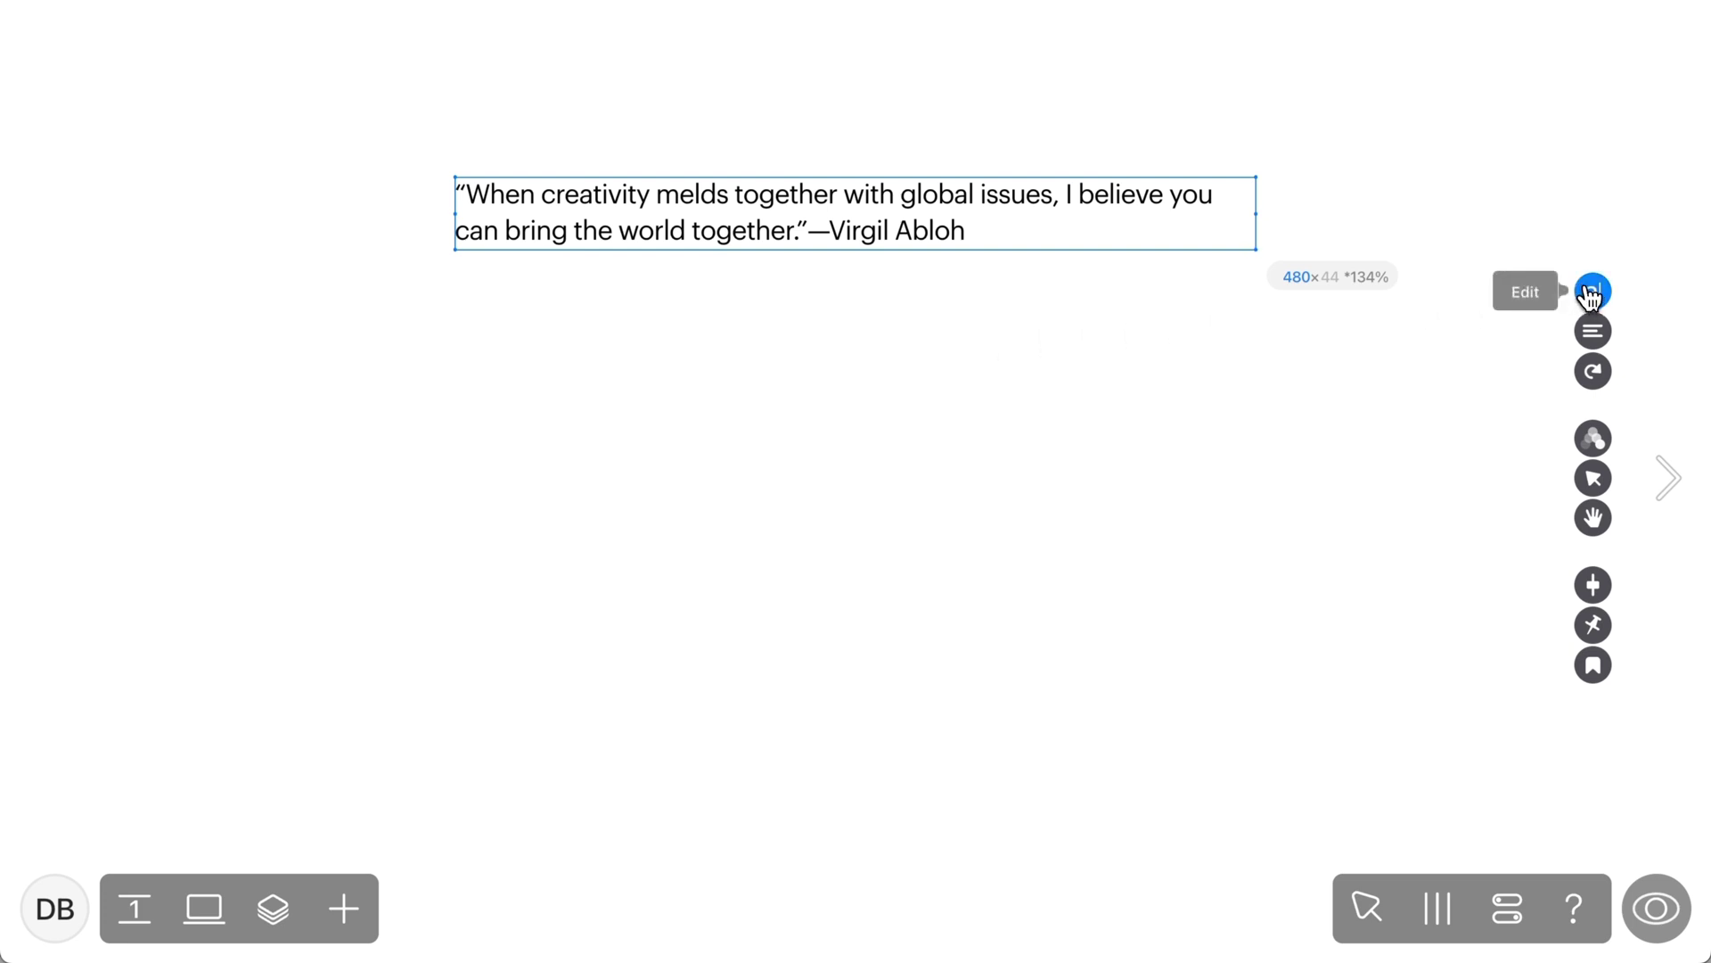
{"action": "left_click", "coordinate": [1592, 292]}
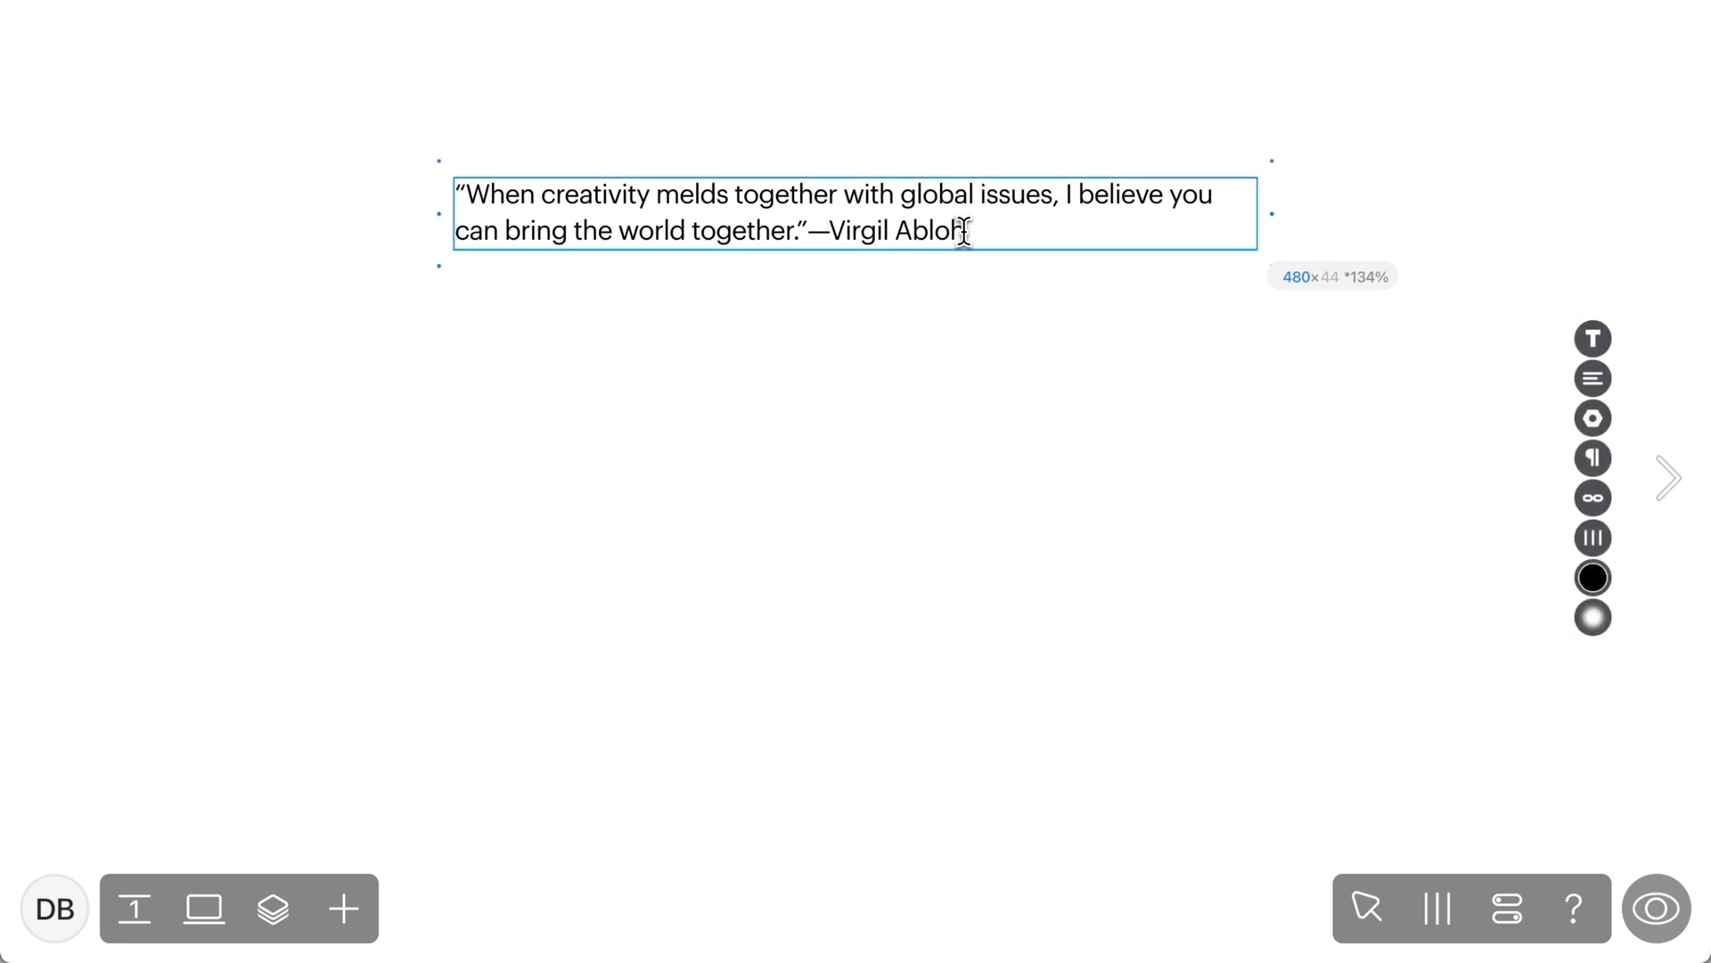
{"action": "left_click_drag", "start_coordinate": [964, 230], "coordinate": [753, 204]}
{"action": "type", "text": "Design has never been more visible than it is today. It’s baked into every product we touch, every message we receive, every system we move through—seamless, invisible, optimized."}
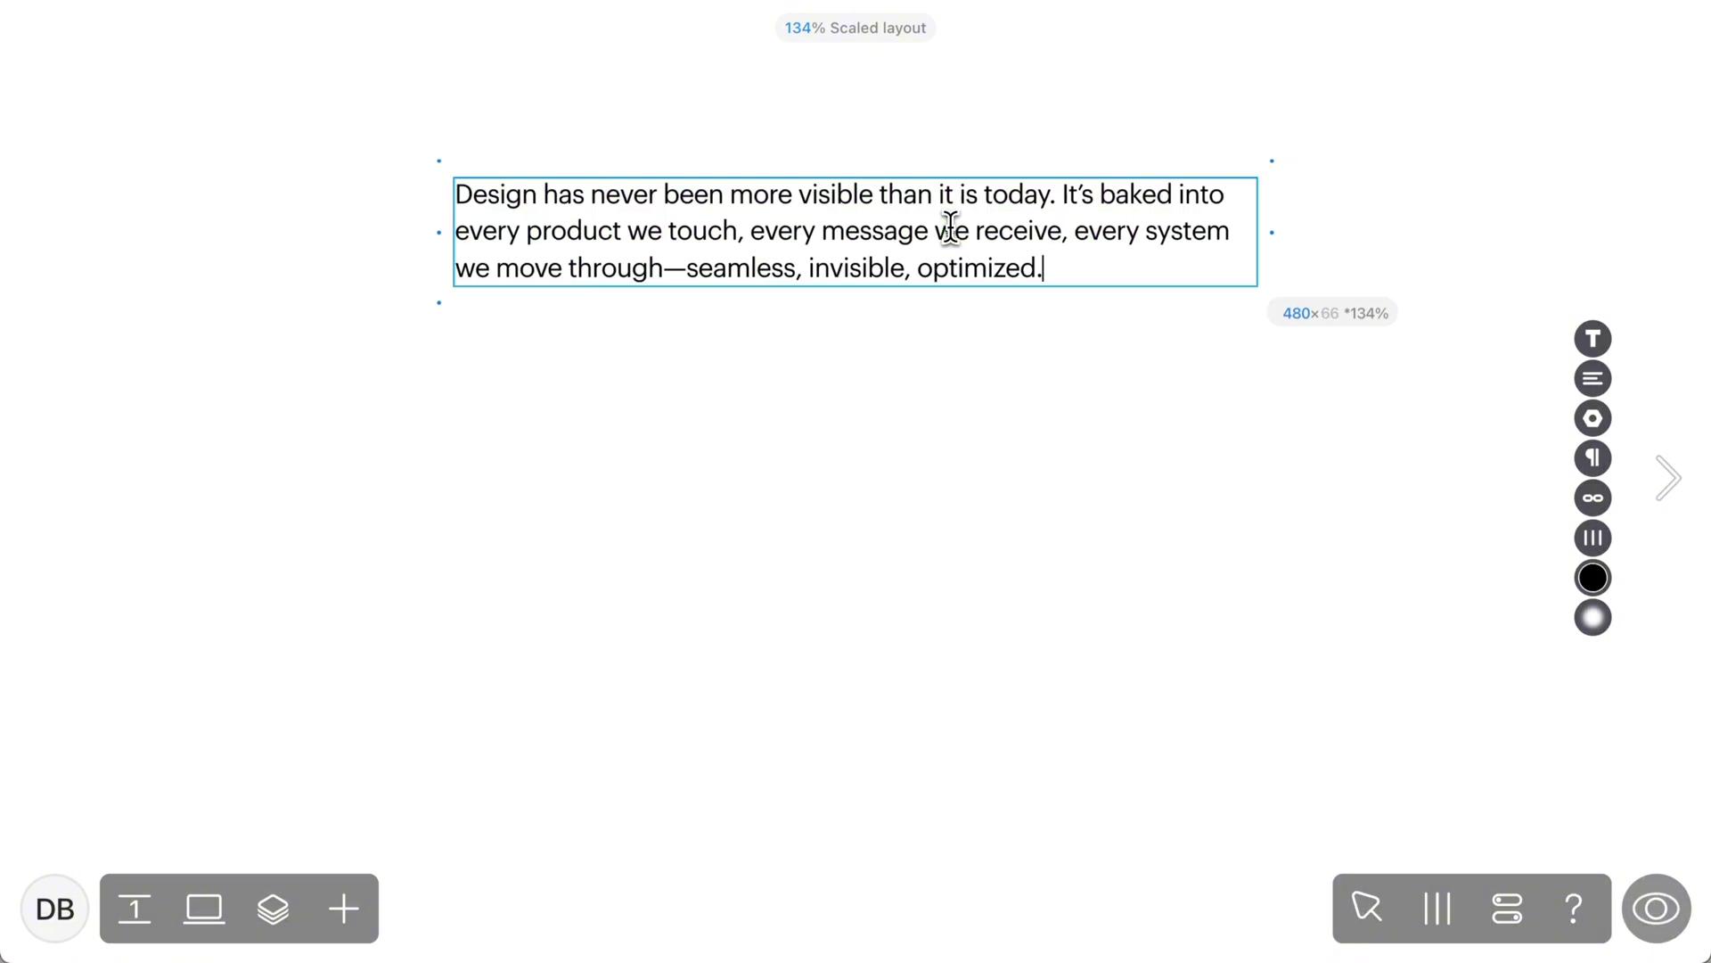
{"action": "key", "text": "Escape"}
- Narrow the paragraph box so the text rewraps and move it to the page centre
{"action": "left_click_drag", "start_coordinate": [1255, 243], "coordinate": [992, 267]}
{"action": "left_click_drag", "start_coordinate": [881, 242], "coordinate": [738, 356]}
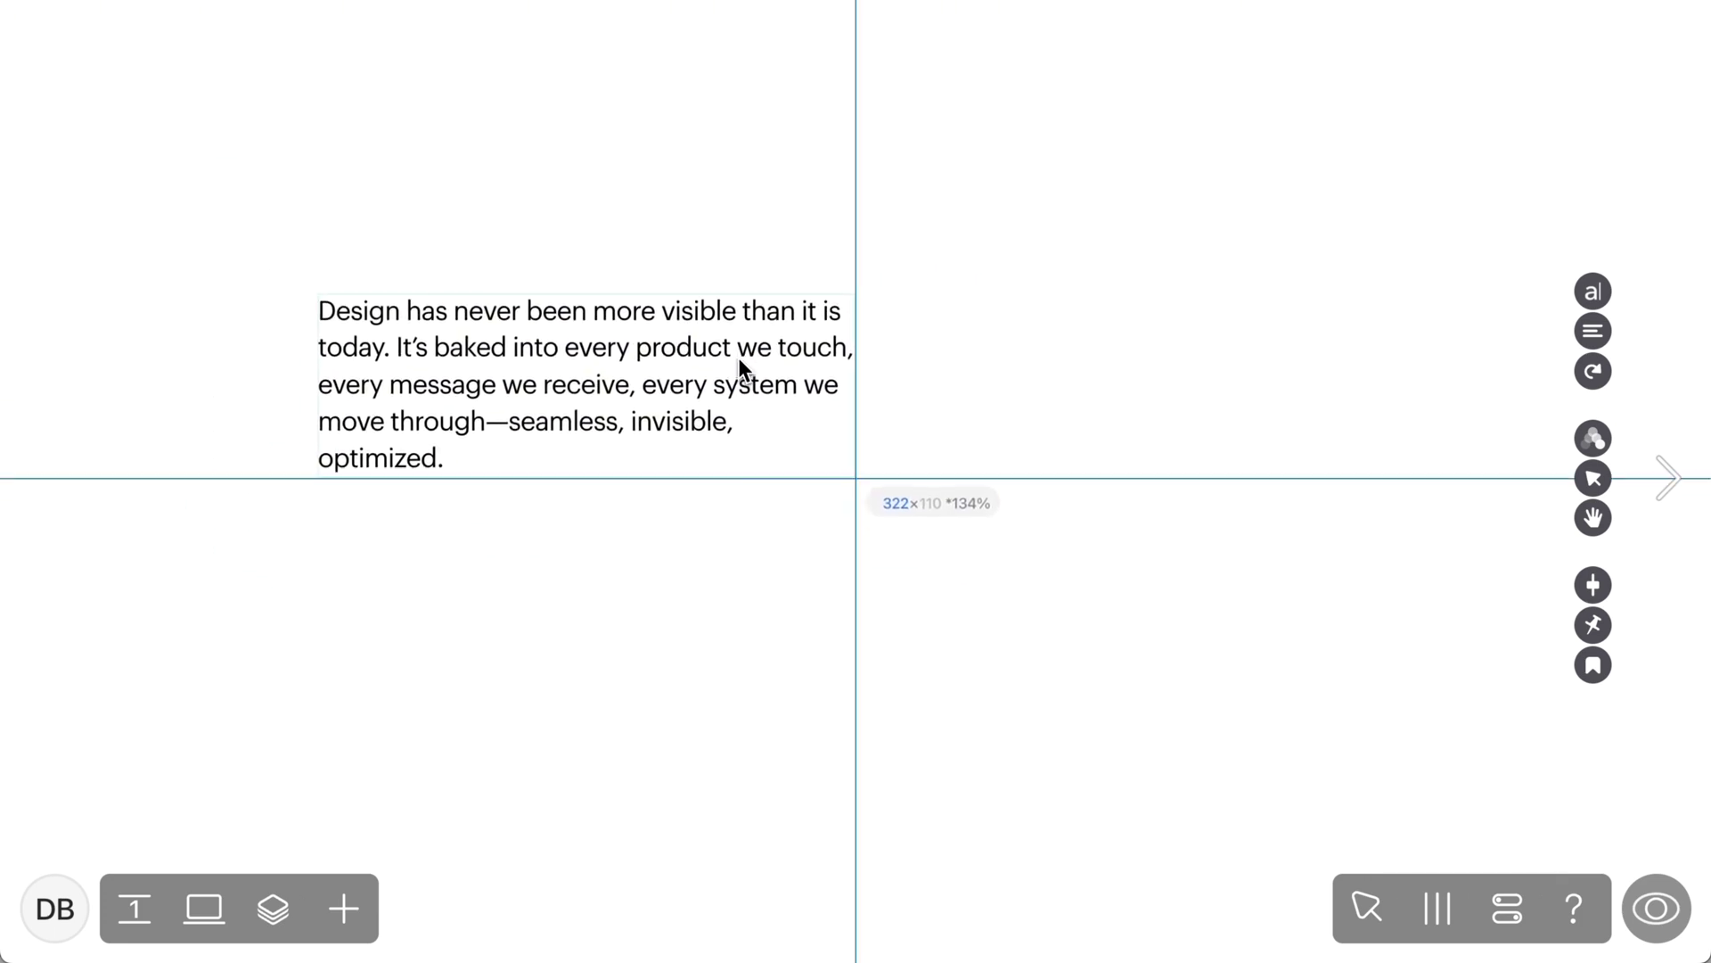
{"action": "left_click", "coordinate": [670, 373]}
{"action": "left_click", "coordinate": [566, 416]}
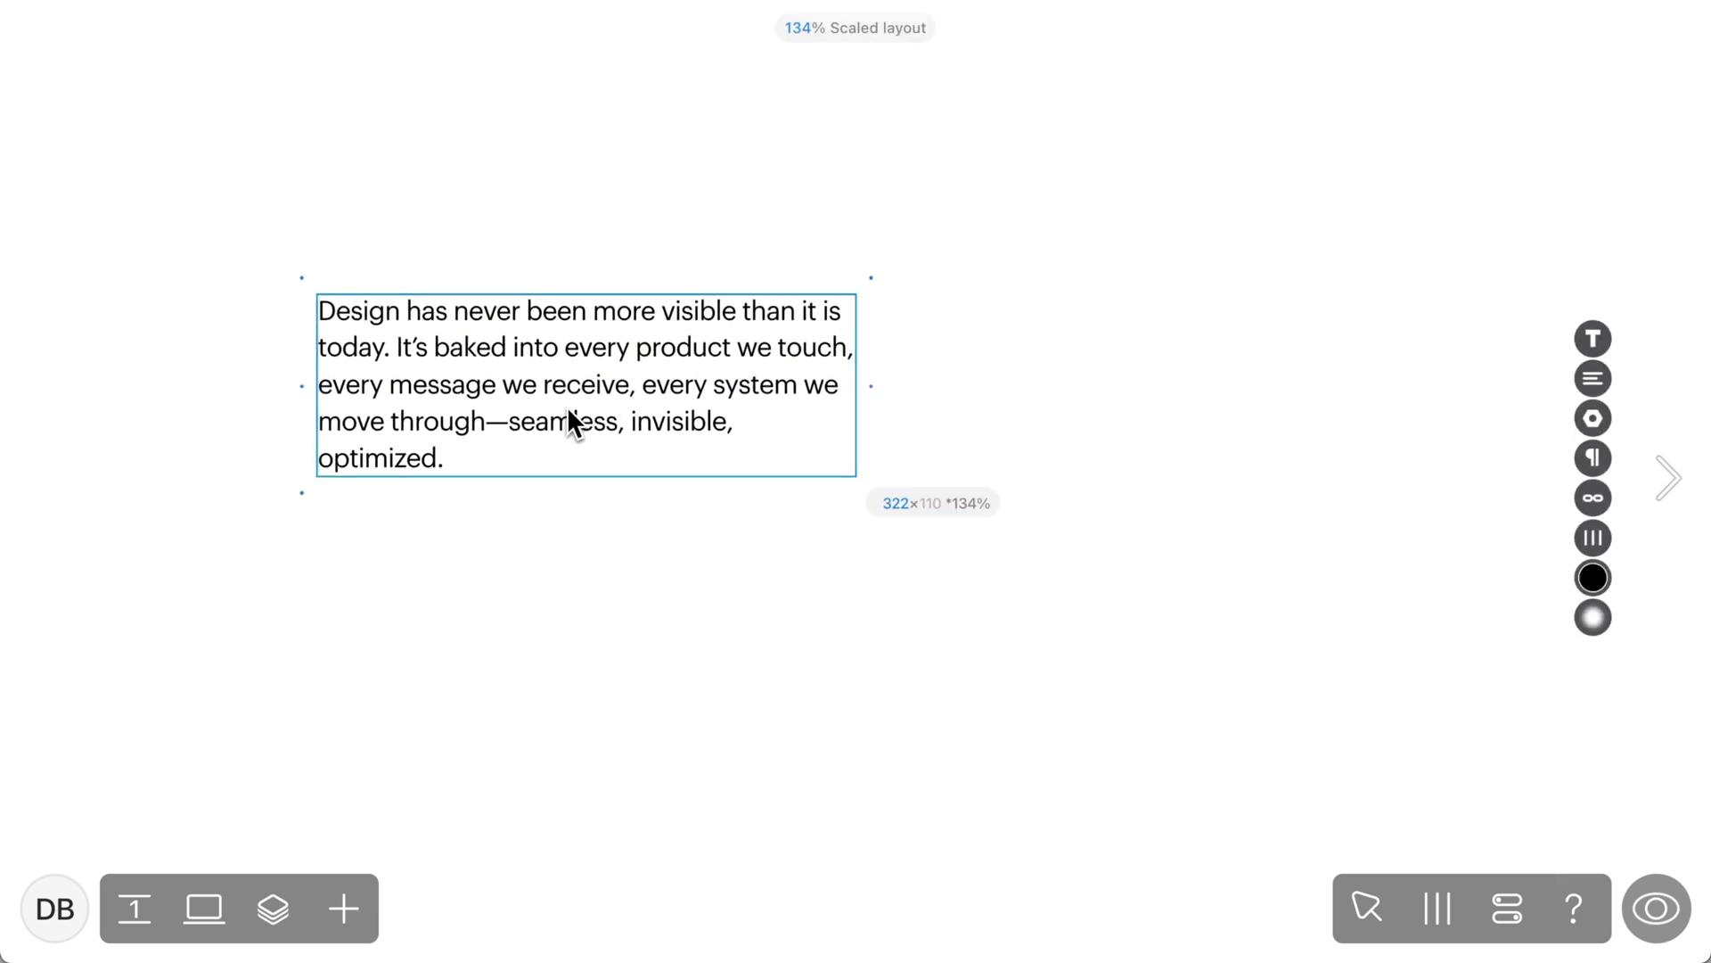
{"action": "left_click", "coordinate": [1592, 337]}
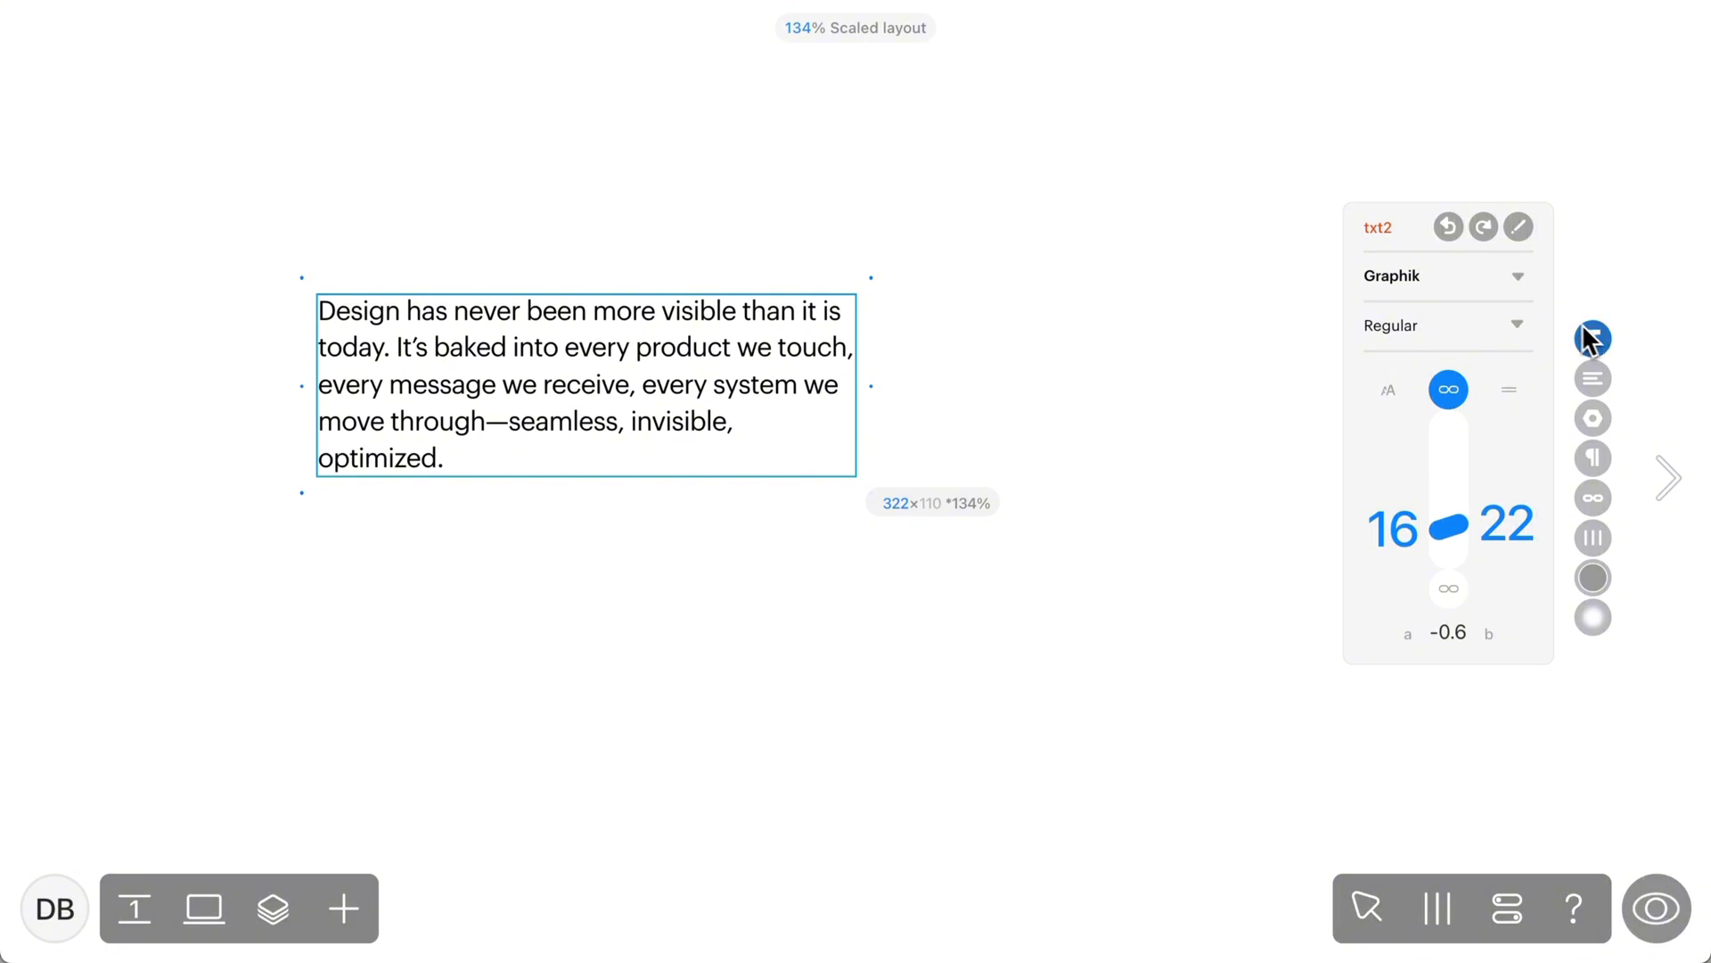
- Set the paragraph in Poppins at size 20 with a 22 line height
{"action": "left_click", "coordinate": [1414, 281]}
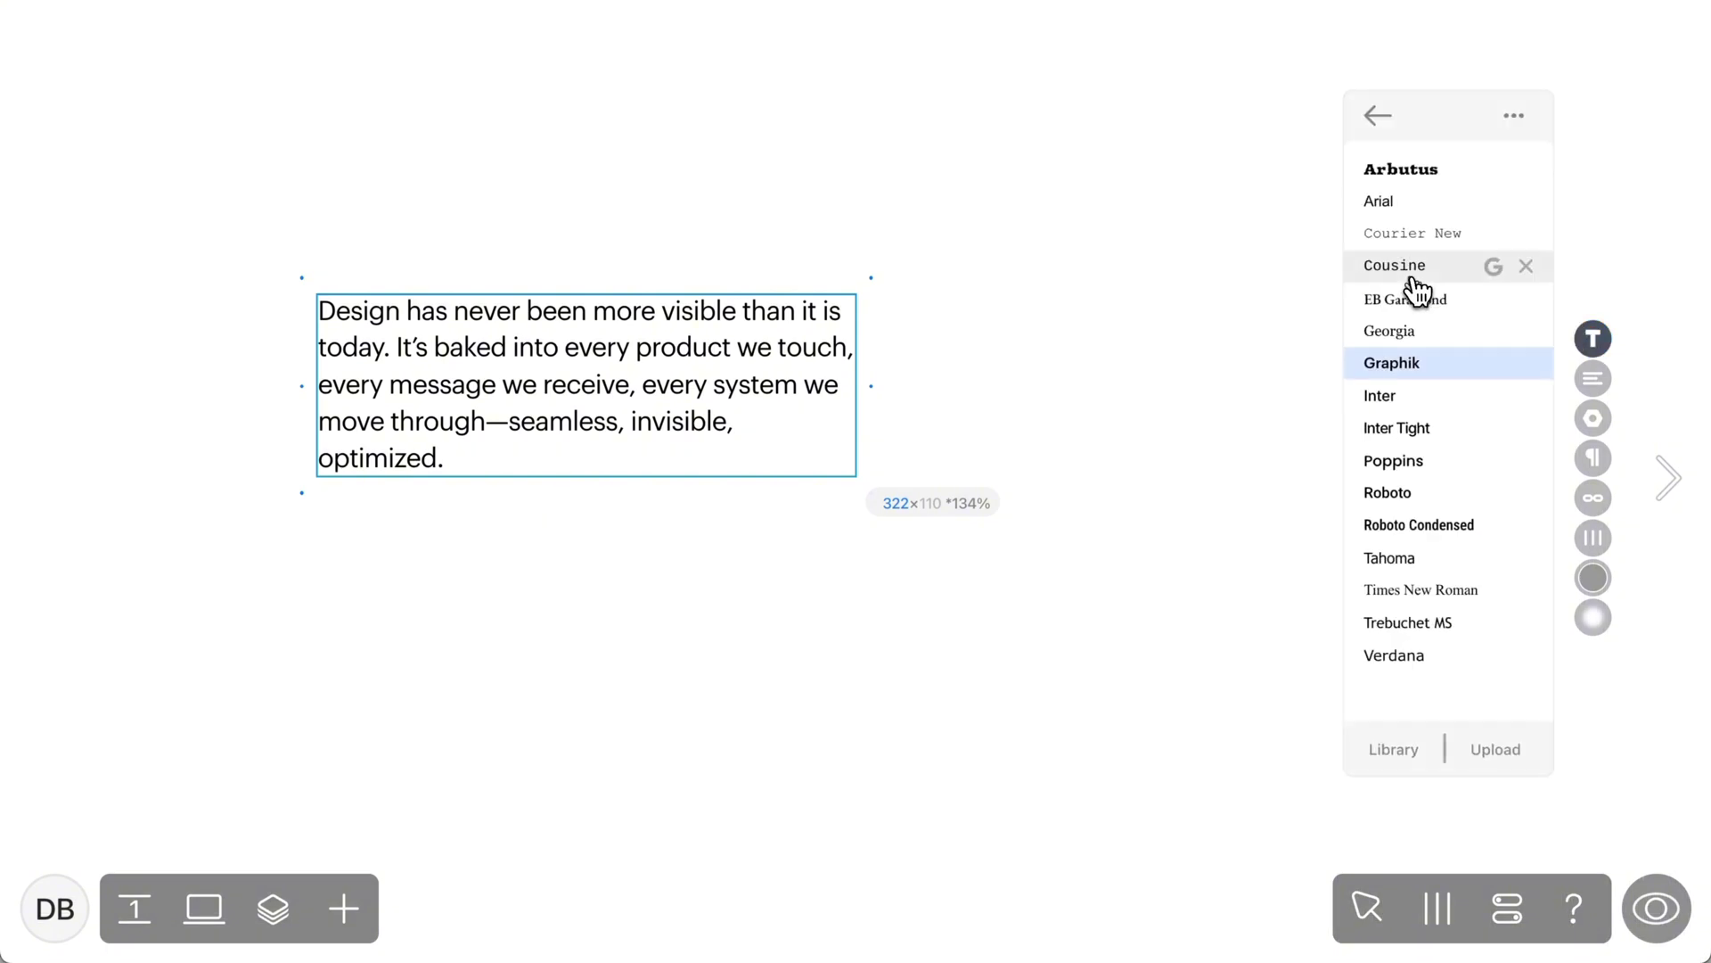
{"action": "left_click", "coordinate": [1416, 428]}
{"action": "left_click", "coordinate": [1417, 464]}
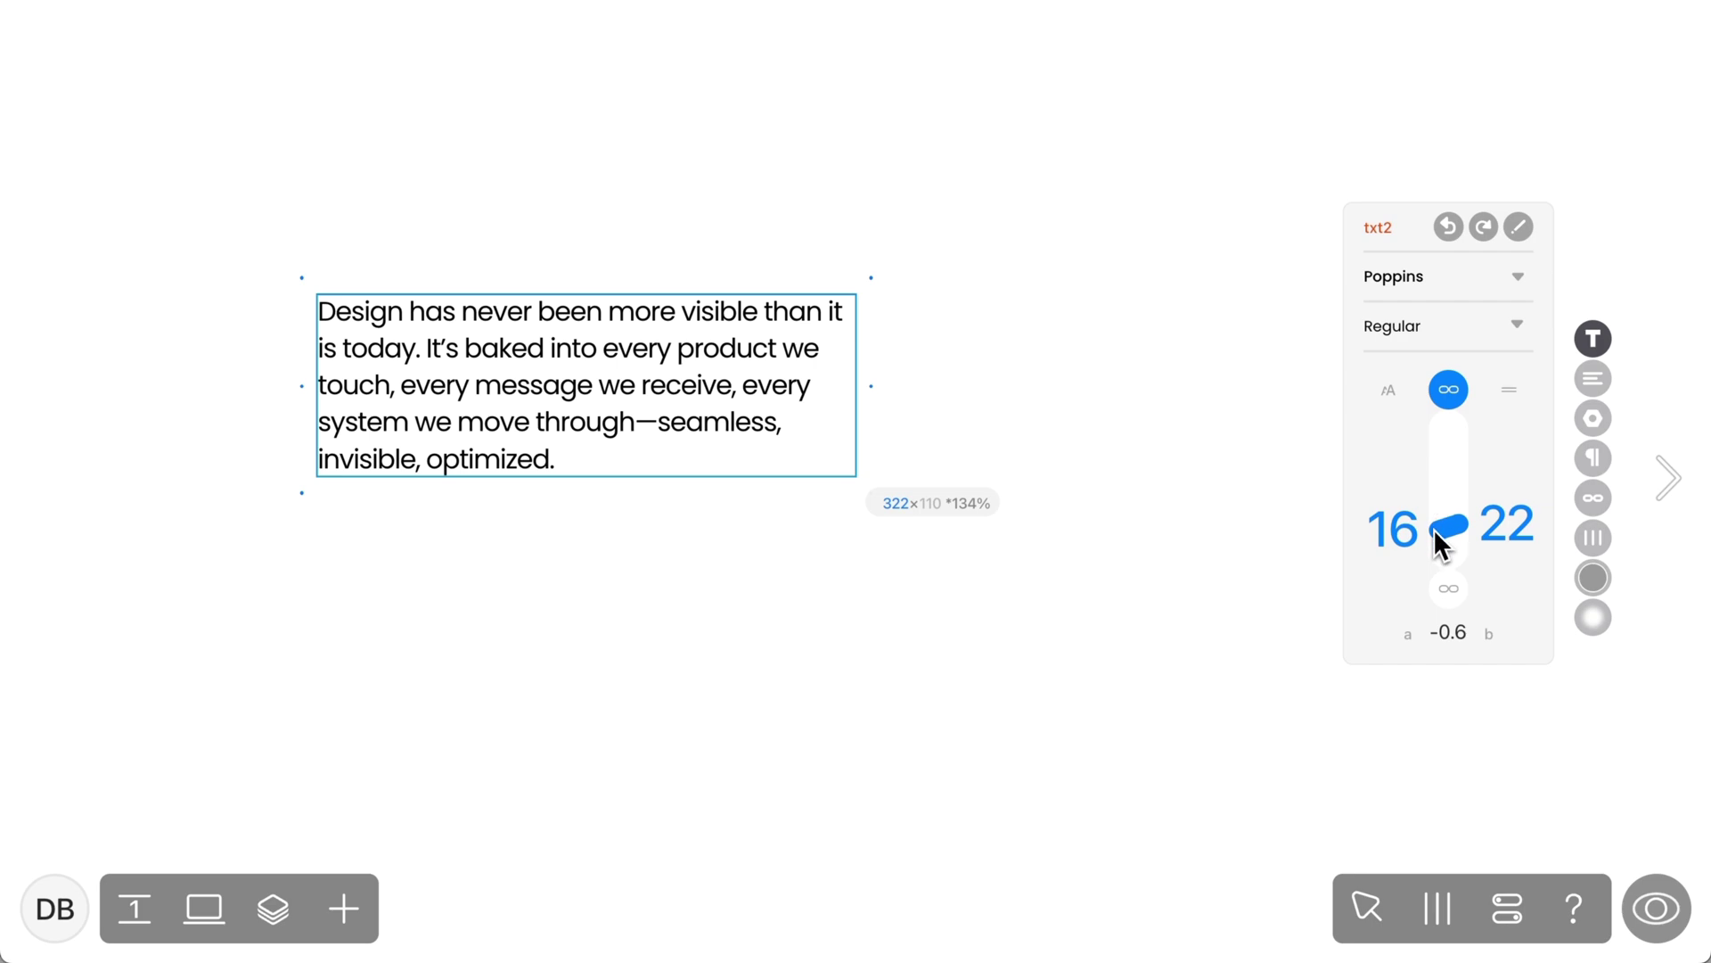
{"action": "mouse_move", "coordinate": [1436, 540]}
{"action": "left_mouse_down"}
{"action": "mouse_move", "coordinate": [1444, 505]}
{"action": "mouse_move", "coordinate": [1444, 563]}
{"action": "mouse_move", "coordinate": [1466, 451]}
{"action": "mouse_move", "coordinate": [1467, 557]}
{"action": "left_mouse_up"}
{"action": "left_click", "coordinate": [1448, 390]}
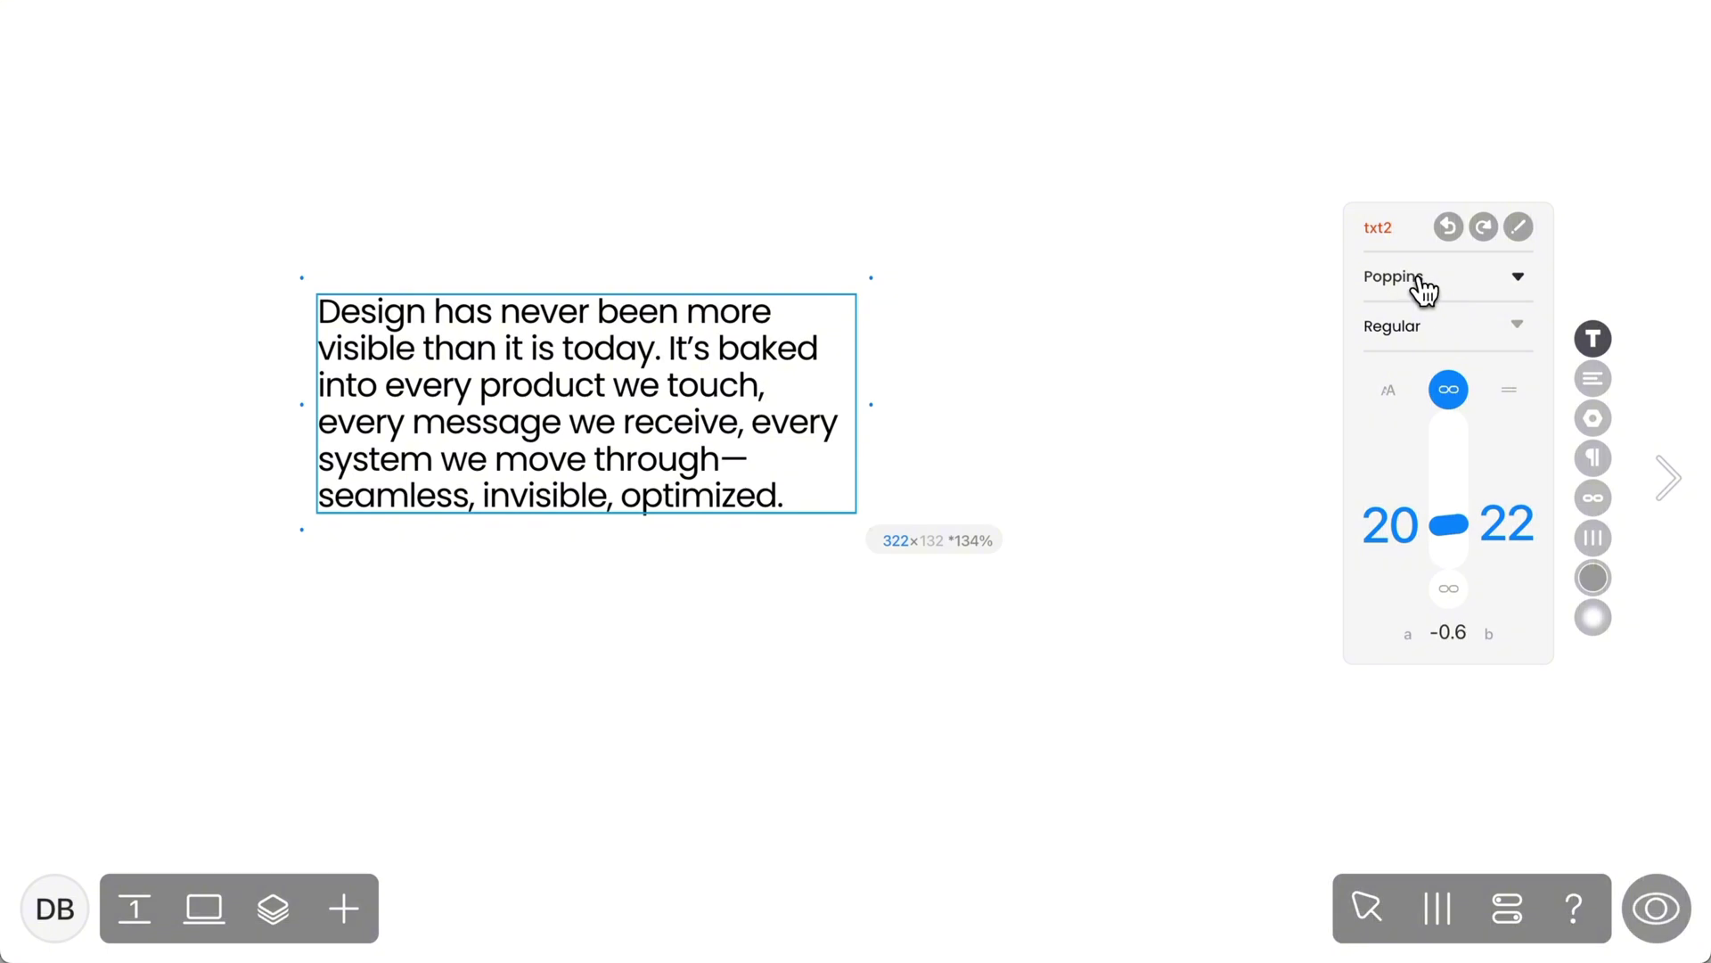
{"action": "left_click", "coordinate": [1424, 289]}
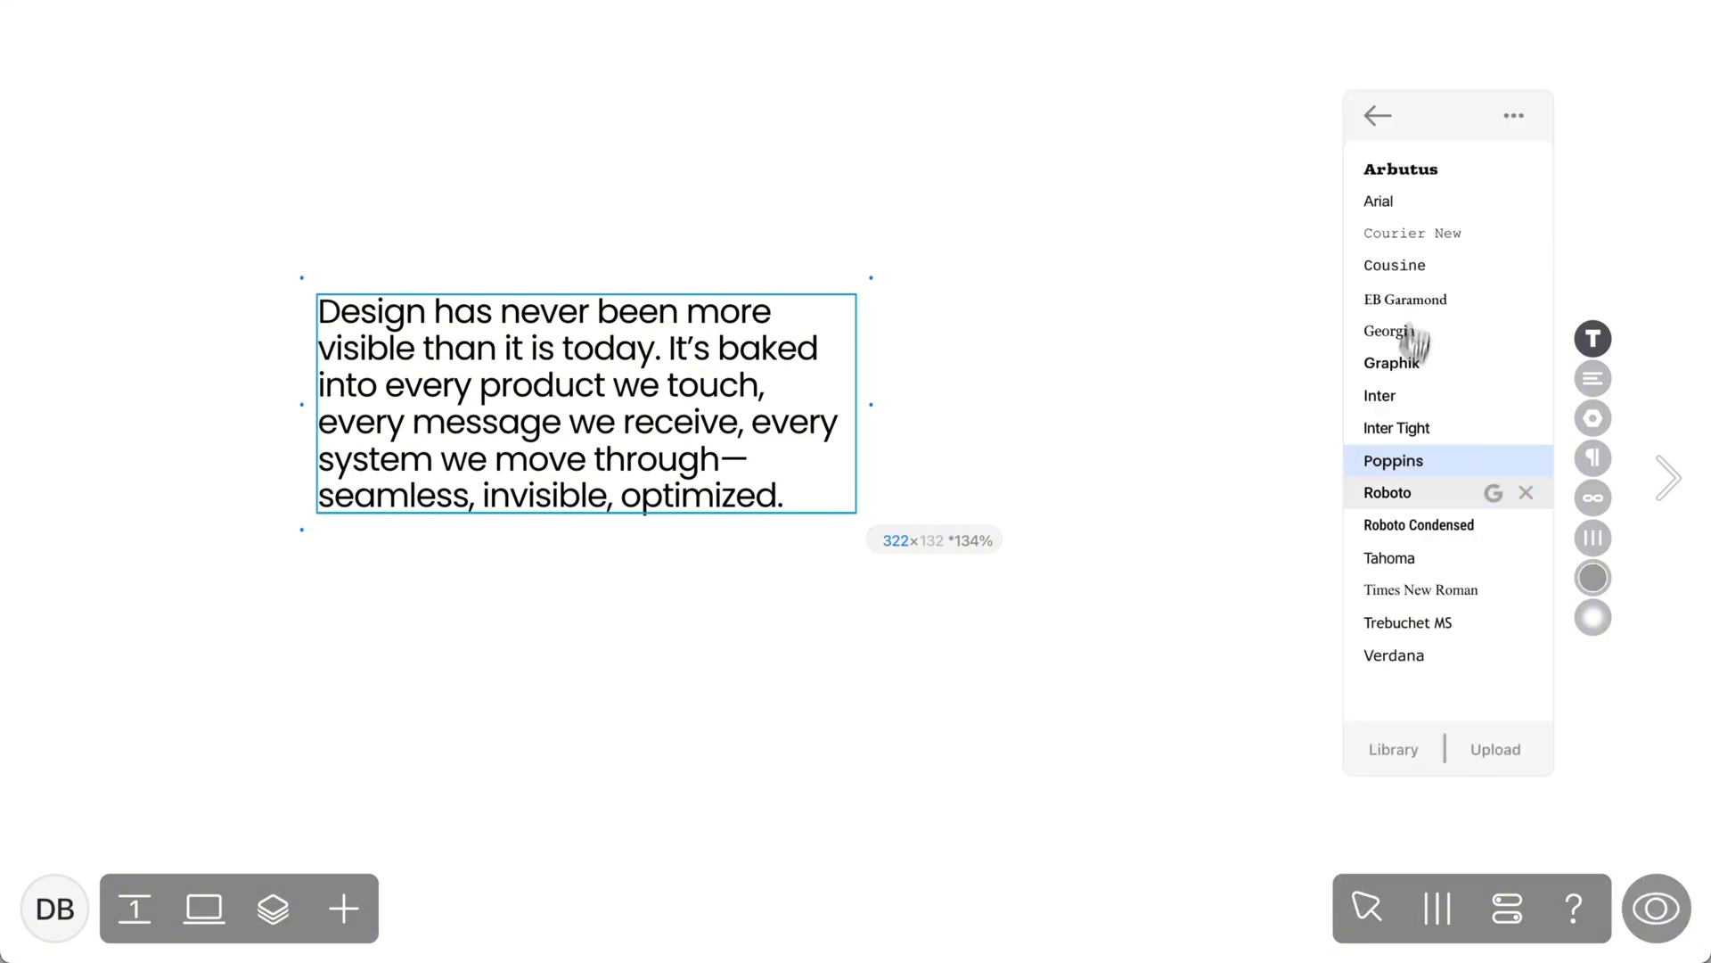
{"action": "left_click", "coordinate": [1393, 752]}
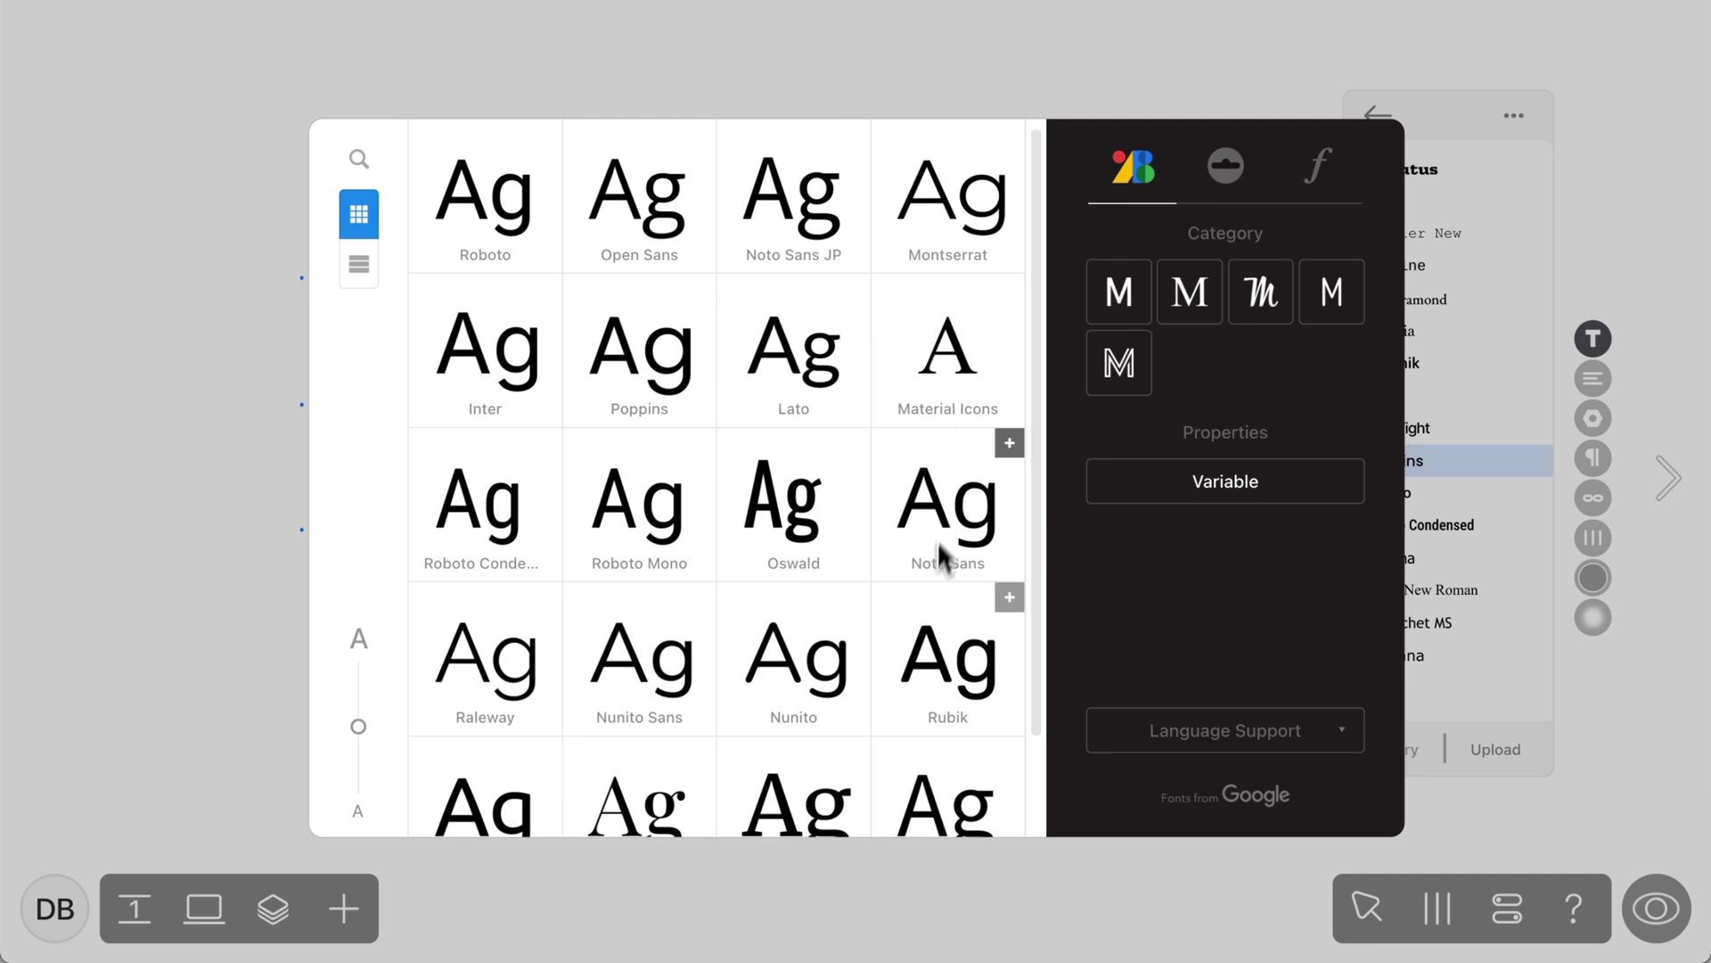
- Add Lora from the variable Google Fonts and set the paragraph in Lora
{"action": "left_click", "coordinate": [1197, 488]}
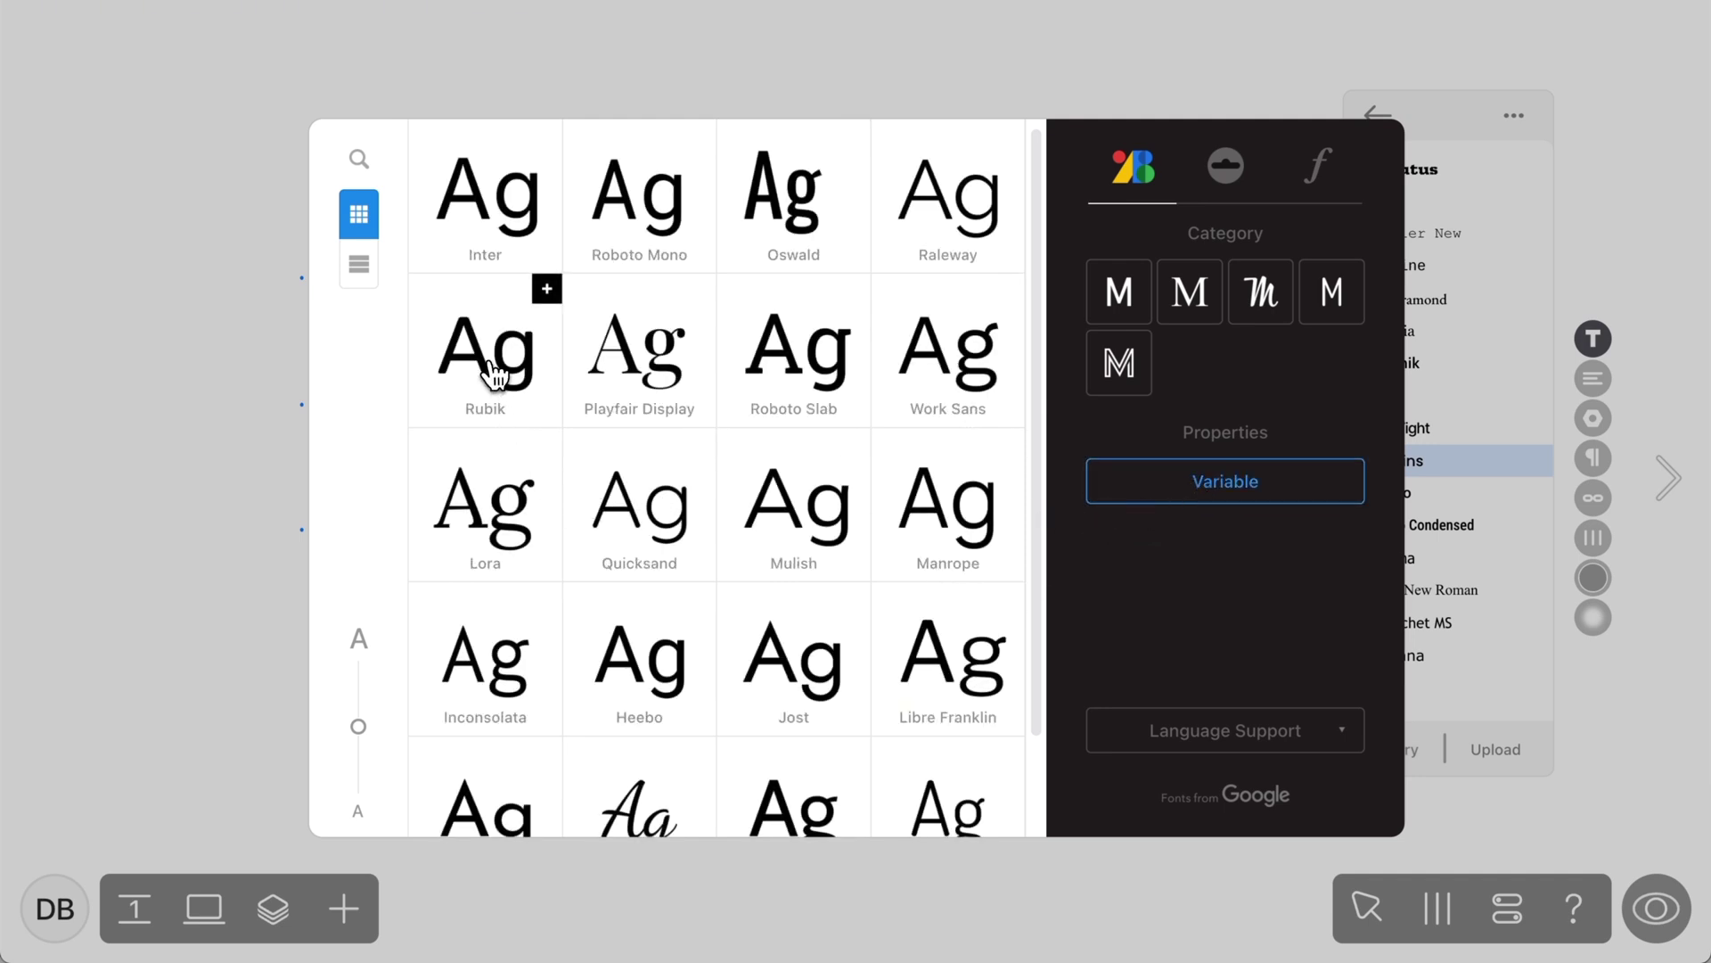
{"action": "left_click", "coordinate": [548, 443]}
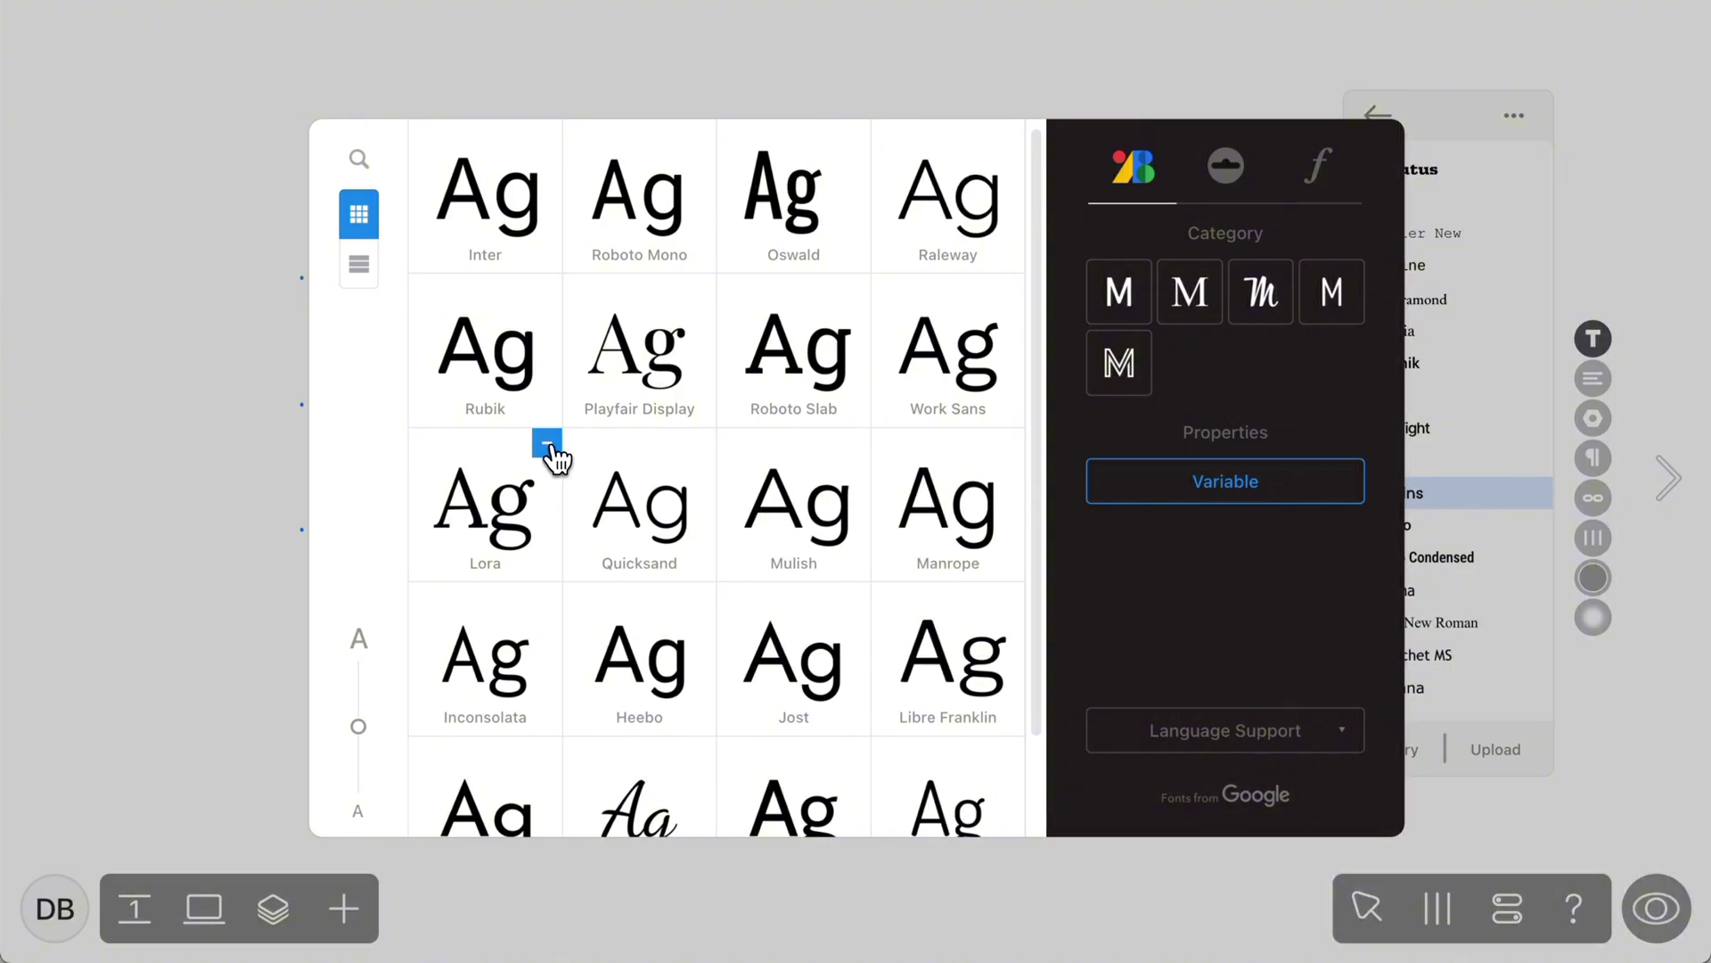
{"action": "left_click", "coordinate": [1505, 373]}
{"action": "left_click", "coordinate": [1439, 464]}
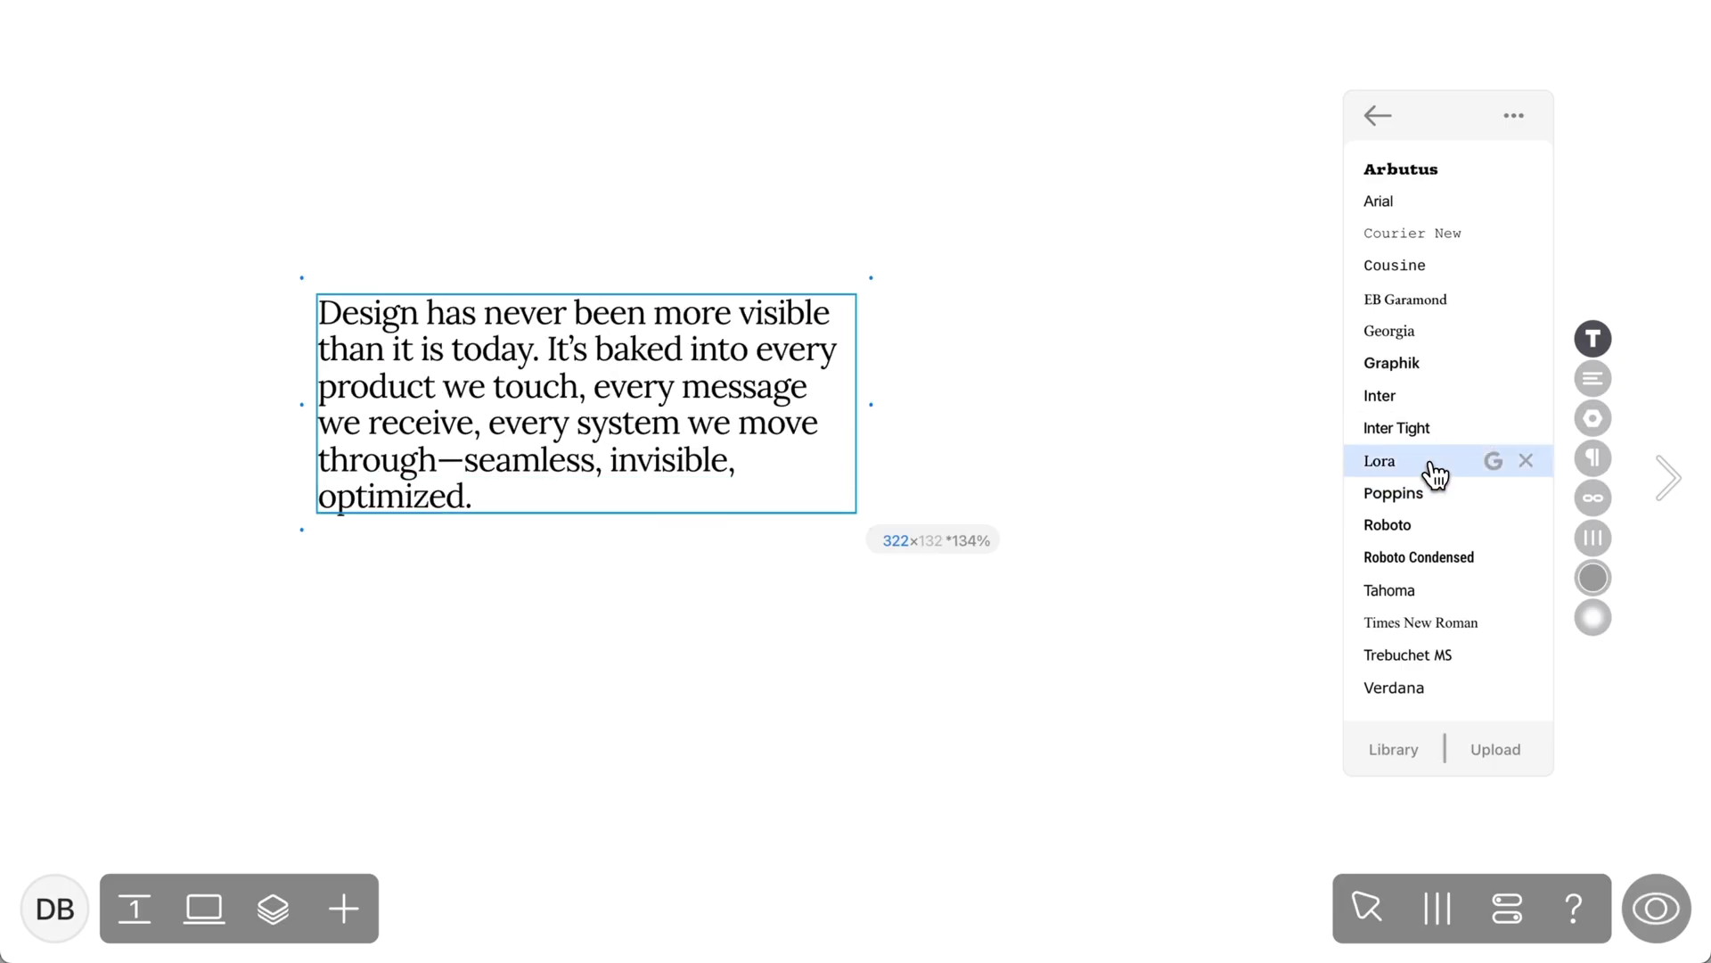
- Upload Hoss_Round_Narrow_Light.otf as a Medium custom font and apply Hoss Rounded Narrow to the paragraph
{"action": "left_click", "coordinate": [1506, 753]}
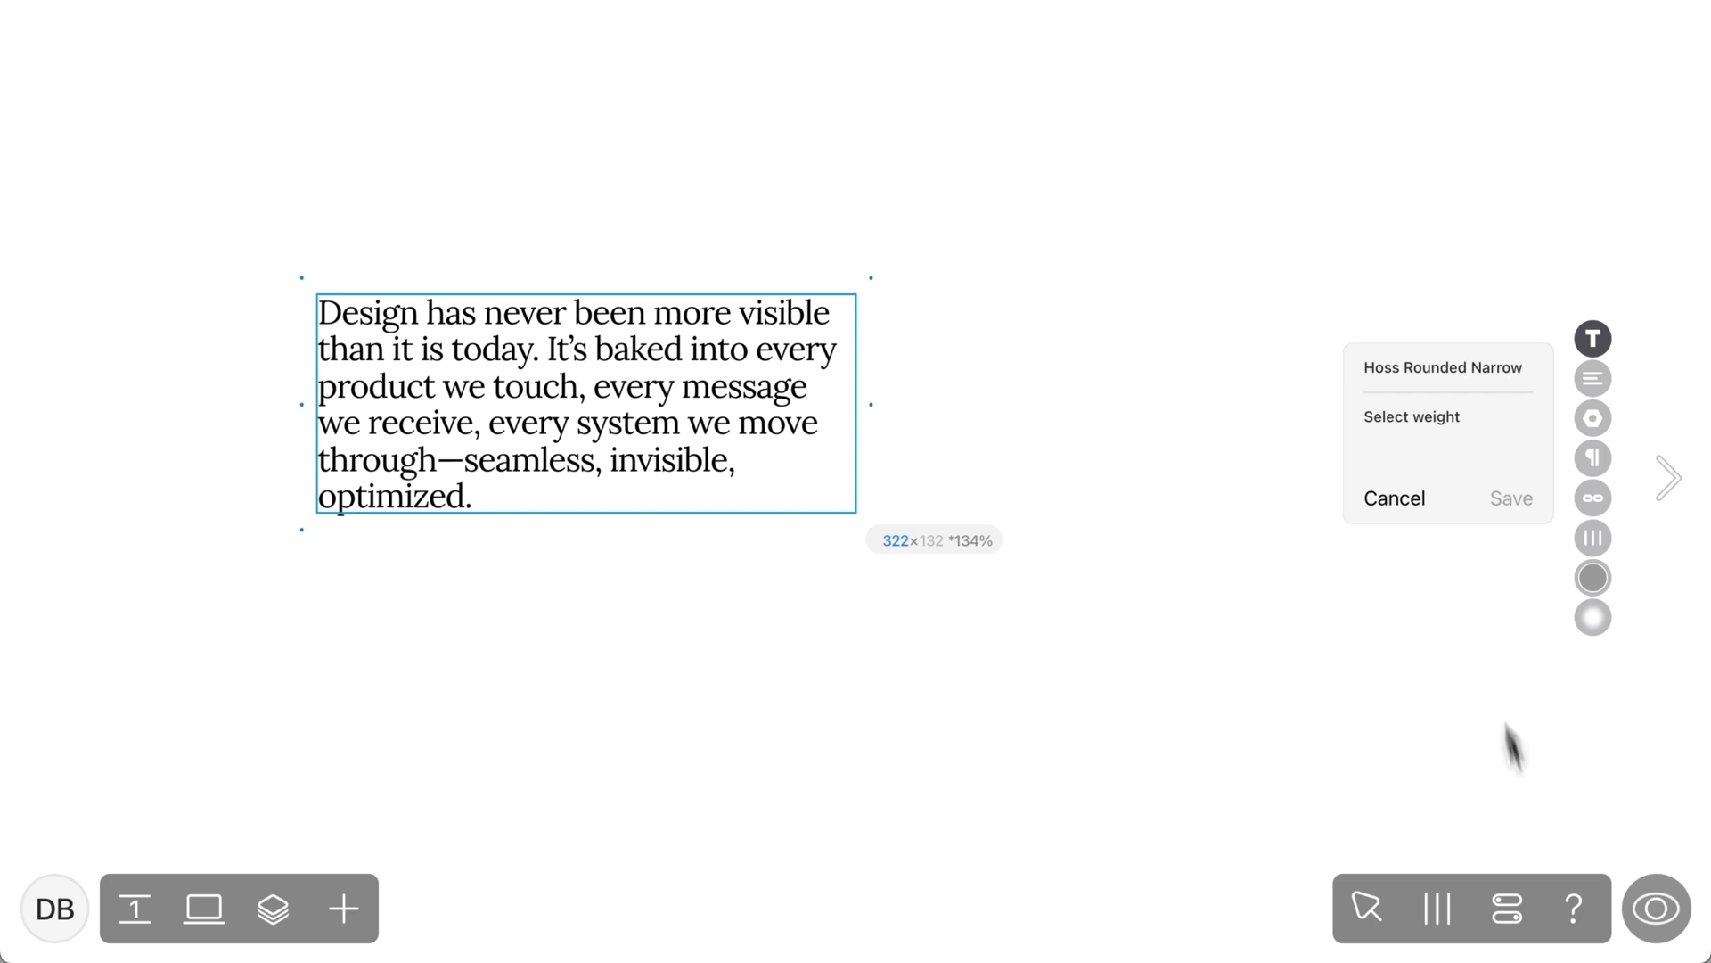
{"action": "left_click", "coordinate": [1447, 433]}
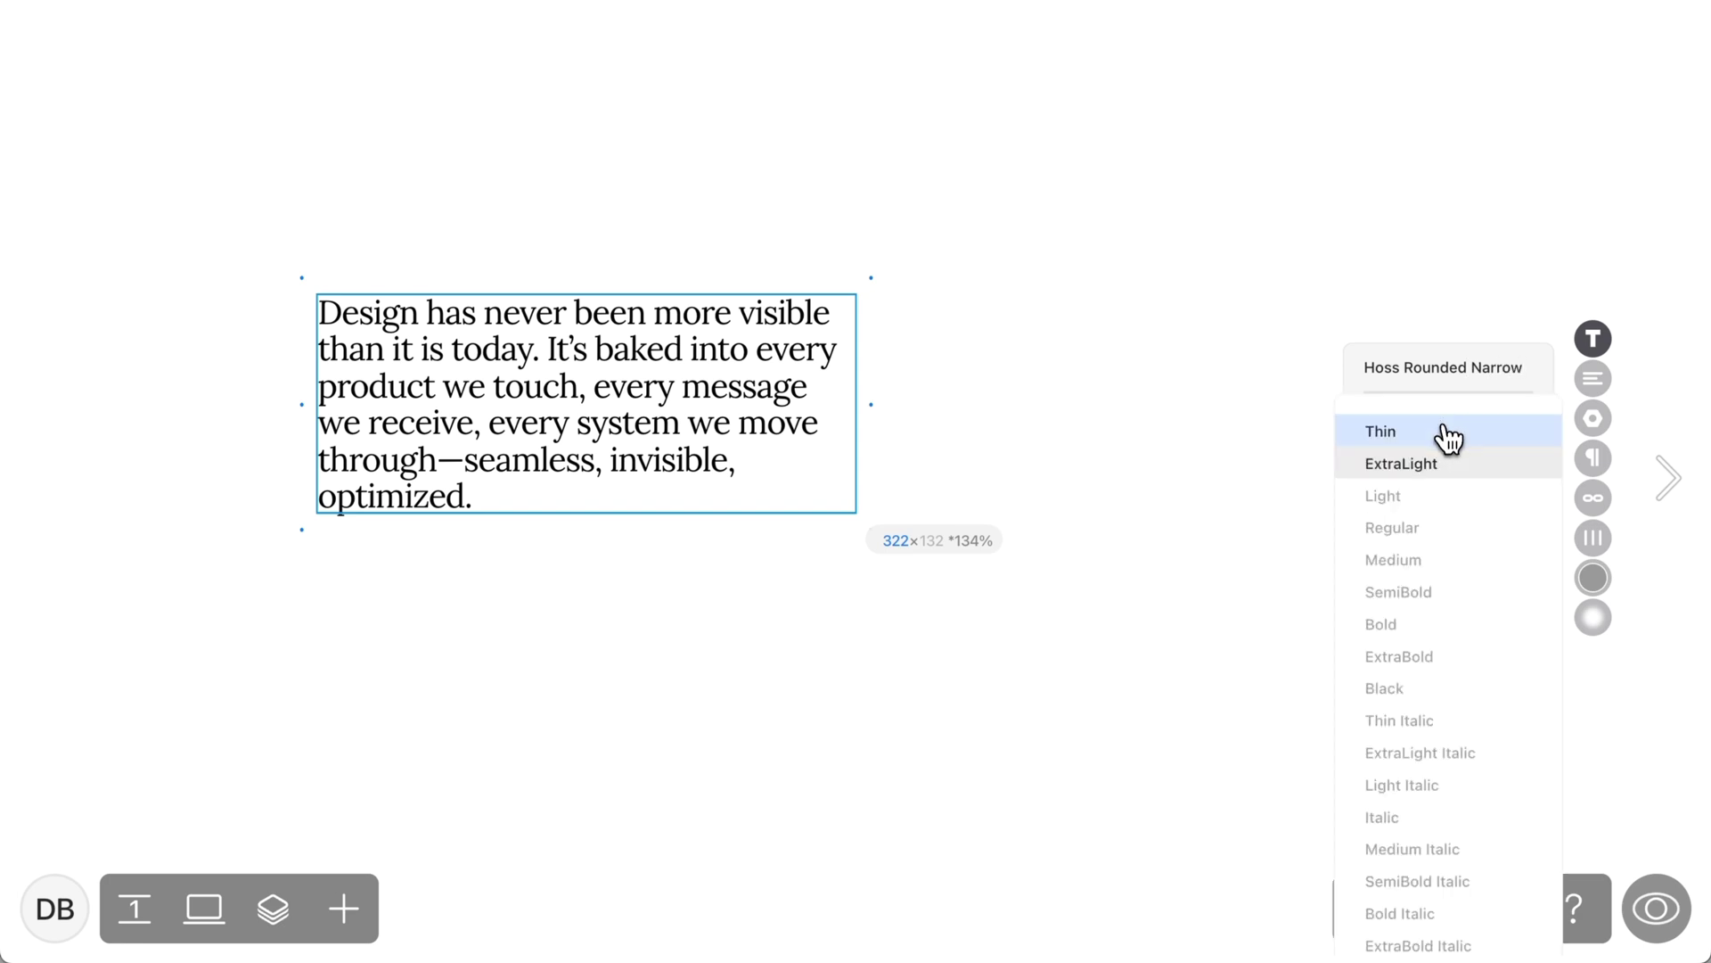
{"action": "left_click", "coordinate": [1446, 571]}
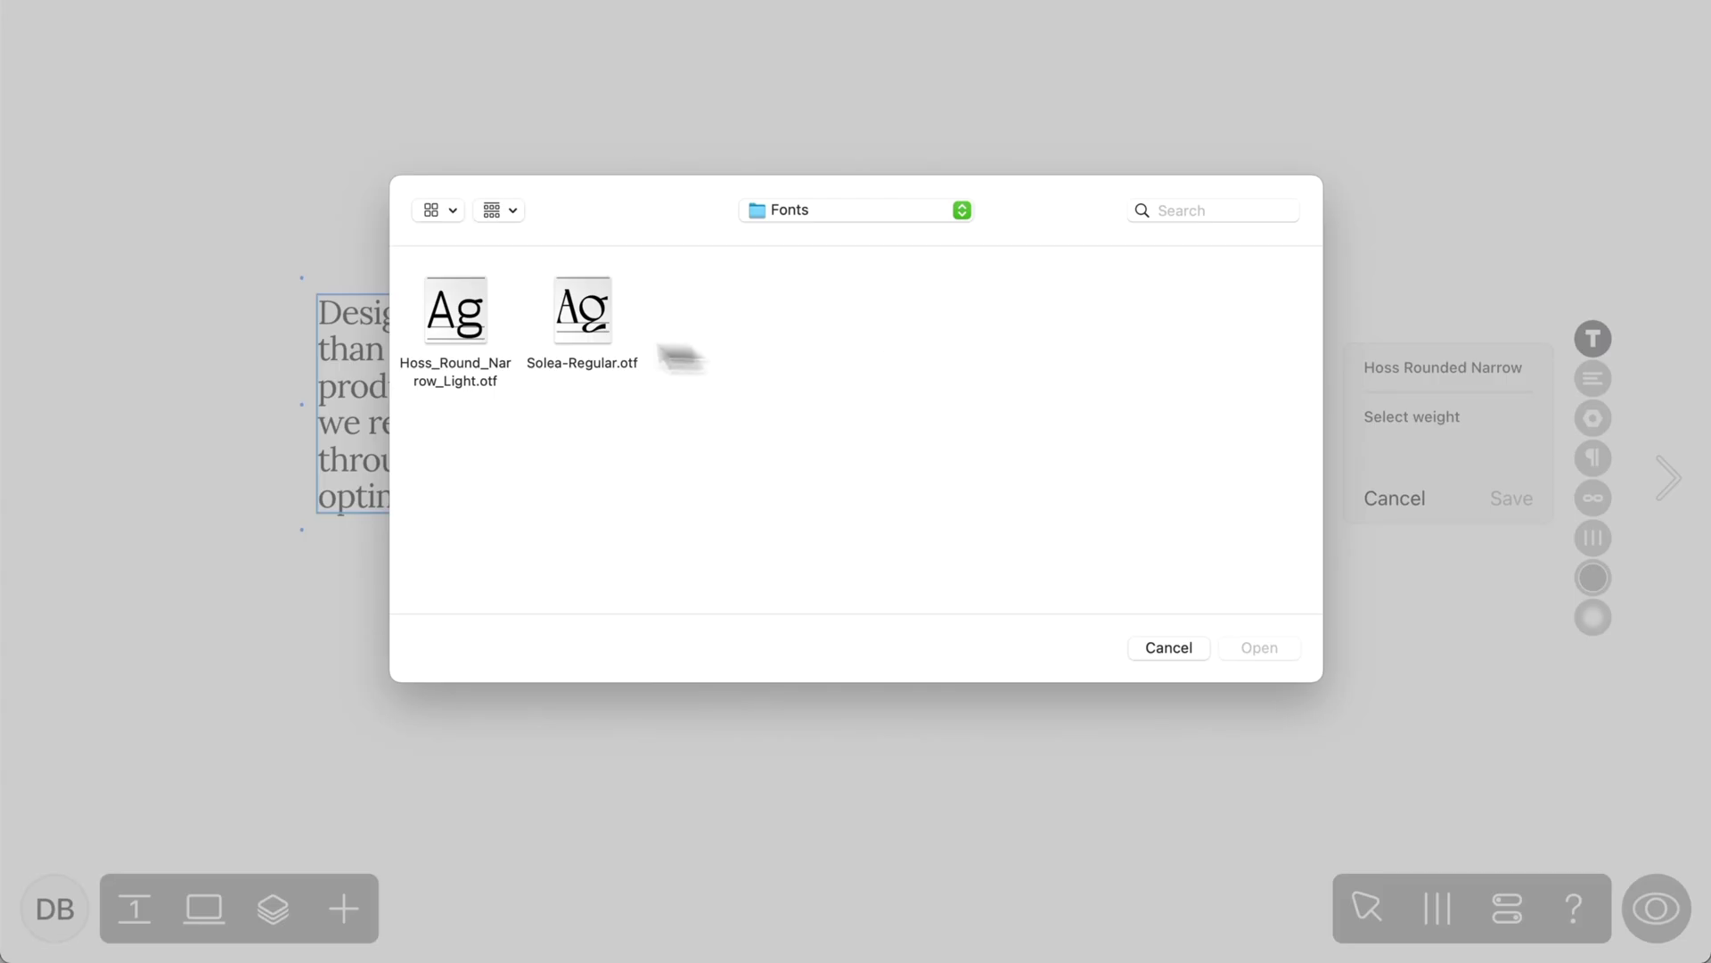
{"action": "left_click", "coordinate": [1242, 650]}
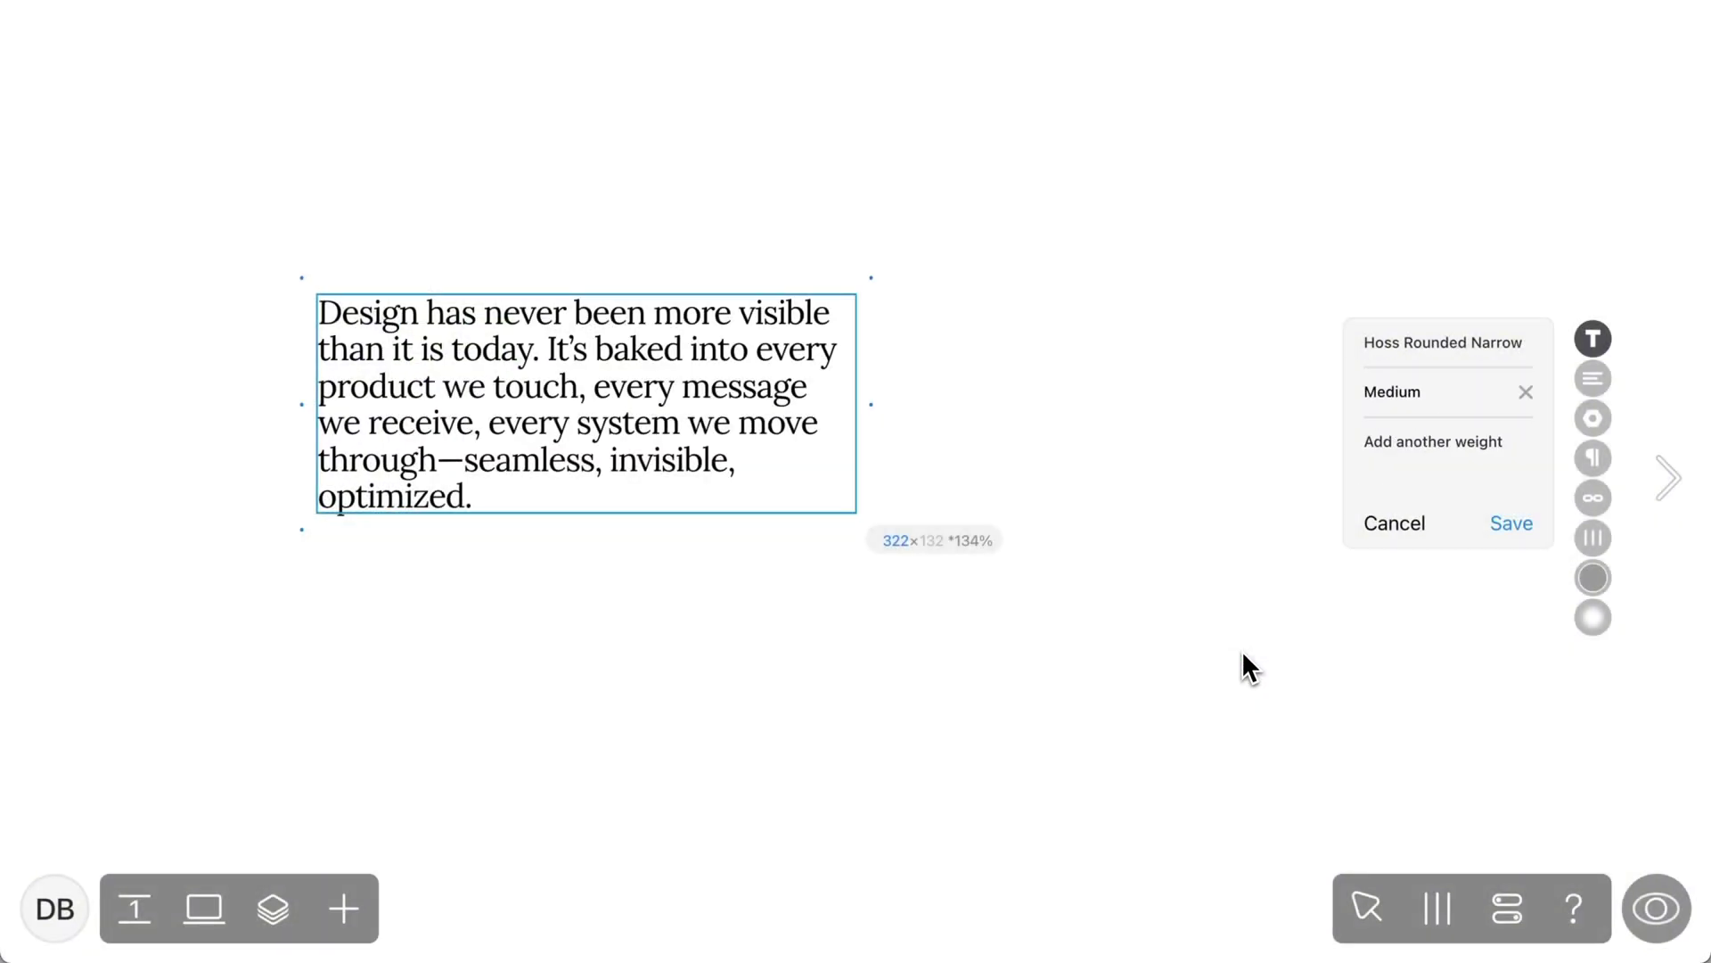
{"action": "left_click", "coordinate": [1510, 528]}
{"action": "left_click", "coordinate": [1417, 408]}
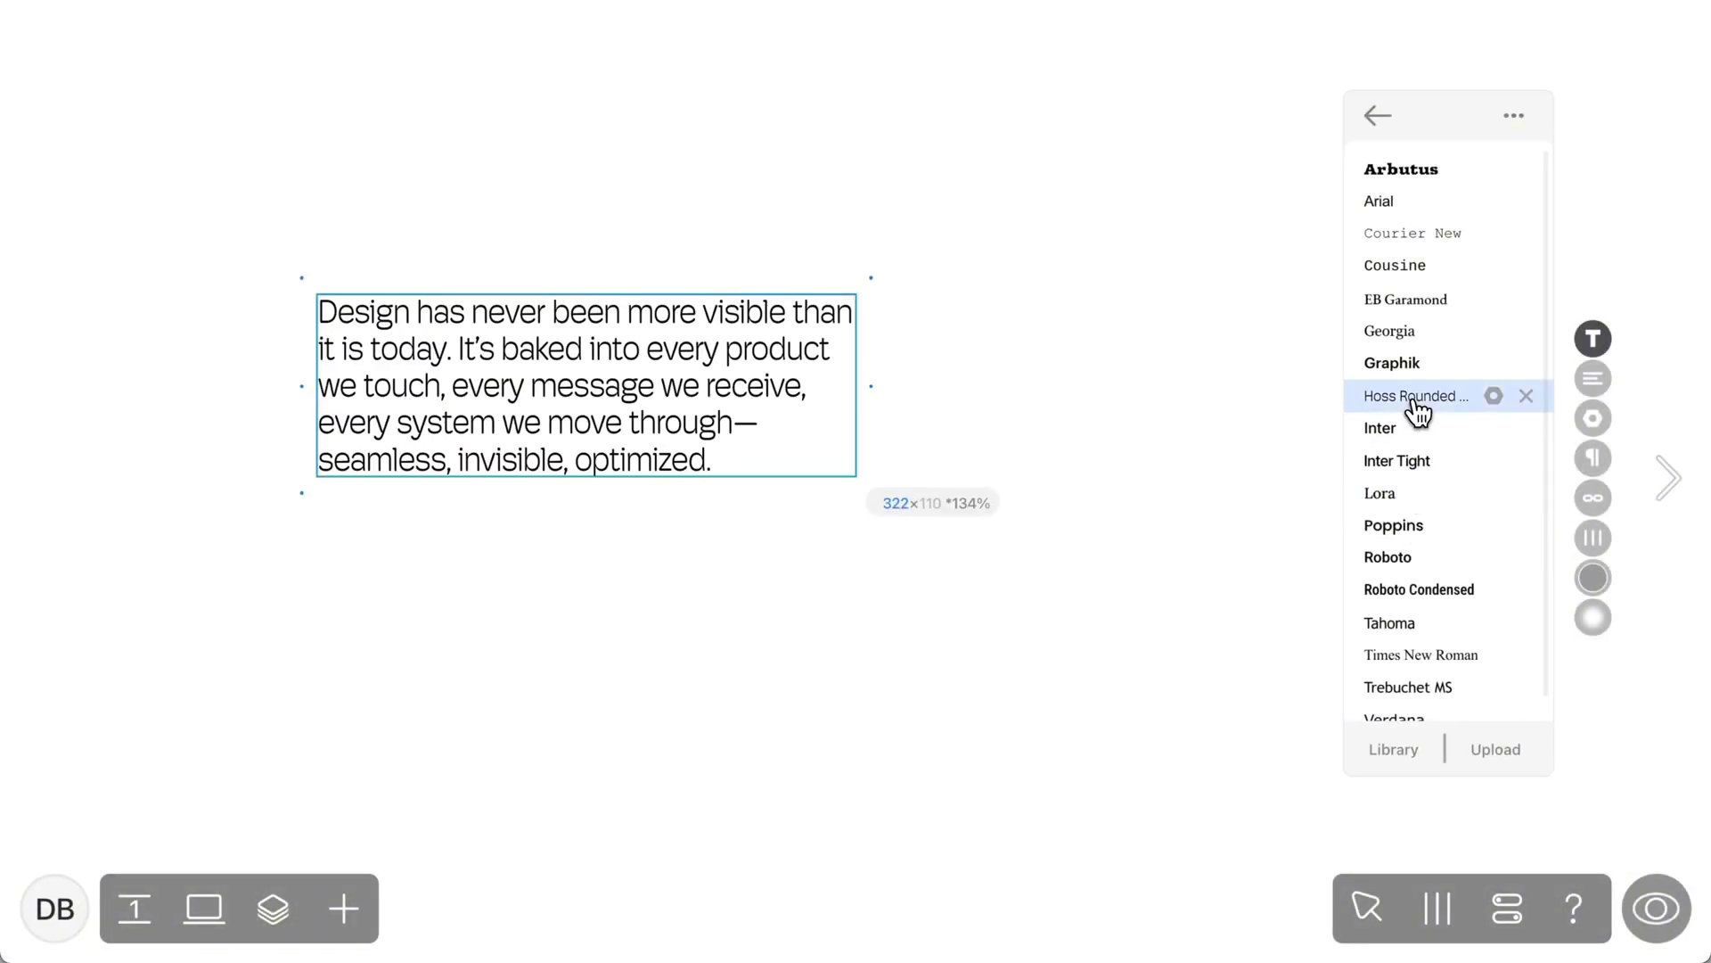
- Switch the paragraph back to Lora, widen its box, and raise the weight to 700
{"action": "left_click", "coordinate": [1413, 495]}
{"action": "left_click_drag", "start_coordinate": [874, 490], "coordinate": [1009, 500]}
{"action": "left_click_drag", "start_coordinate": [1456, 351], "coordinate": [1368, 382]}
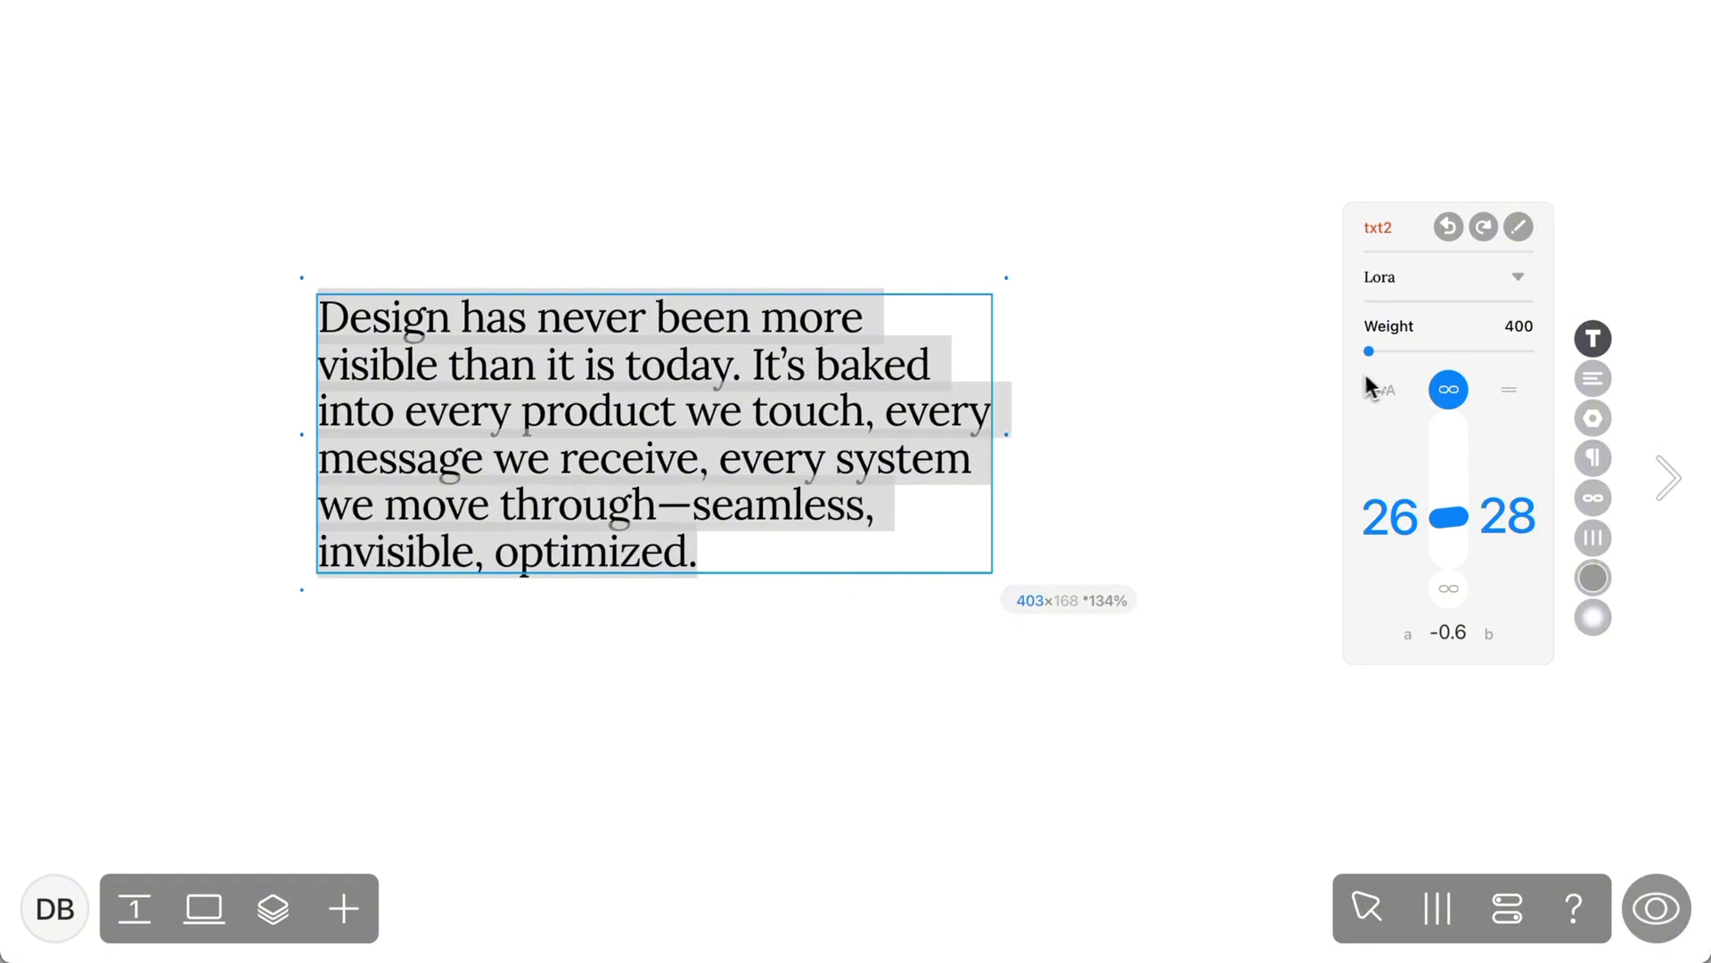
- Set the paragraph in Spektra and slant it fully to italic
{"action": "left_click", "coordinate": [1377, 387]}
{"action": "left_click", "coordinate": [1420, 494]}
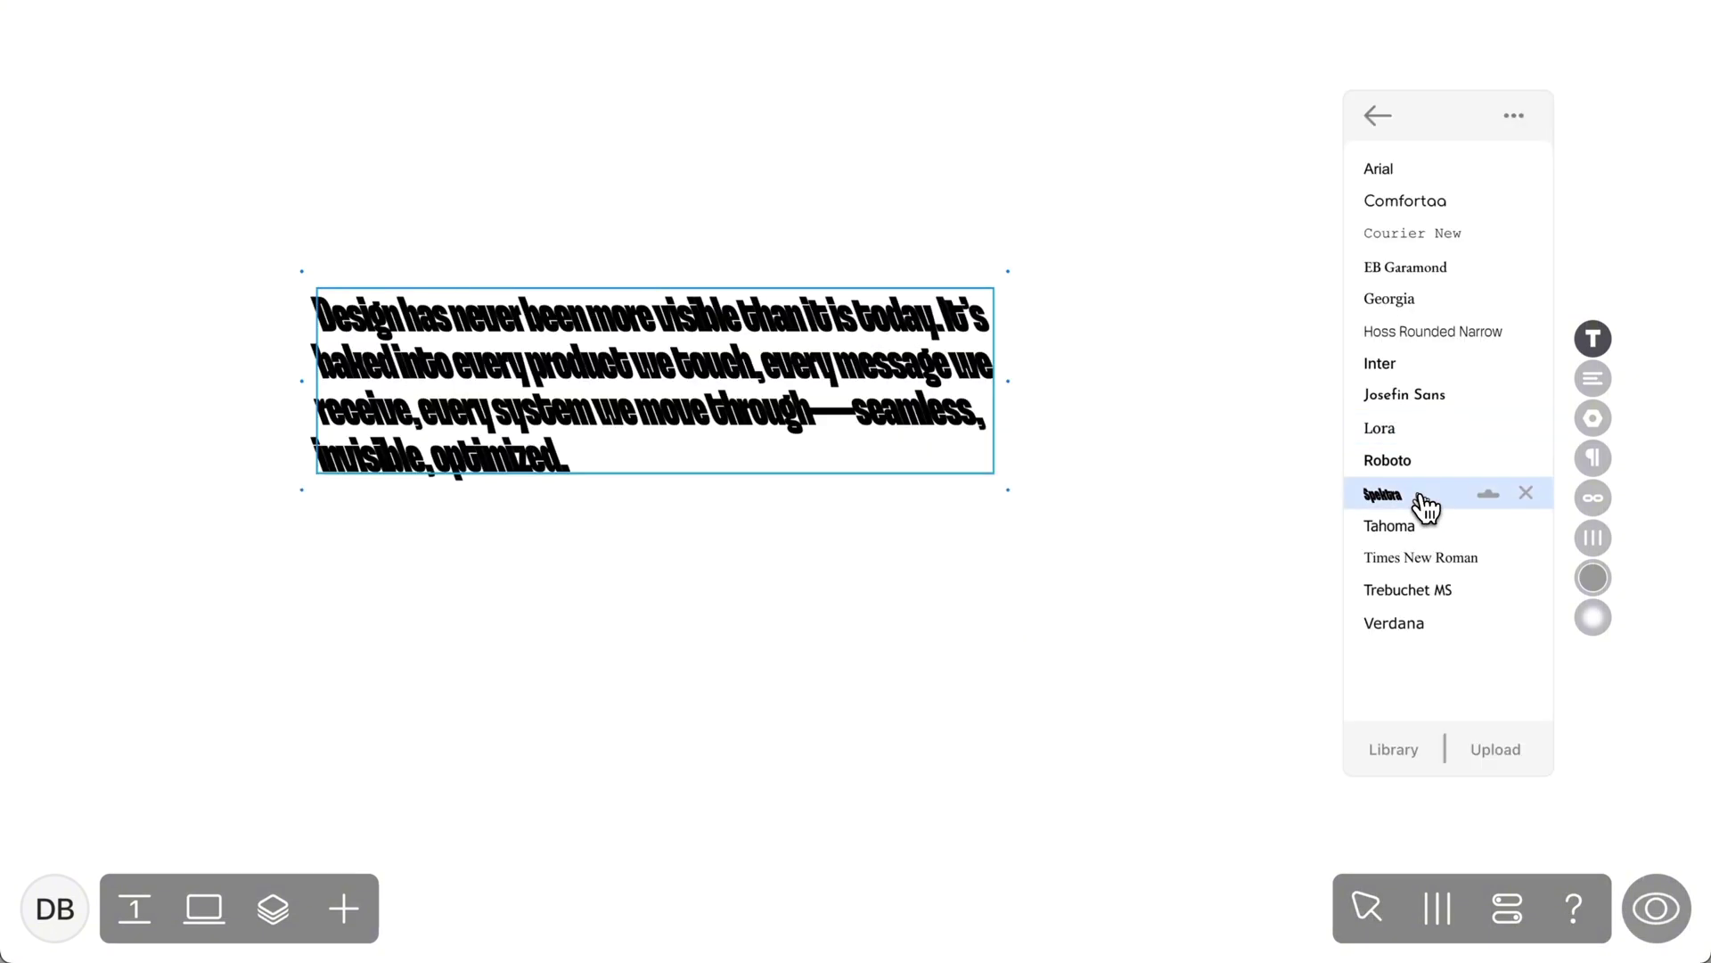
{"action": "left_click_drag", "start_coordinate": [1370, 354], "coordinate": [1544, 359]}
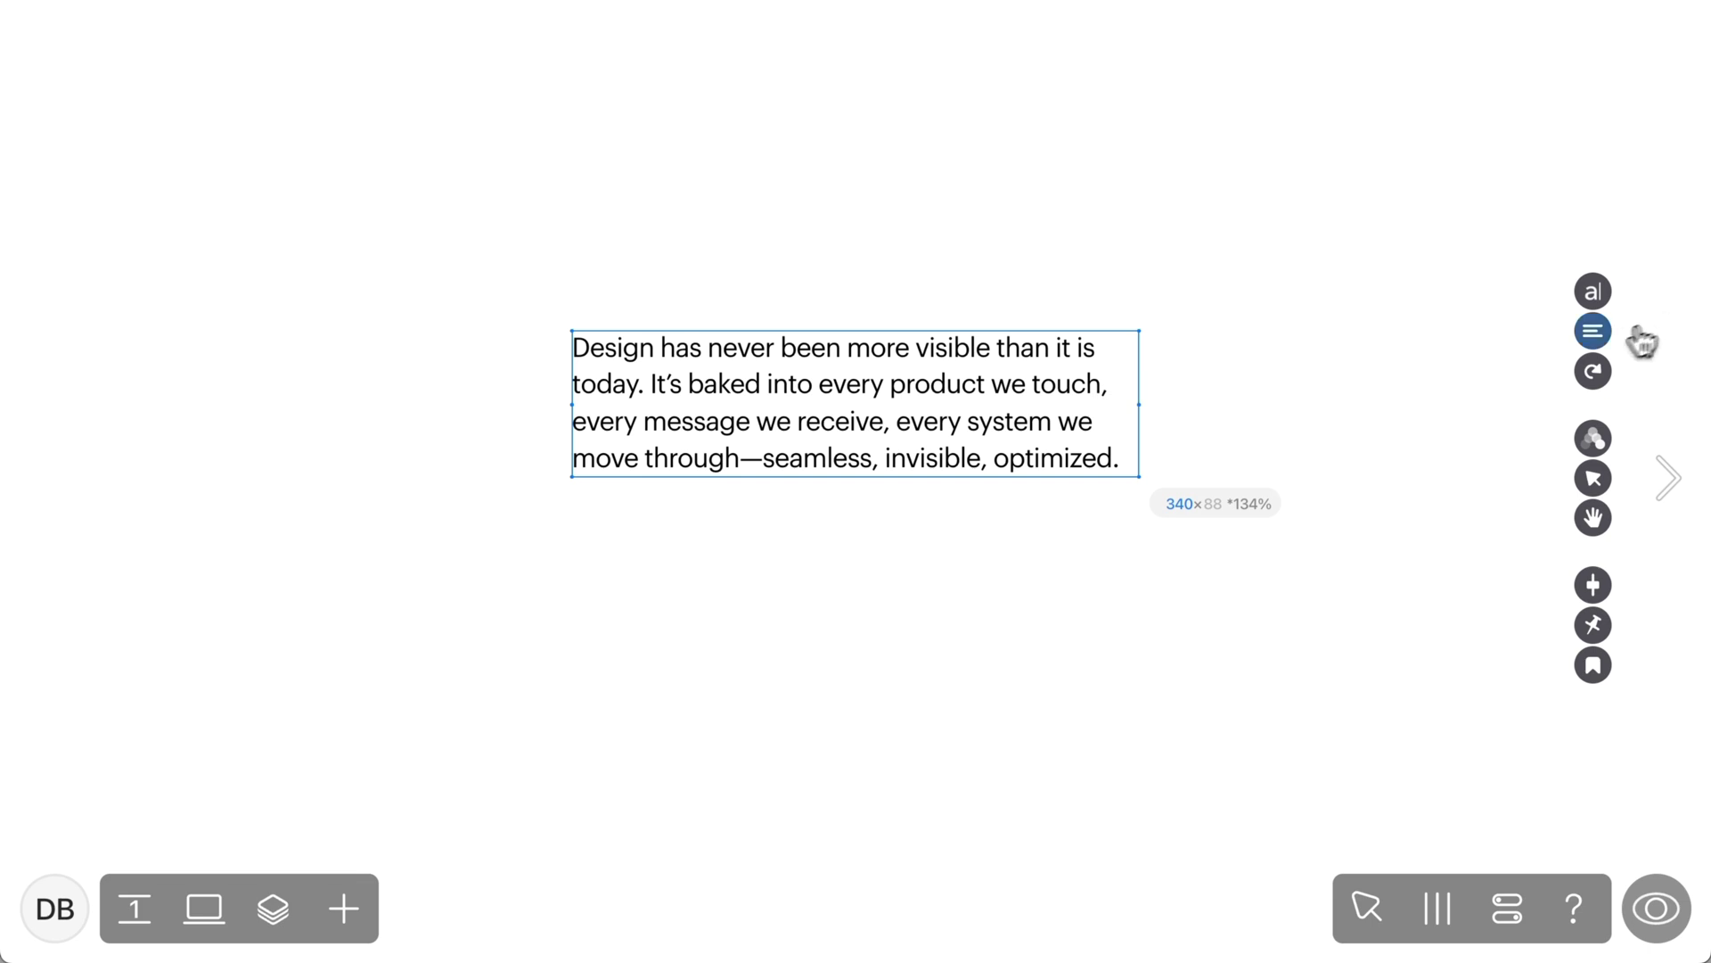
{"action": "left_click", "coordinate": [1602, 344]}
- Keep the paragraph left- and top-aligned in a fixed 305×165 box with left padding 21
{"action": "left_click", "coordinate": [1424, 264]}
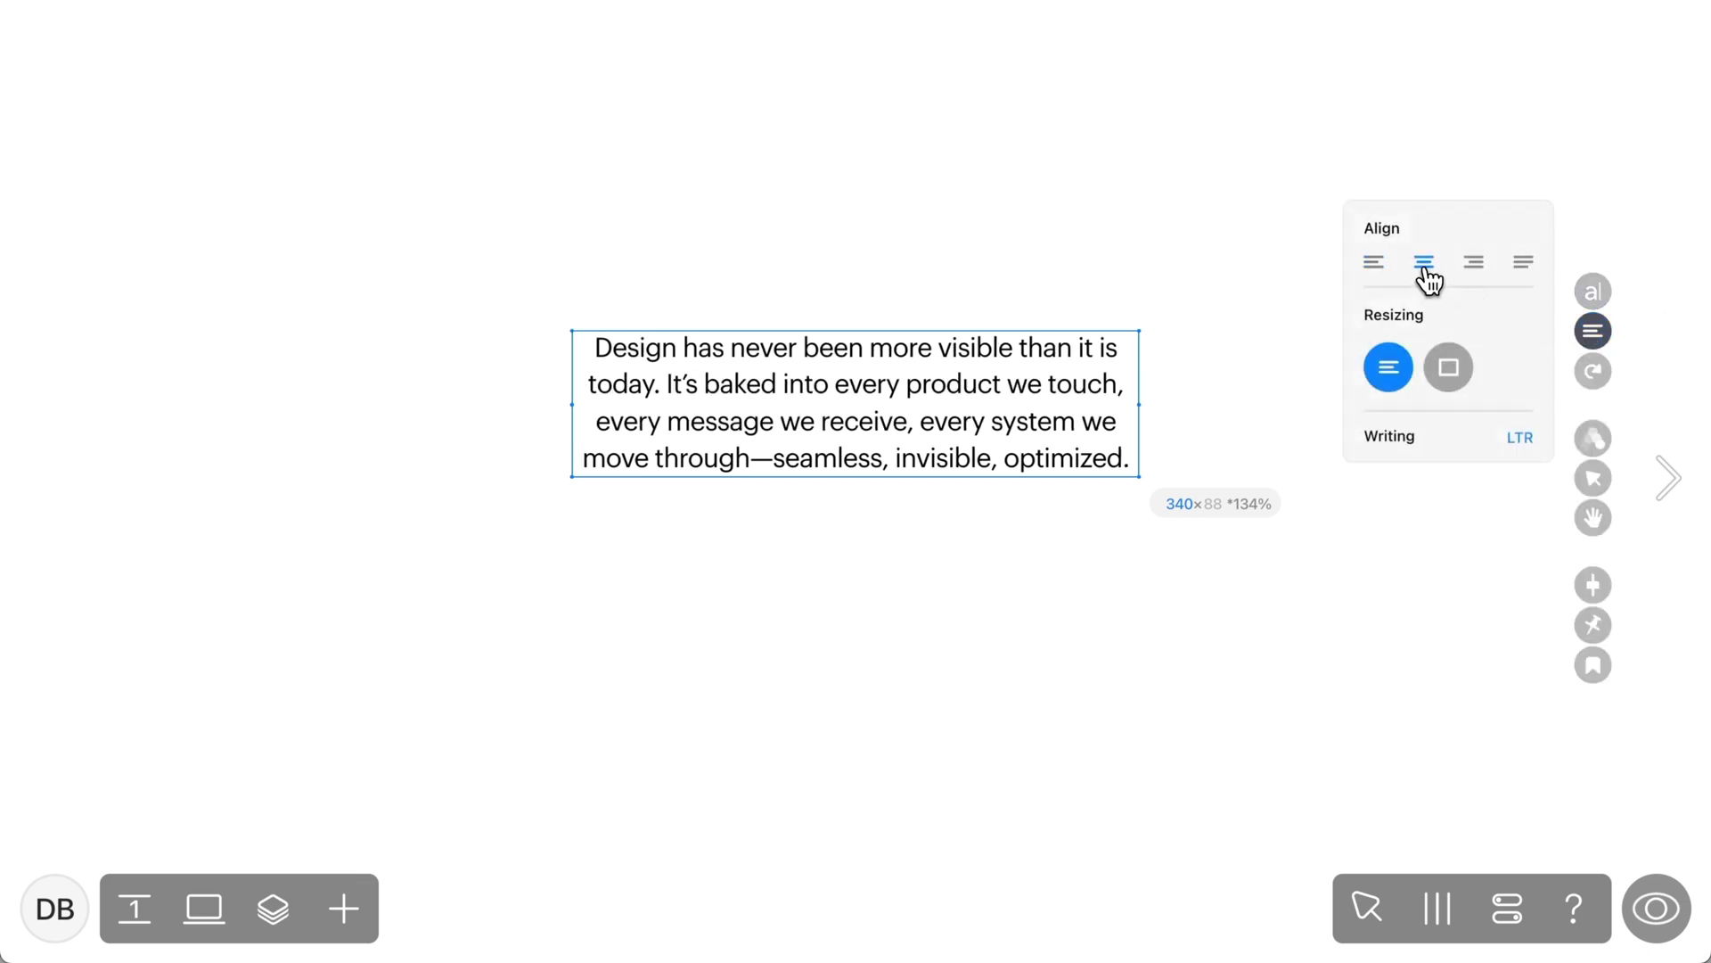
{"action": "left_click", "coordinate": [1453, 281]}
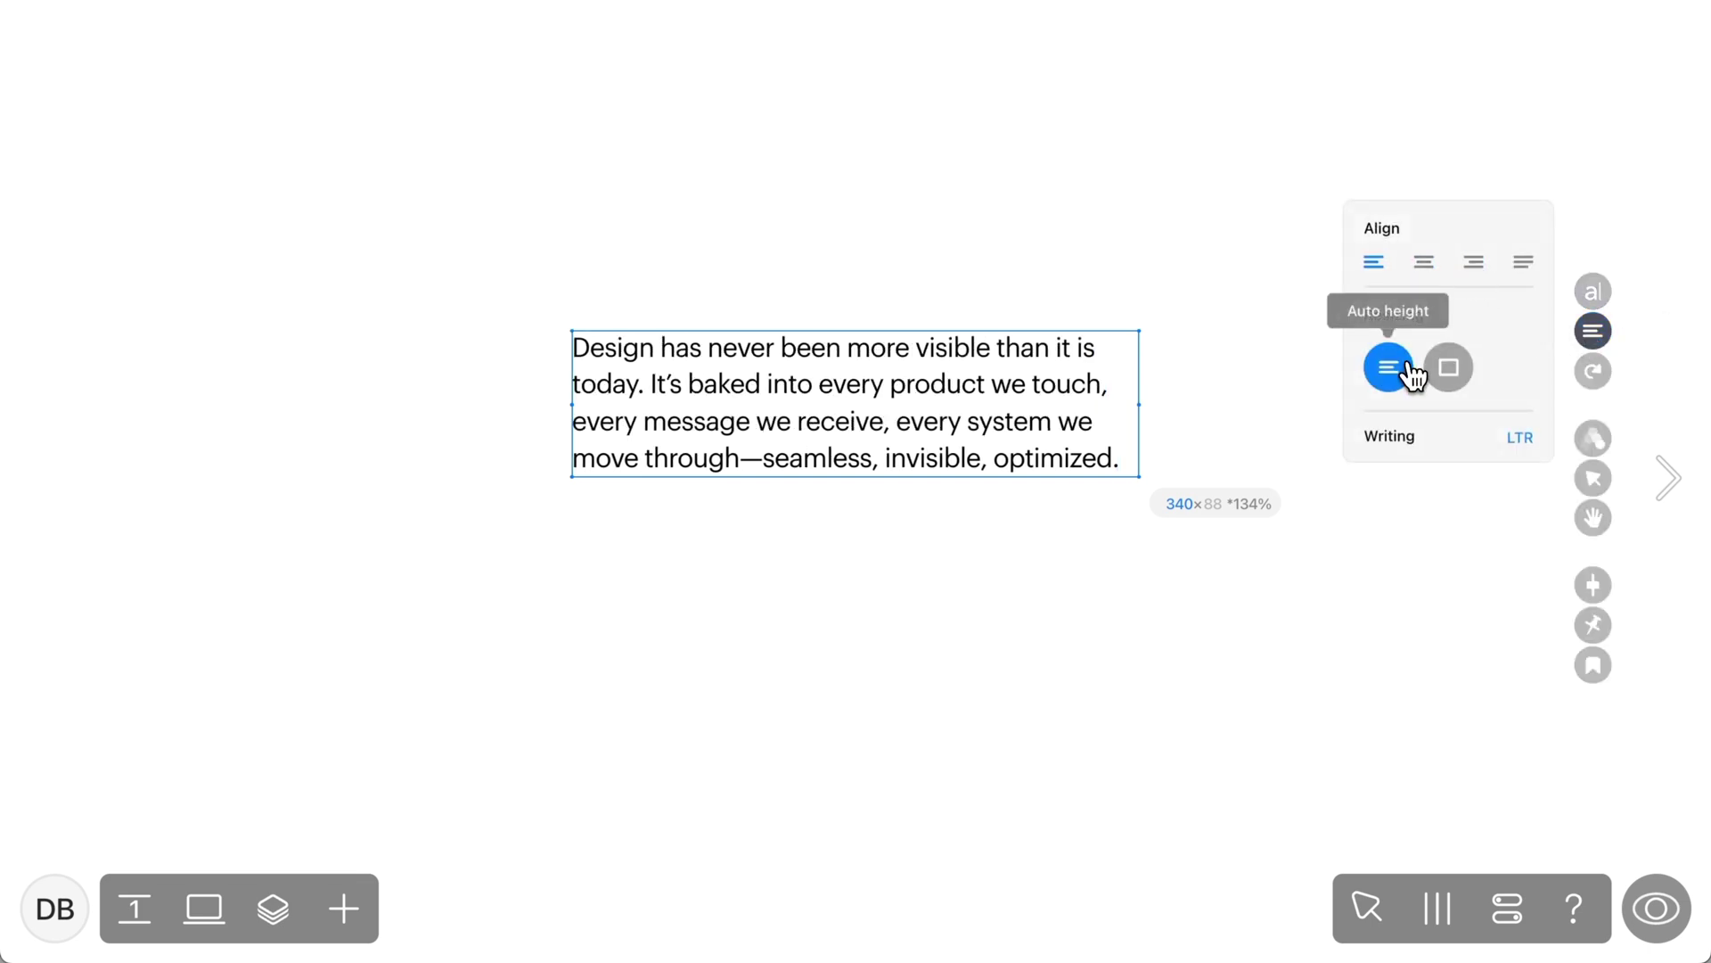
{"action": "left_click_drag", "start_coordinate": [1144, 477], "coordinate": [1080, 613]}
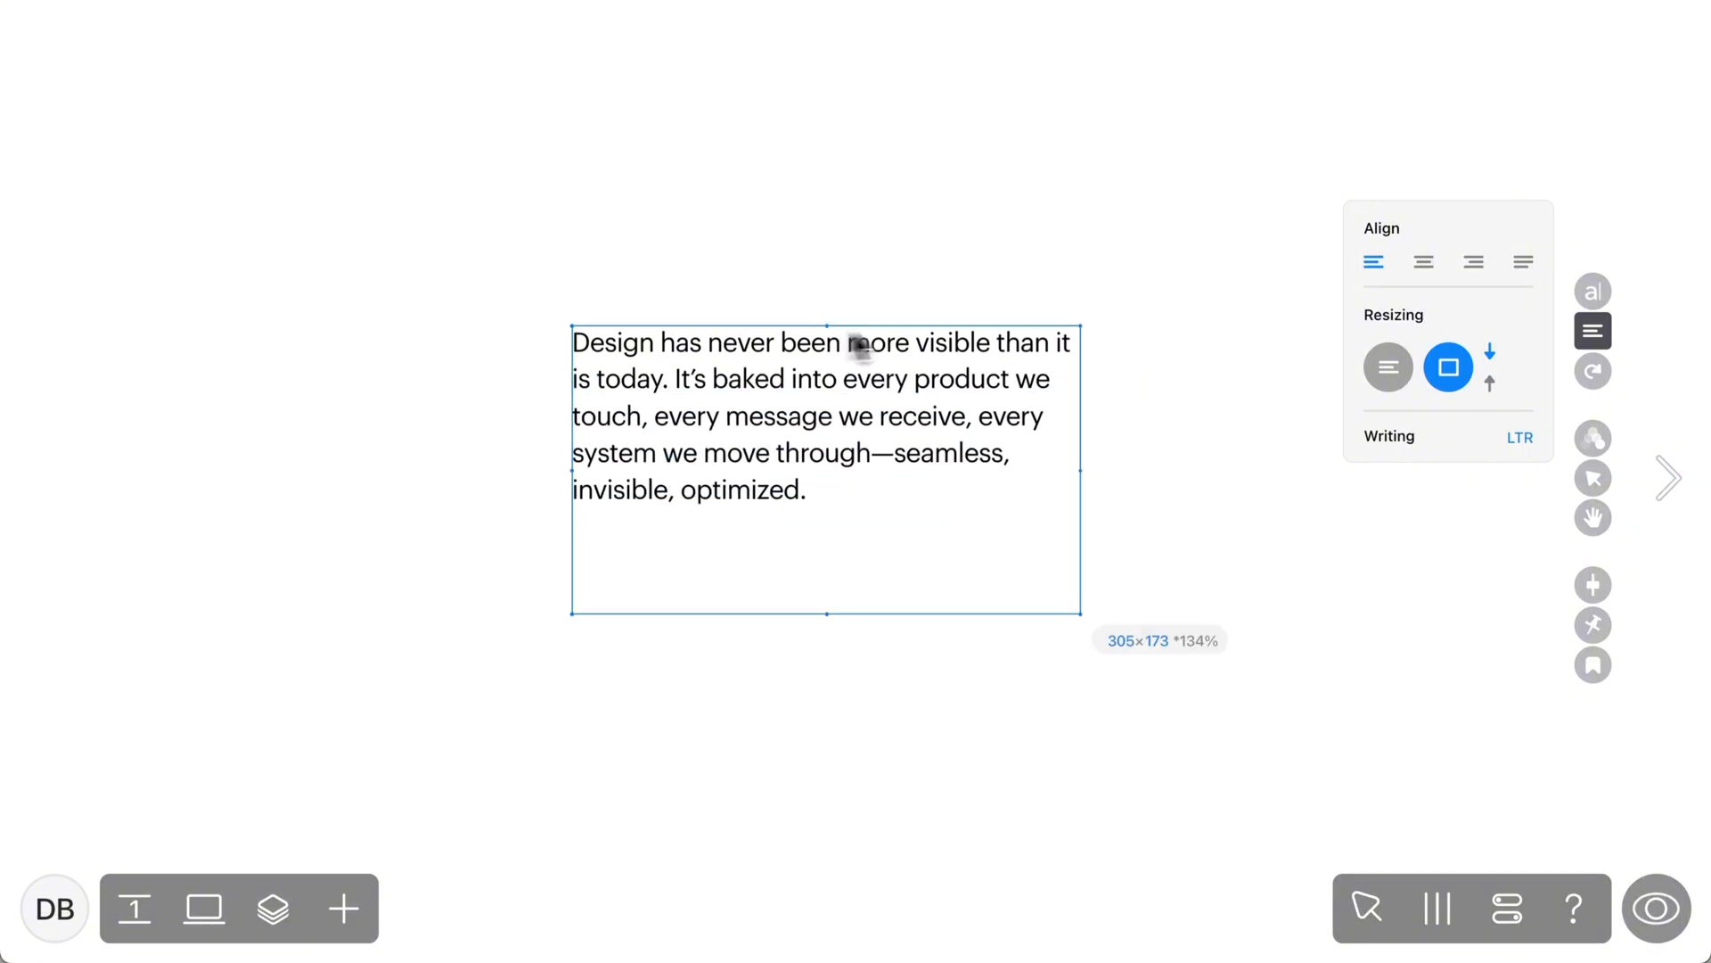
{"action": "left_click", "coordinate": [1492, 392]}
{"action": "mouse_move", "coordinate": [827, 613]}
{"action": "left_mouse_down"}
{"action": "mouse_move", "coordinate": [832, 519]}
{"action": "mouse_move", "coordinate": [832, 599]}
{"action": "left_mouse_up"}
{"action": "left_click", "coordinate": [581, 423]}
{"action": "left_click_drag", "start_coordinate": [581, 428], "coordinate": [597, 431]}
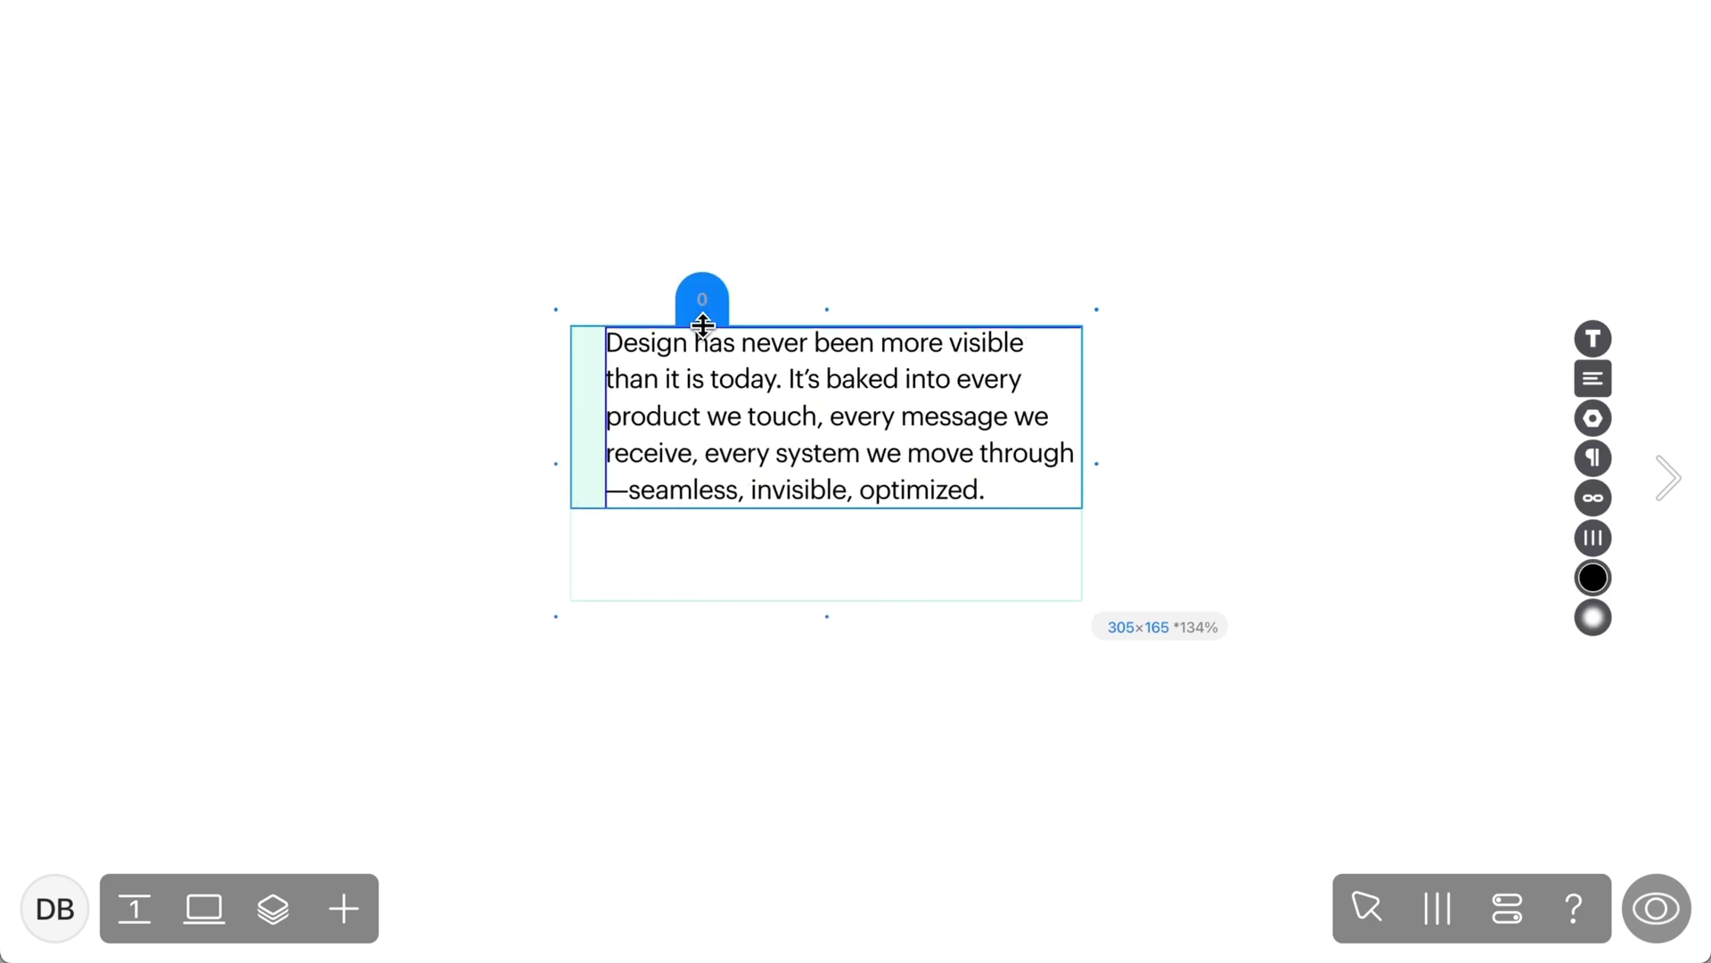
- Add 20 top padding, split after “today.”, zero the second frame's left padding, bold the first
{"action": "left_click_drag", "start_coordinate": [703, 326], "coordinate": [704, 351]}
{"action": "left_click", "coordinate": [788, 421]}
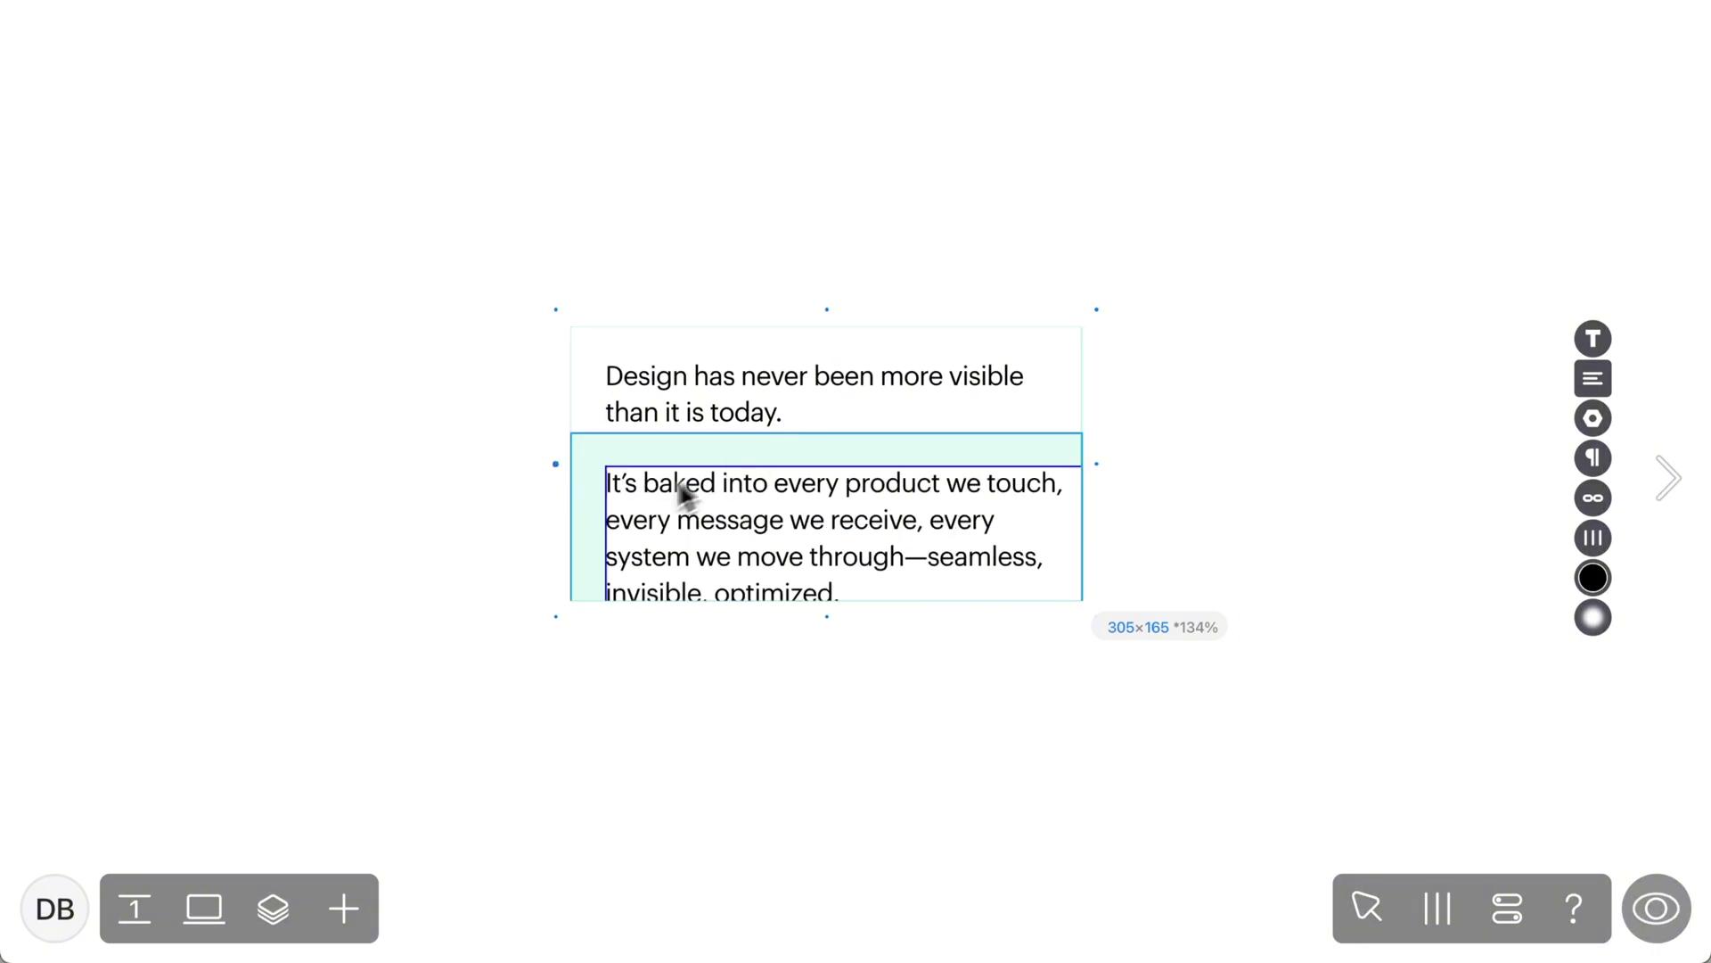
{"action": "left_click_drag", "start_coordinate": [600, 489], "coordinate": [585, 501]}
{"action": "left_click", "coordinate": [1199, 397]}
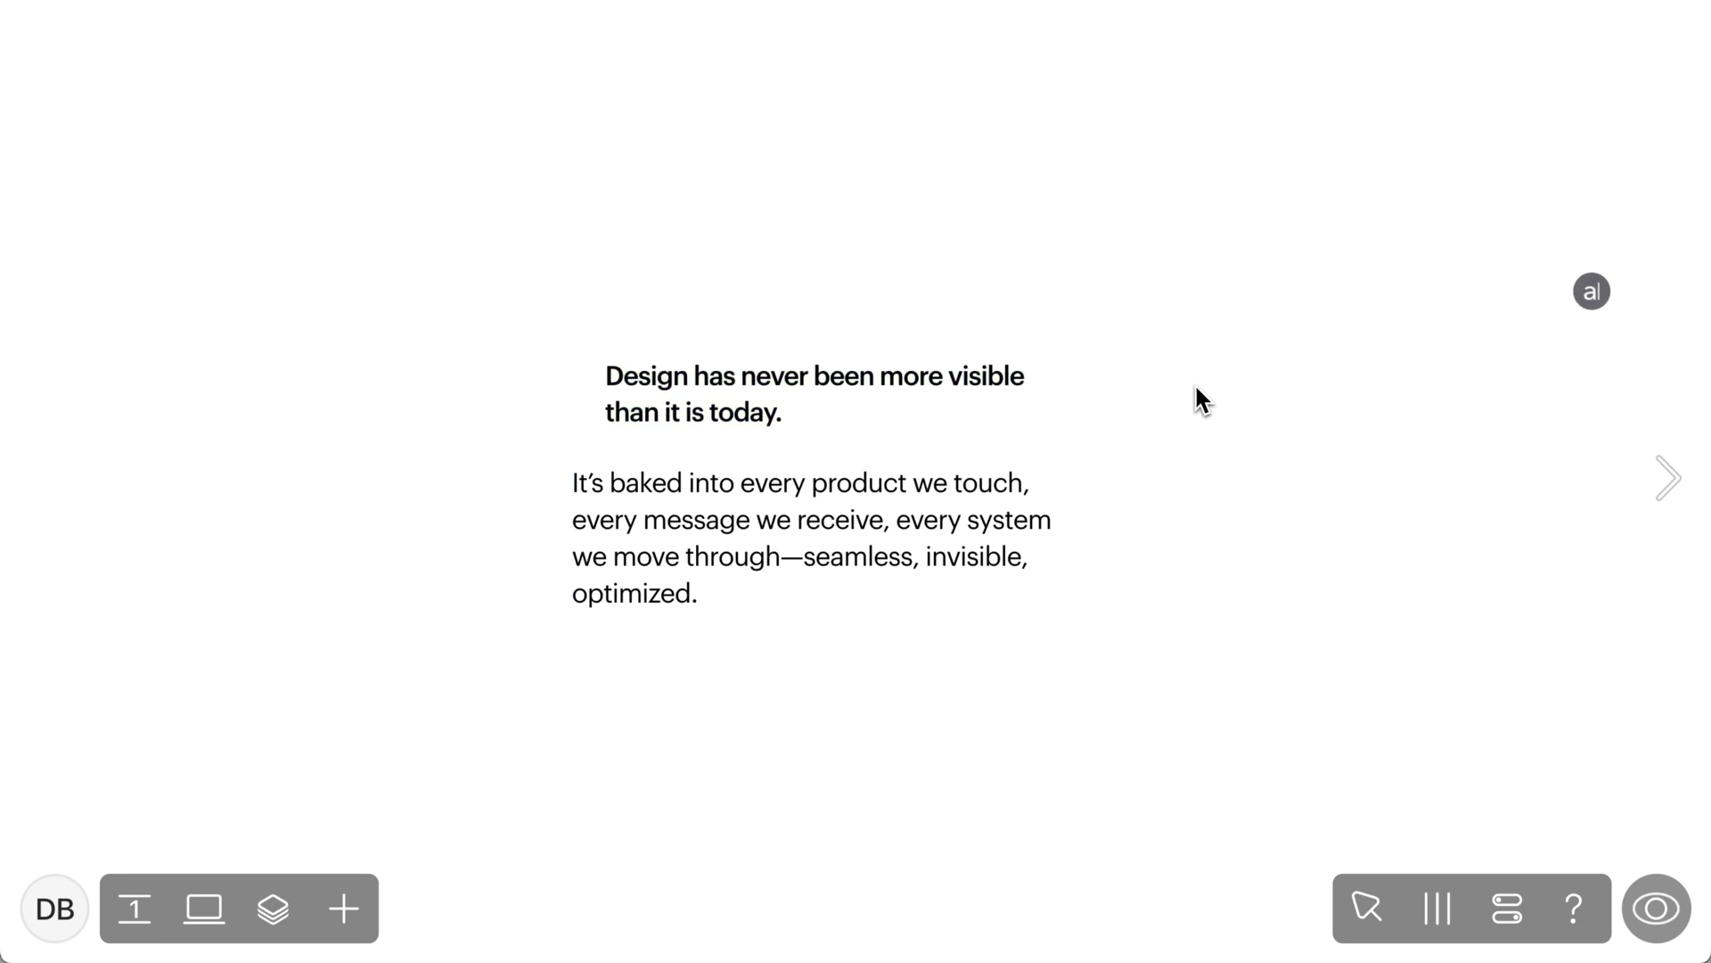
- On the Issue 47 page, apply the Big Heading style to the Purpose-Driven Design title
{"action": "key", "text": "Right"}
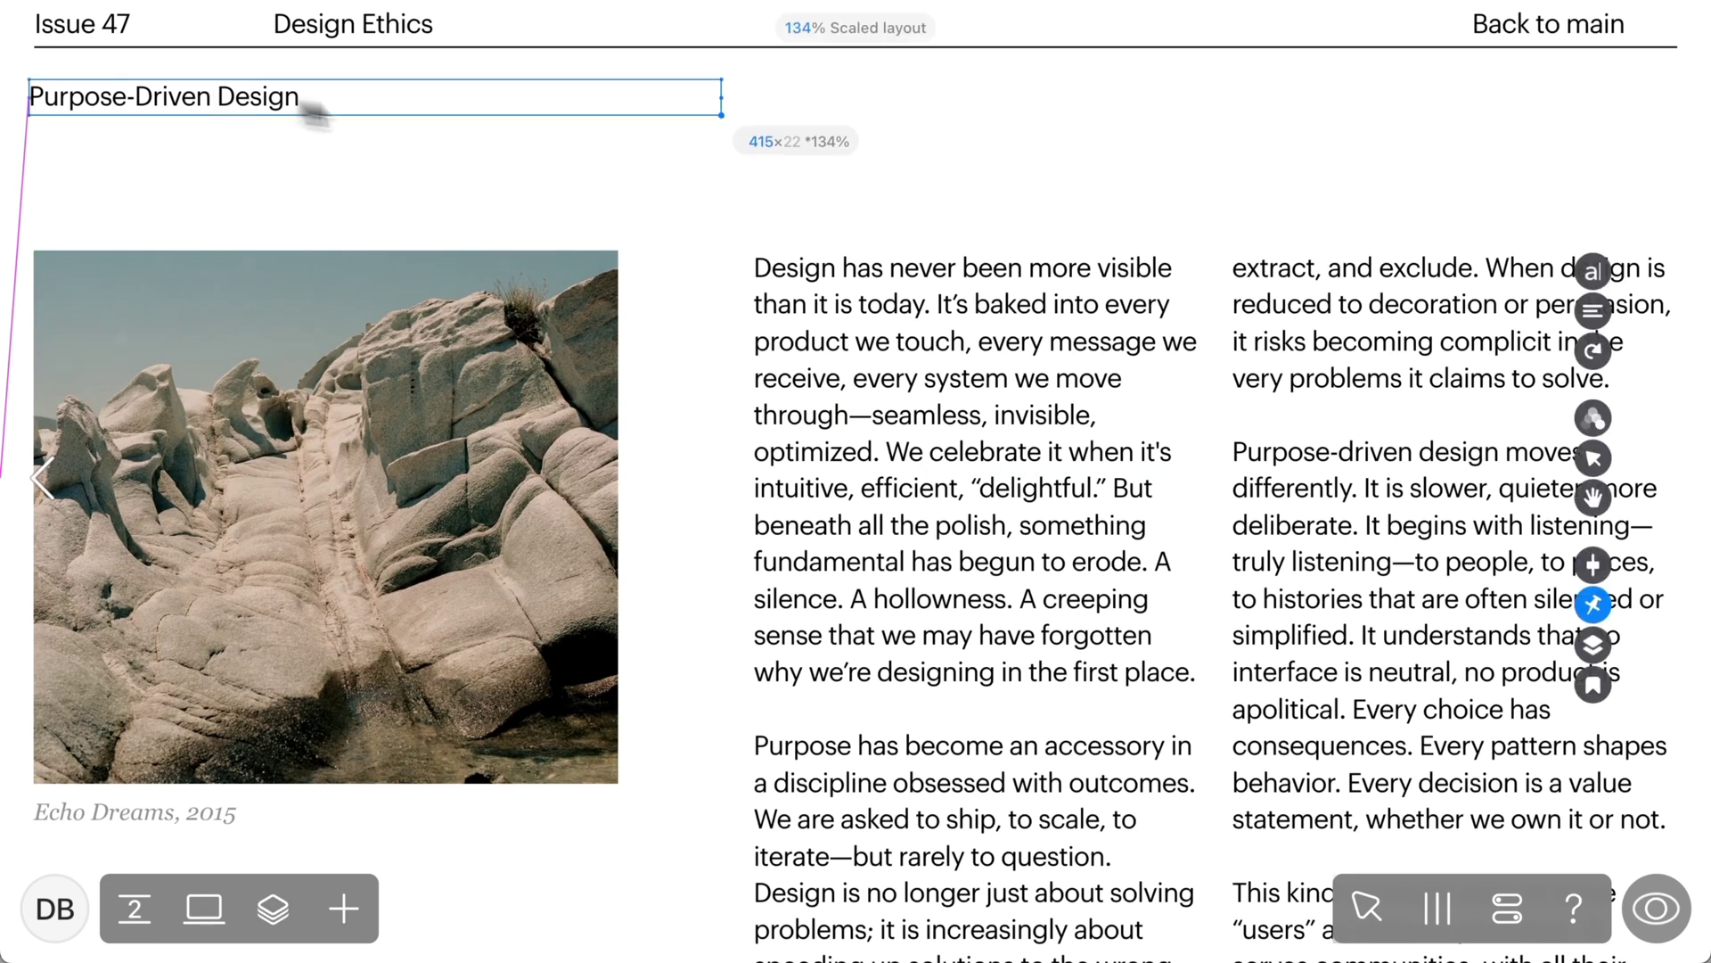
{"action": "left_click", "coordinate": [1593, 272]}
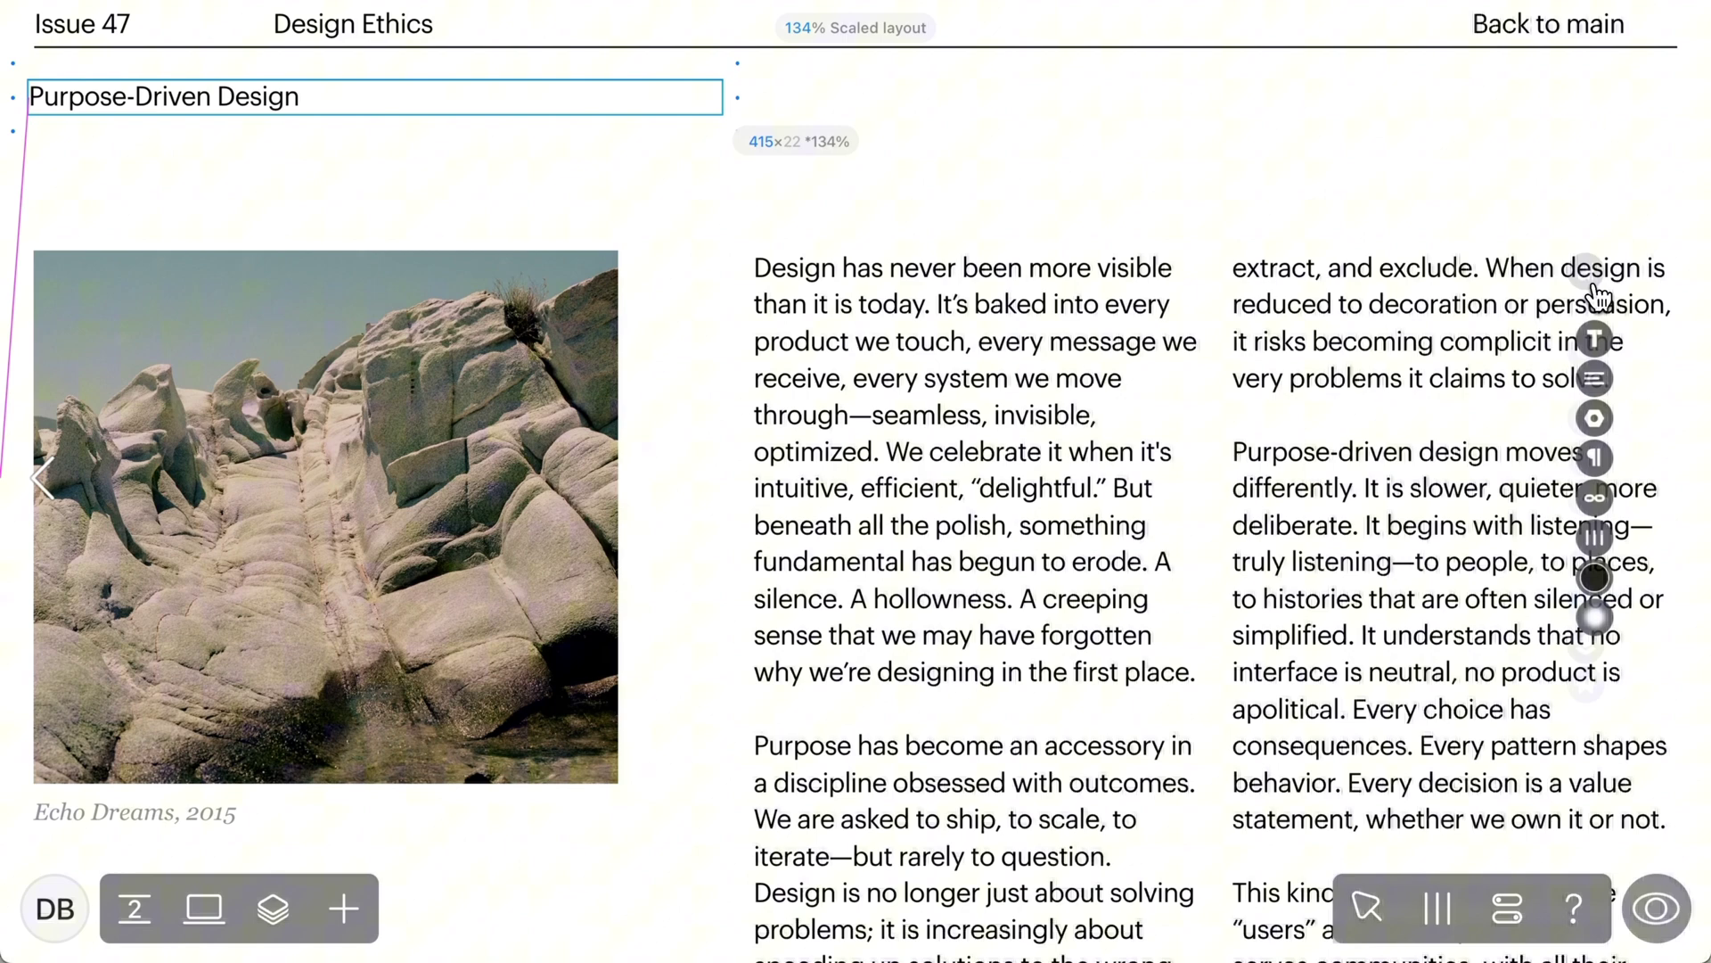
{"action": "left_click", "coordinate": [1592, 337]}
{"action": "left_click", "coordinate": [1451, 253]}
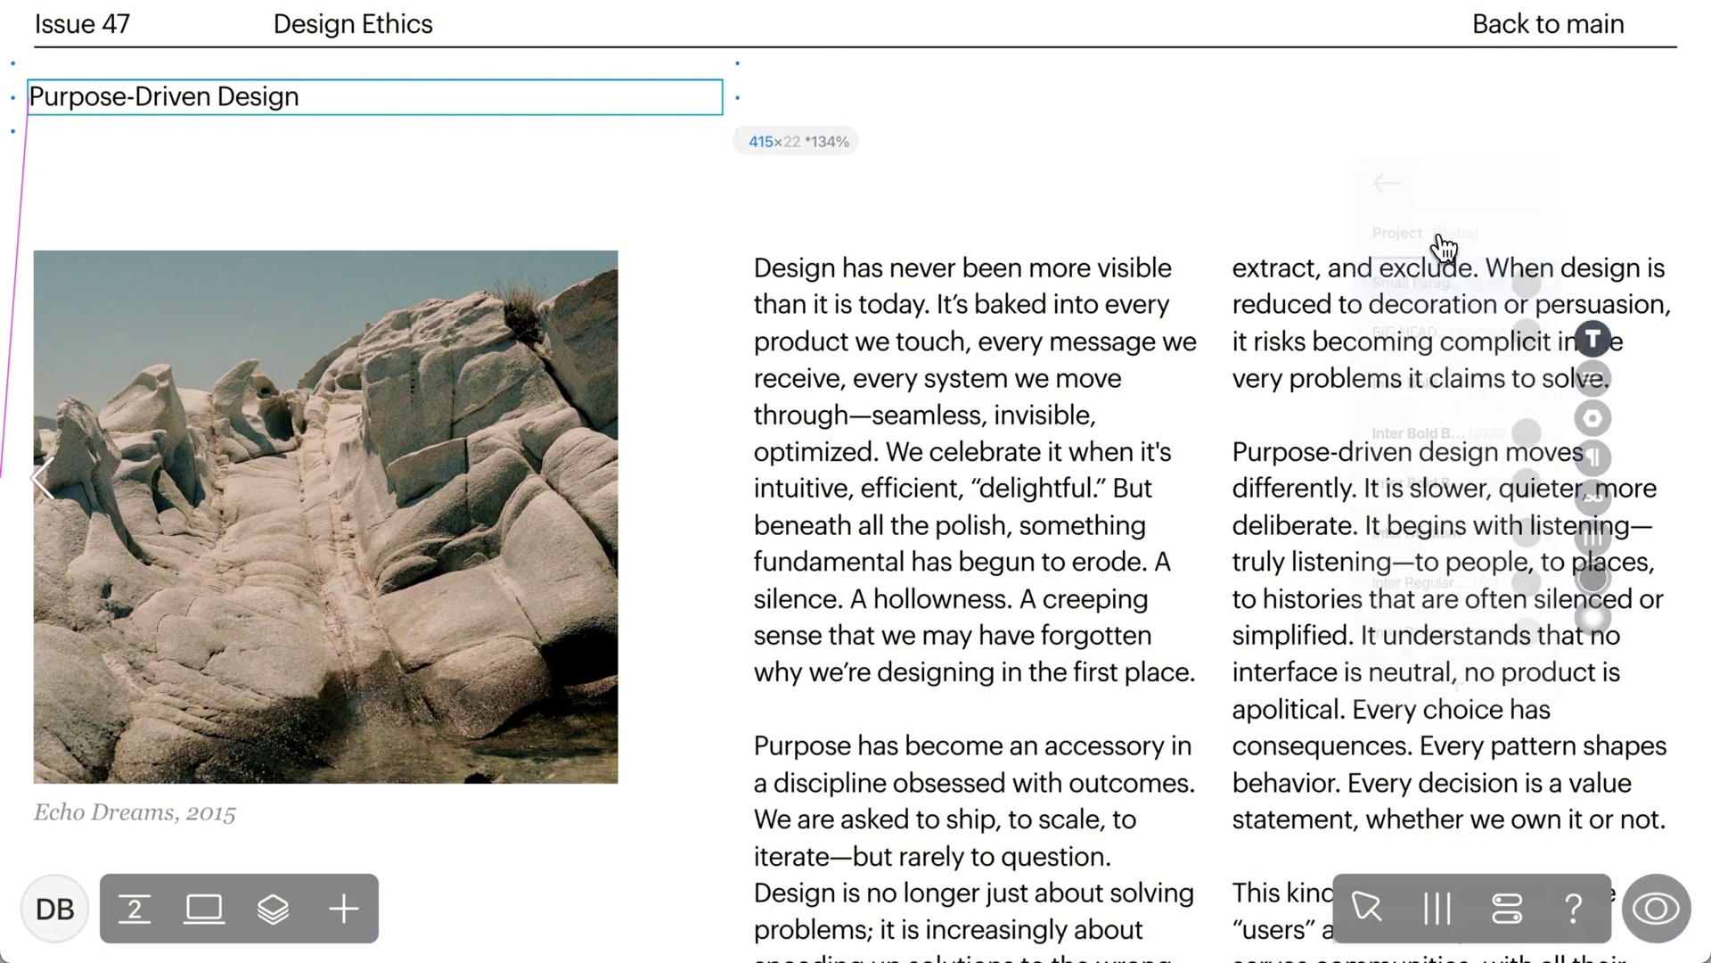
{"action": "scroll", "coordinate": [1421, 356], "scroll_direction": "up", "scroll_amount": 4}
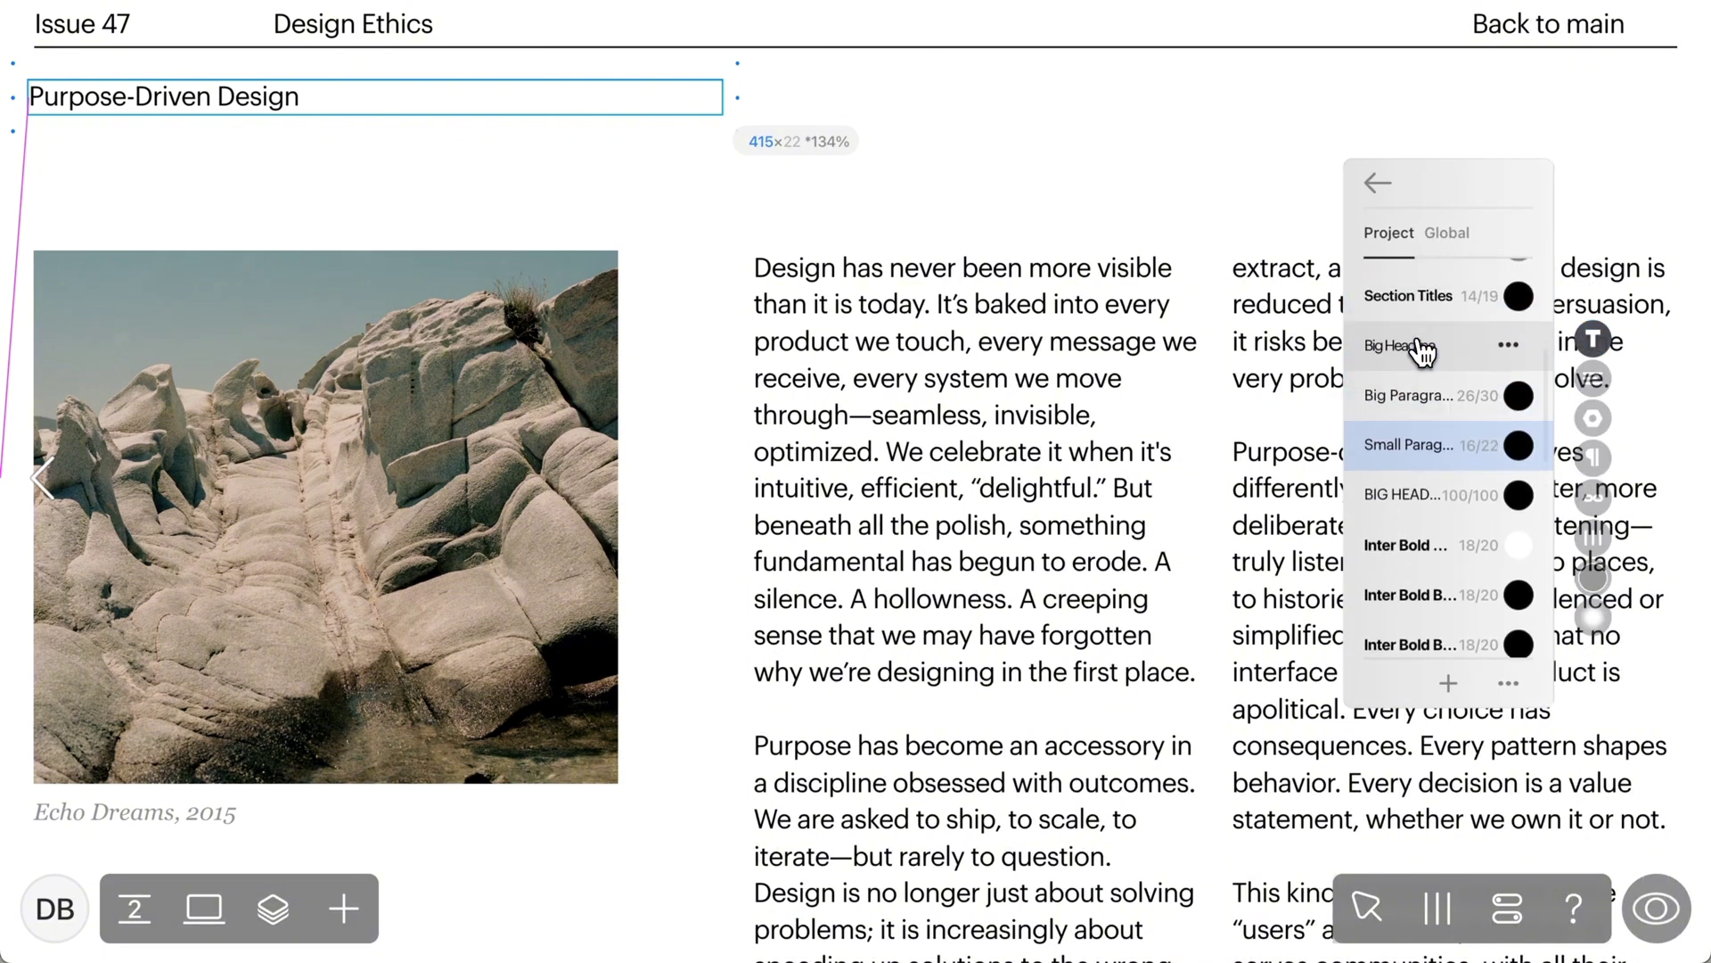
{"action": "left_click", "coordinate": [1418, 395]}
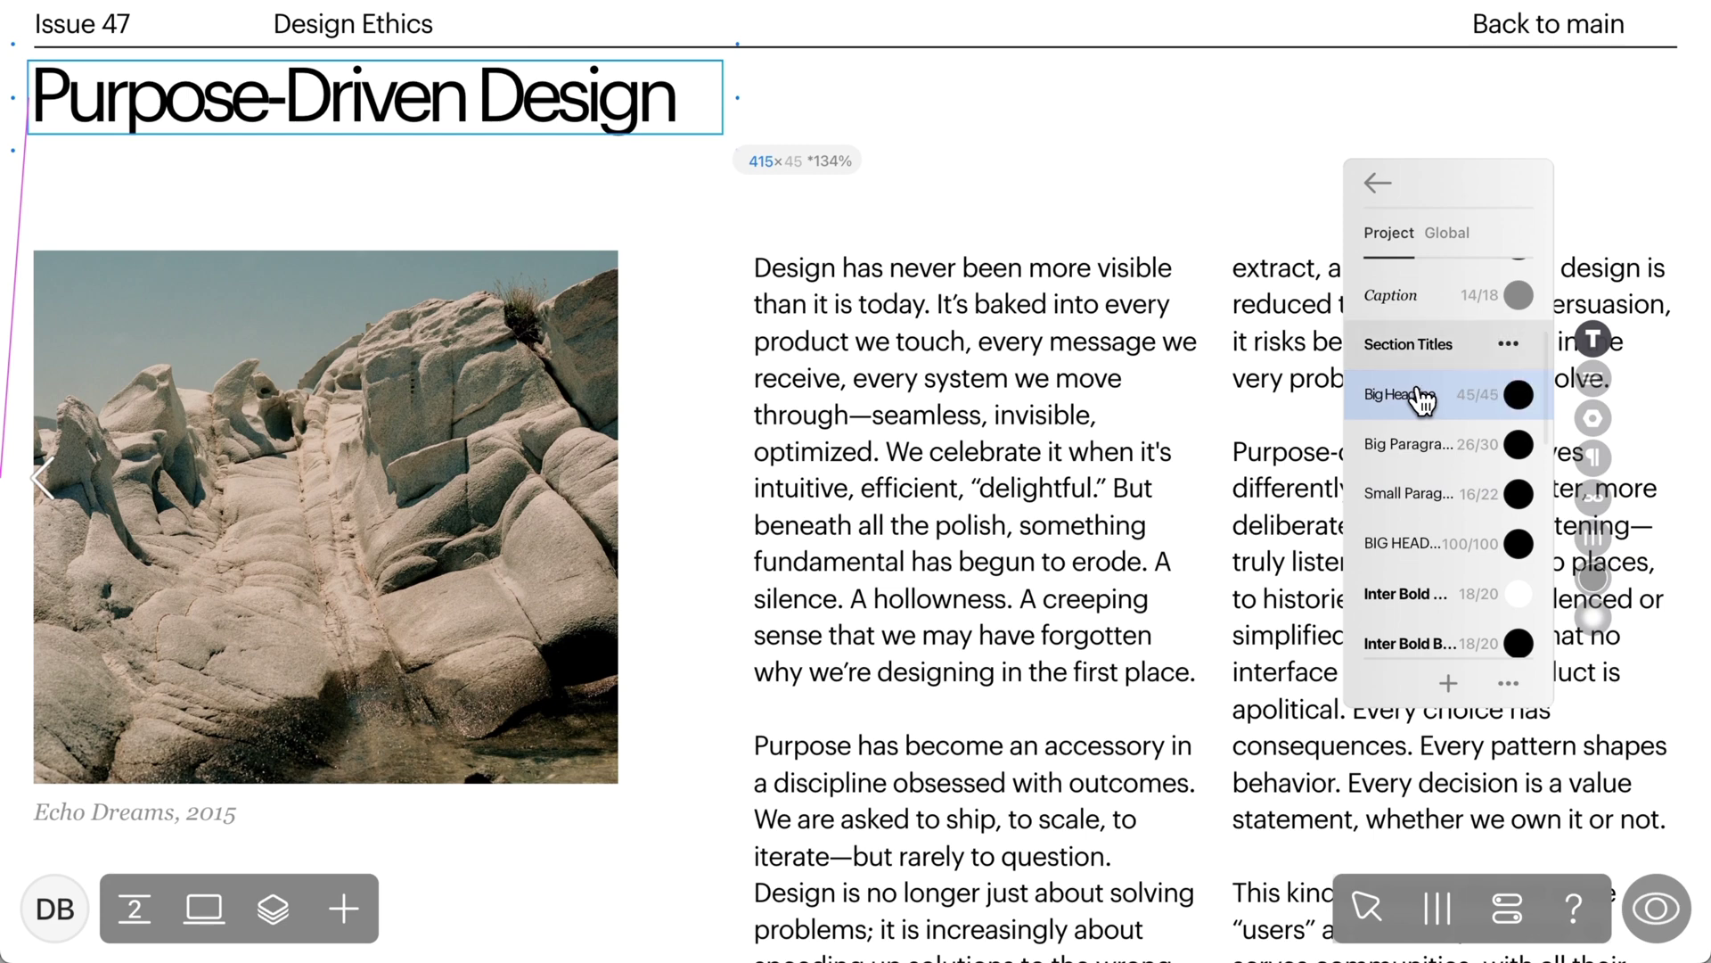
- Apply the Section Titles style to the Issue 47, Design Ethics and Back to main header texts
{"action": "left_click", "coordinate": [120, 32]}
{"action": "left_click", "coordinate": [386, 27], "text": "shift"}
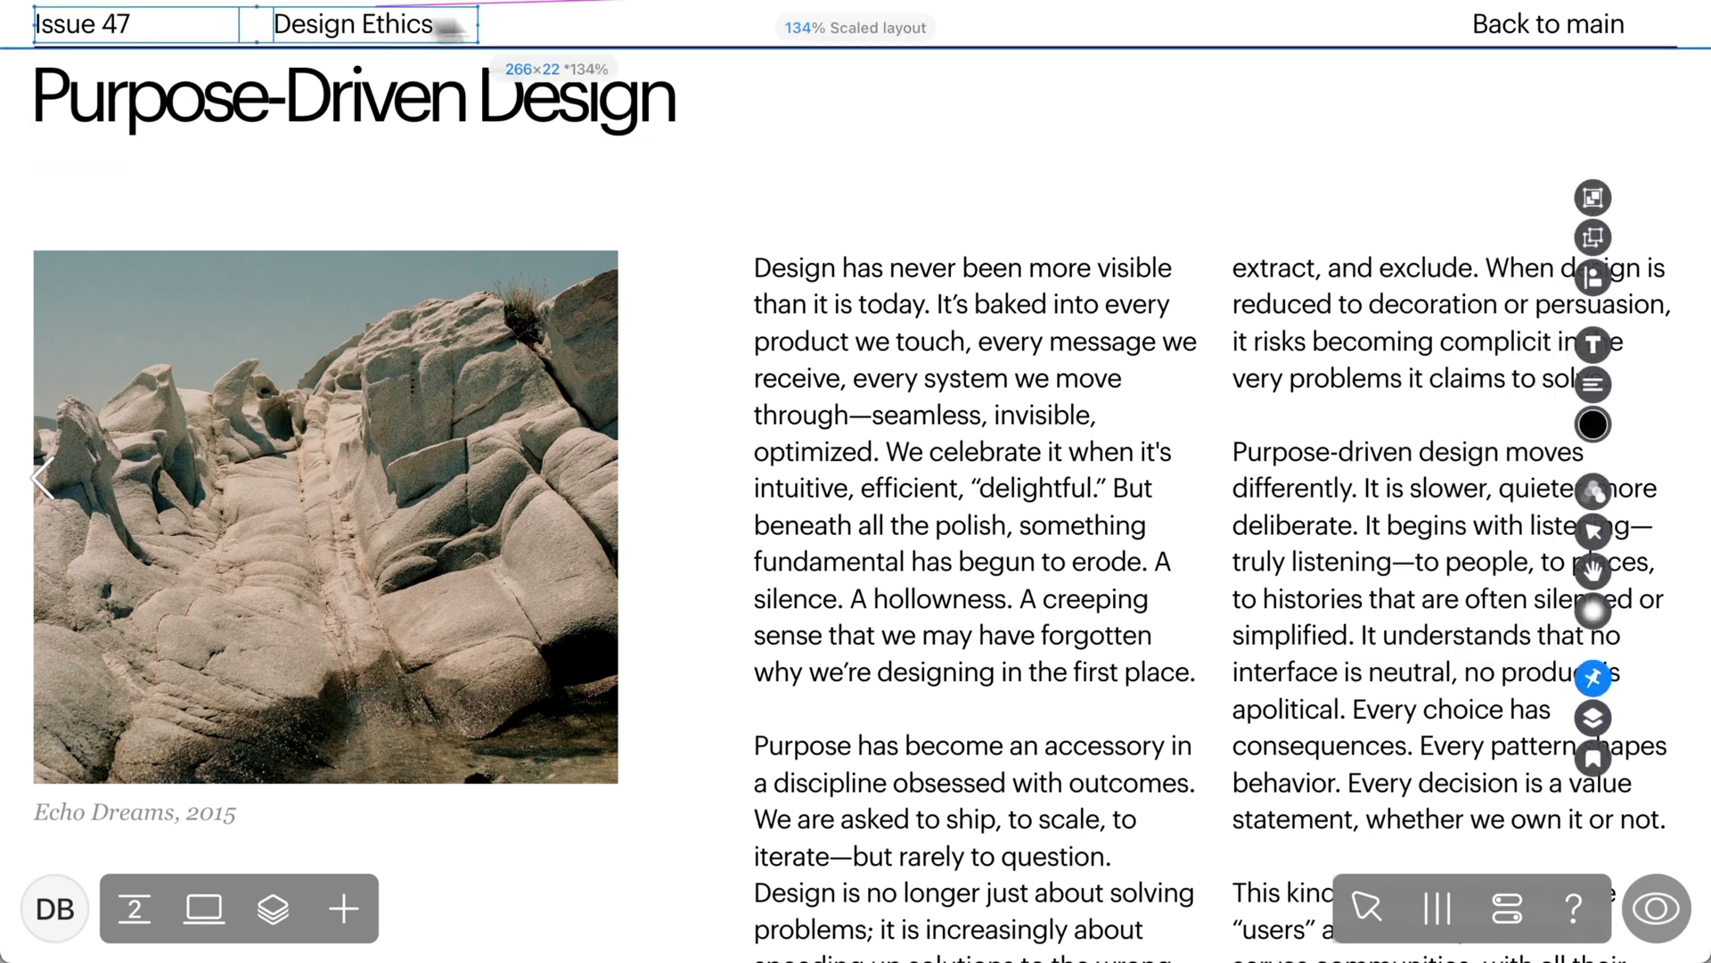
{"action": "left_click", "coordinate": [1617, 40], "text": "shift"}
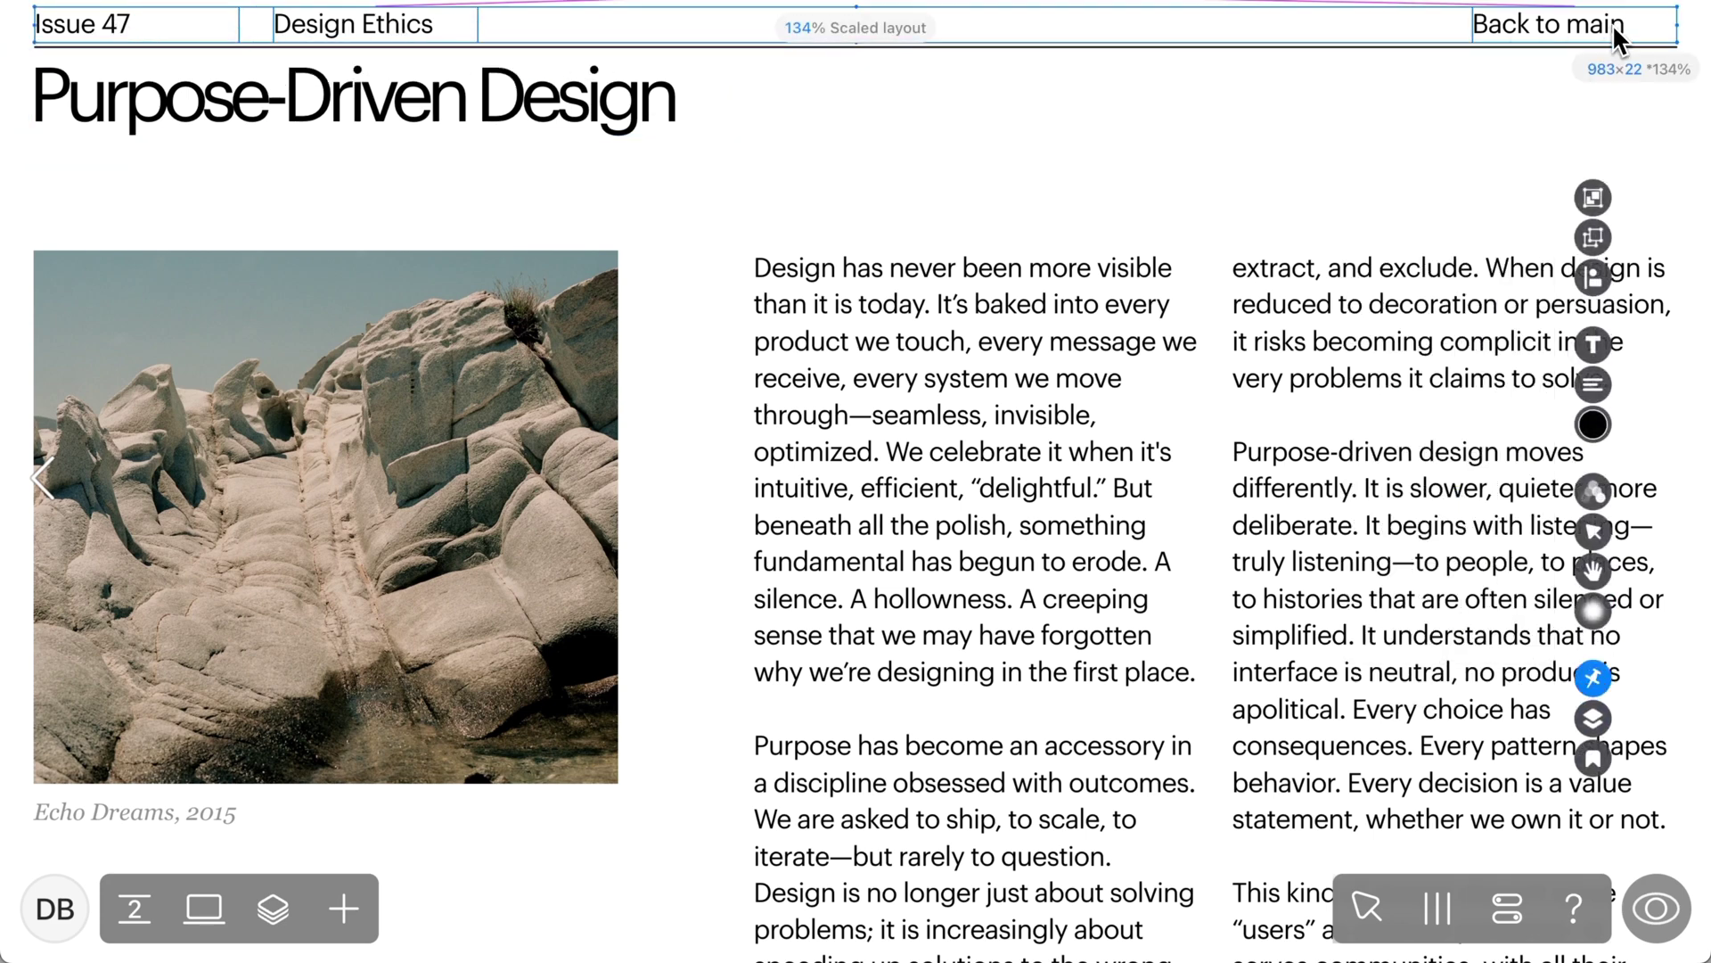
{"action": "left_click", "coordinate": [1595, 345]}
{"action": "left_click", "coordinate": [1408, 230]}
{"action": "scroll", "coordinate": [1432, 312], "scroll_direction": "up", "scroll_amount": 5}
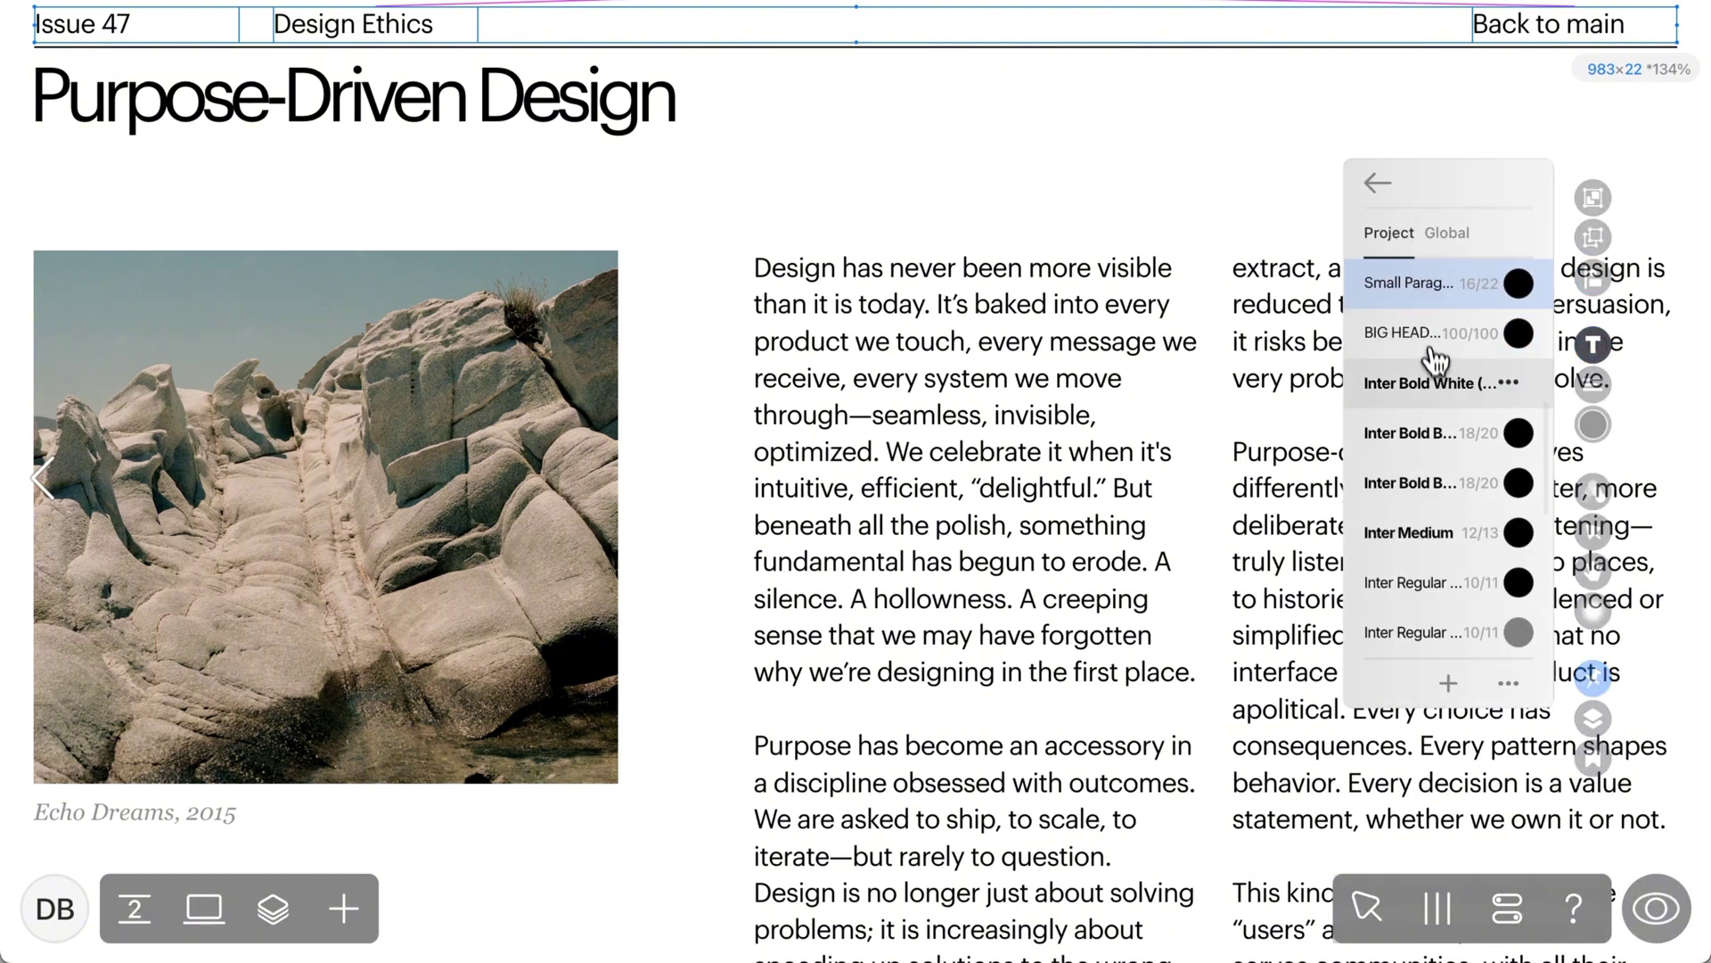
{"action": "left_click", "coordinate": [1426, 374]}
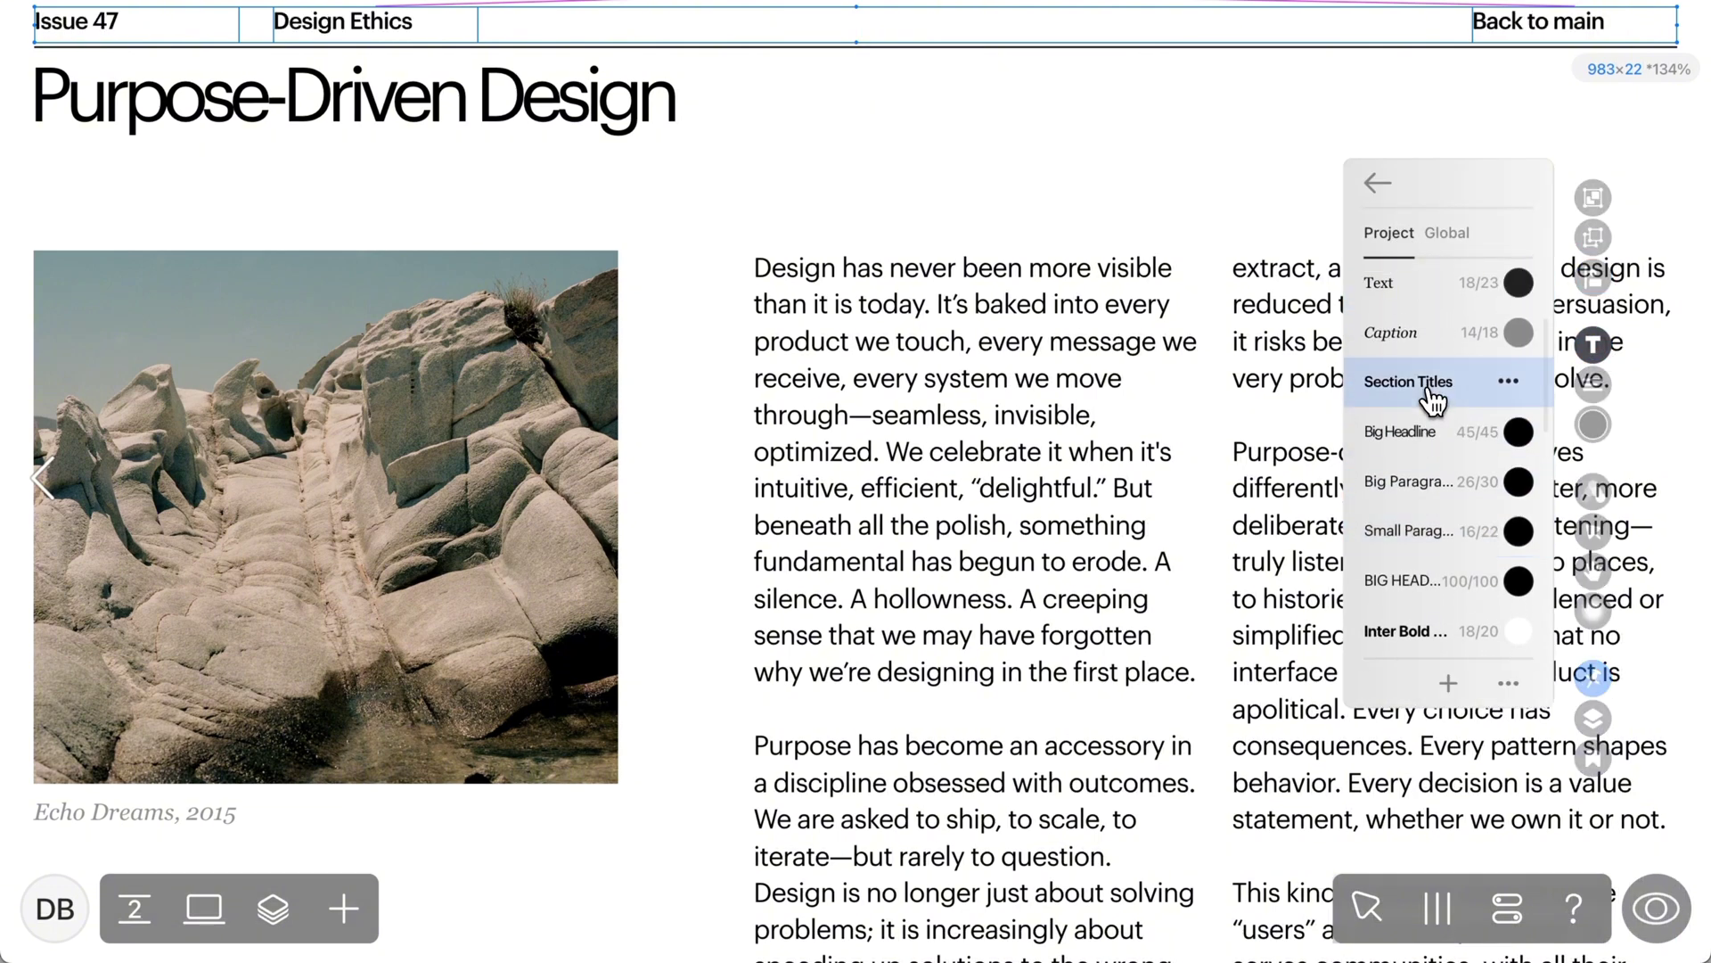
{"action": "left_click", "coordinate": [1283, 172]}
{"action": "left_click", "coordinate": [1575, 27]}
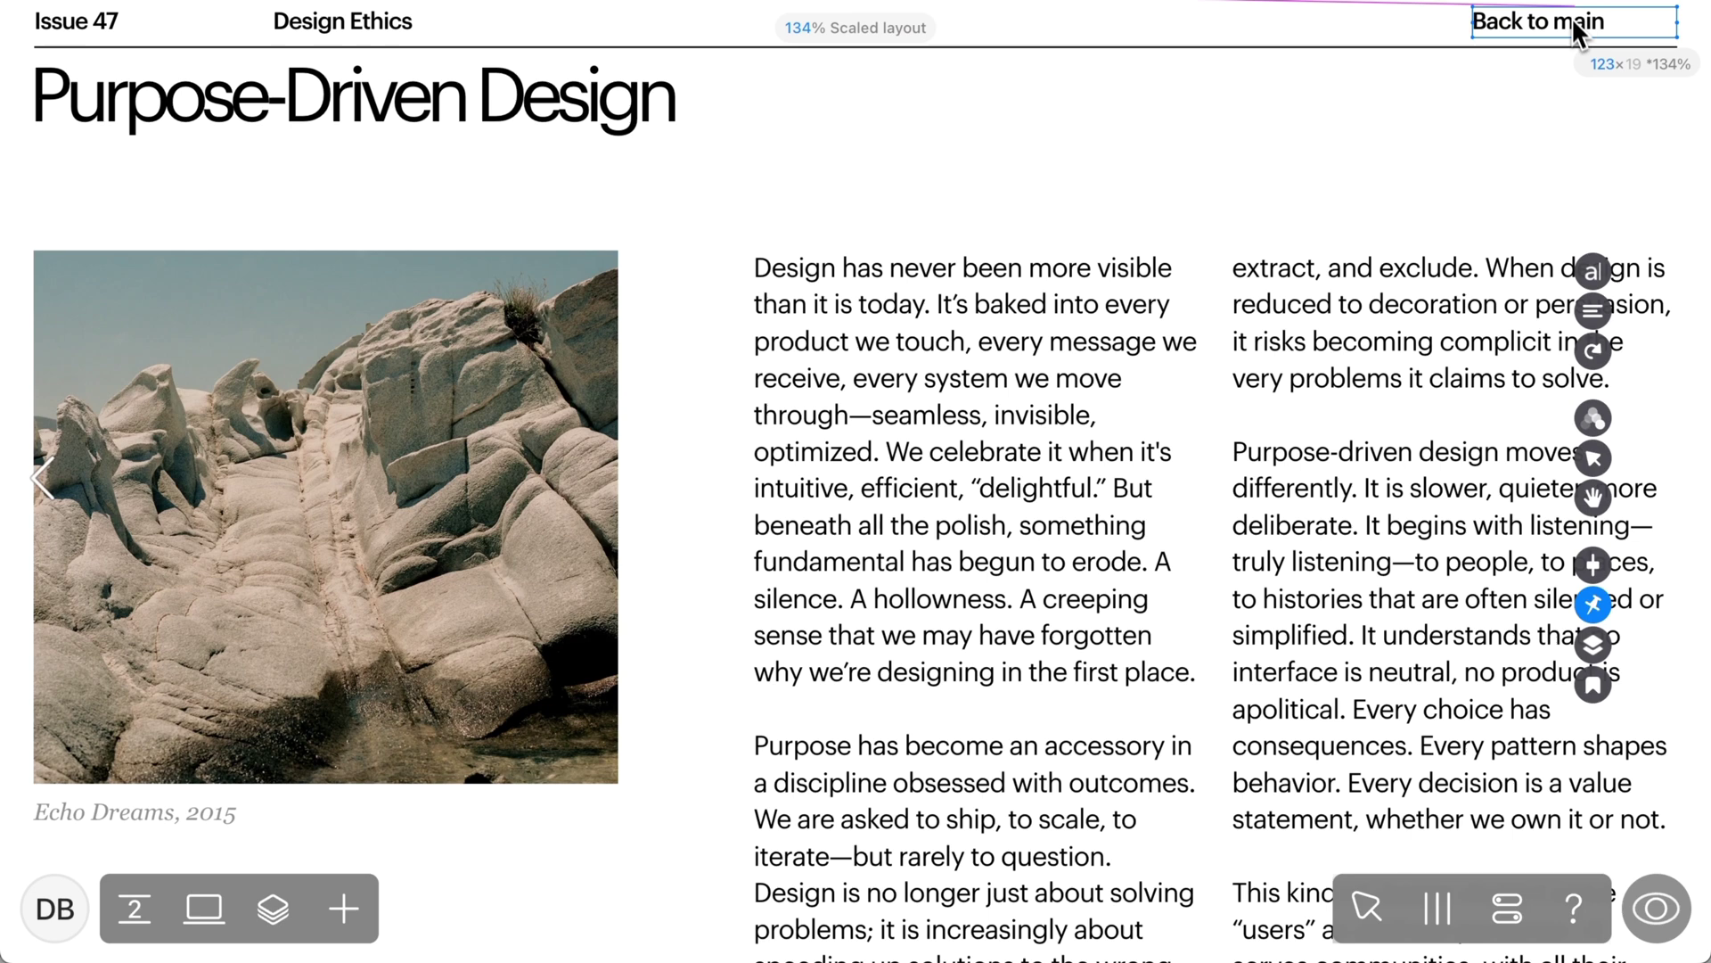
{"action": "left_click", "coordinate": [1592, 314]}
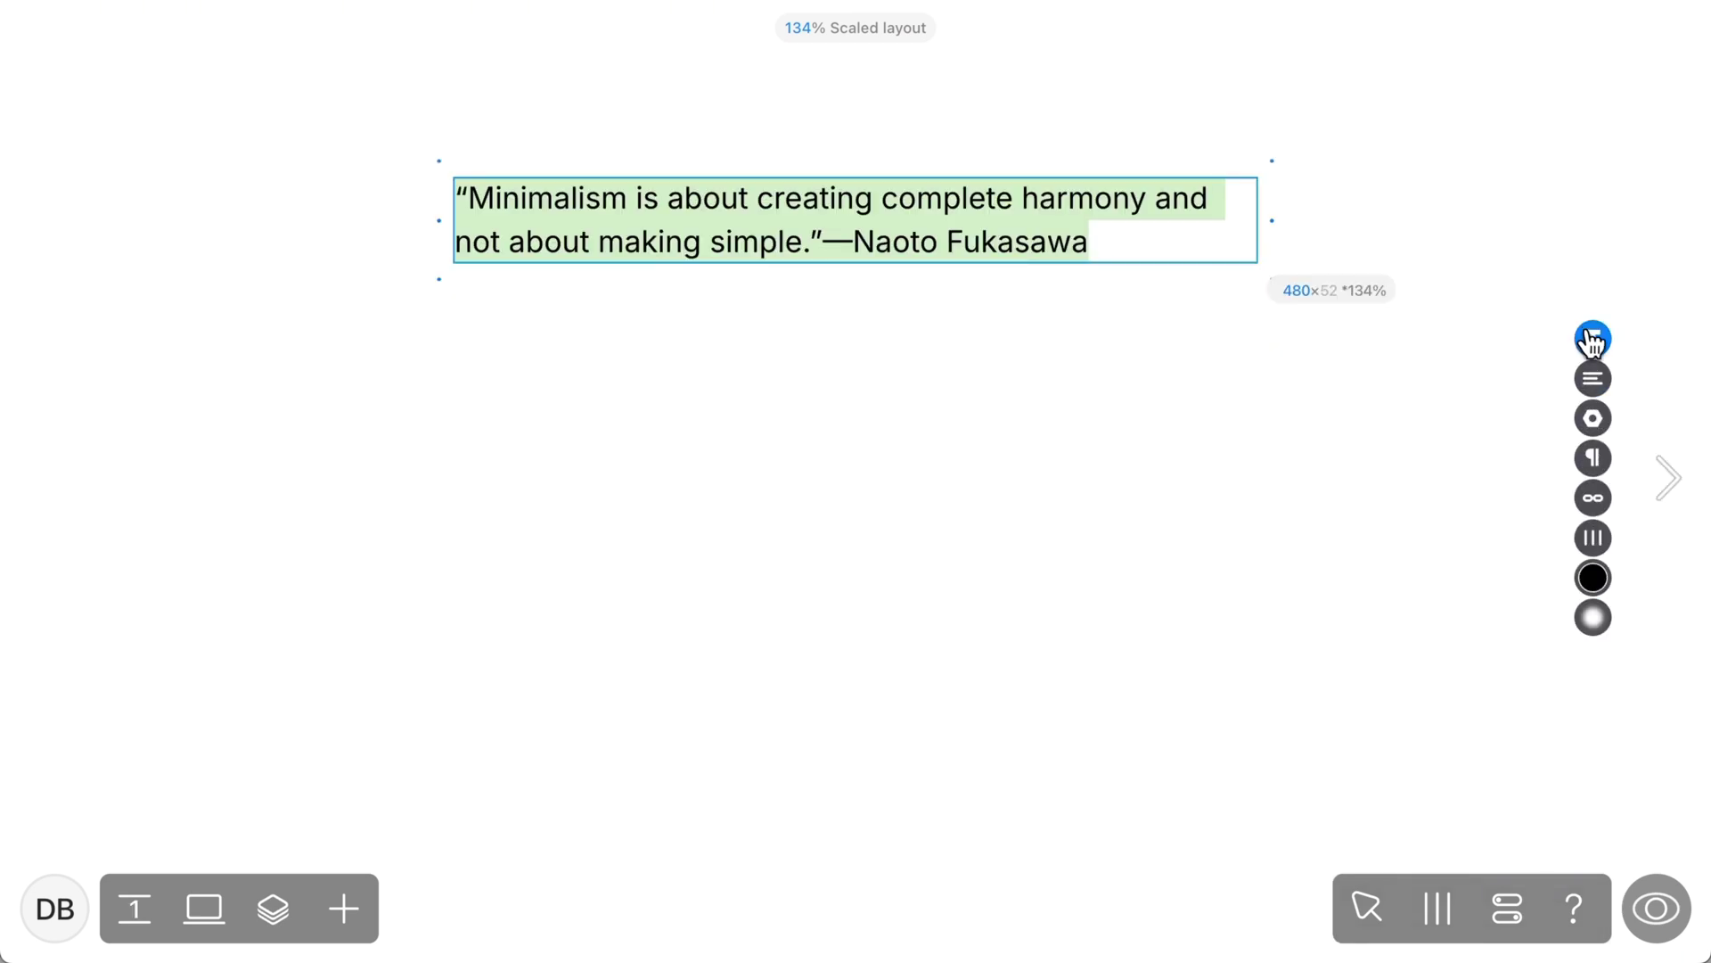
- Create a 'Red Paragraph' text style from the quote, set in Lora with -1 letter spacing
{"action": "left_click", "coordinate": [1593, 338]}
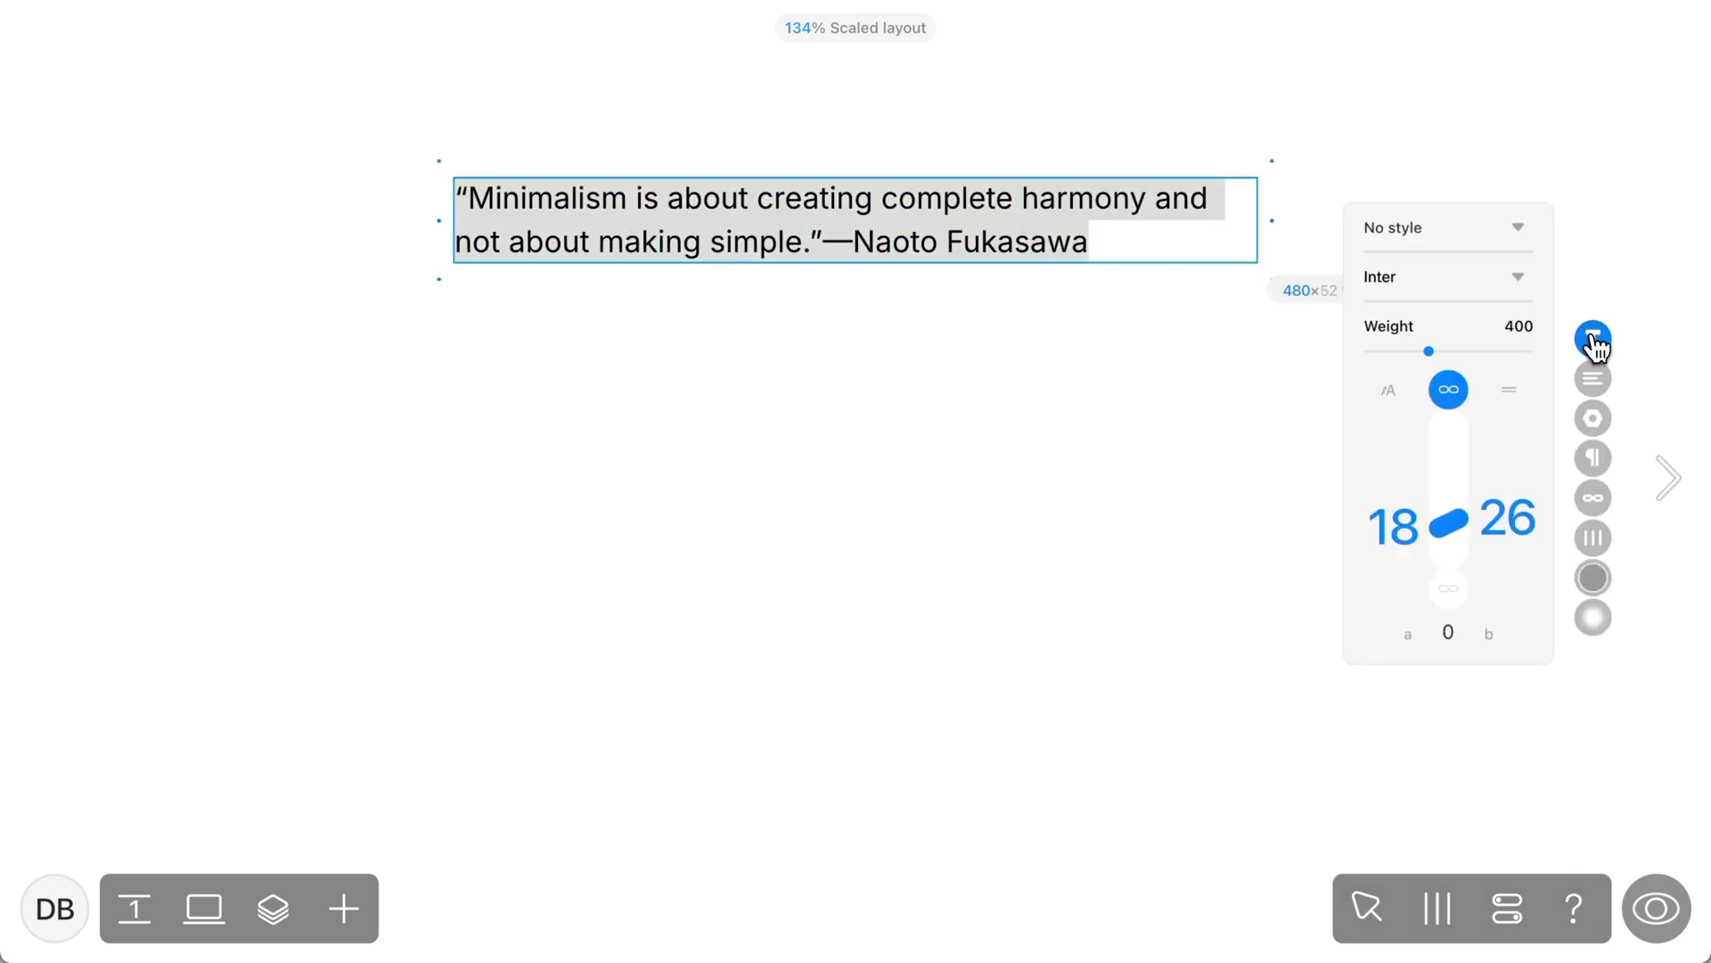
{"action": "left_click", "coordinate": [1418, 233]}
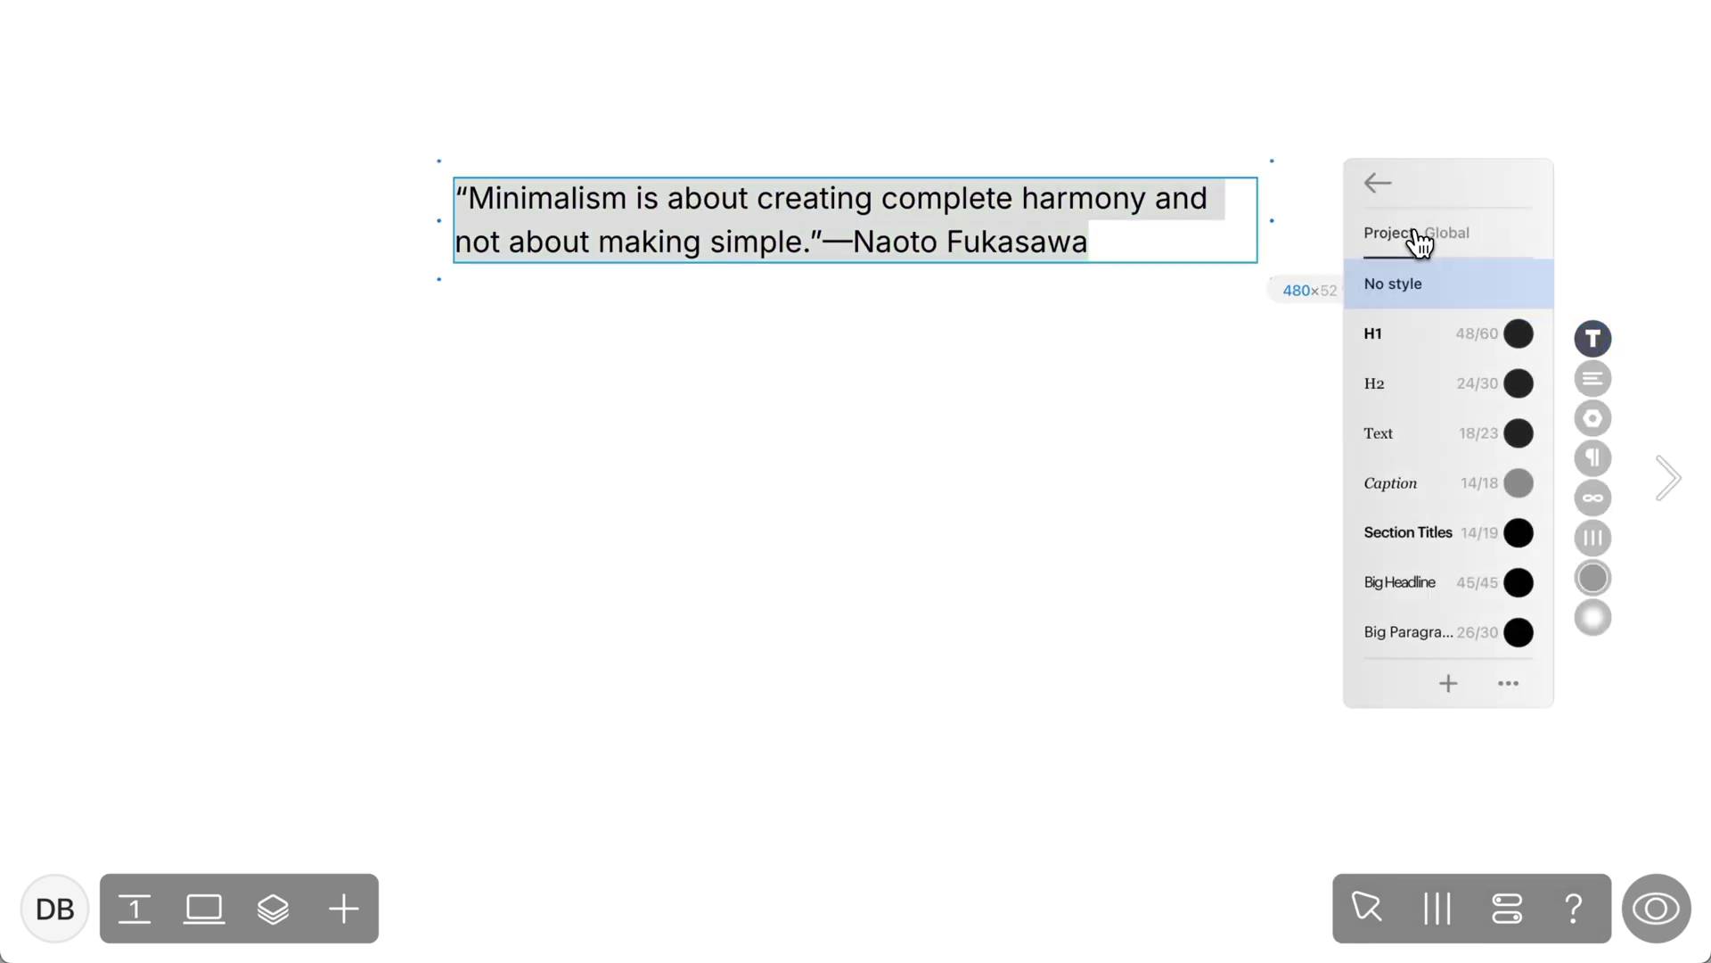
{"action": "left_click", "coordinate": [1453, 690]}
{"action": "type", "text": "Red Paragraph"}
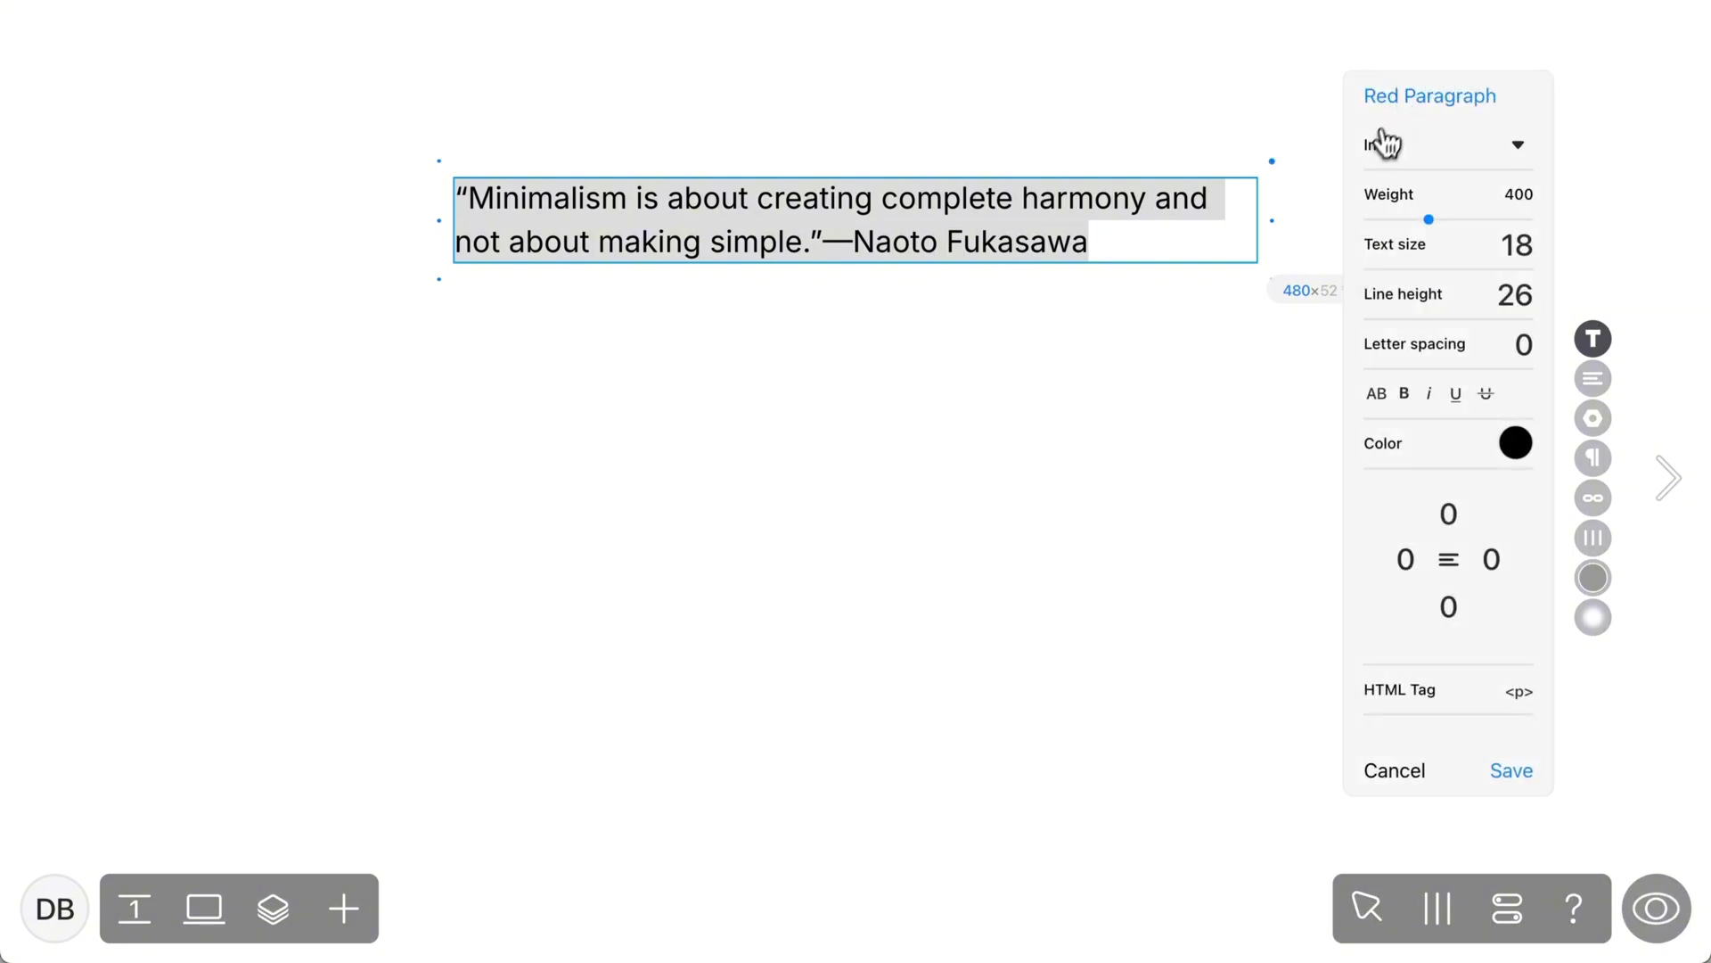
{"action": "left_click", "coordinate": [1380, 143]}
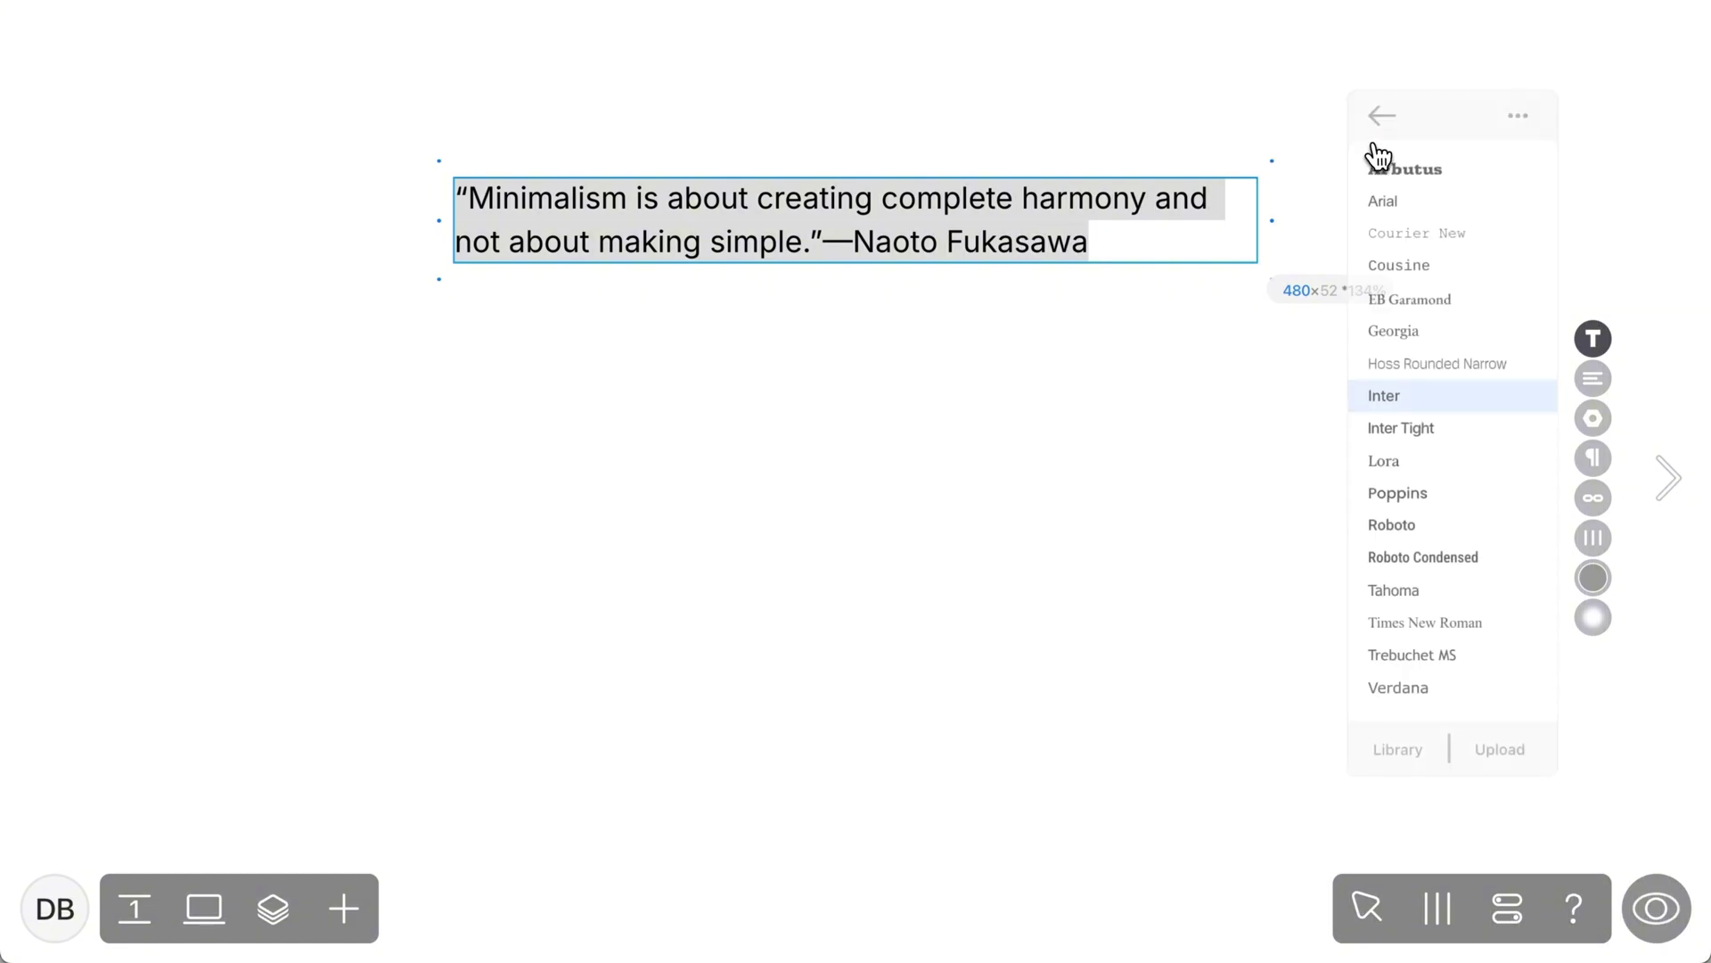
{"action": "left_click", "coordinate": [1379, 460]}
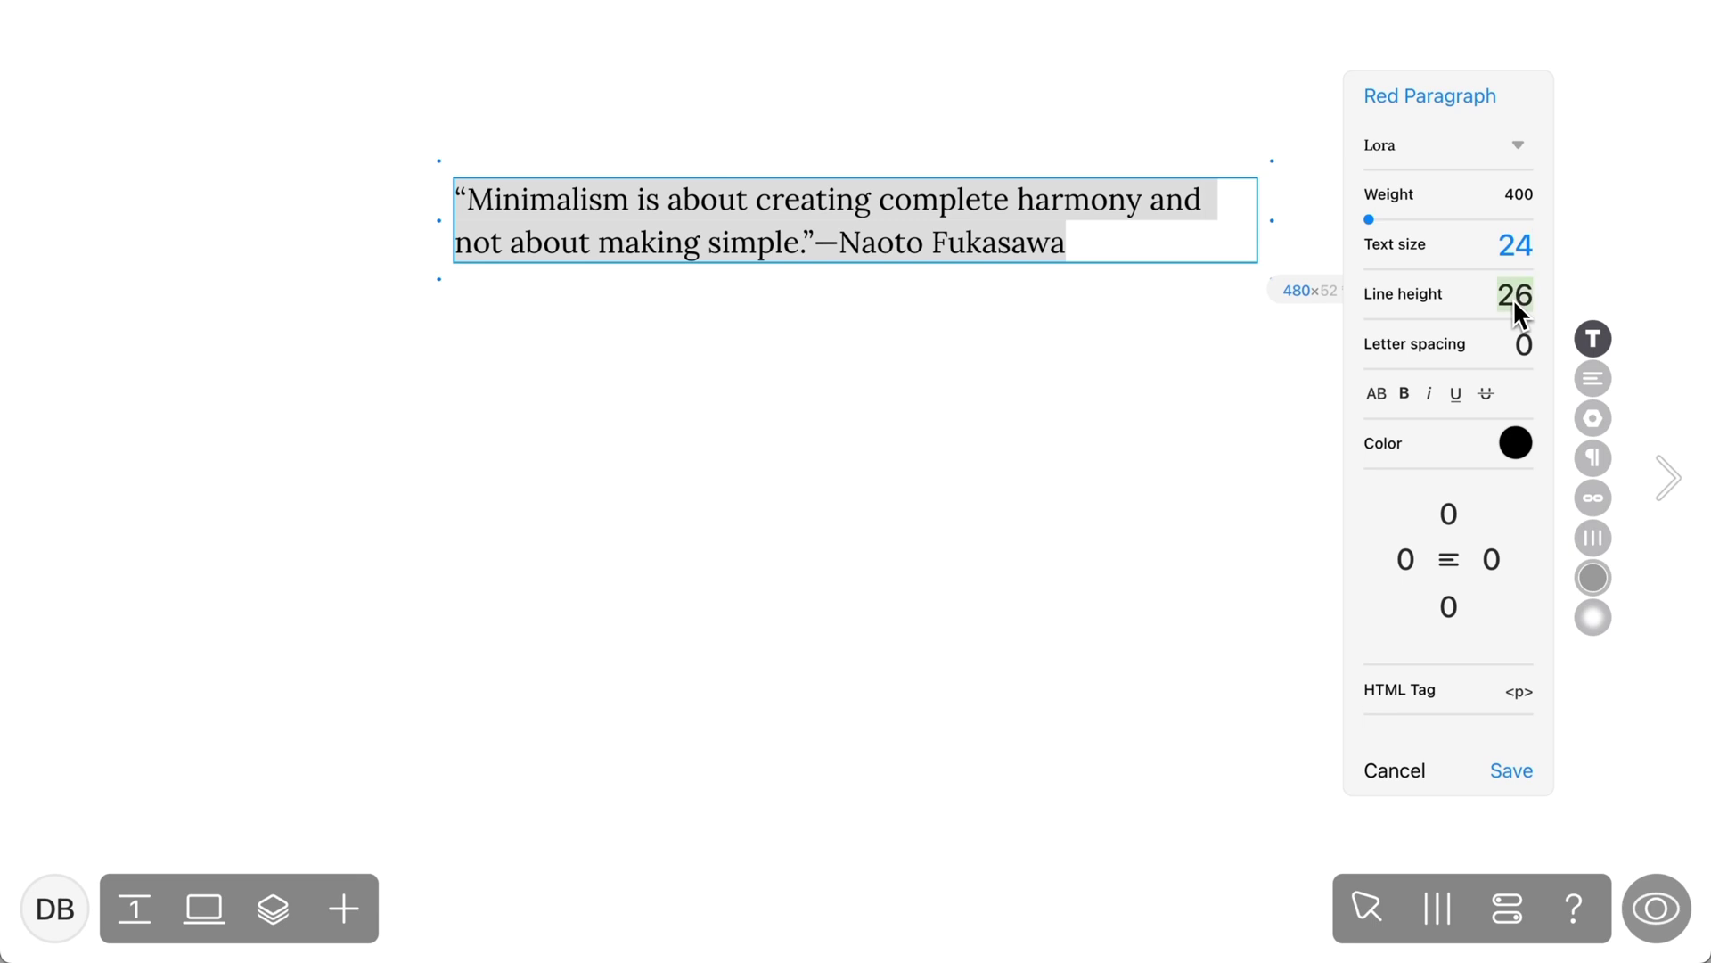
{"action": "left_click_drag", "start_coordinate": [1528, 340], "coordinate": [1528, 370]}
- Make Red Paragraph dark red with a heading tag, save it, and duplicate the quote below
{"action": "left_click", "coordinate": [1515, 443]}
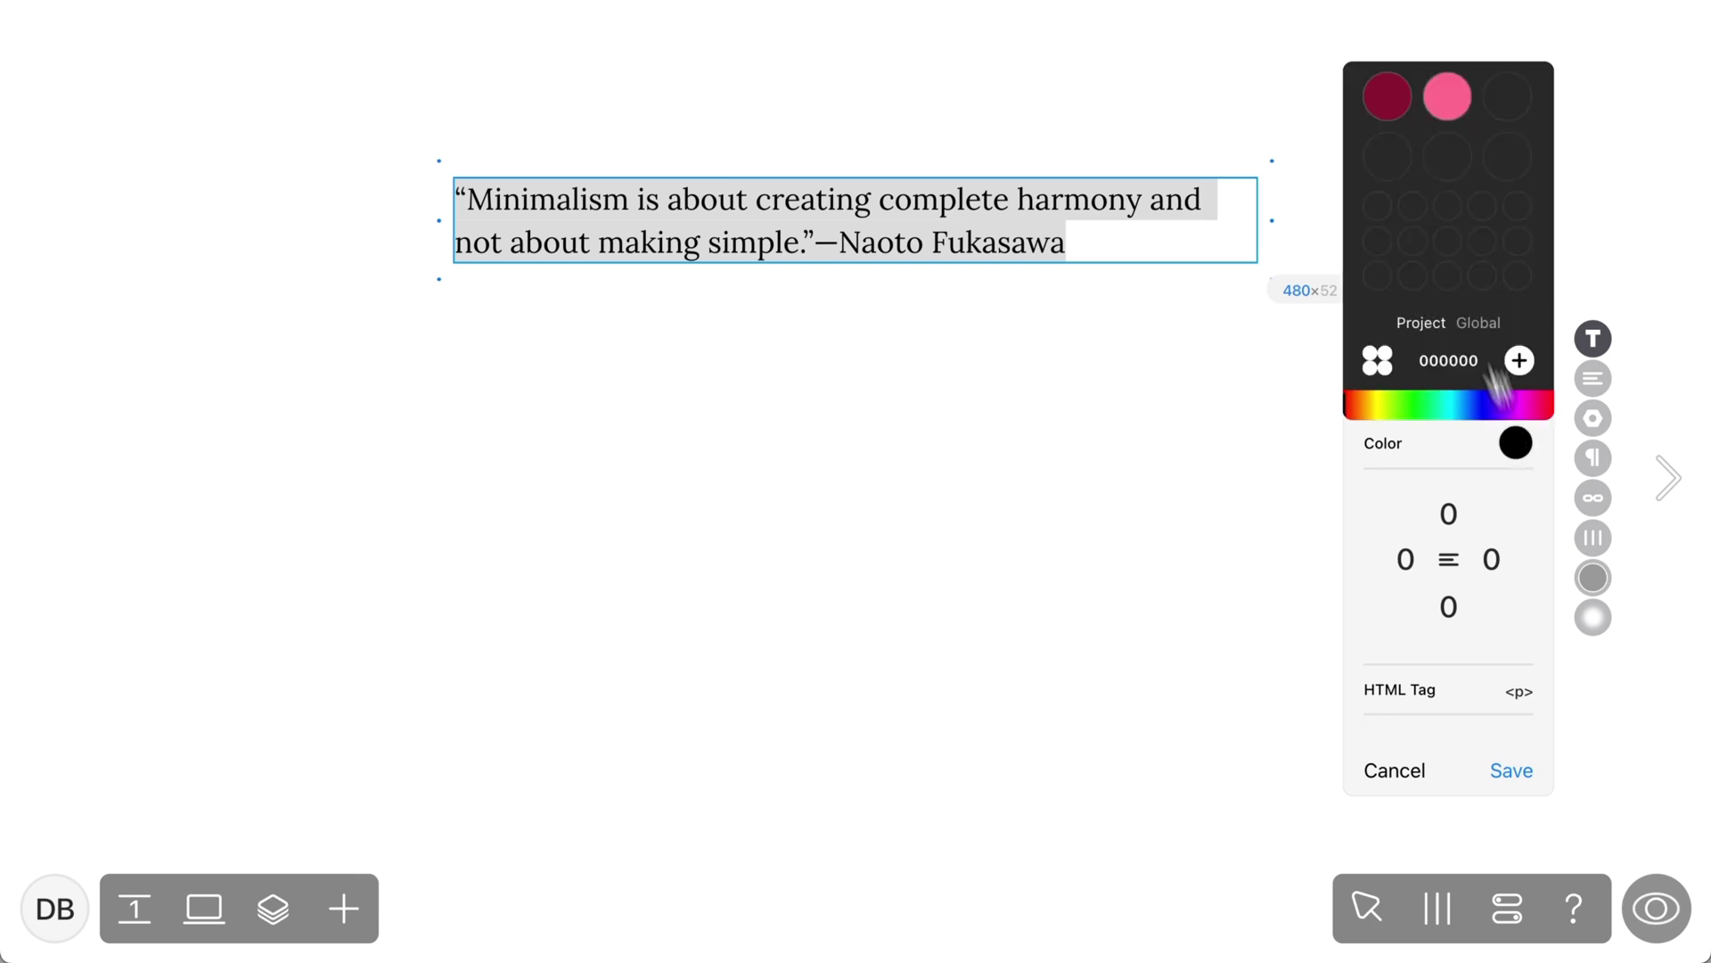
{"action": "left_click", "coordinate": [1393, 97]}
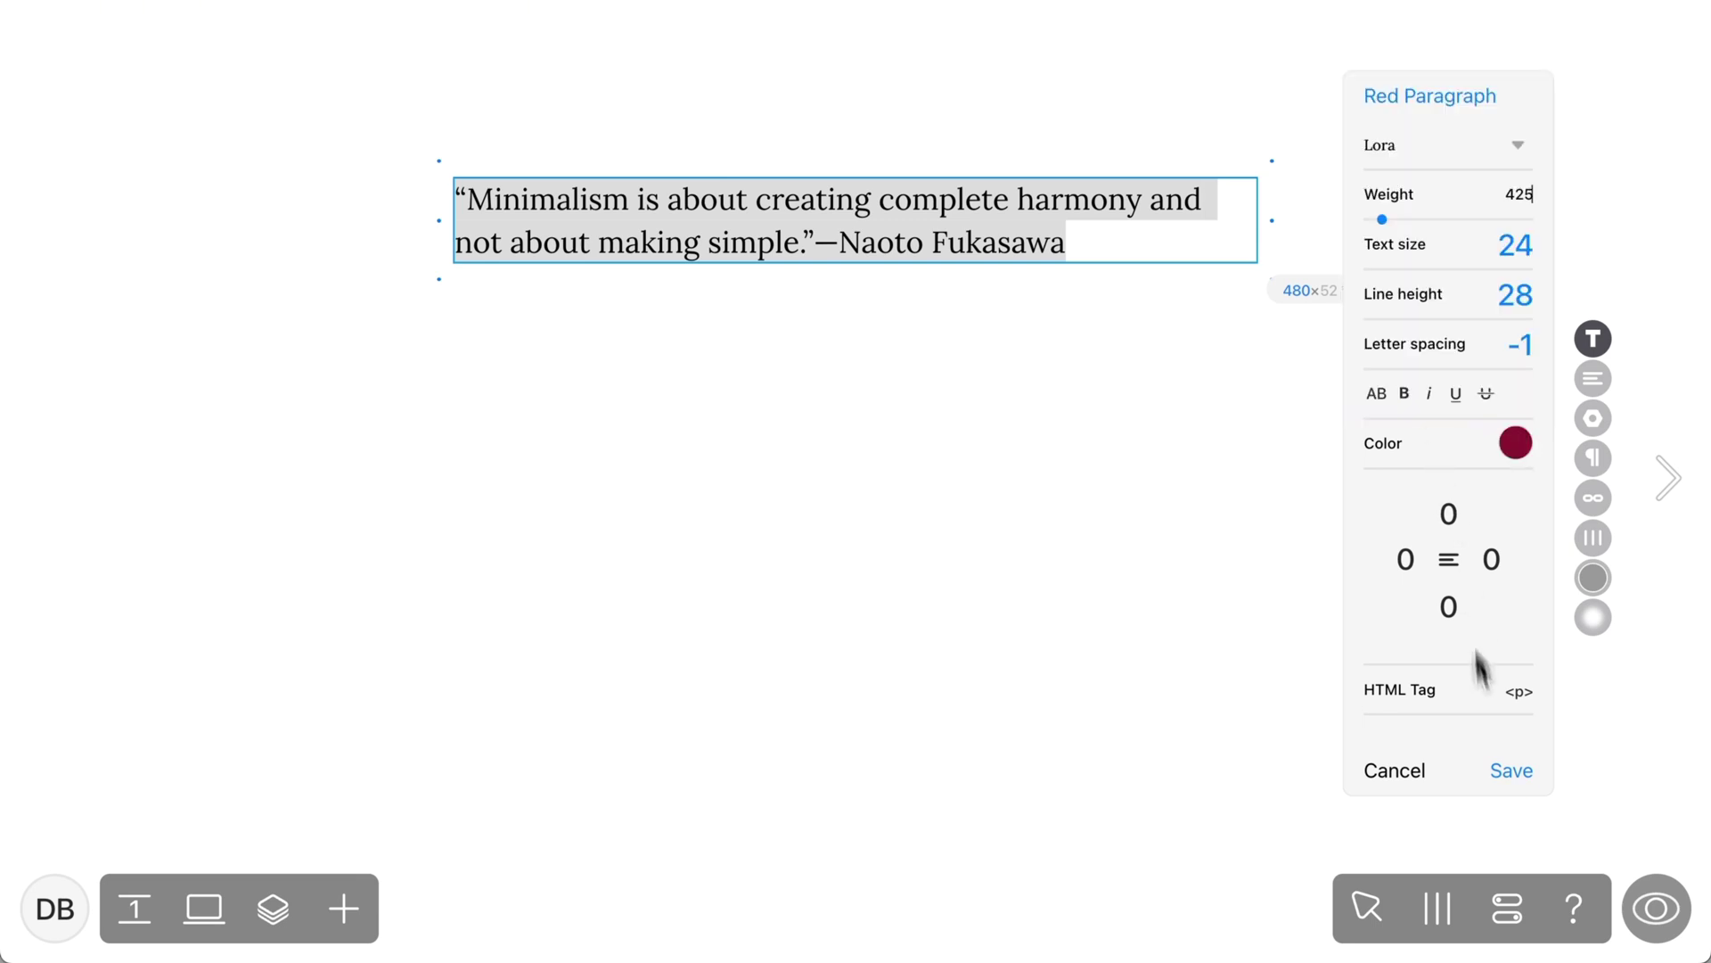
{"action": "left_click", "coordinate": [1518, 771]}
{"action": "left_click", "coordinate": [1519, 693]}
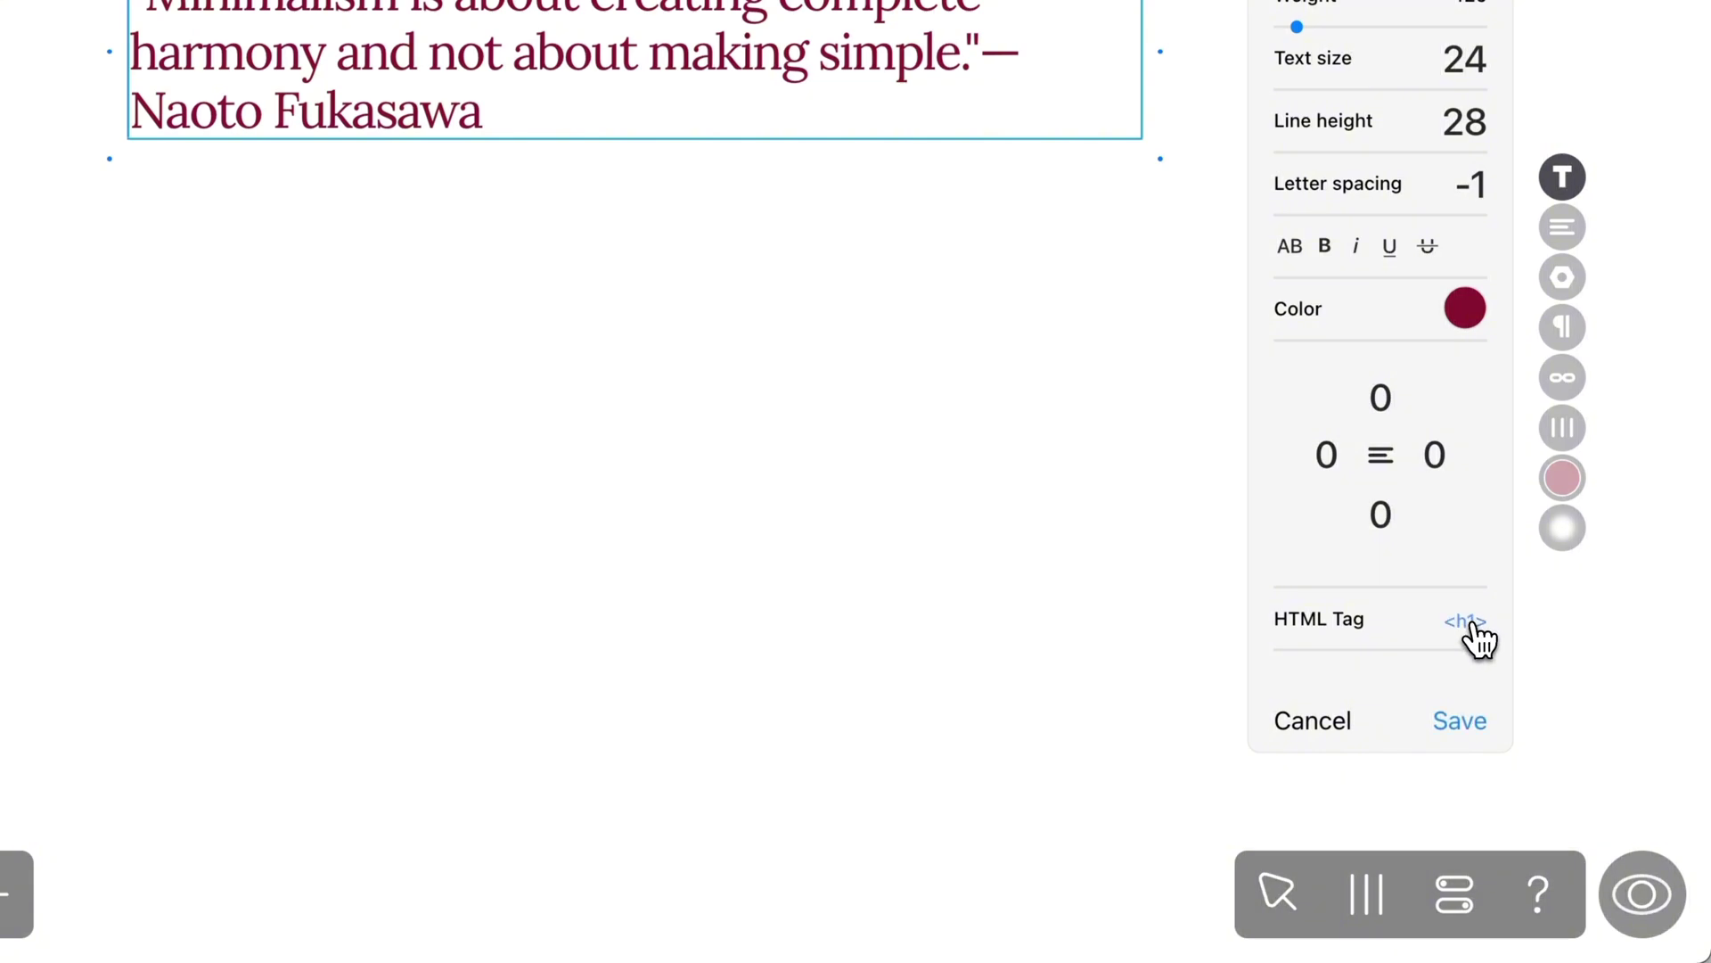
{"action": "left_click", "coordinate": [1453, 722]}
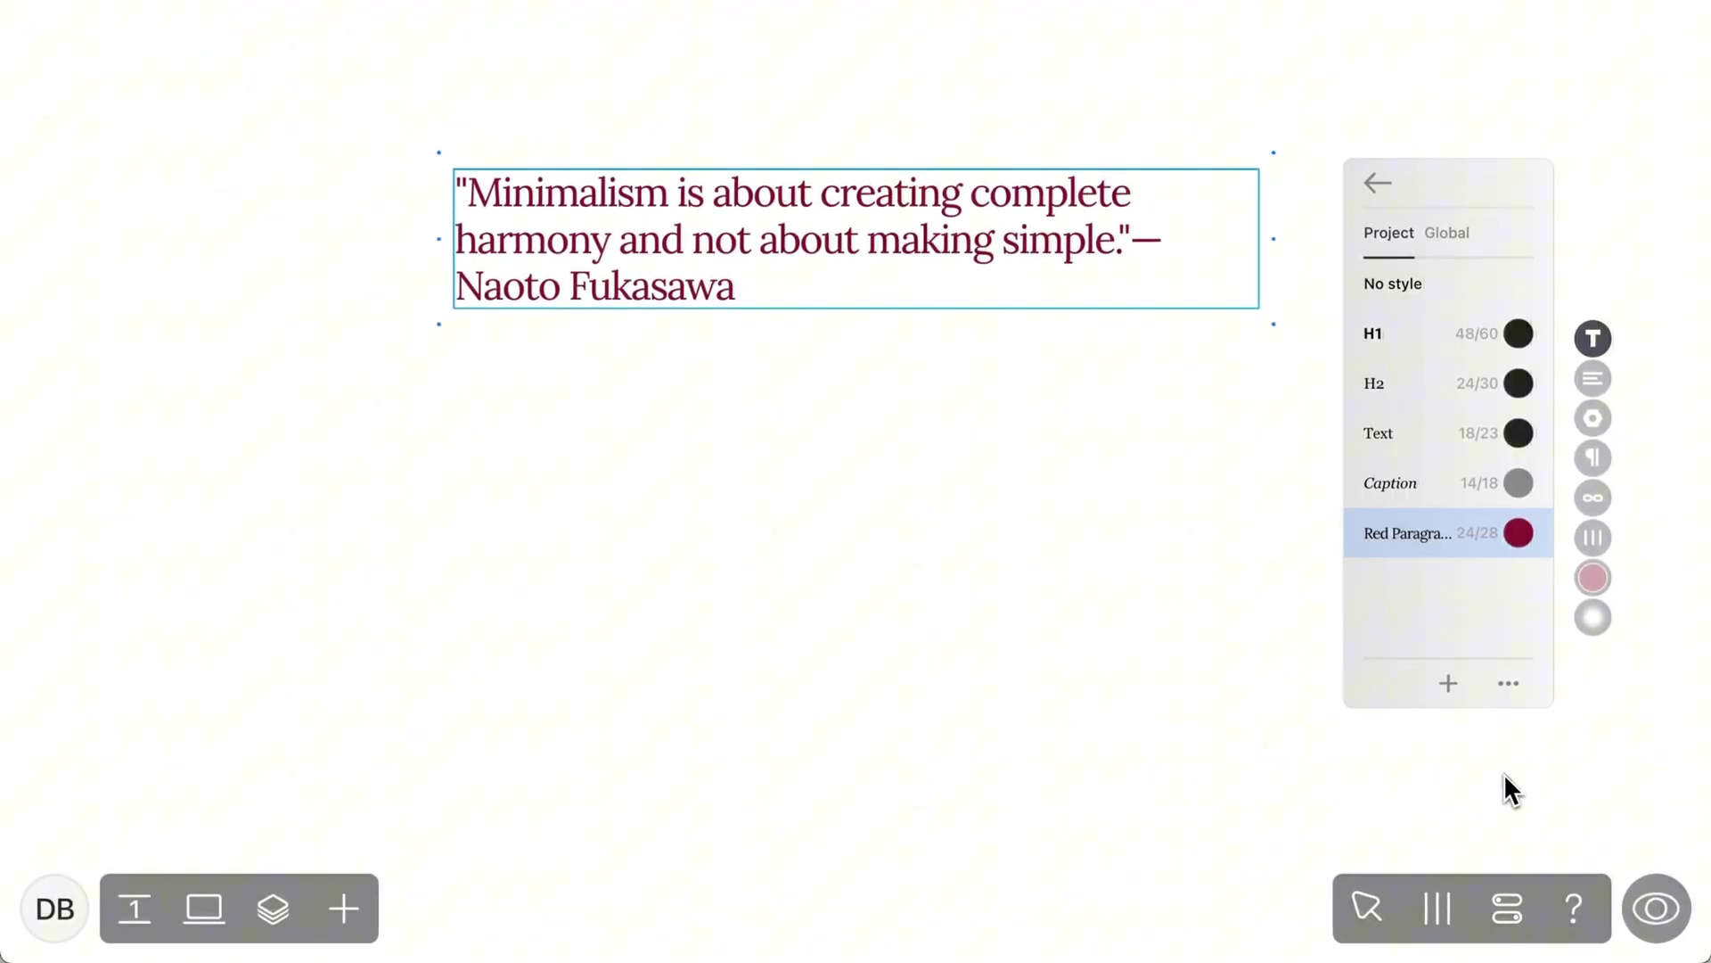
{"action": "left_click", "coordinate": [840, 256]}
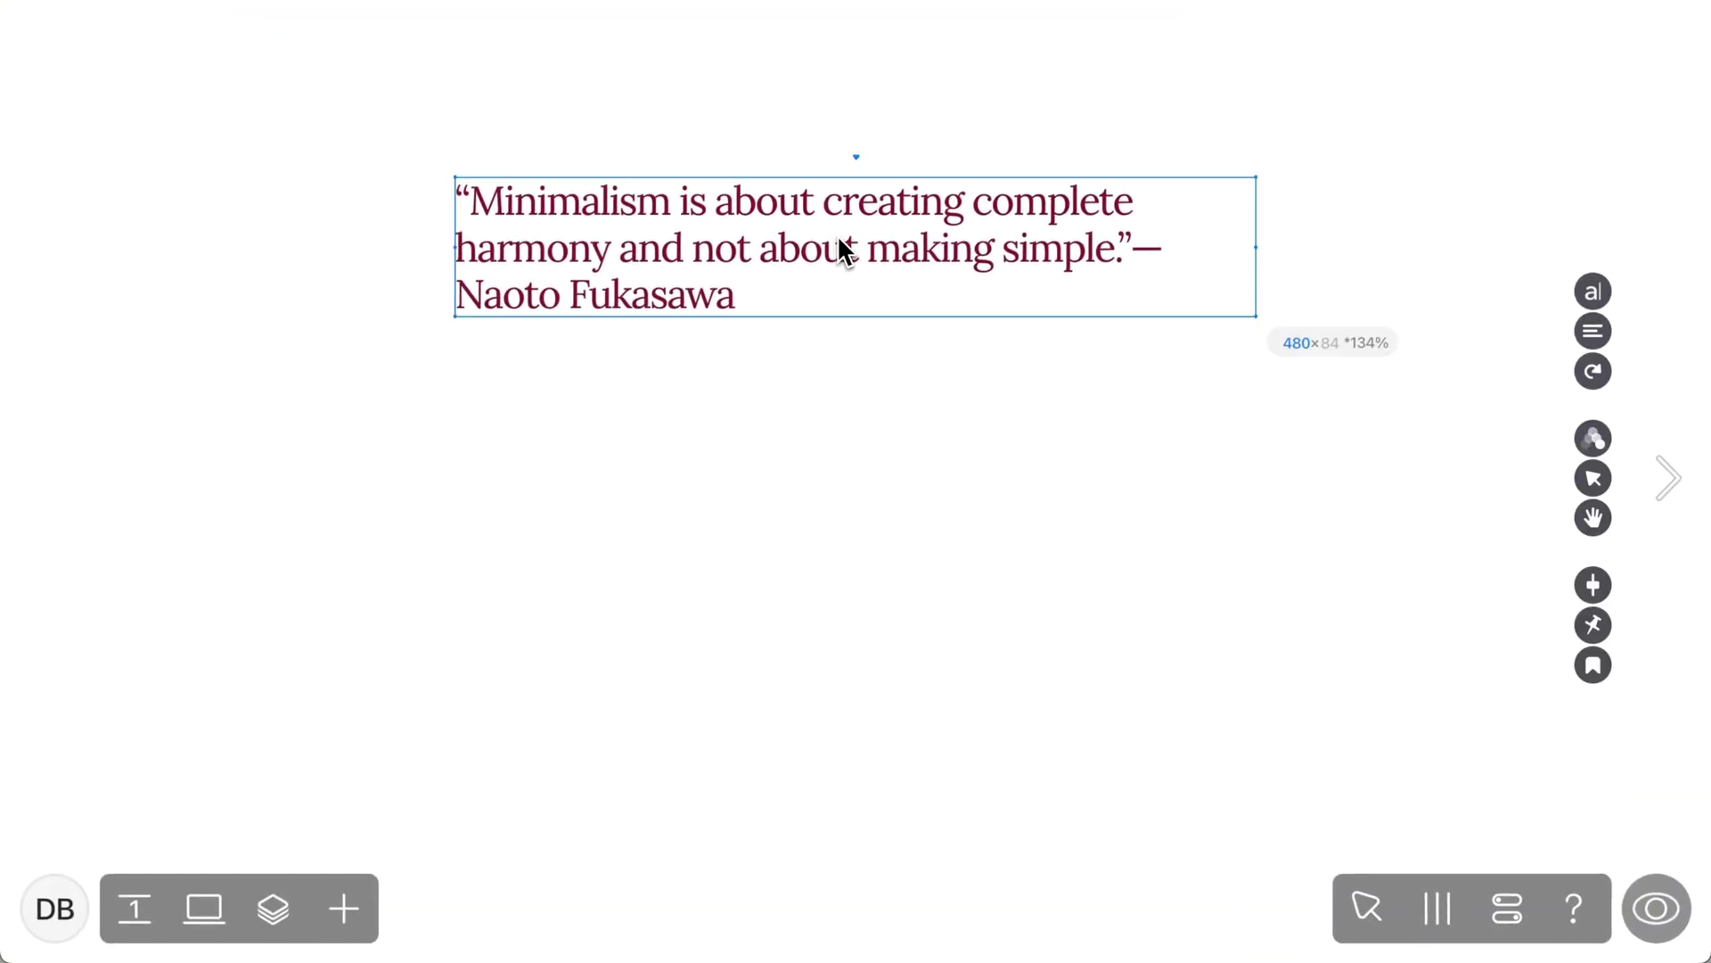
{"action": "left_click_drag", "start_coordinate": [840, 256], "coordinate": [837, 554]}
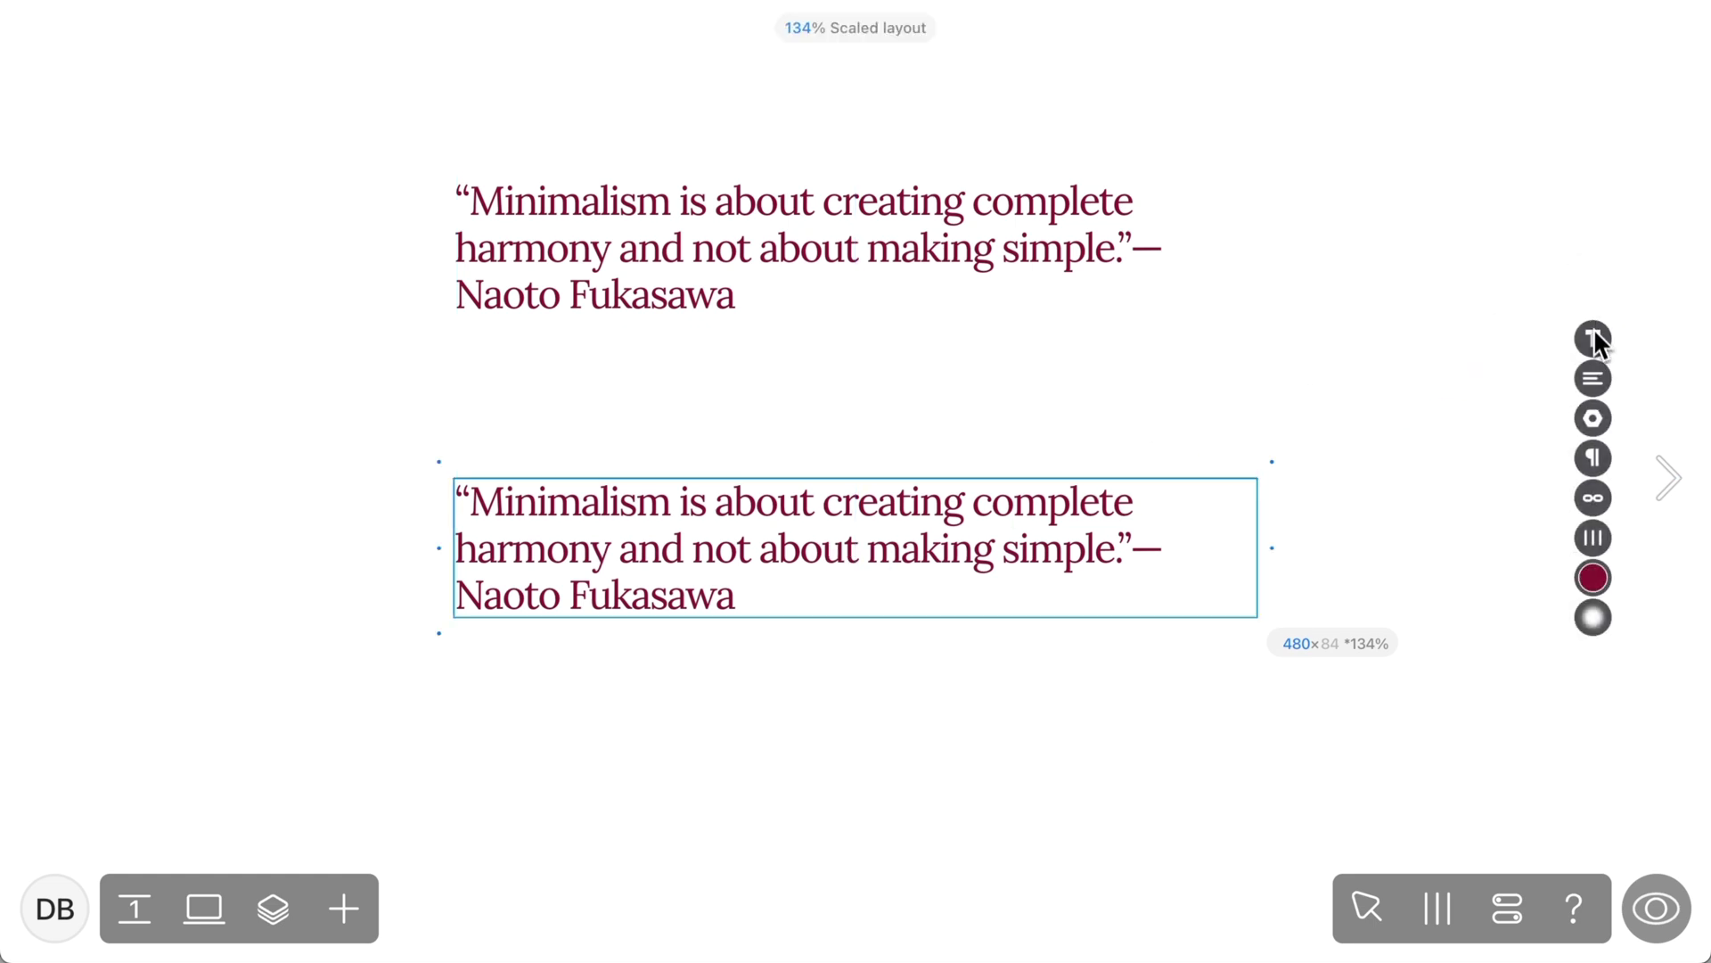
- Edit Red Paragraph to text size 16 and line height 18, and narrow the second quote to 329 px
{"action": "left_click", "coordinate": [1593, 338]}
{"action": "left_click", "coordinate": [1453, 242]}
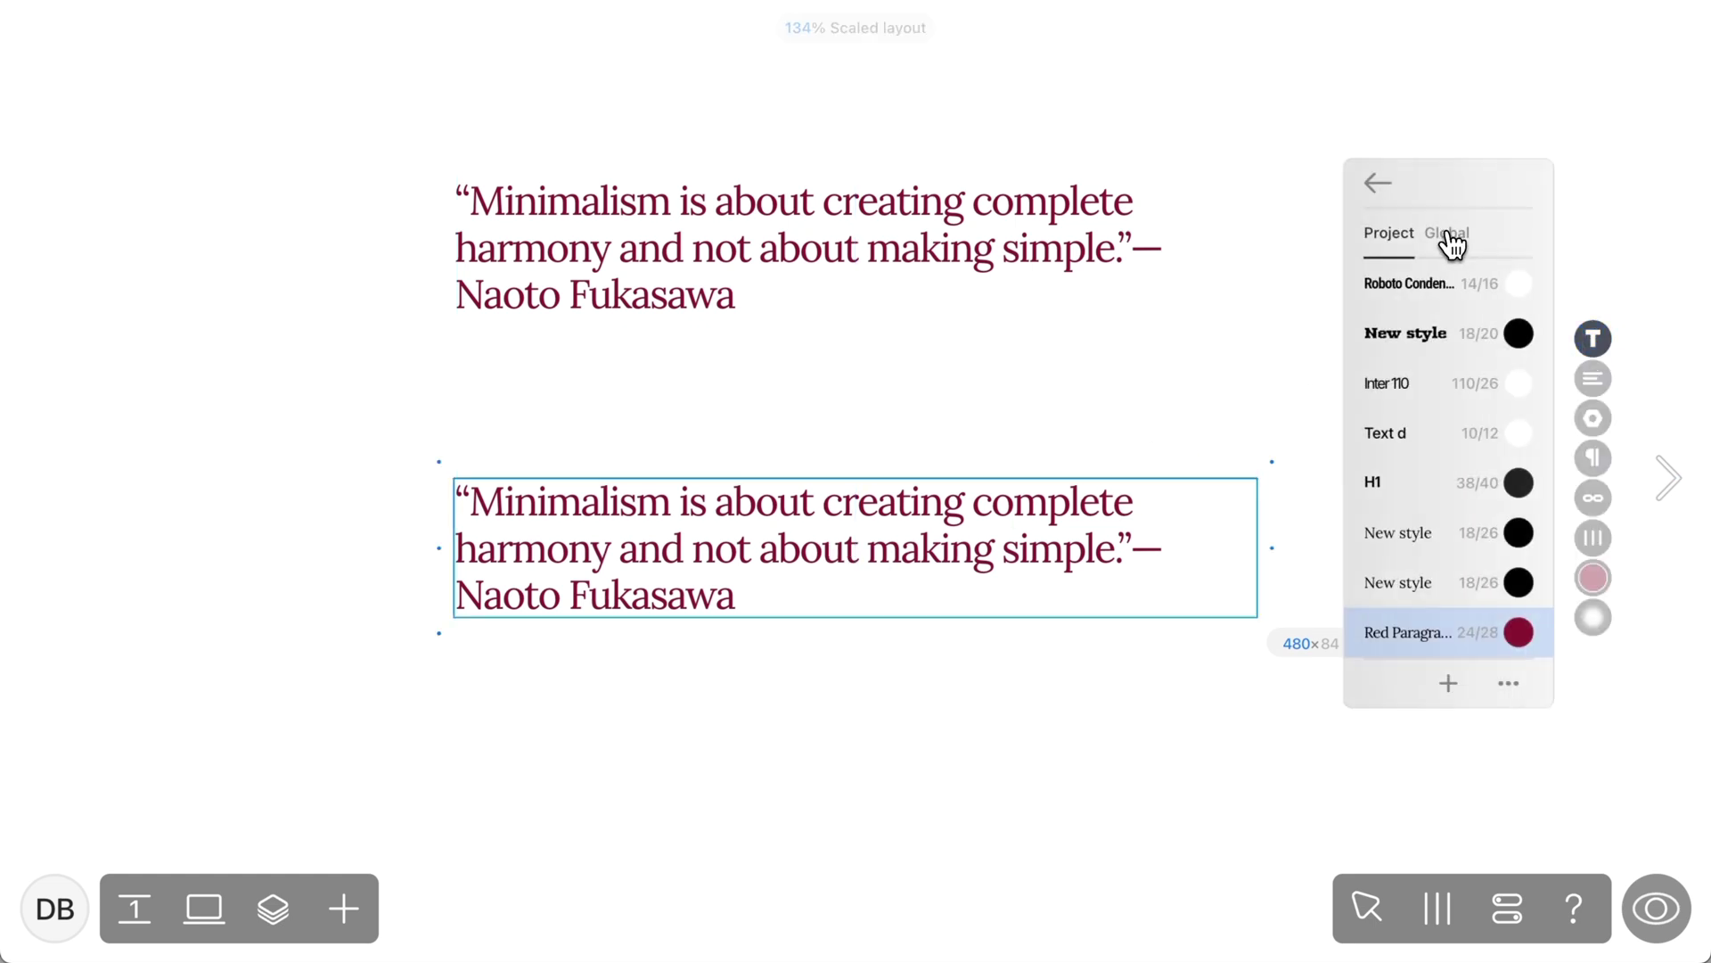
{"action": "right_click", "coordinate": [1458, 635]}
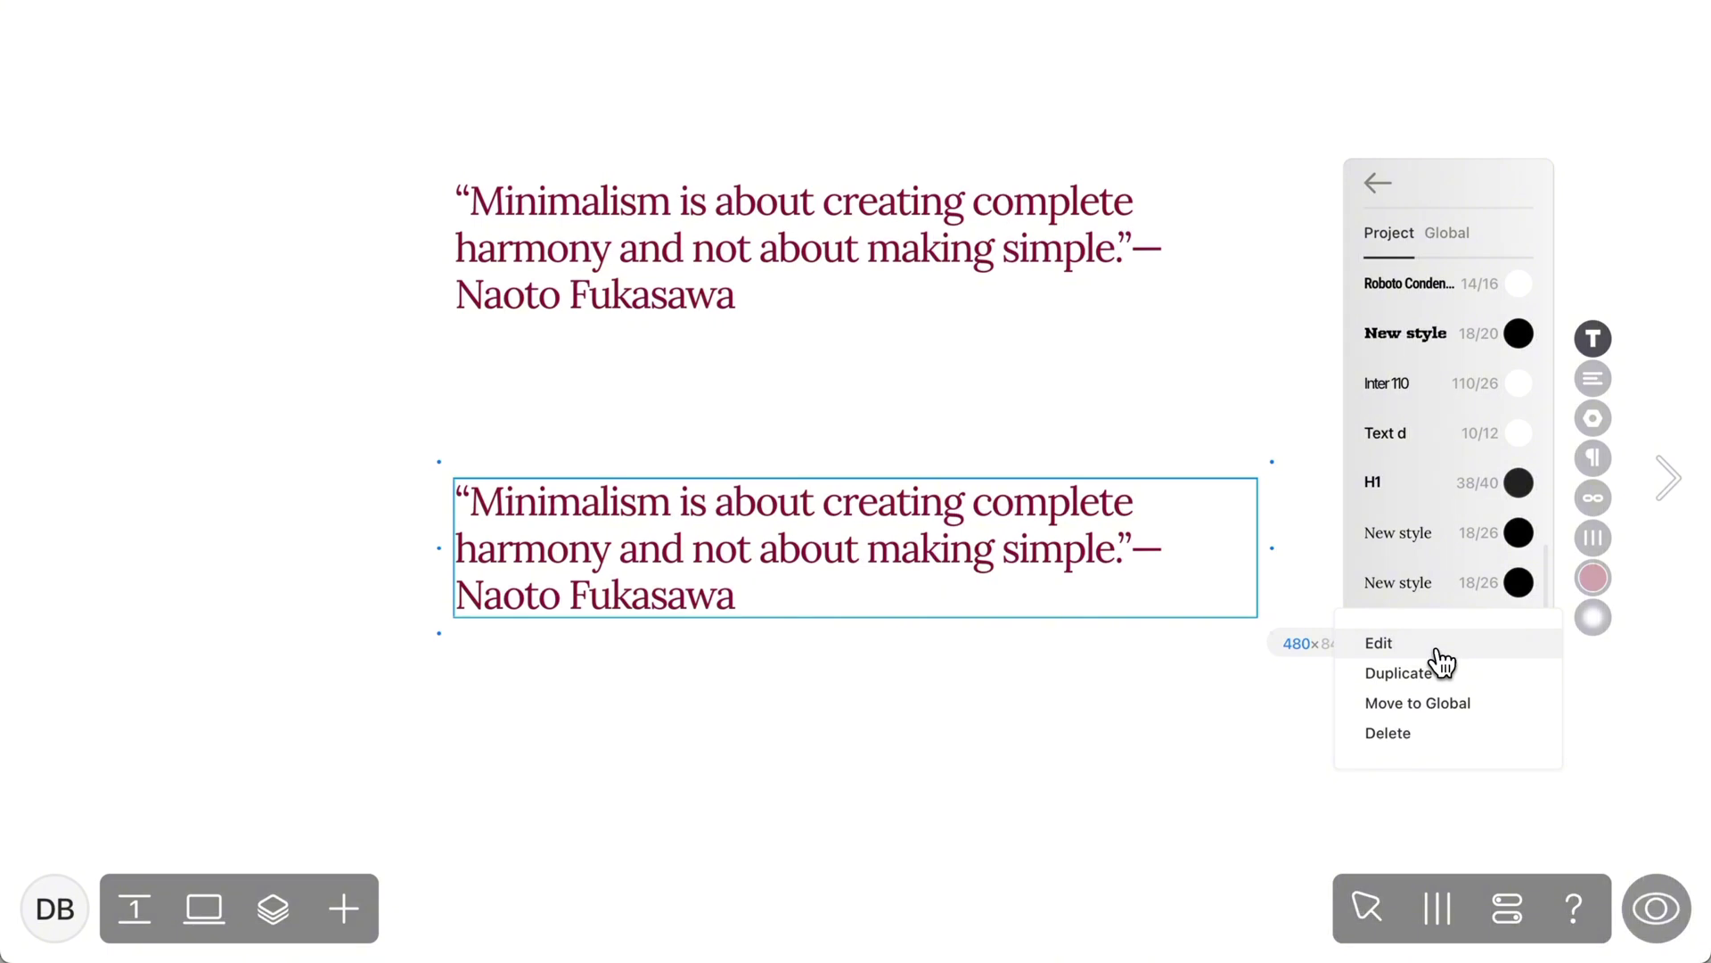
{"action": "left_click", "coordinate": [1437, 647]}
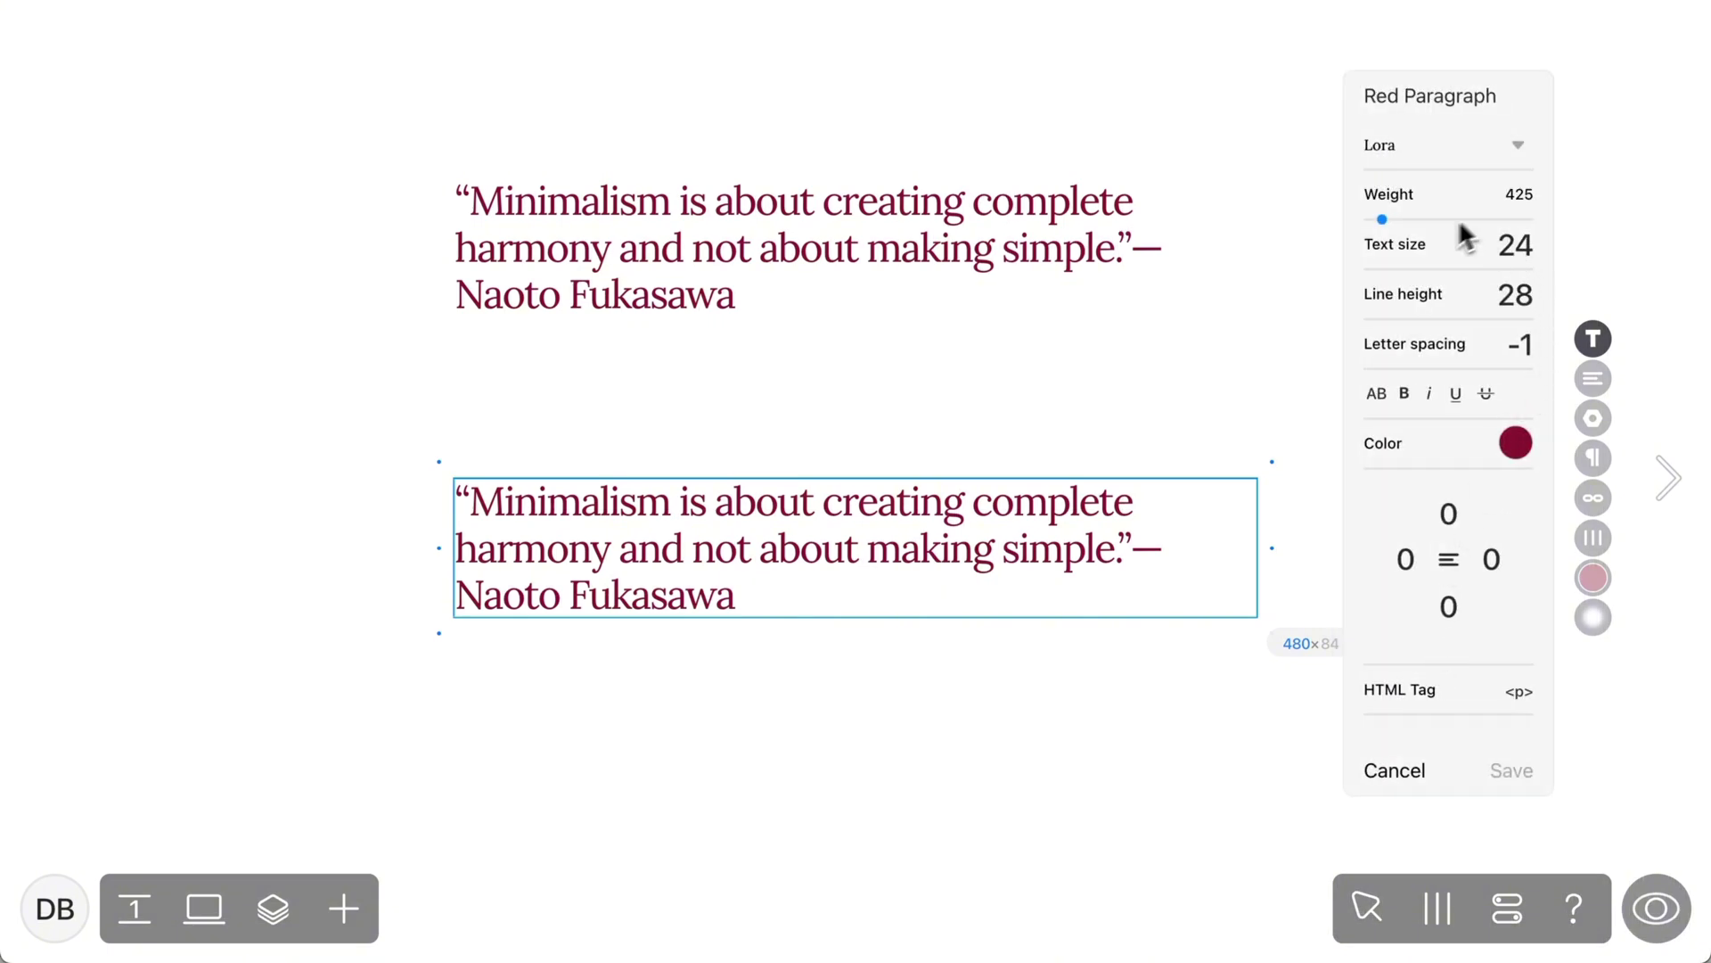
{"action": "type", "text": "480"}
{"action": "type", "text": "16"}
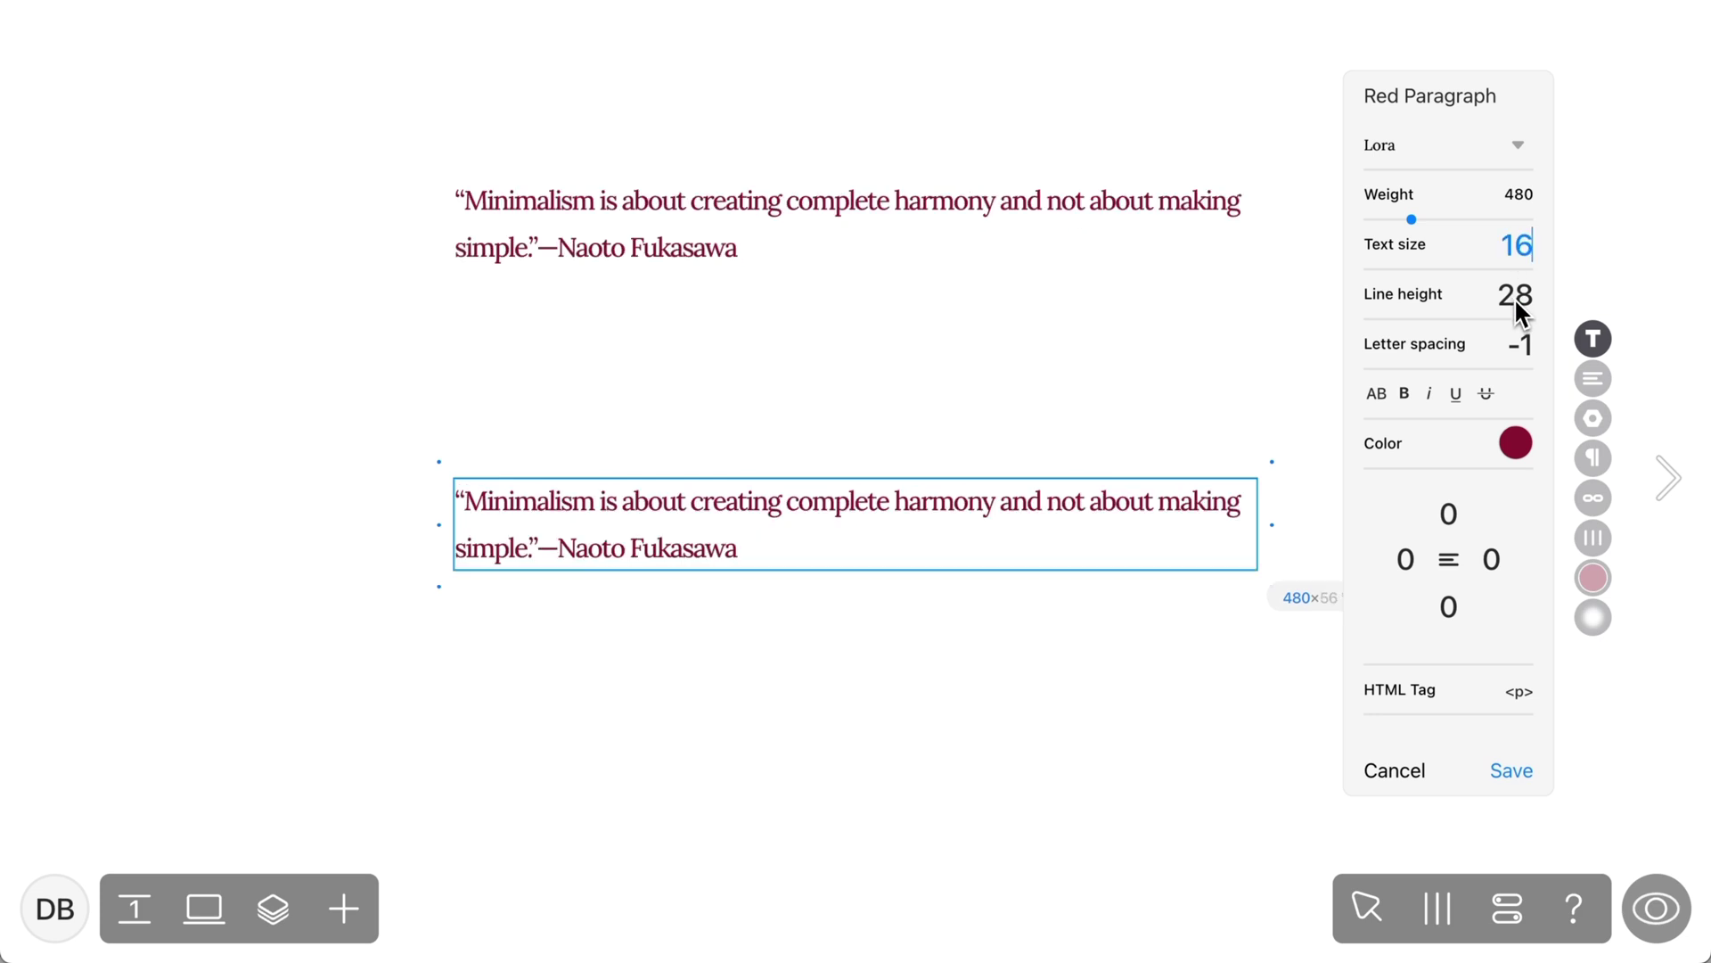
{"action": "left_click", "coordinate": [1515, 296]}
{"action": "type", "text": "18"}
{"action": "left_click_drag", "start_coordinate": [1277, 516], "coordinate": [1019, 515]}
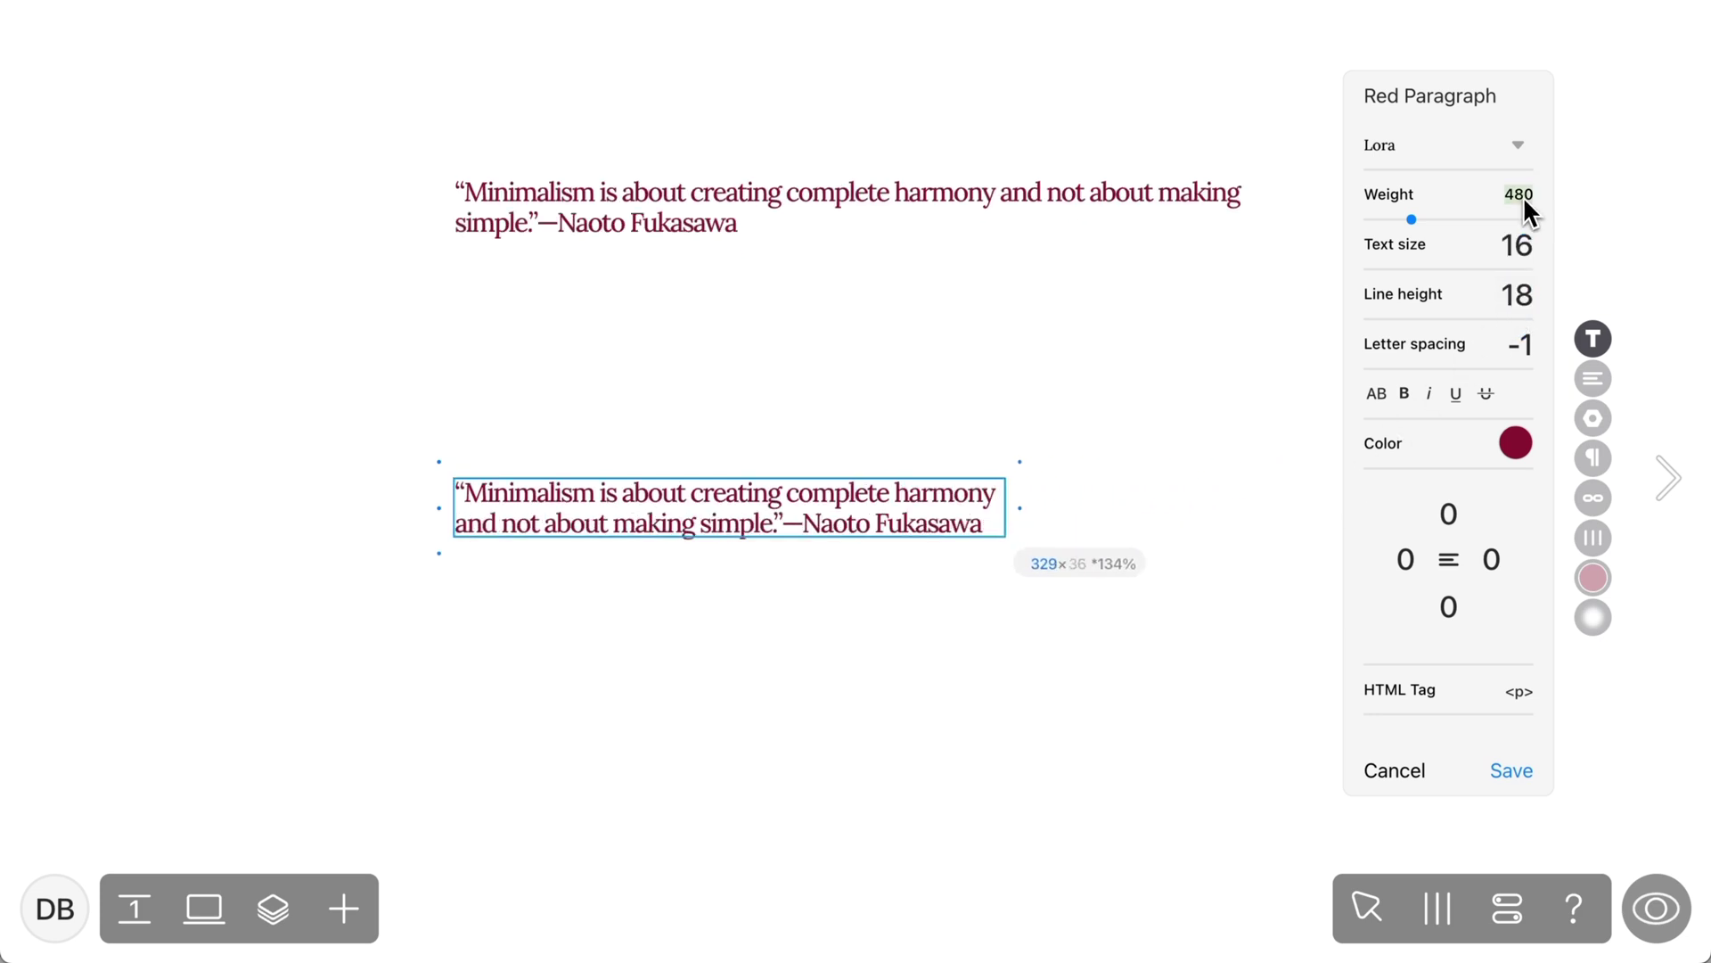
- Set the style's weight to 520, save it, and move Red Paragraph to Global styles
{"action": "left_click", "coordinate": [1522, 195]}
{"action": "type", "text": "520"}
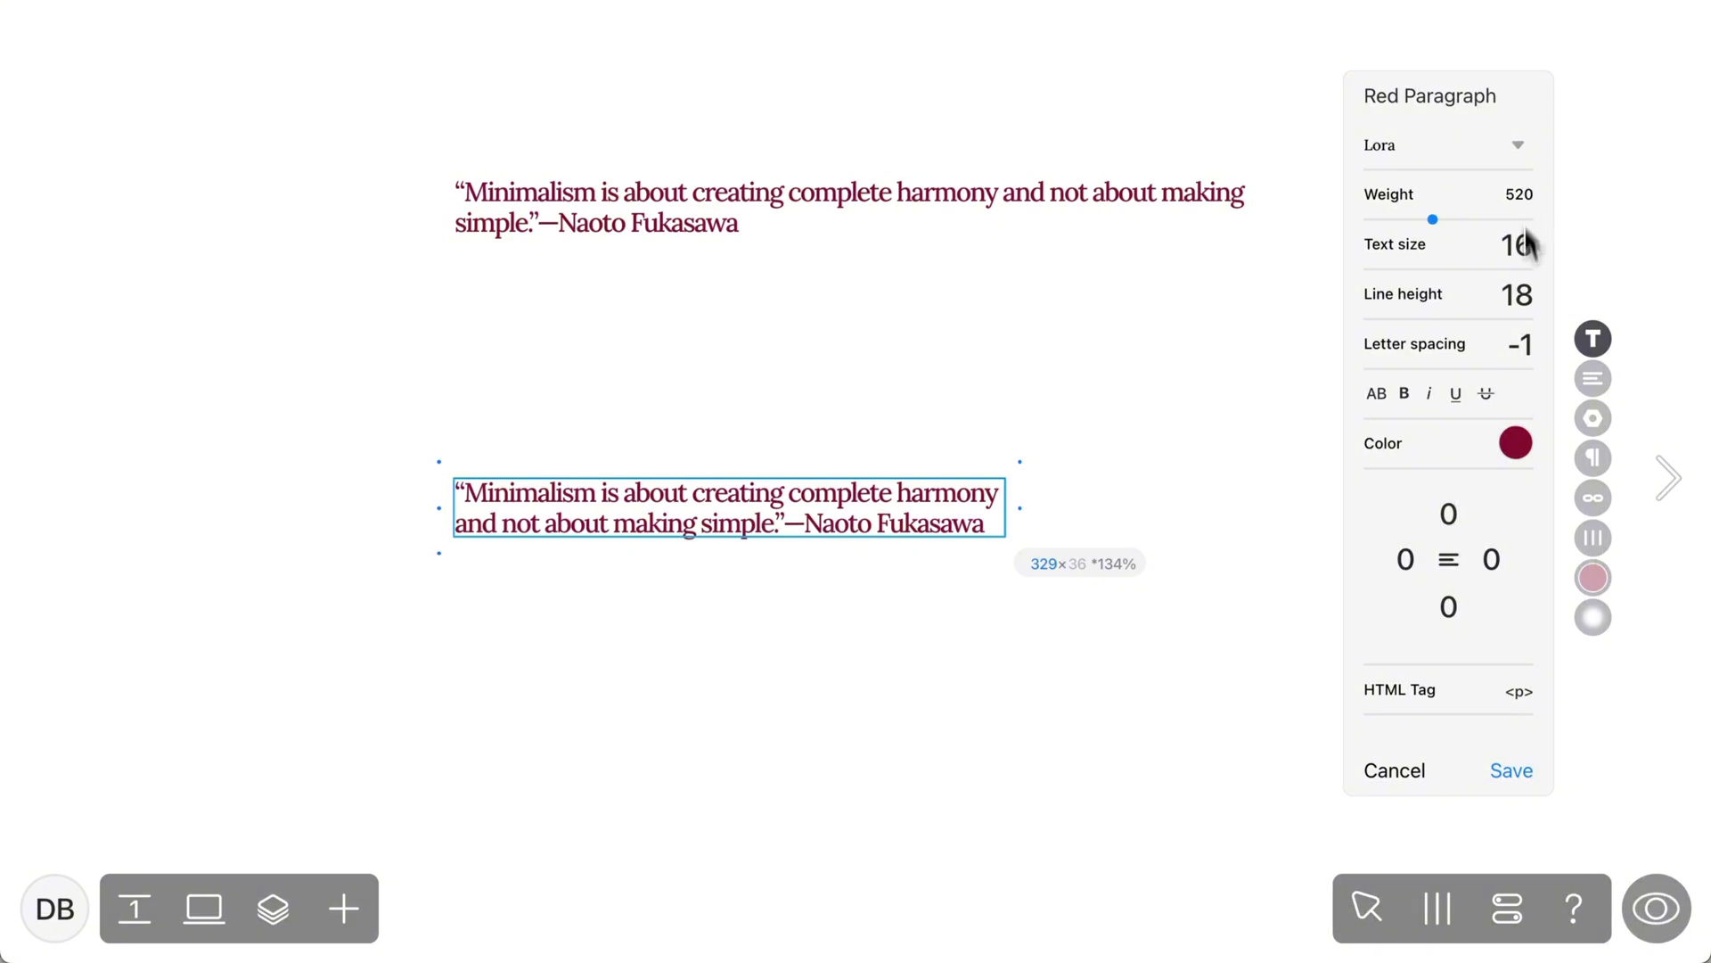
{"action": "left_click", "coordinate": [1514, 773]}
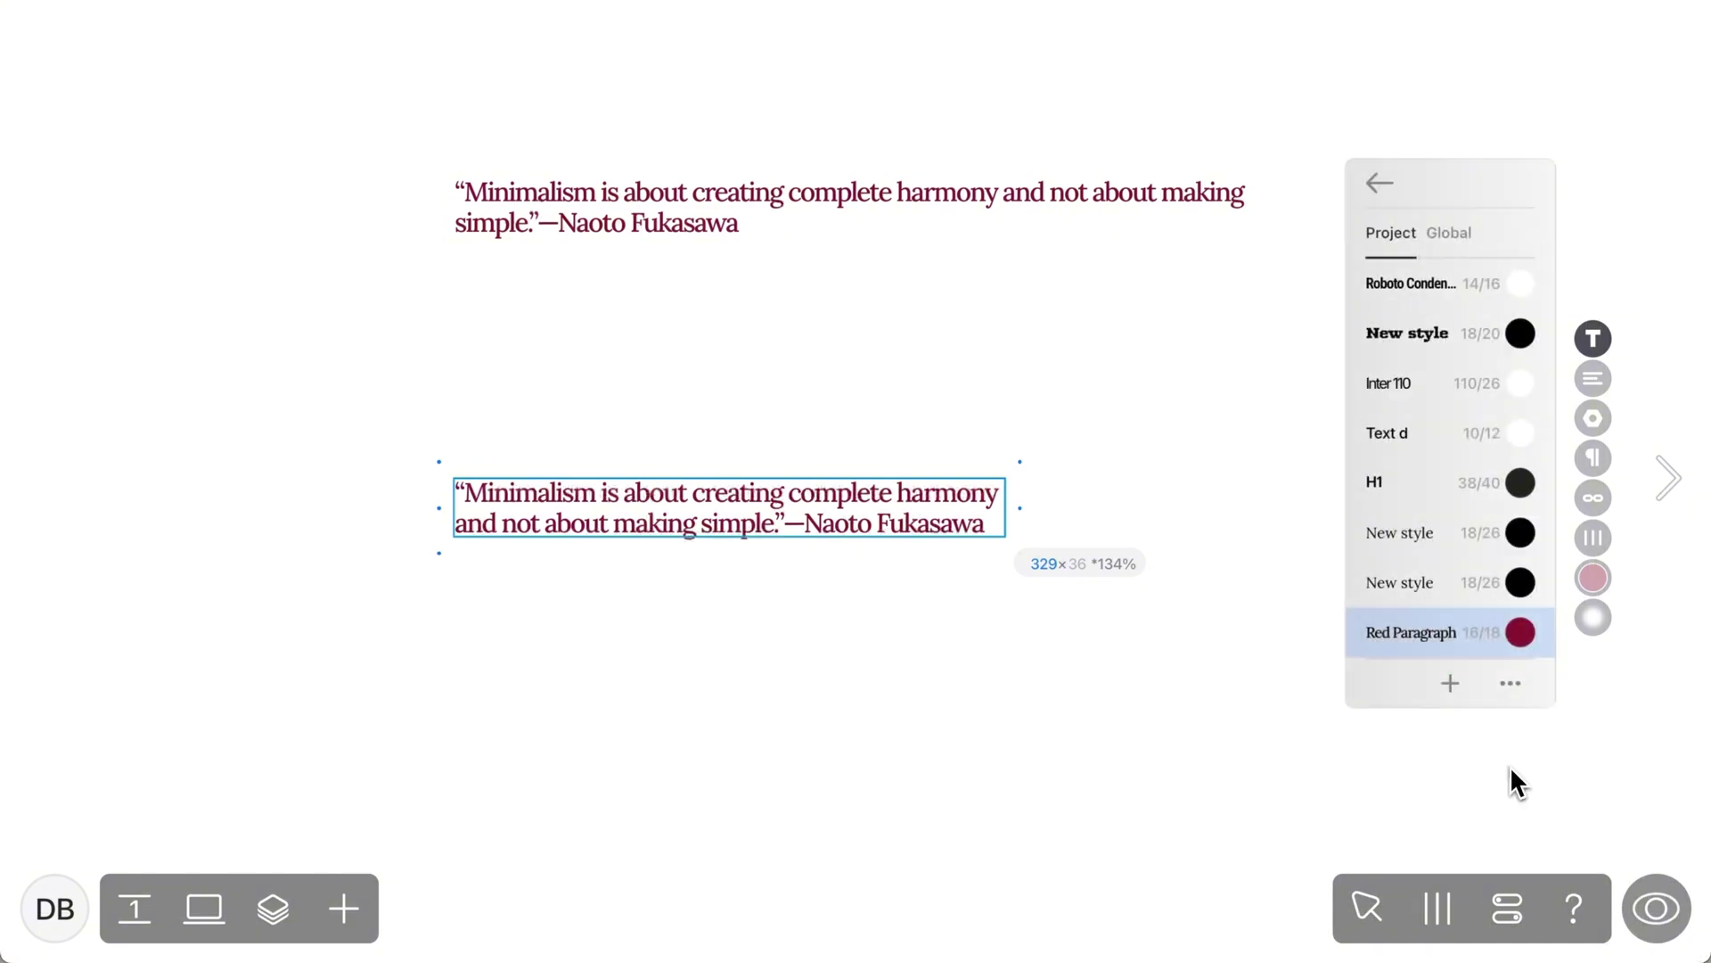
{"action": "left_click", "coordinate": [1512, 641]}
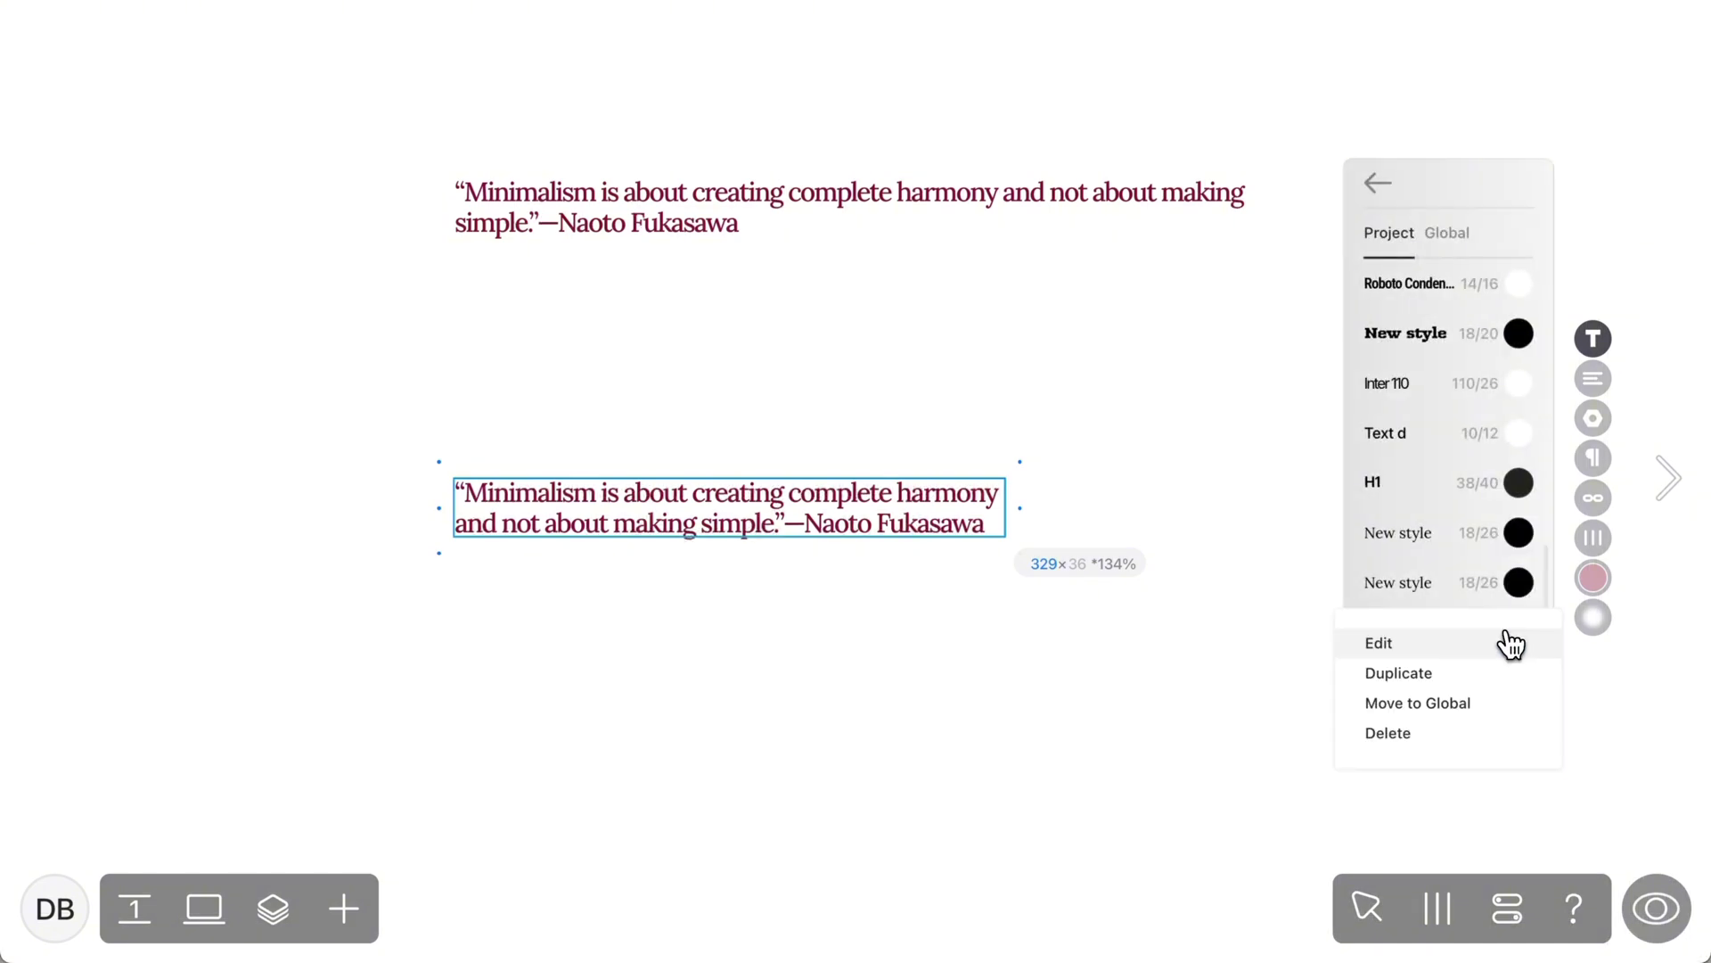
{"action": "left_click", "coordinate": [1476, 704]}
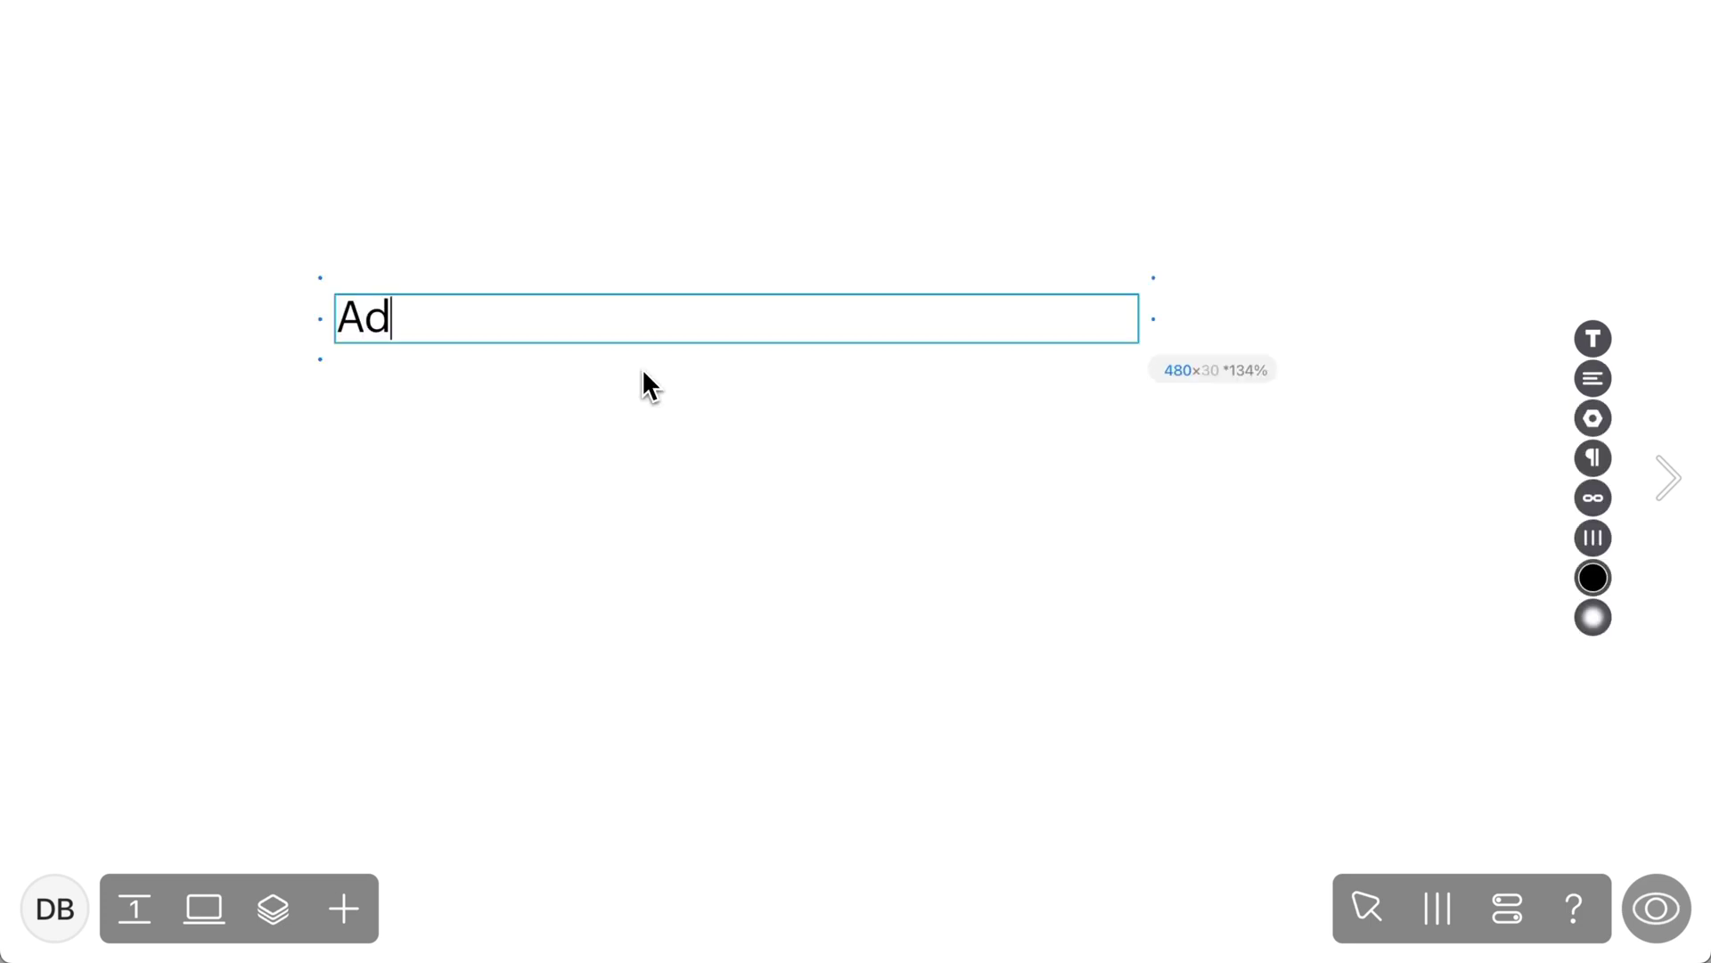
- Type 'Advanced Typography' and set its case to Capitalize
{"action": "type", "text": "vance"}
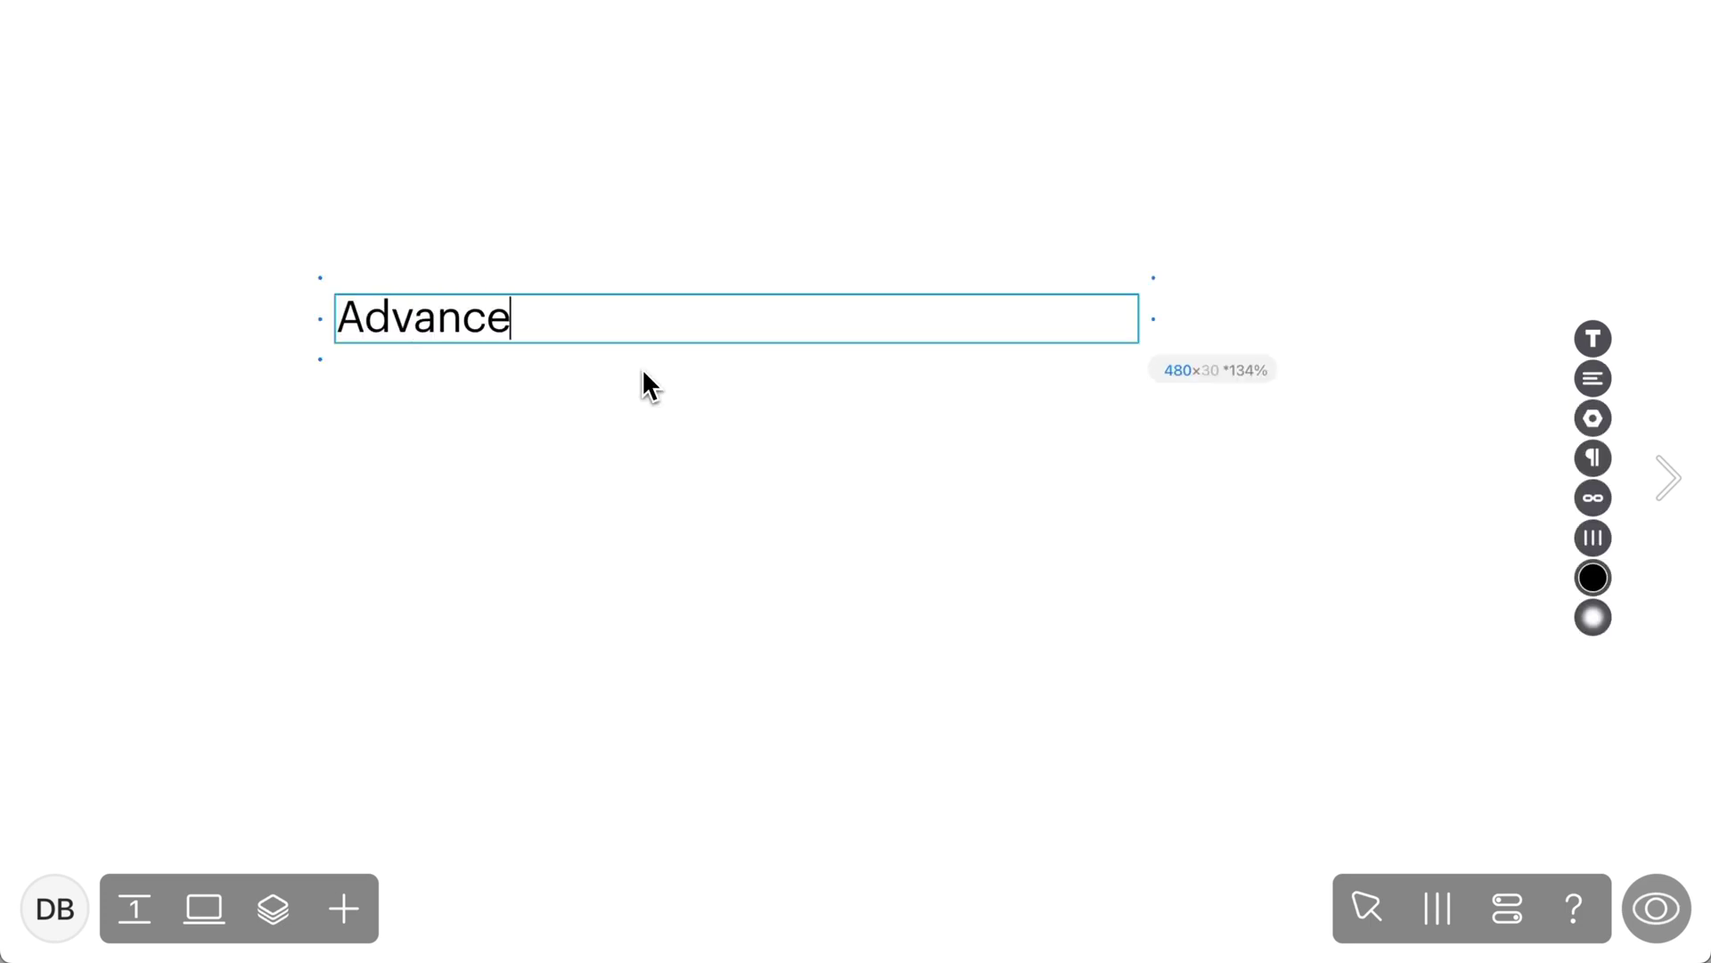
{"action": "type", "text": "d Typography"}
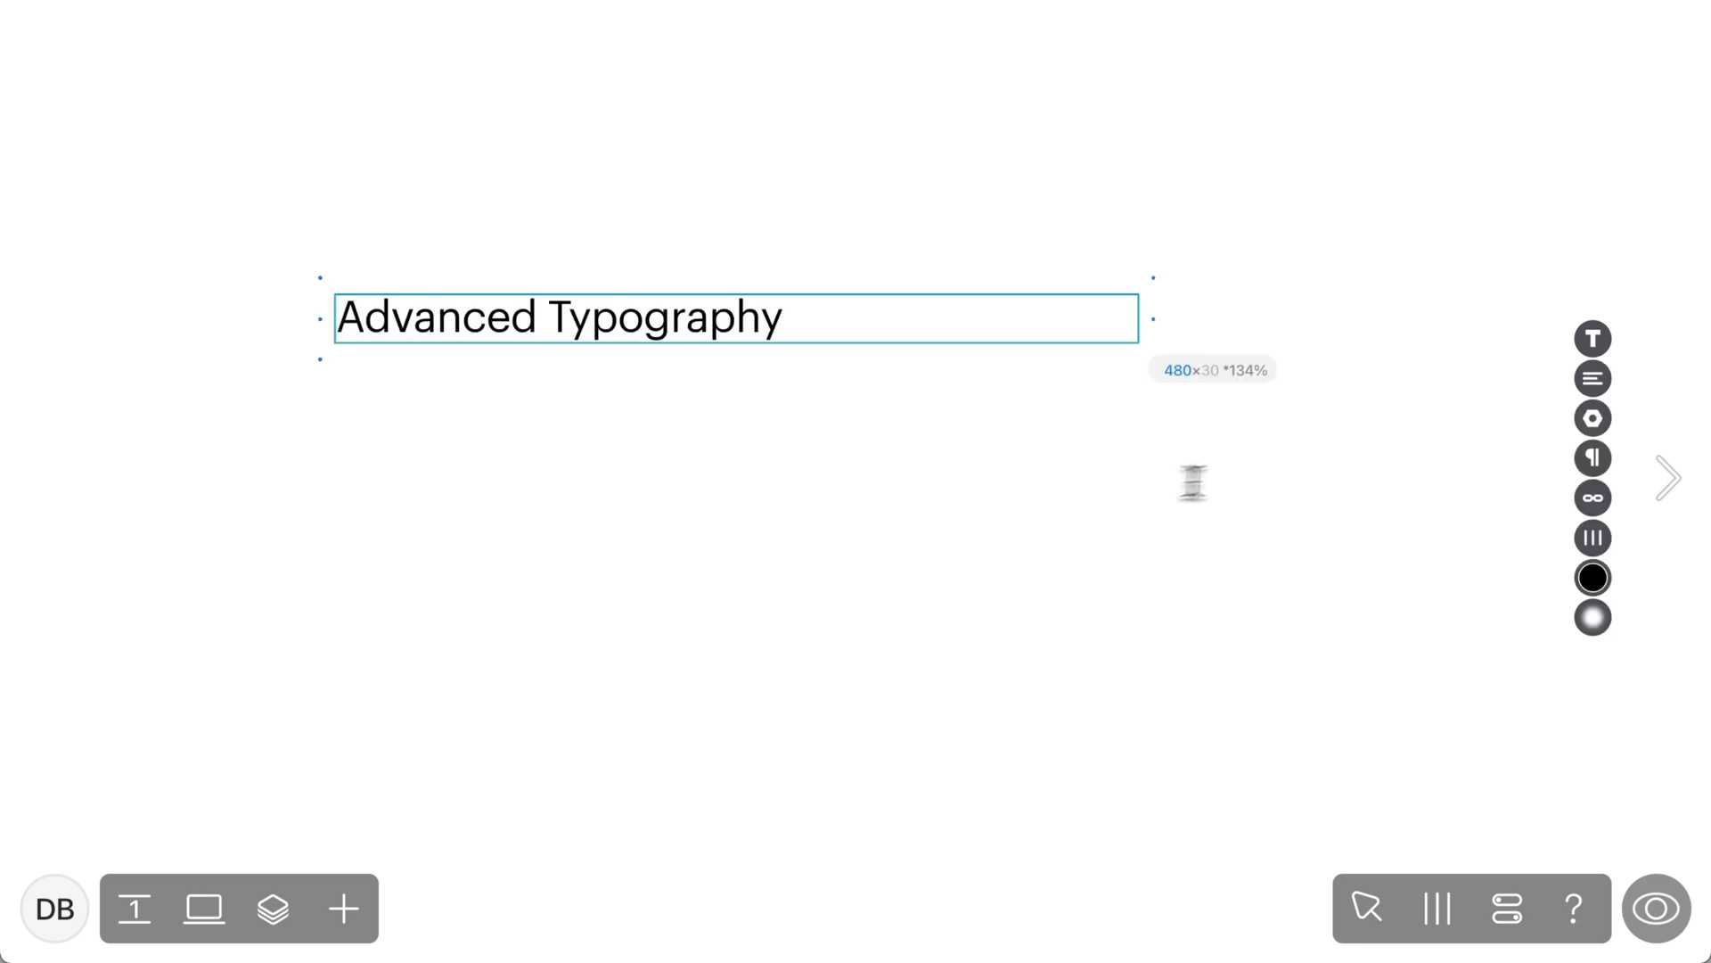
{"action": "left_click", "coordinate": [1594, 419]}
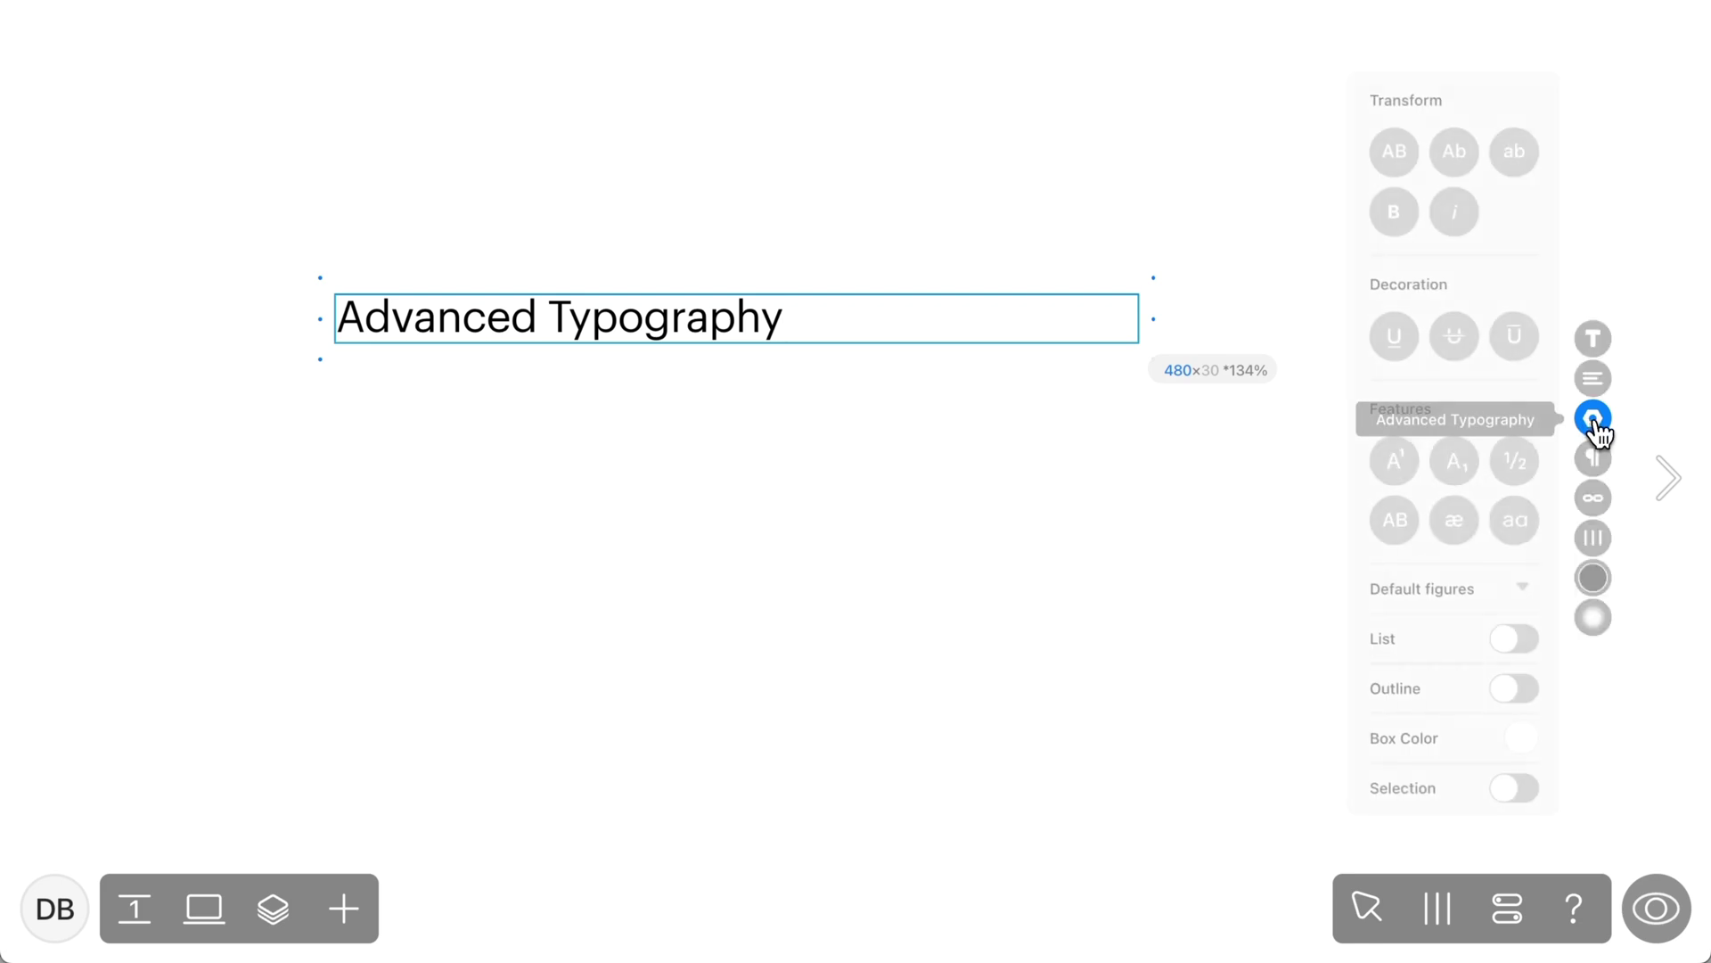
{"action": "left_click", "coordinate": [1395, 156]}
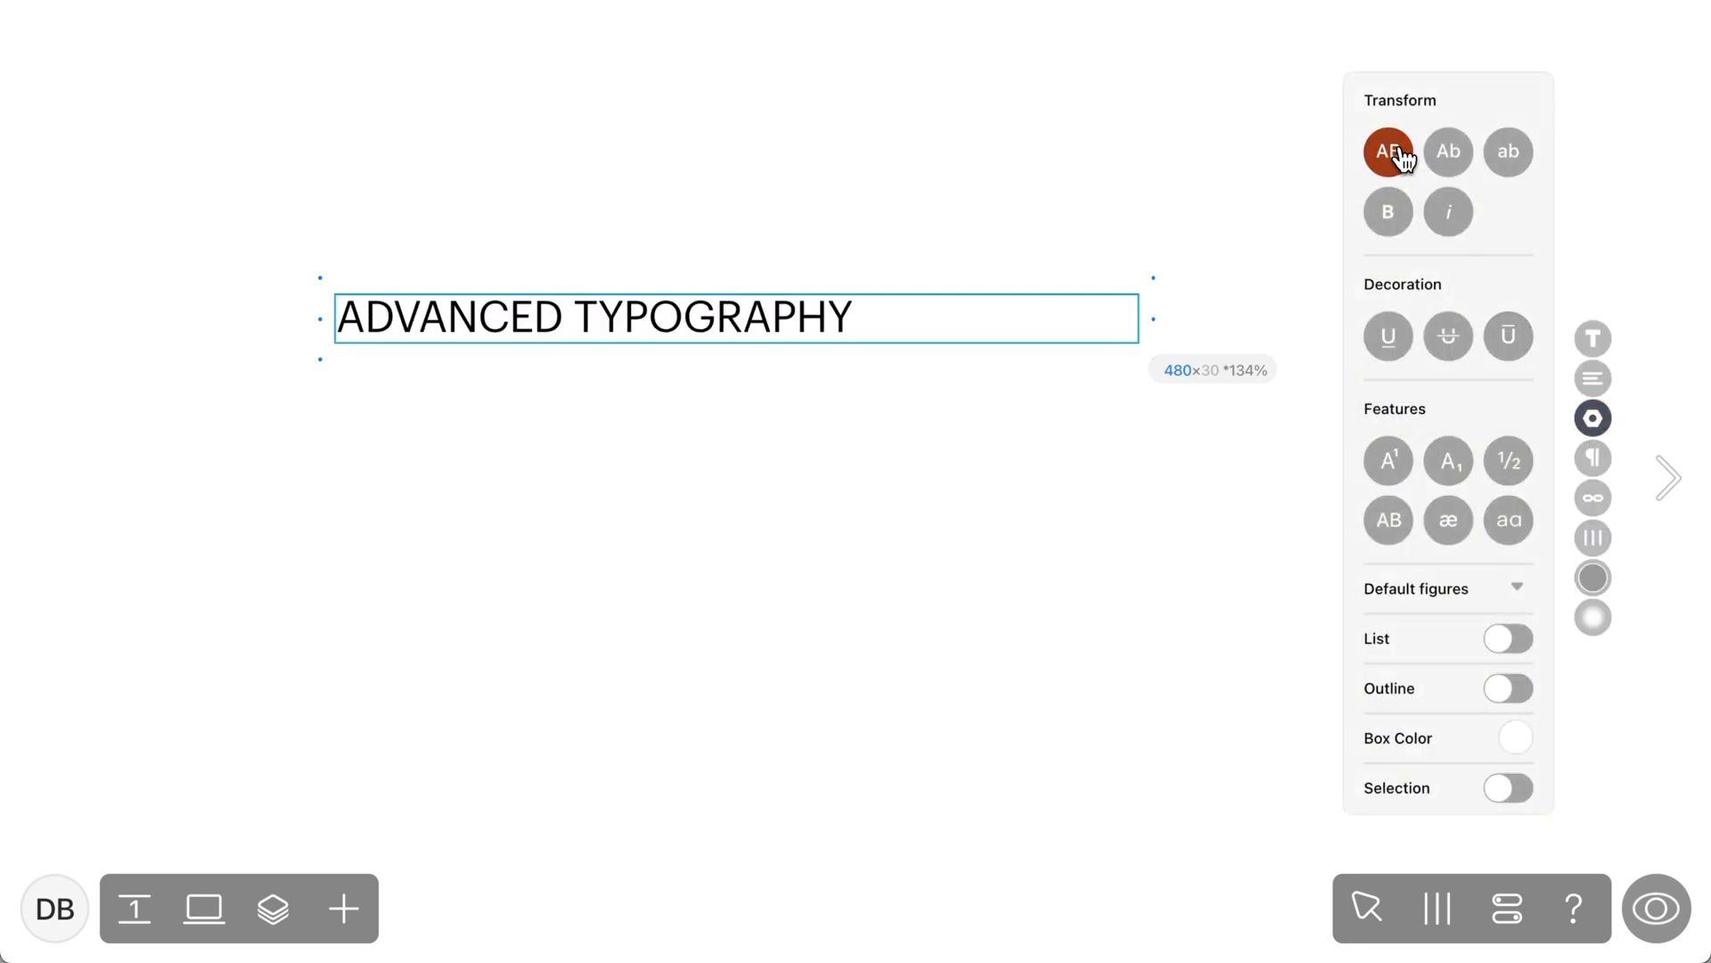
{"action": "left_click", "coordinate": [1452, 165]}
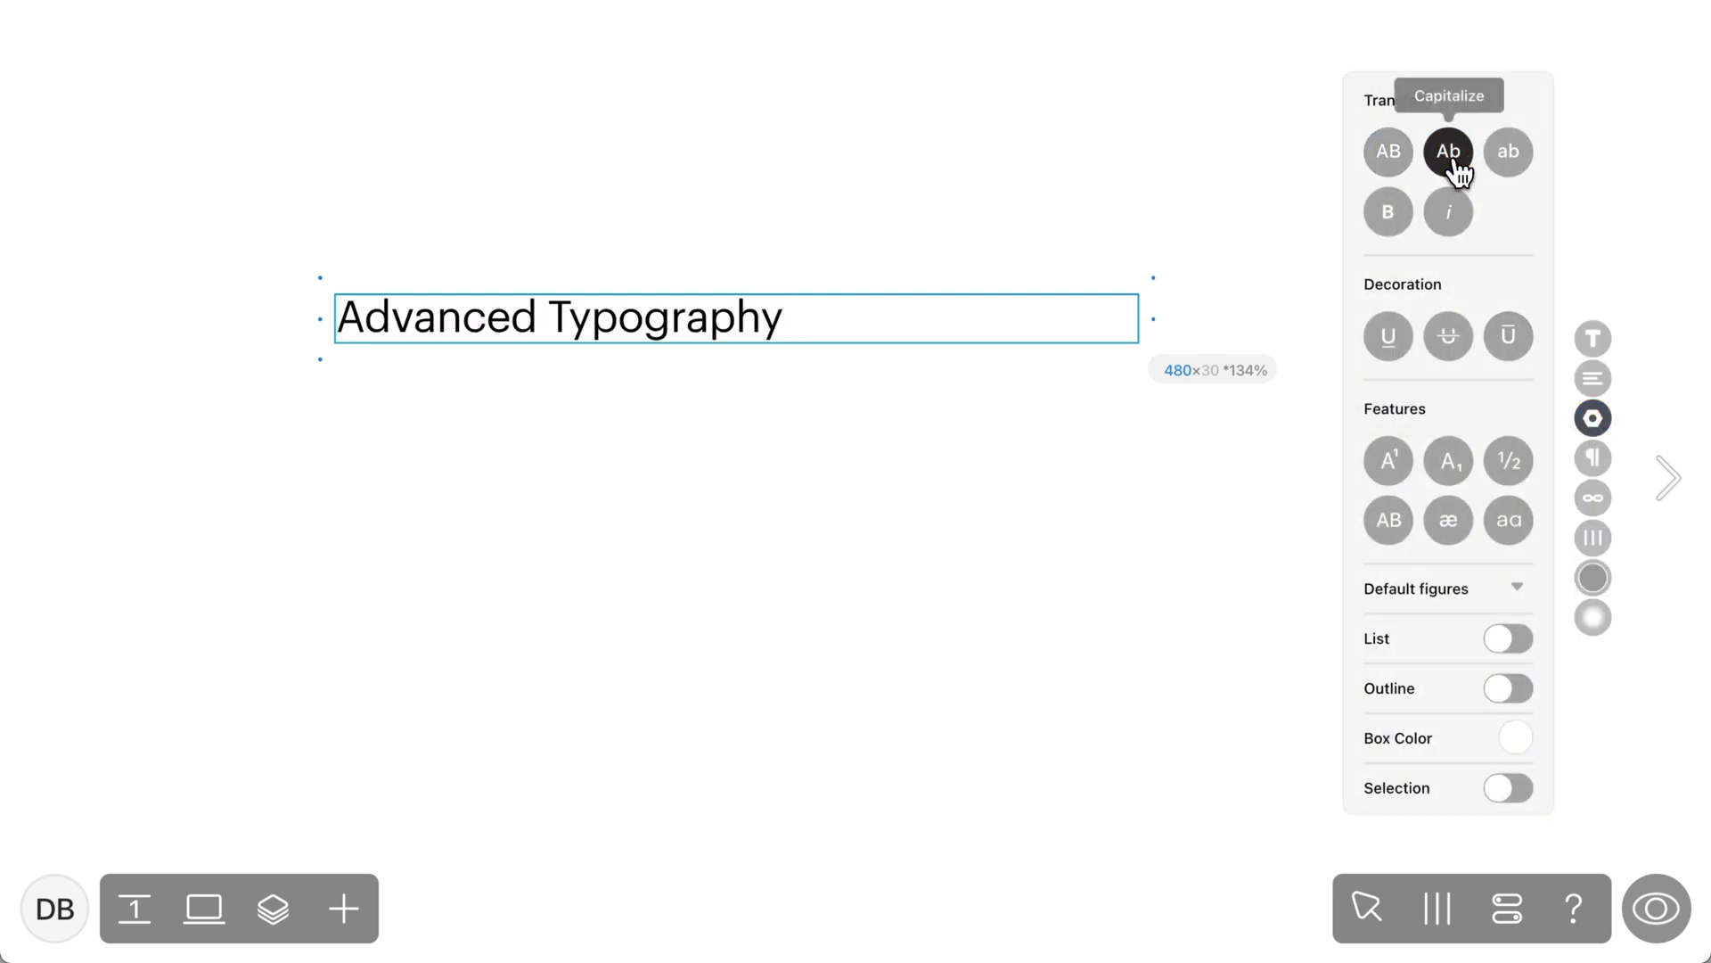
- Try bold, underline, strikethrough and overline on the heading, then remove the bold
{"action": "left_click", "coordinate": [1387, 215]}
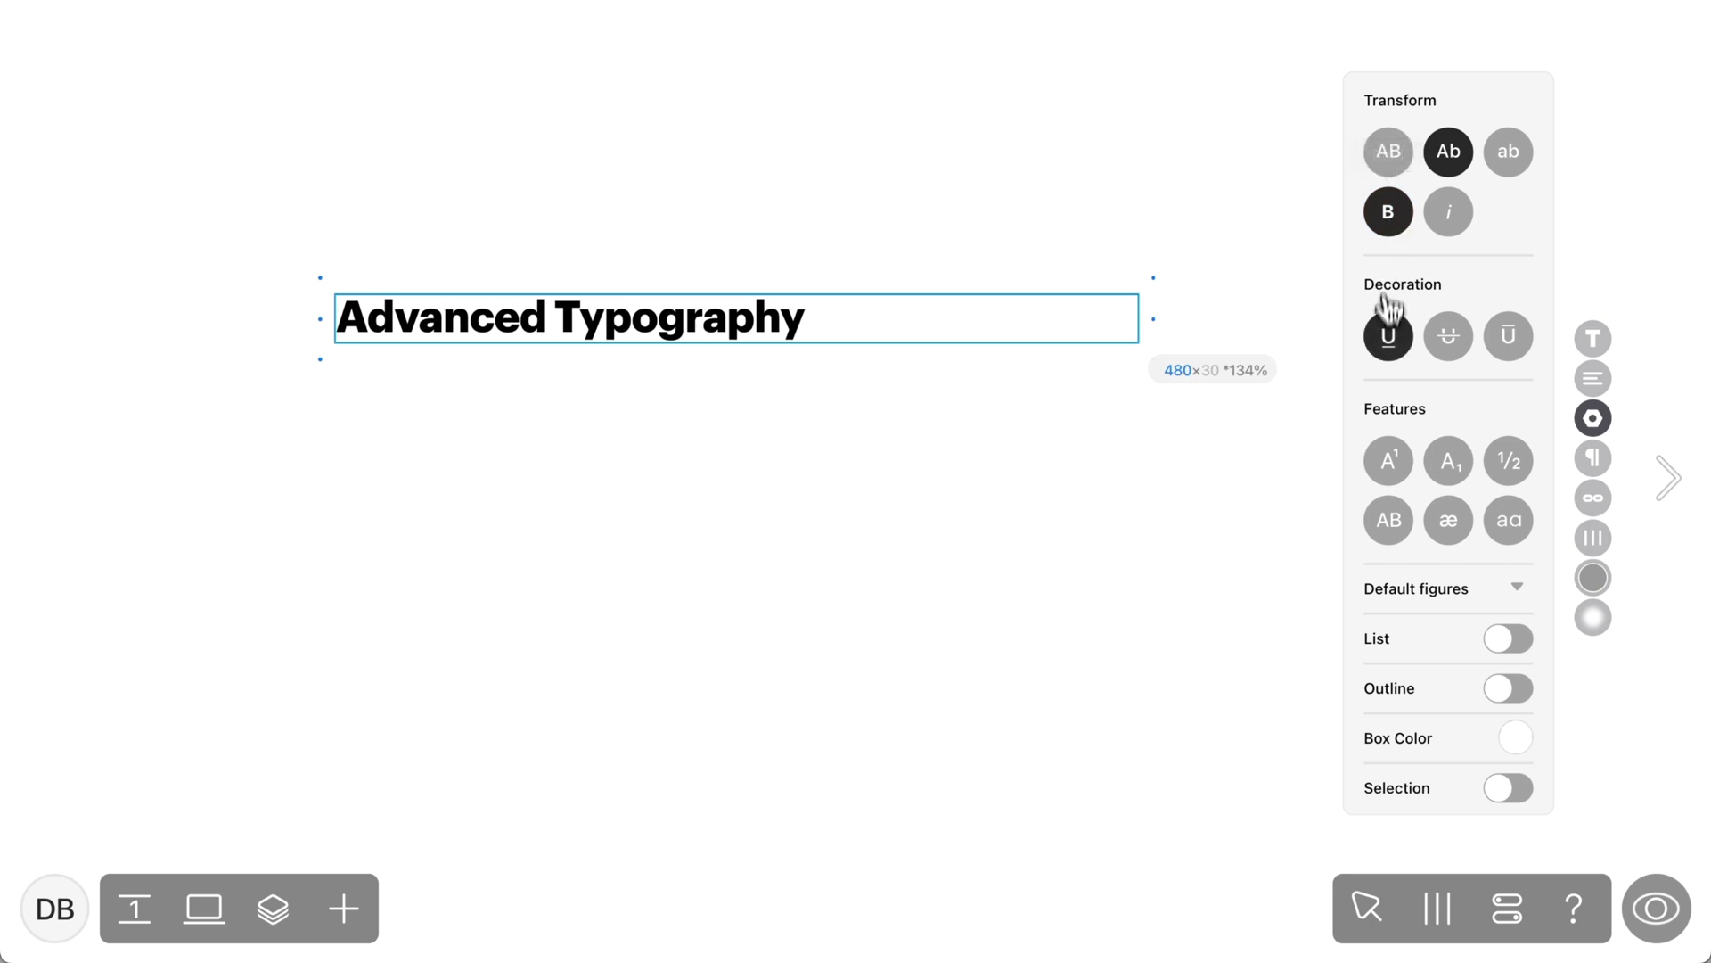
{"action": "left_click", "coordinate": [1388, 343]}
{"action": "left_click", "coordinate": [1451, 347]}
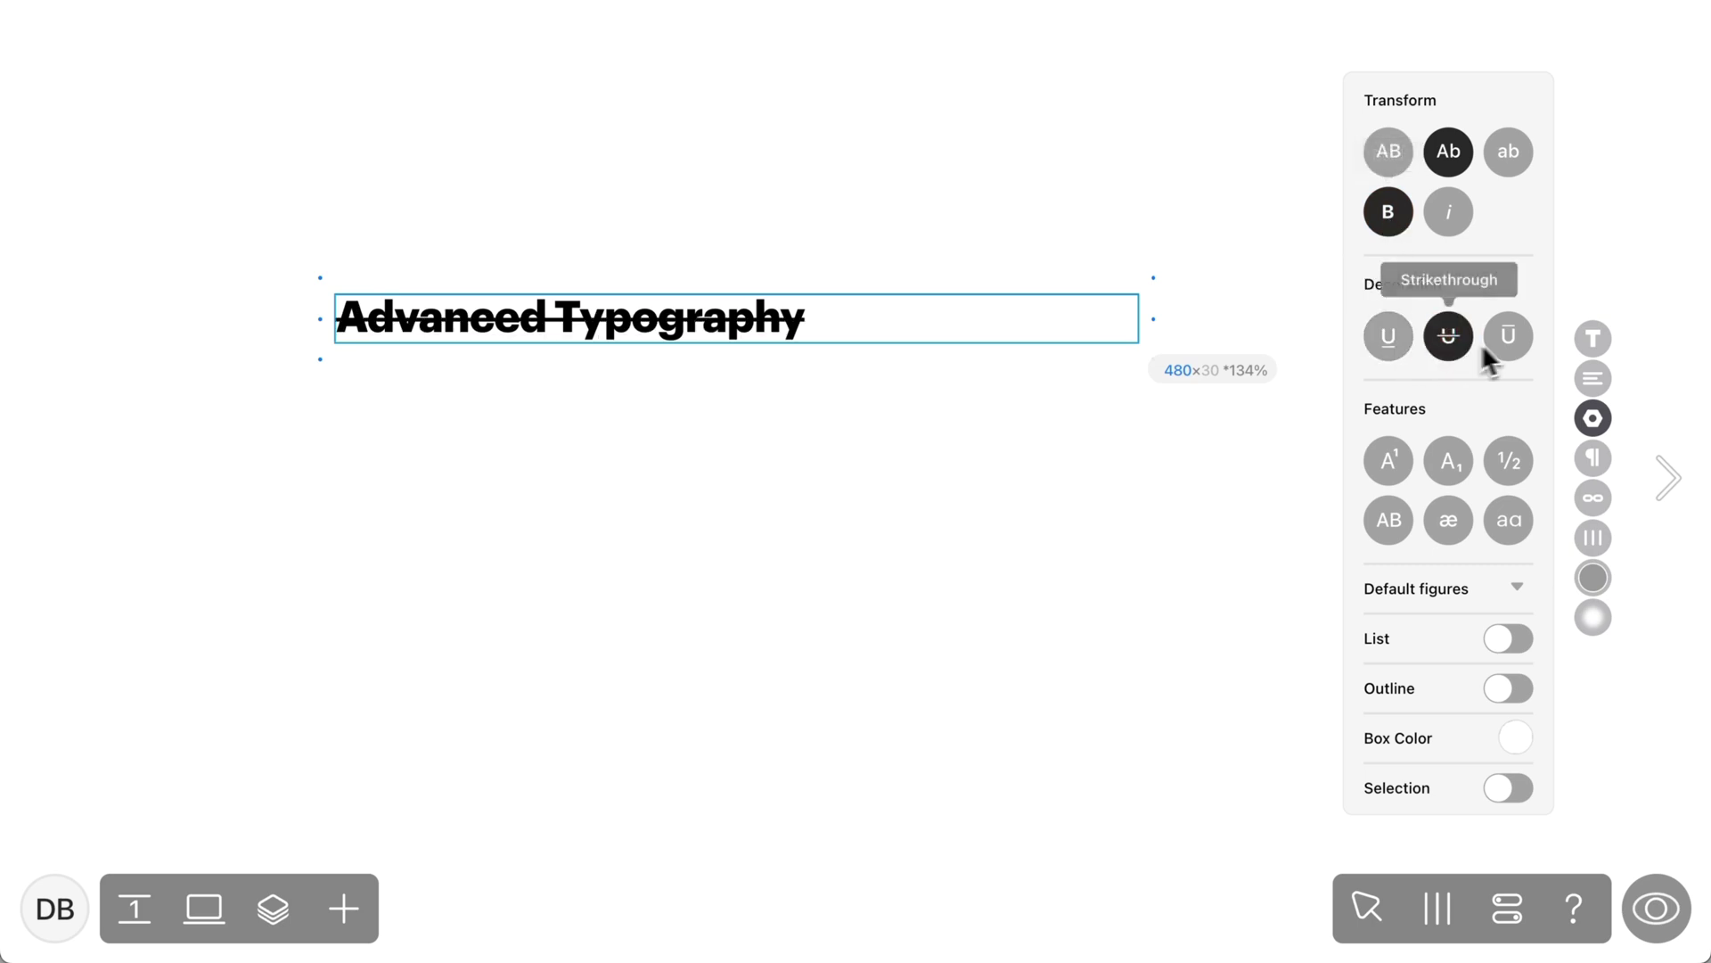
{"action": "left_click", "coordinate": [1509, 343]}
{"action": "left_click", "coordinate": [1401, 234]}
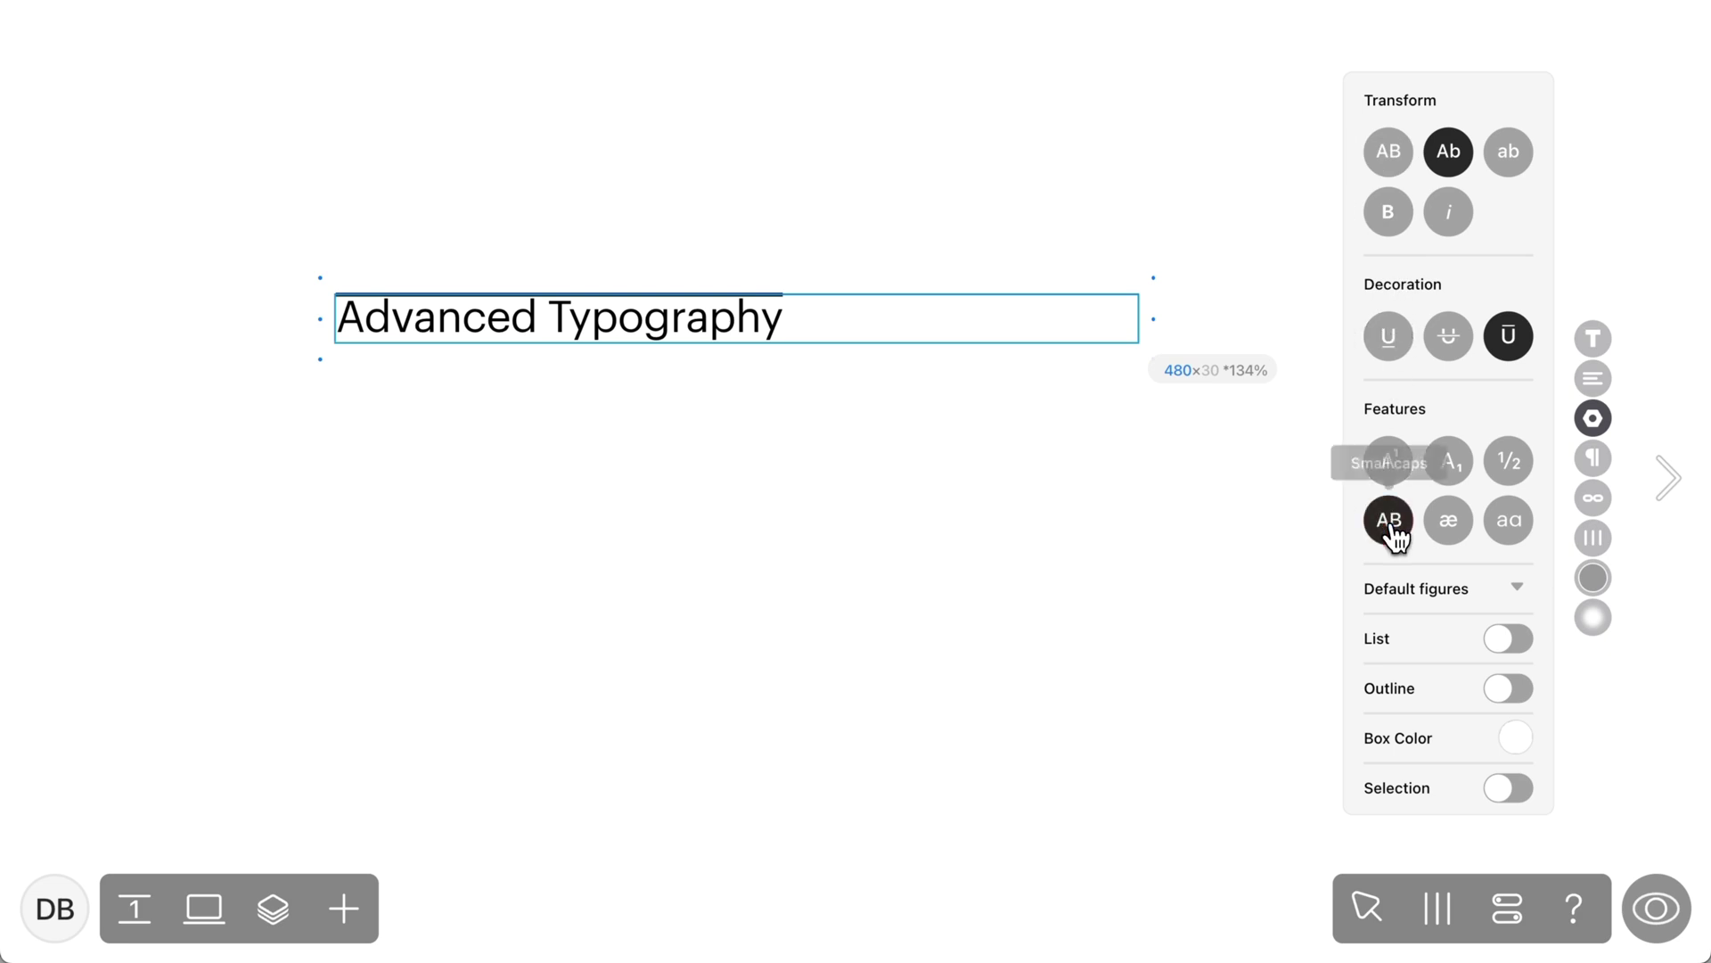
- Type 1/2 and turn it into a fraction glyph
{"action": "type", "text": "1/2"}
{"action": "left_click_drag", "start_coordinate": [784, 318], "coordinate": [867, 321]}
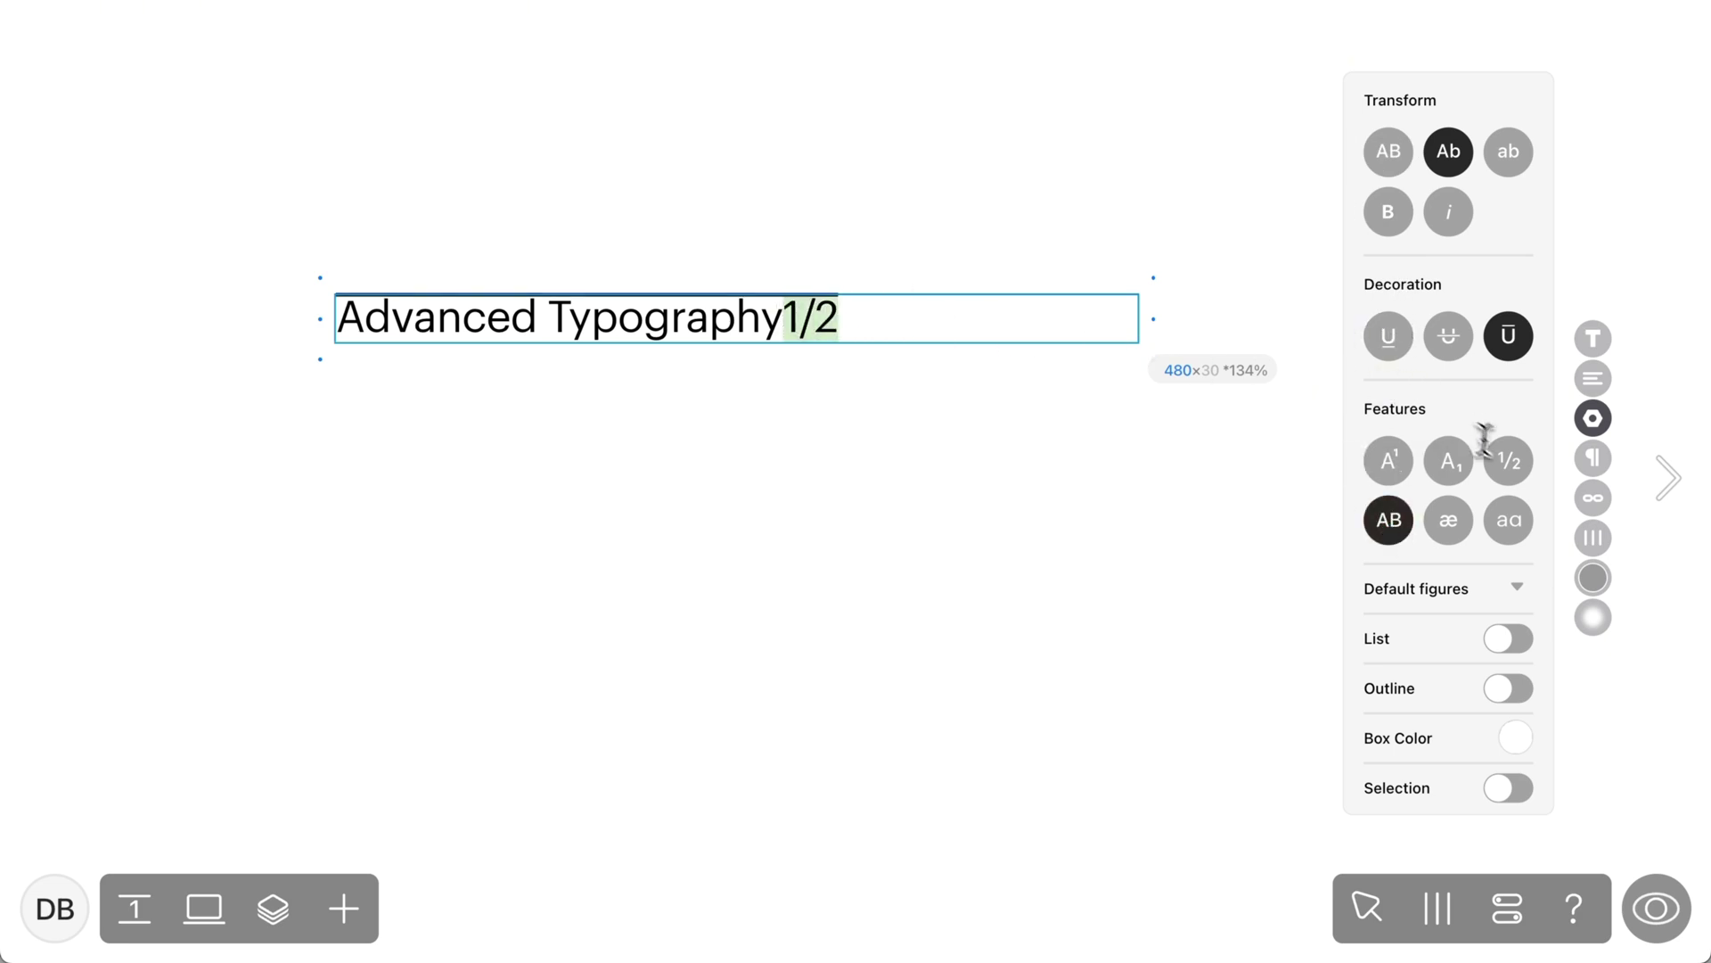
{"action": "left_click", "coordinate": [1506, 461]}
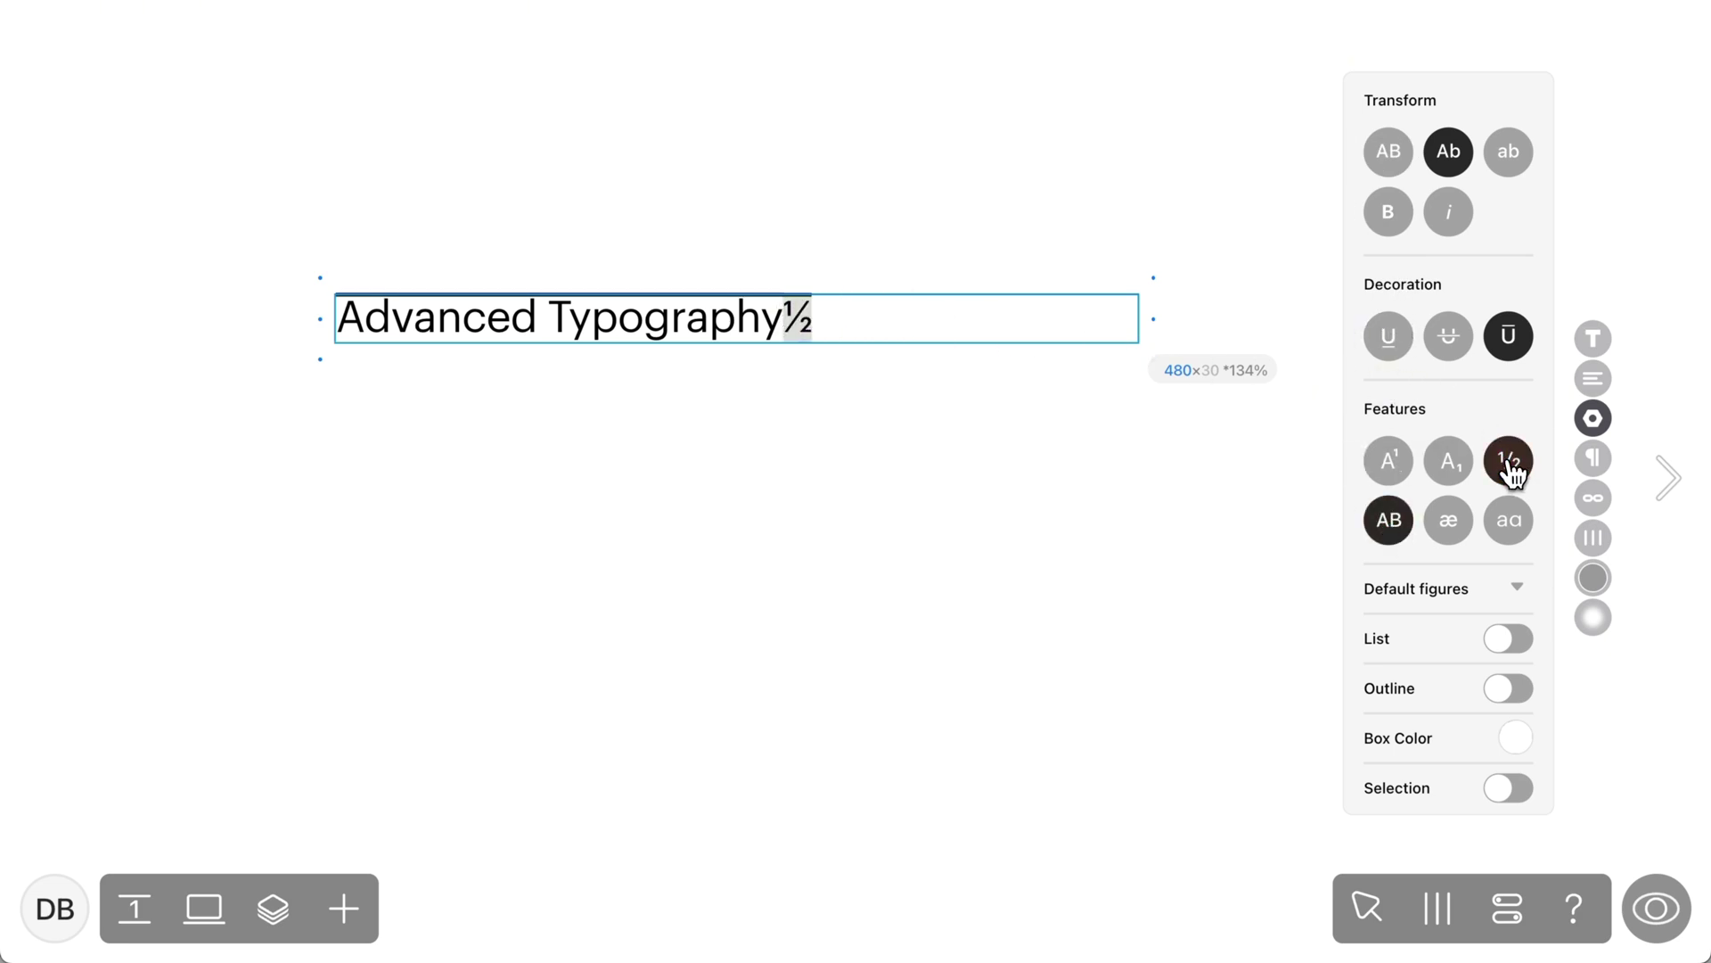
- Give the lines a pink outline and a fully opaque box colour, and make them an ordered list
{"action": "left_click", "coordinate": [1508, 688]}
{"action": "left_click", "coordinate": [1515, 723]}
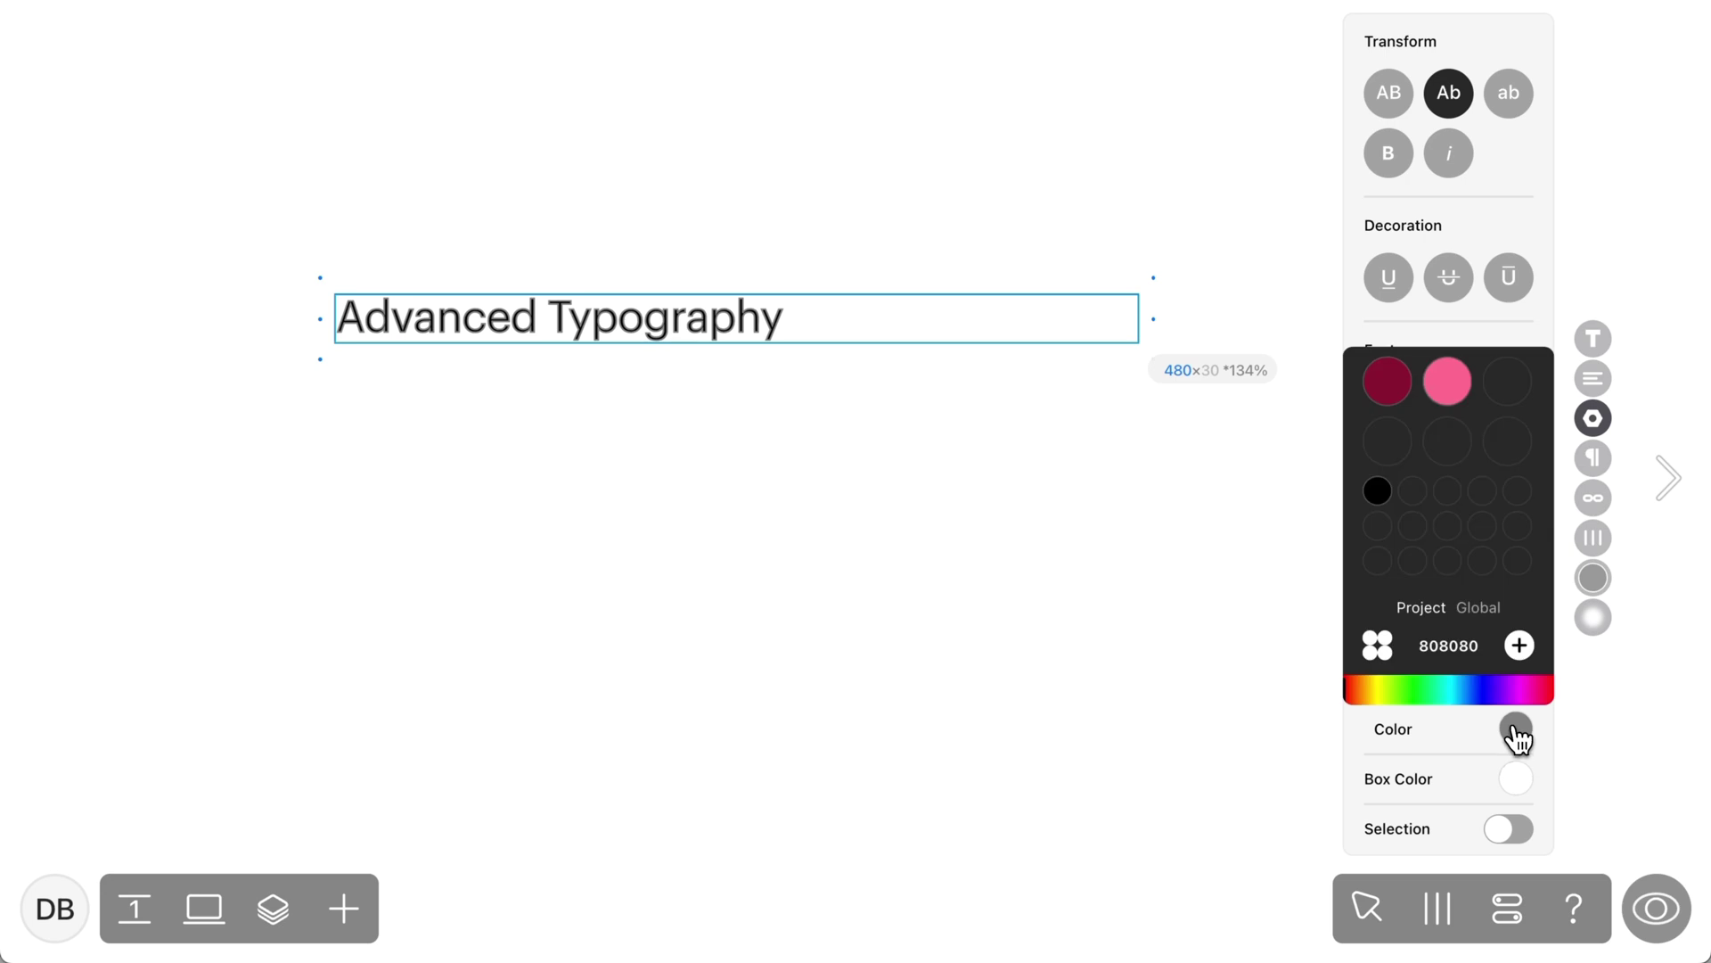
{"action": "left_click", "coordinate": [1448, 397]}
{"action": "left_click", "coordinate": [1516, 778]}
{"action": "left_click_drag", "start_coordinate": [1376, 644], "coordinate": [1570, 642]}
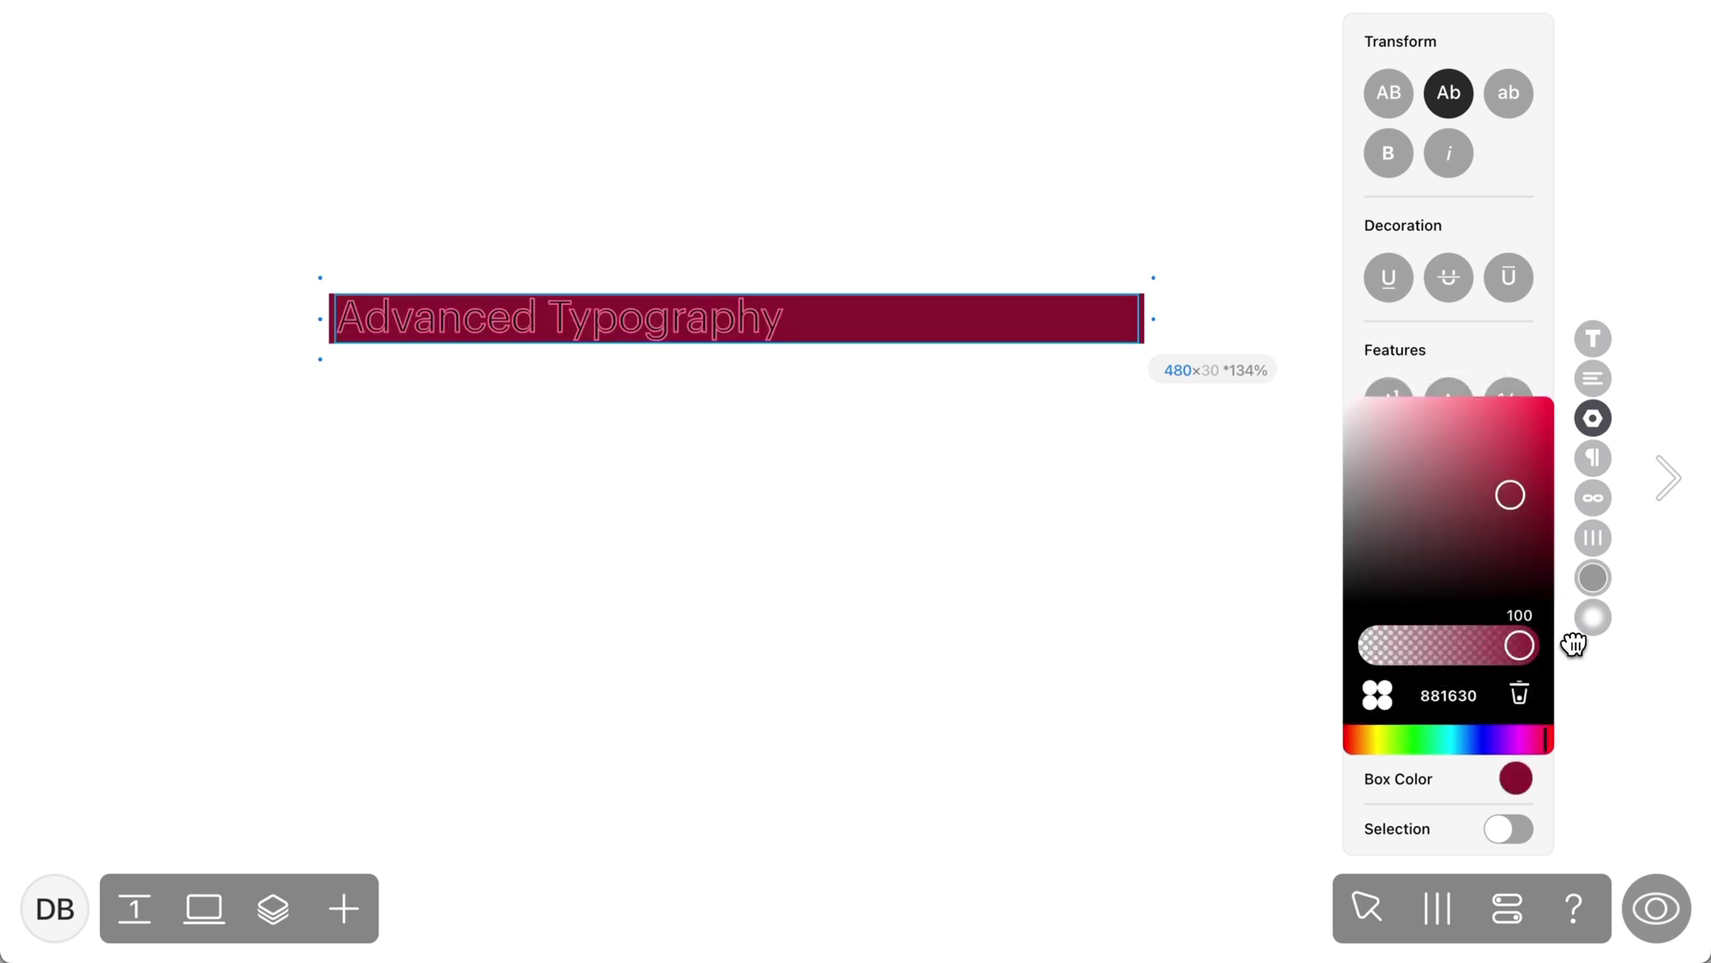
{"action": "left_click", "coordinate": [1515, 347]}
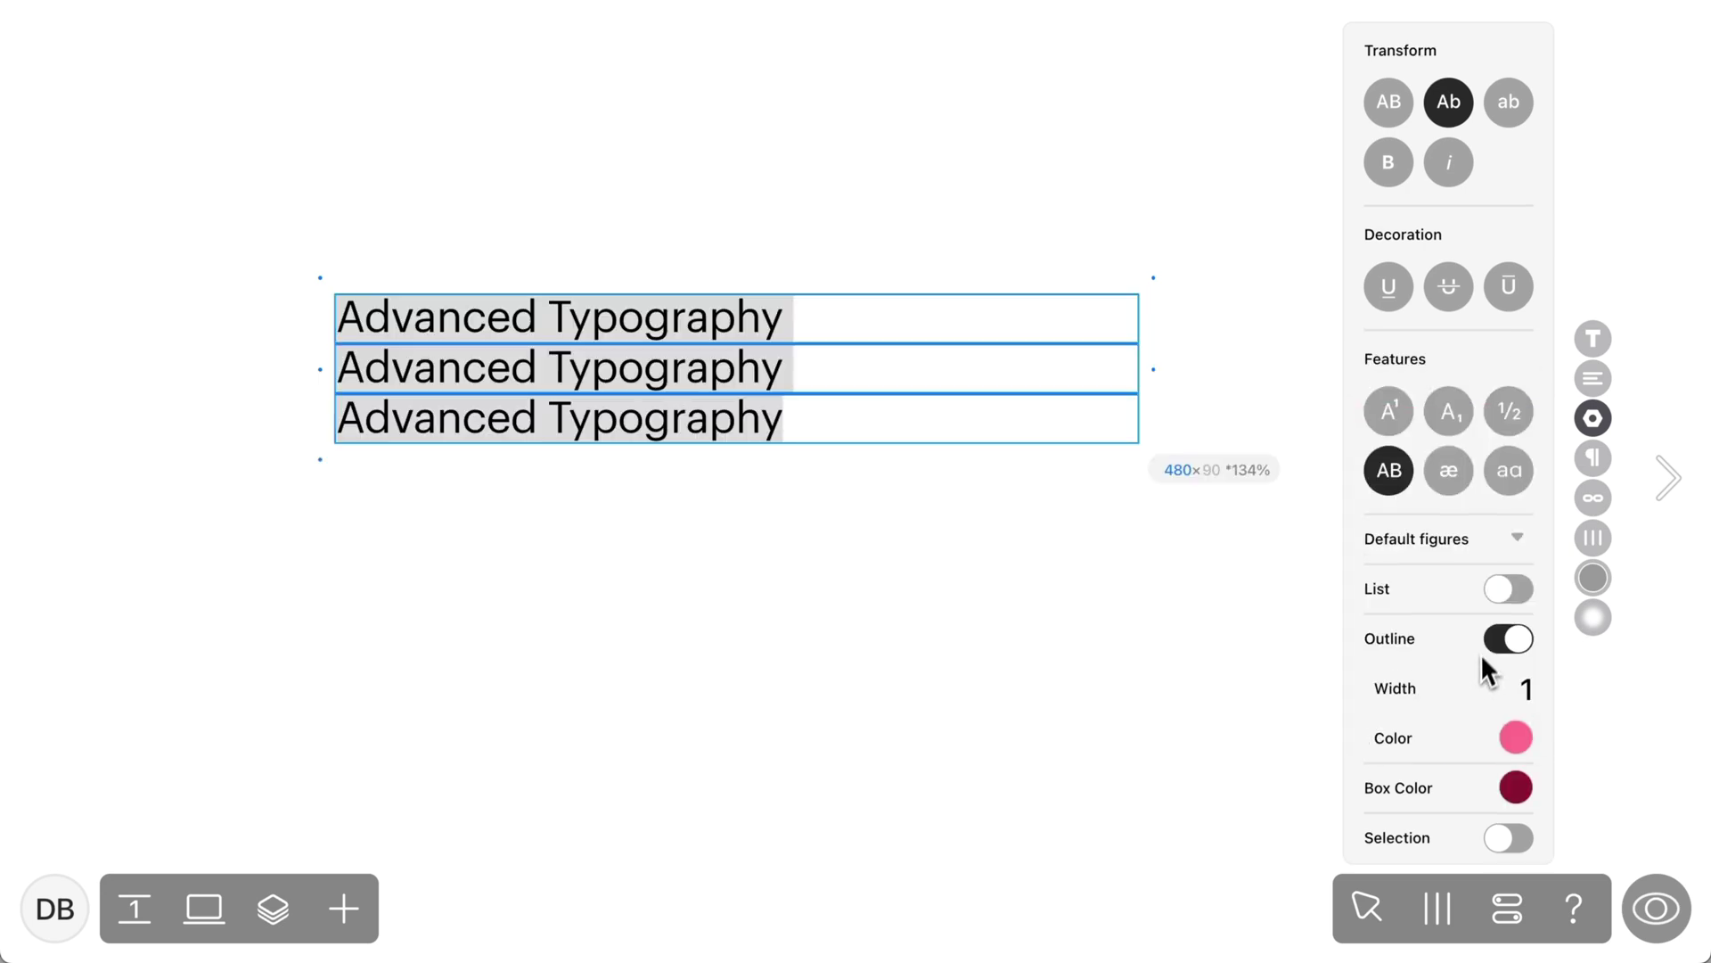
{"action": "left_click", "coordinate": [1505, 598]}
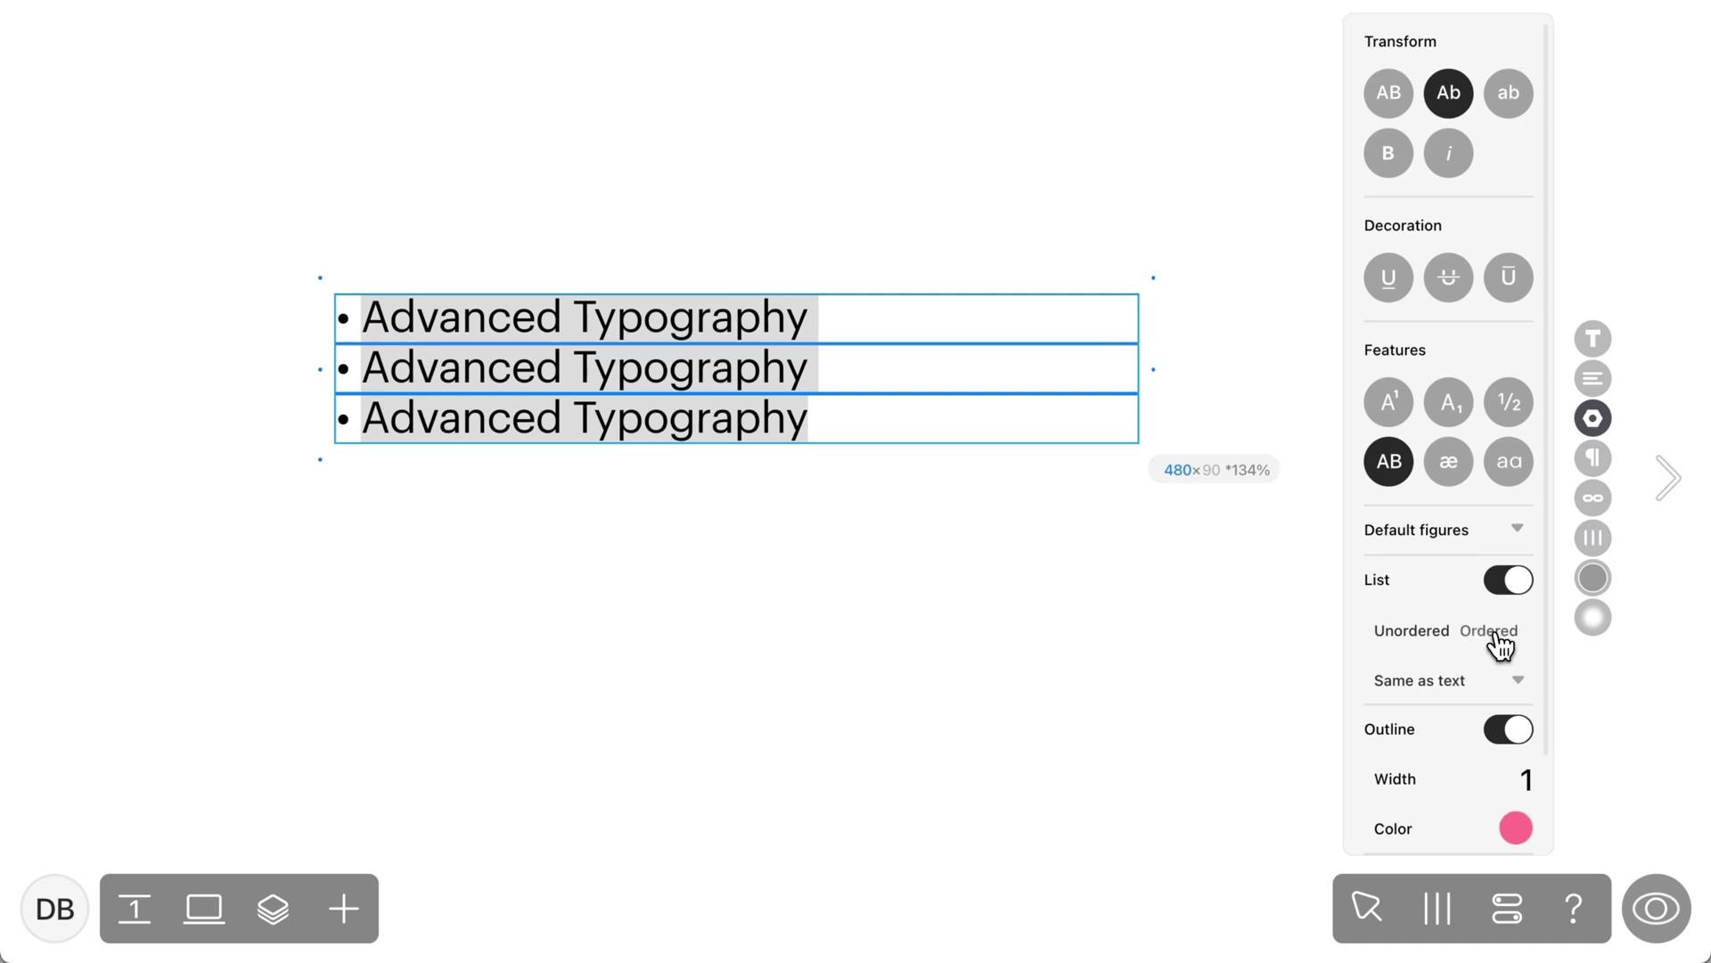
{"action": "left_click", "coordinate": [1501, 640]}
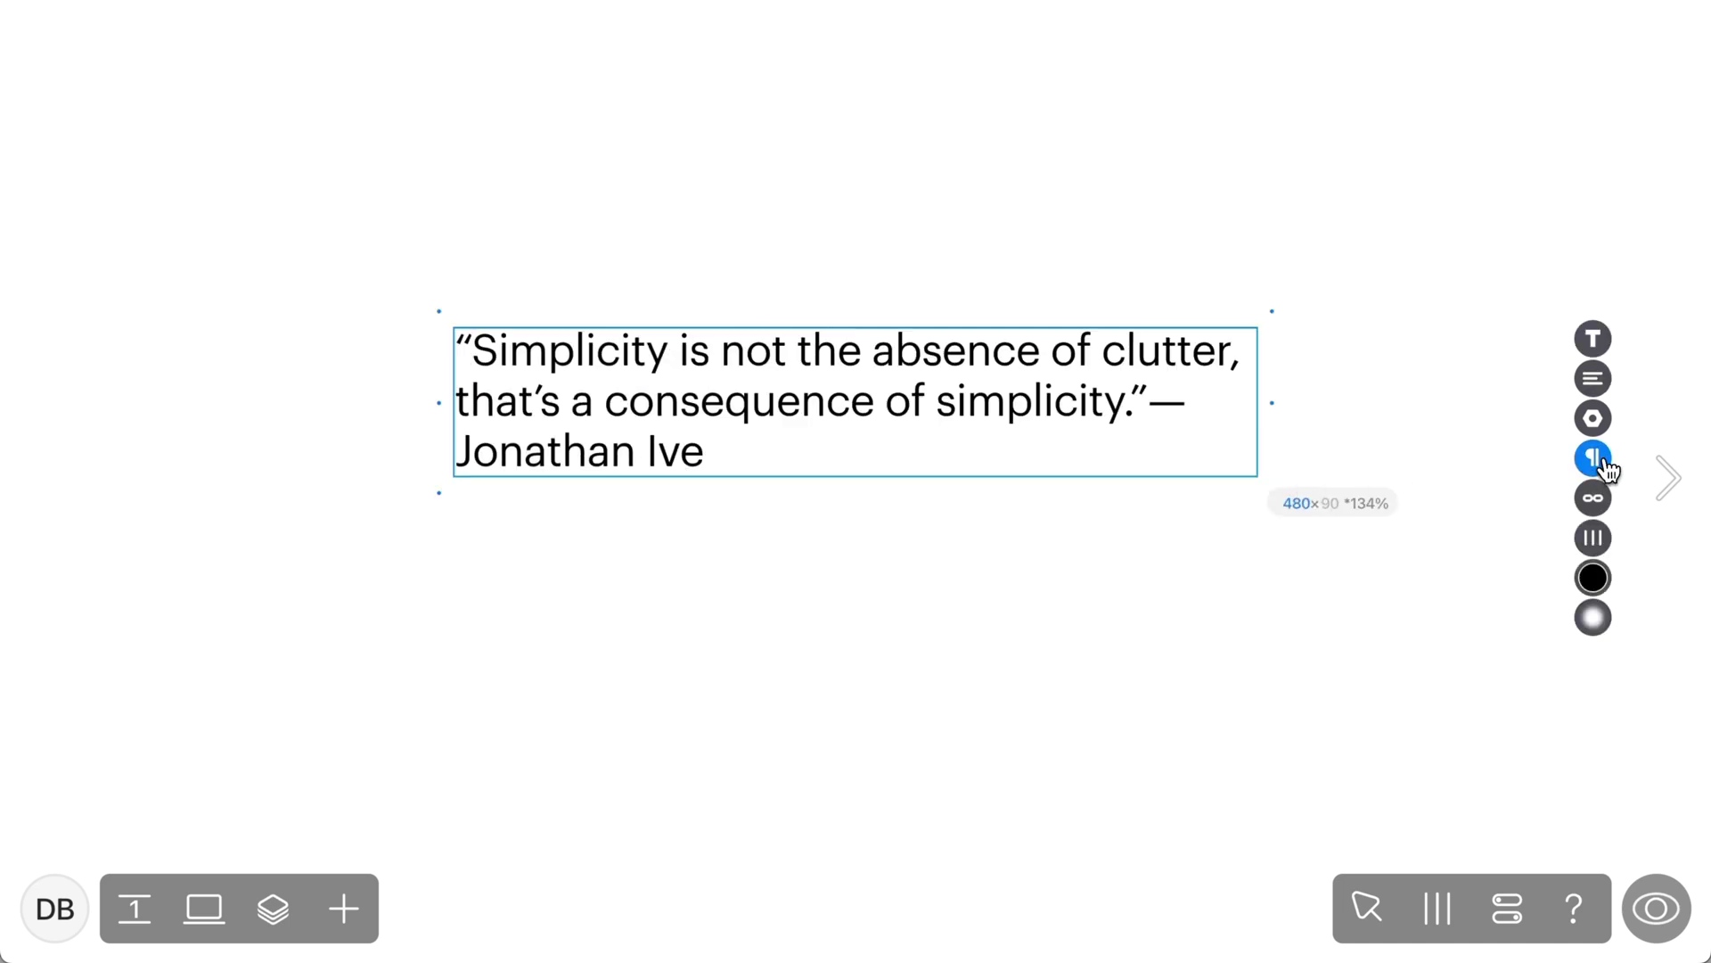
- Remove the inserted © and £ glyphs, add no-break spaces, and narrow the quote to 314 px
{"action": "left_click", "coordinate": [1596, 459]}
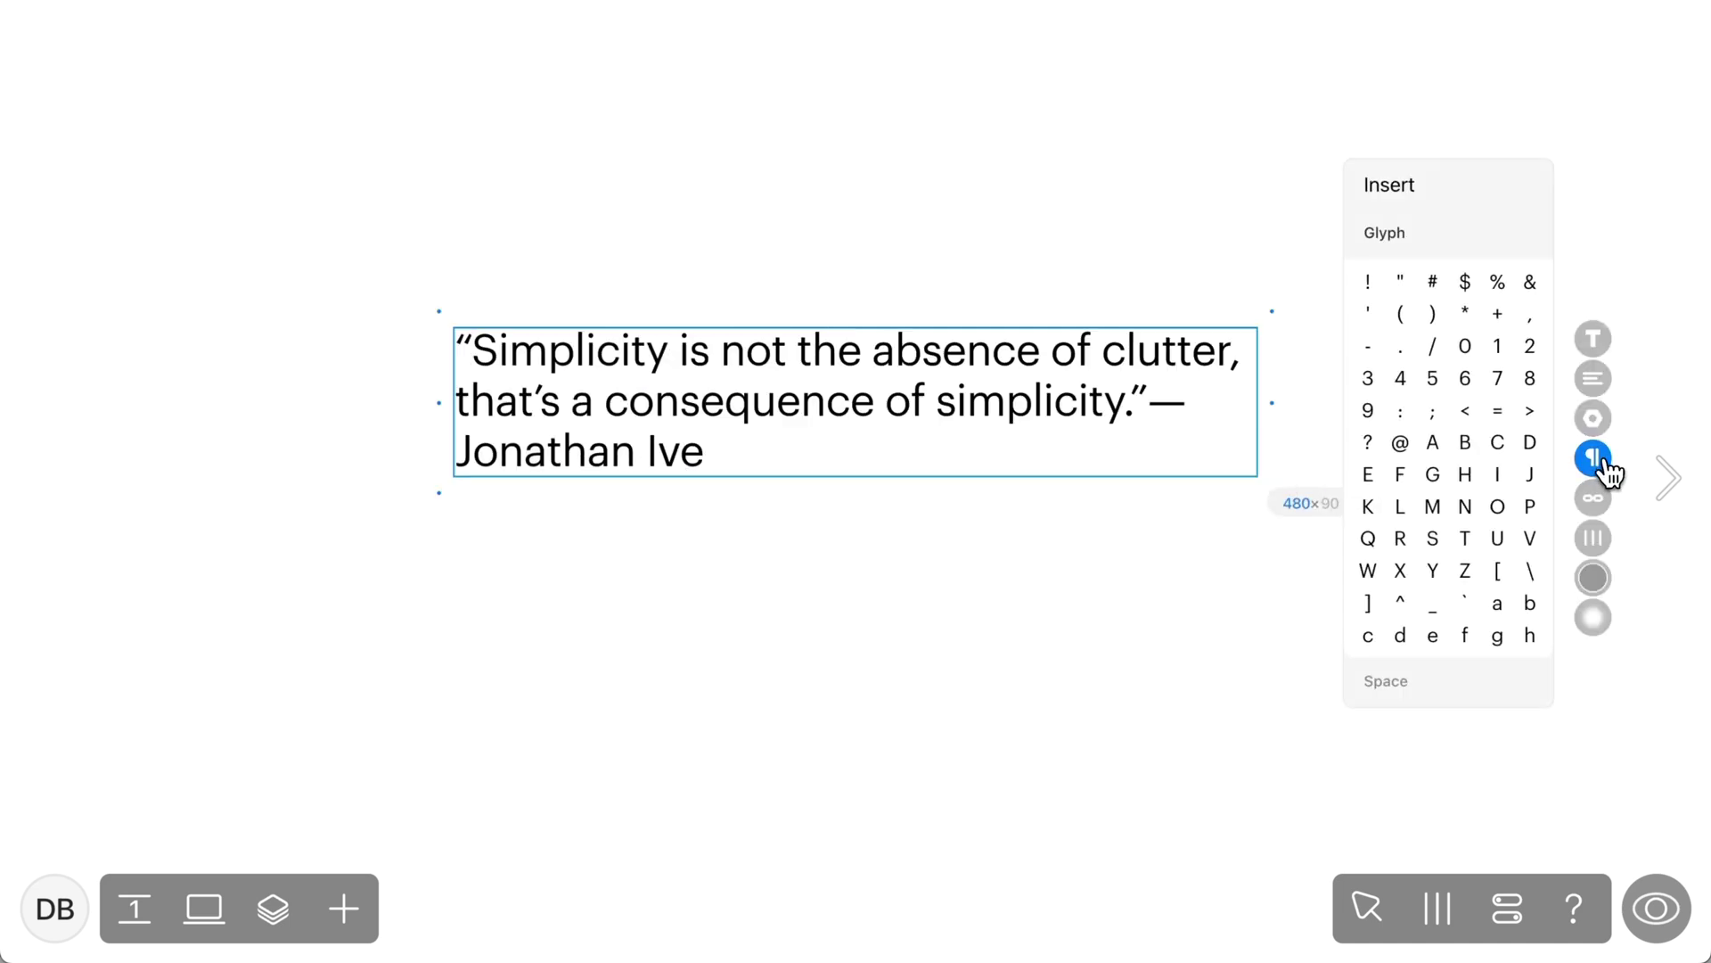
{"action": "scroll", "coordinate": [1457, 524], "scroll_direction": "down", "scroll_amount": 5}
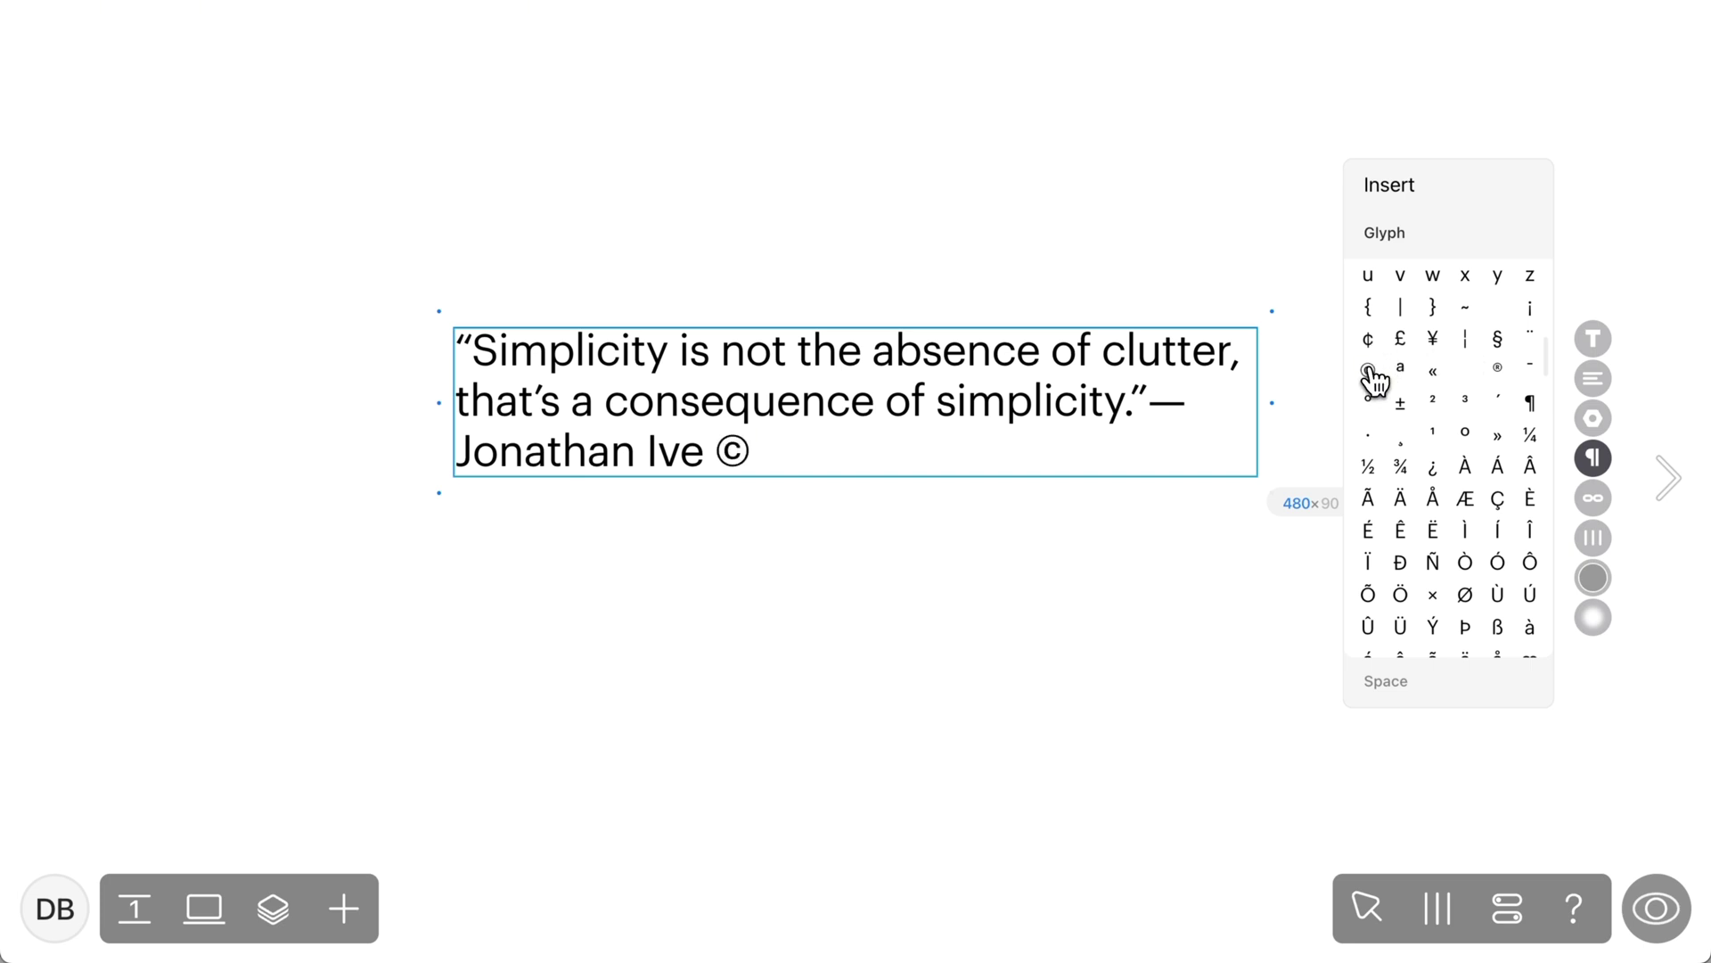
{"action": "key", "text": "BackSpace"}
{"action": "key", "text": "BackSpace"}
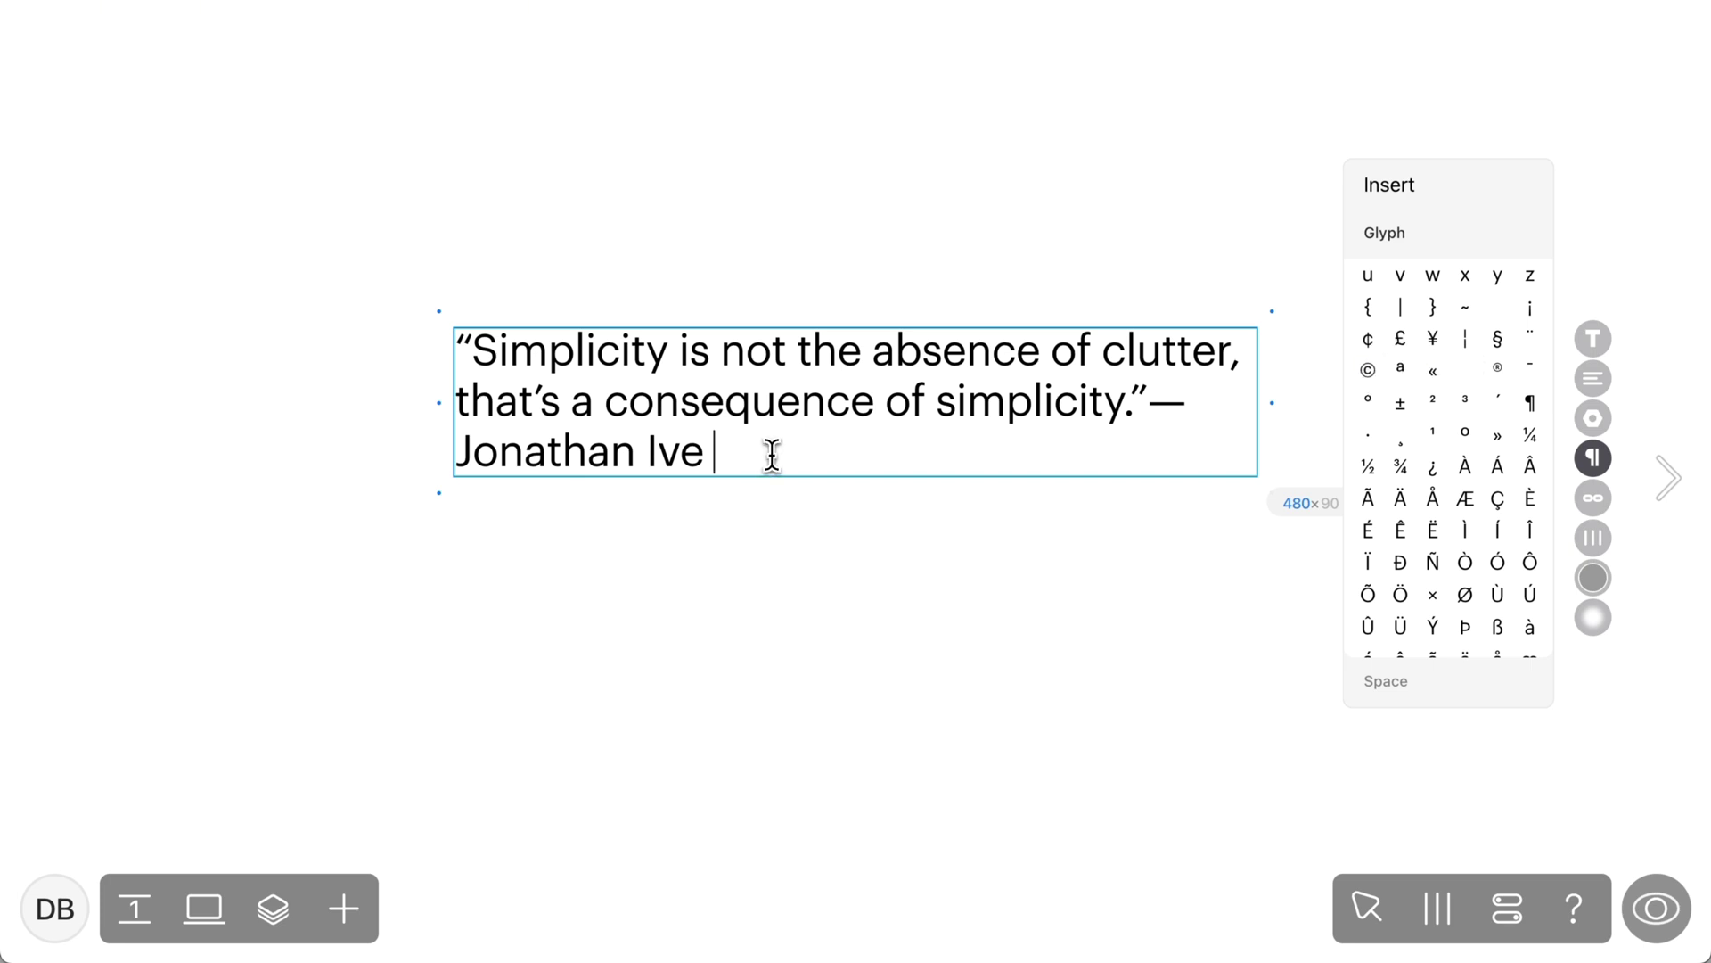
{"action": "left_click", "coordinate": [1406, 694]}
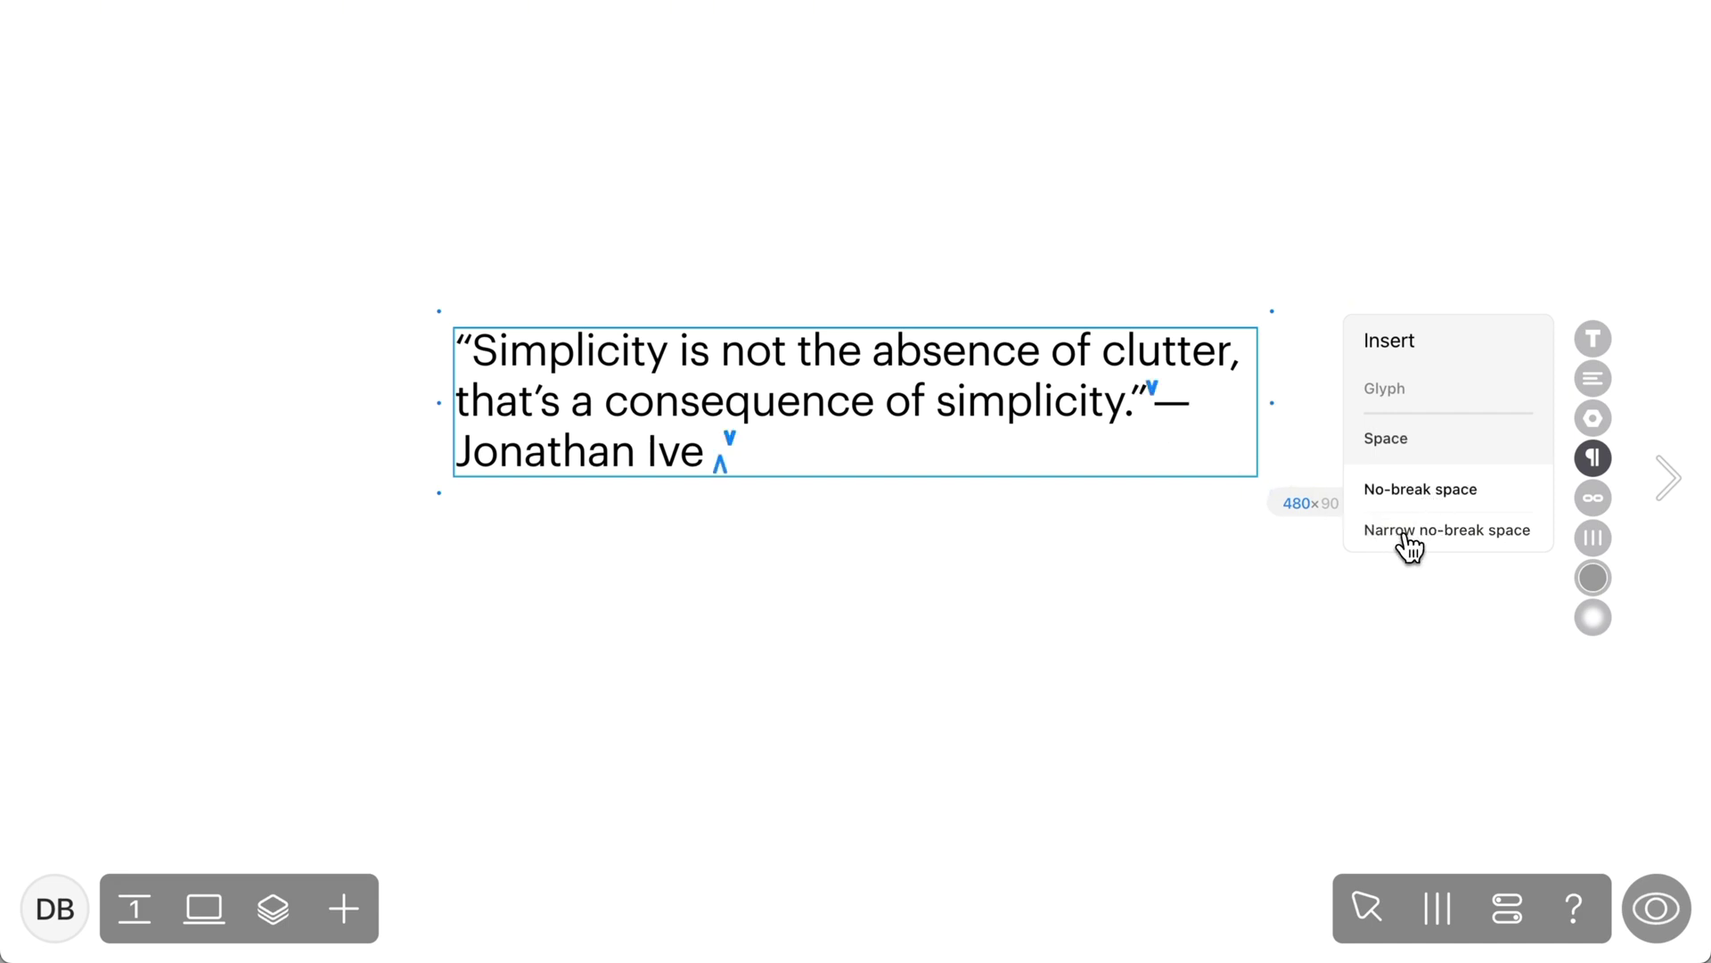
{"action": "left_click_drag", "start_coordinate": [1272, 403], "coordinate": [1289, 440]}
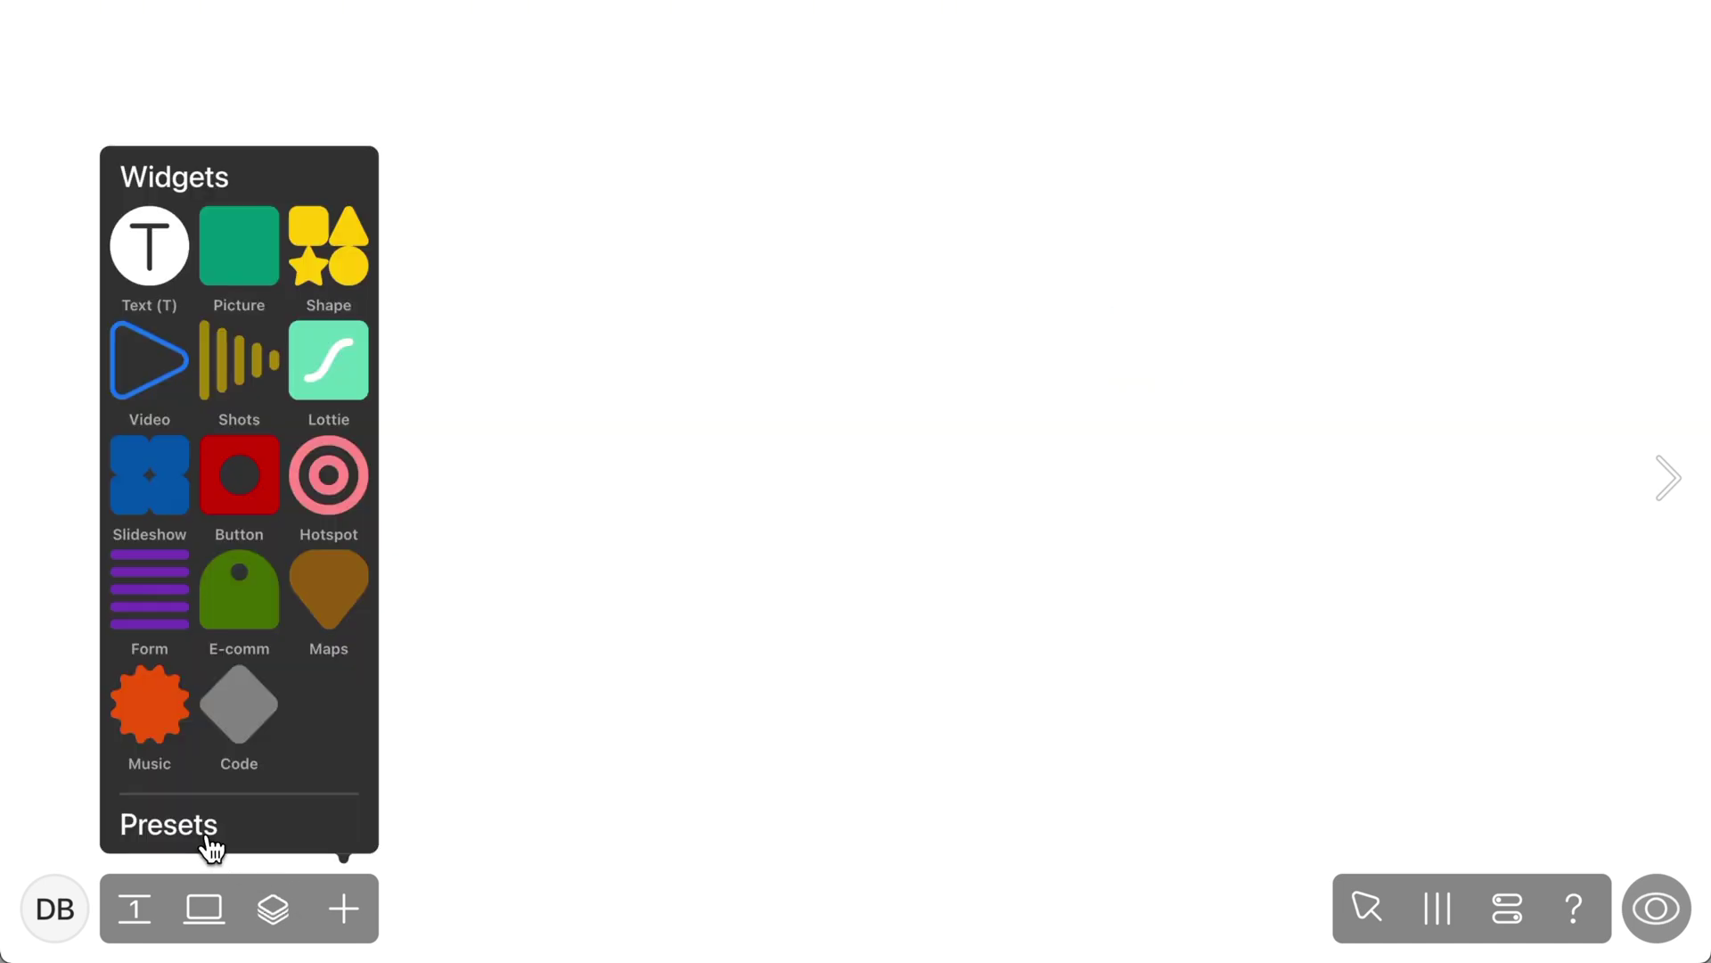
- Add the Link typography preset to the page
{"action": "left_click", "coordinate": [211, 845]}
{"action": "mouse_move", "coordinate": [238, 456]}
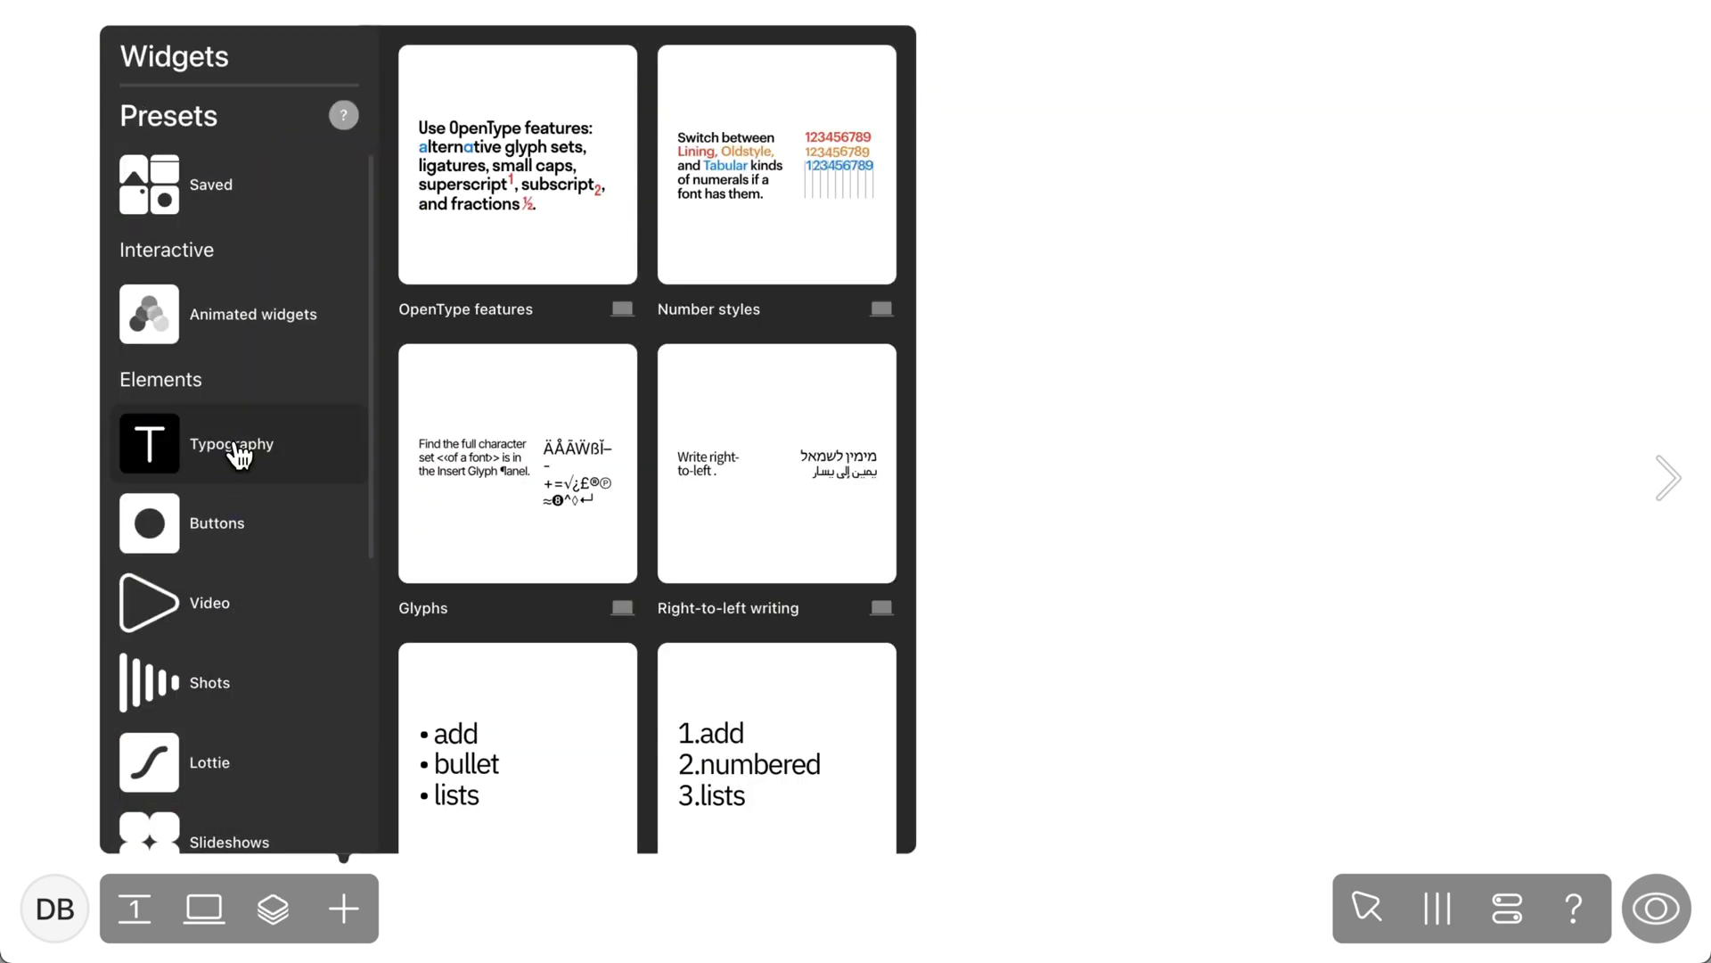
{"action": "scroll", "coordinate": [554, 706], "scroll_direction": "down", "scroll_amount": 1}
{"action": "left_click", "coordinate": [514, 667]}
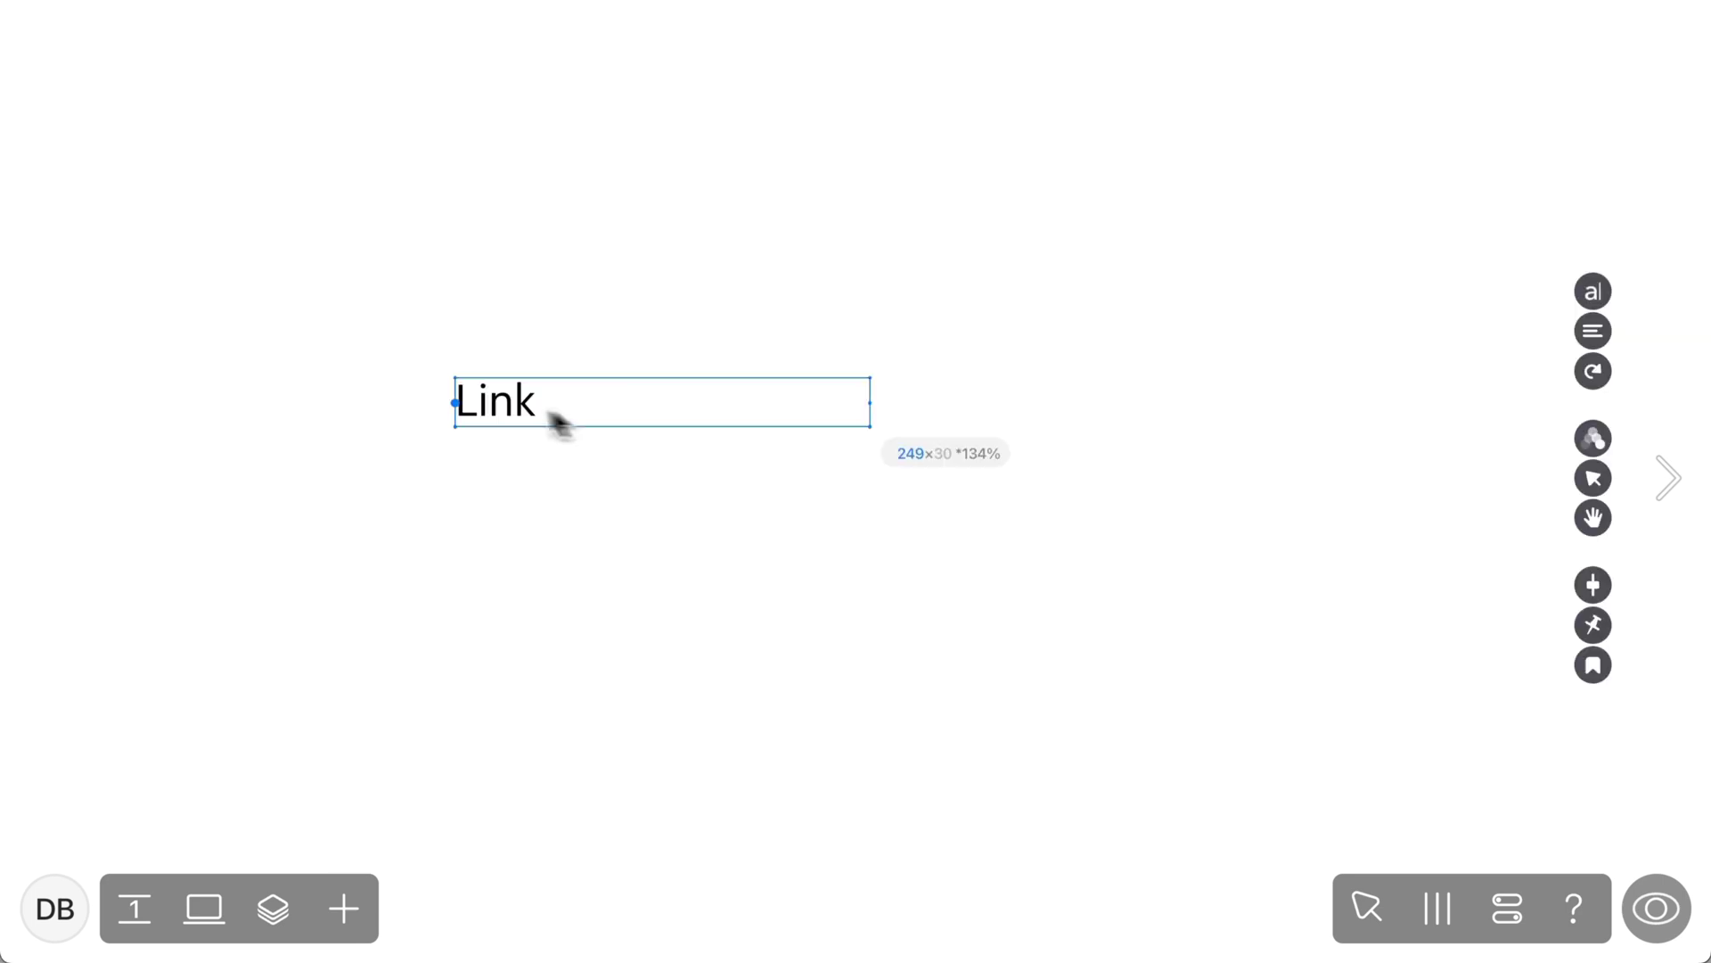
- Set the Link text's link type to a page number
{"action": "left_click", "coordinate": [491, 406]}
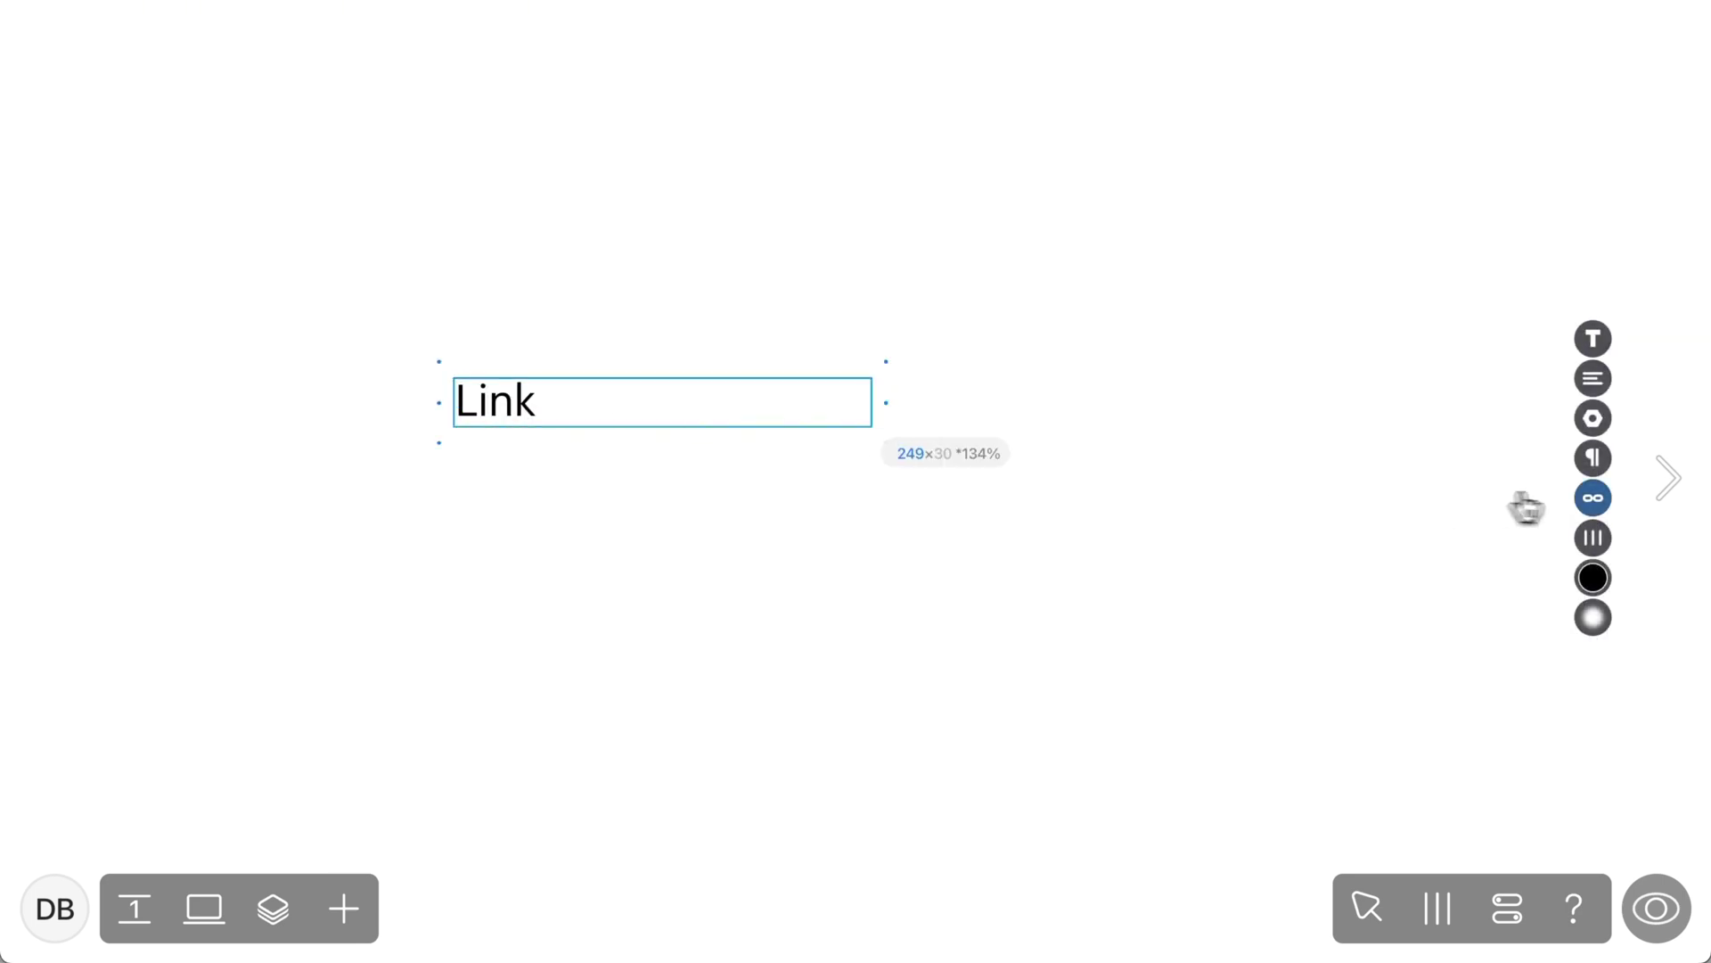
{"action": "left_click", "coordinate": [1594, 501]}
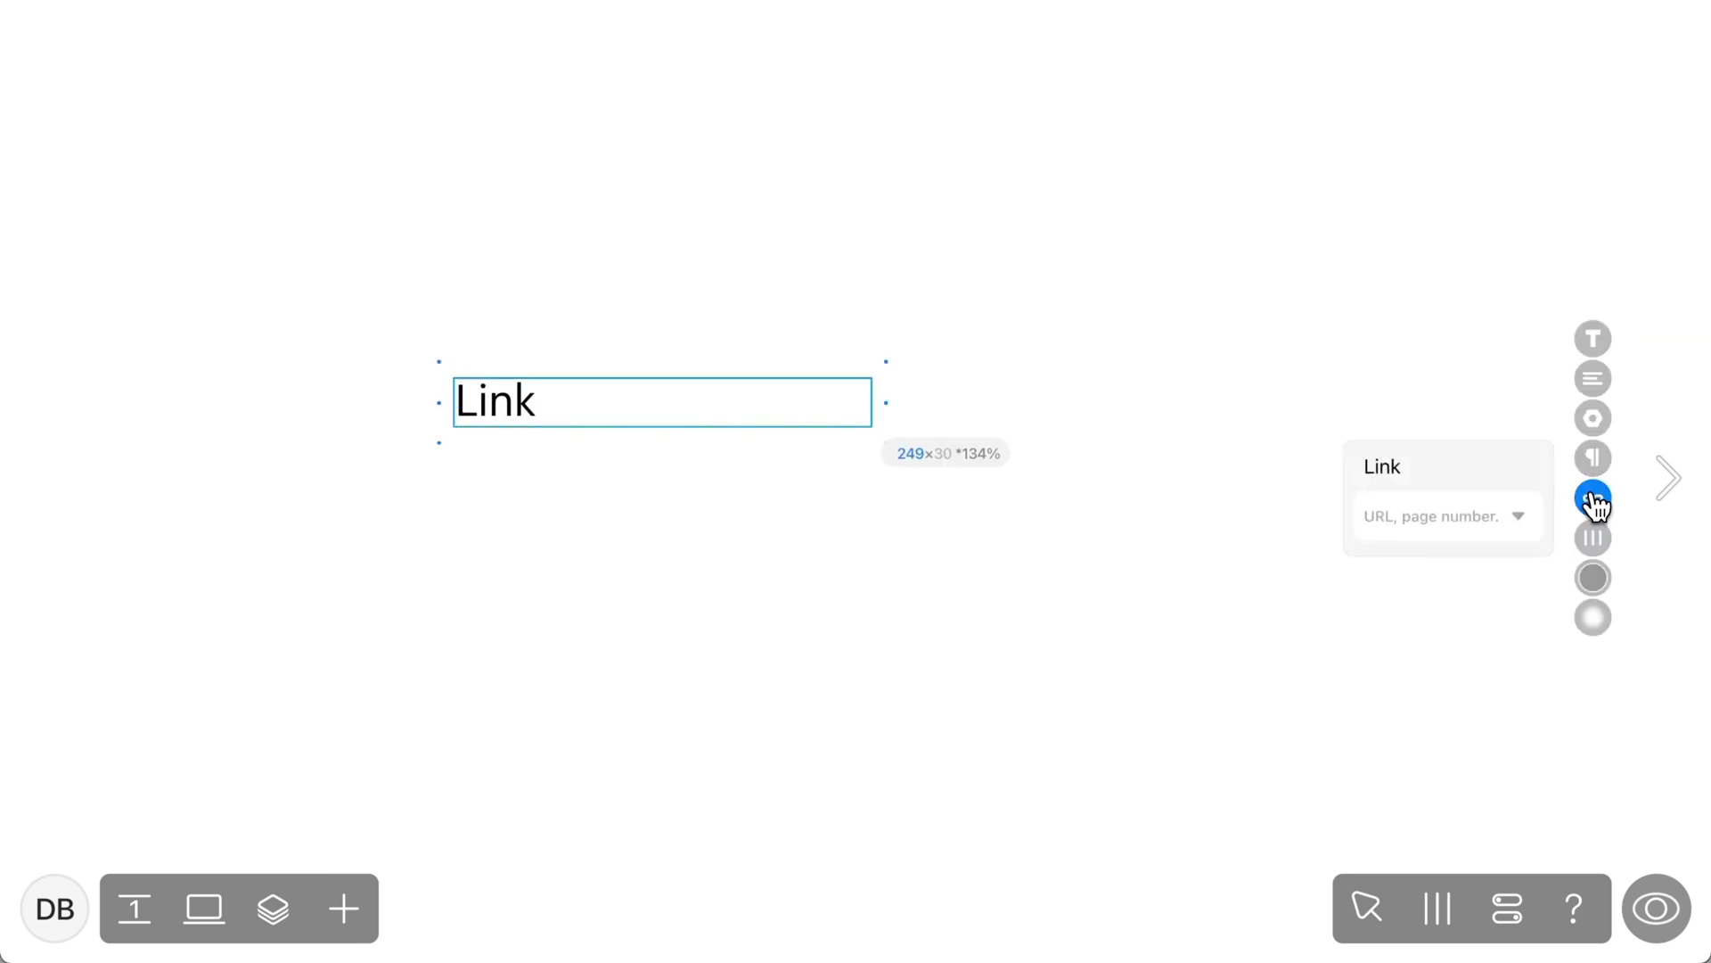
{"action": "left_click", "coordinate": [1518, 517]}
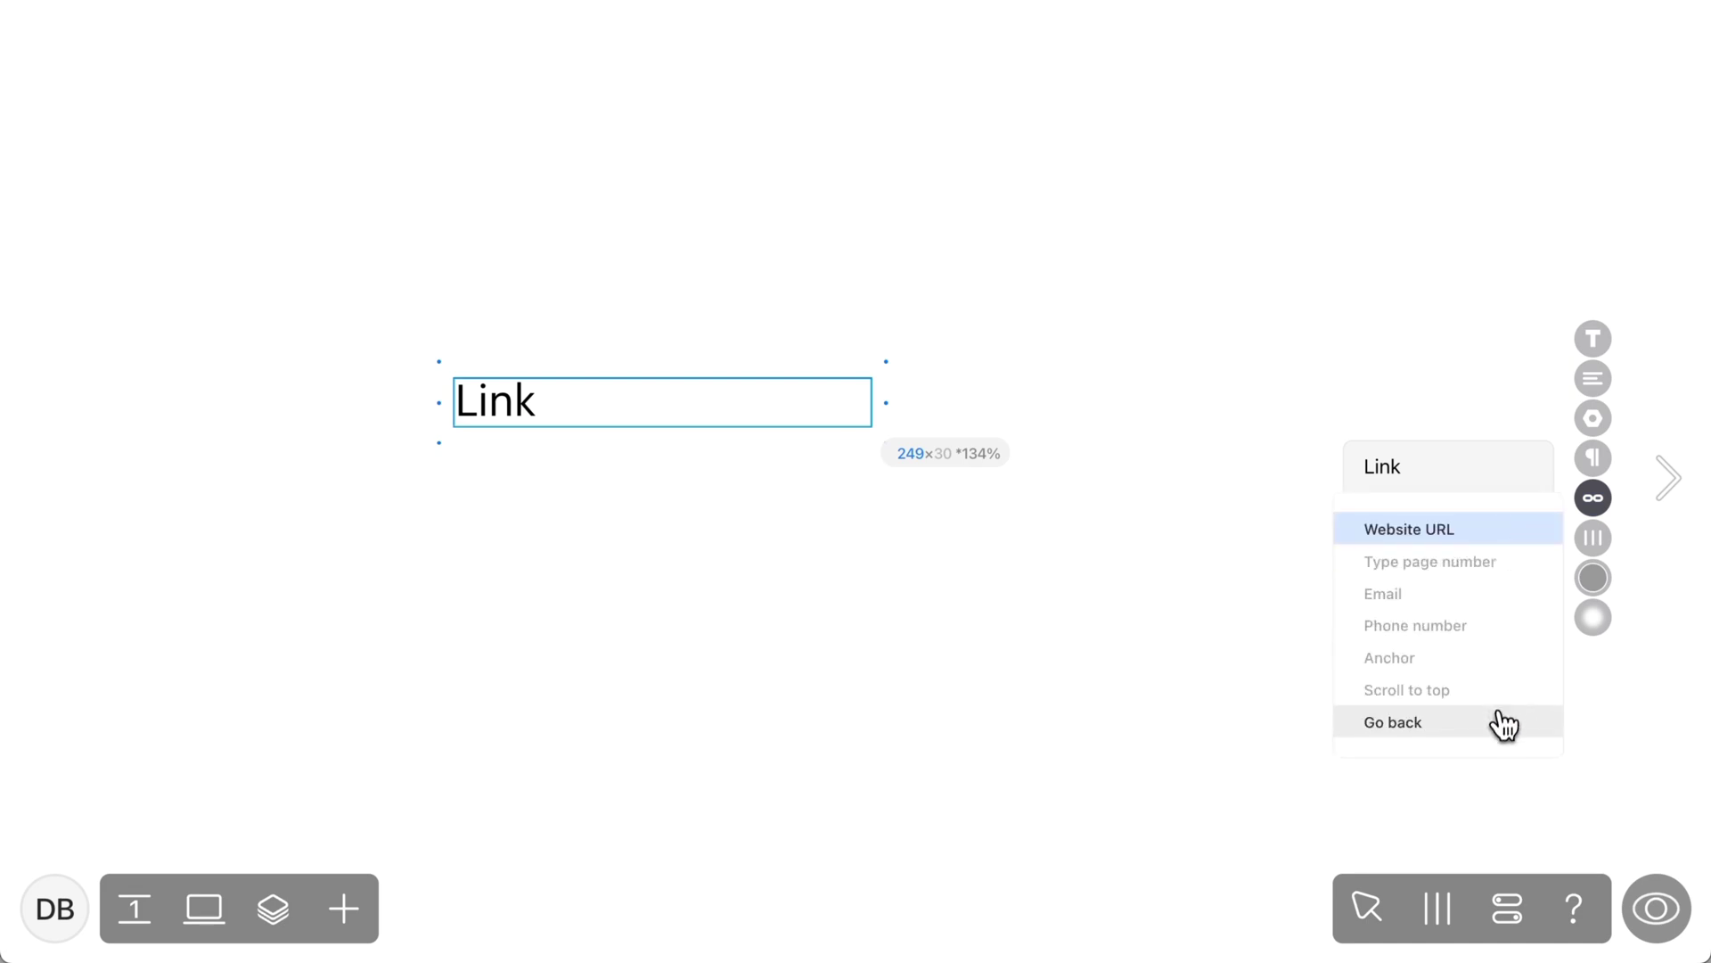
{"action": "left_click", "coordinate": [1479, 564]}
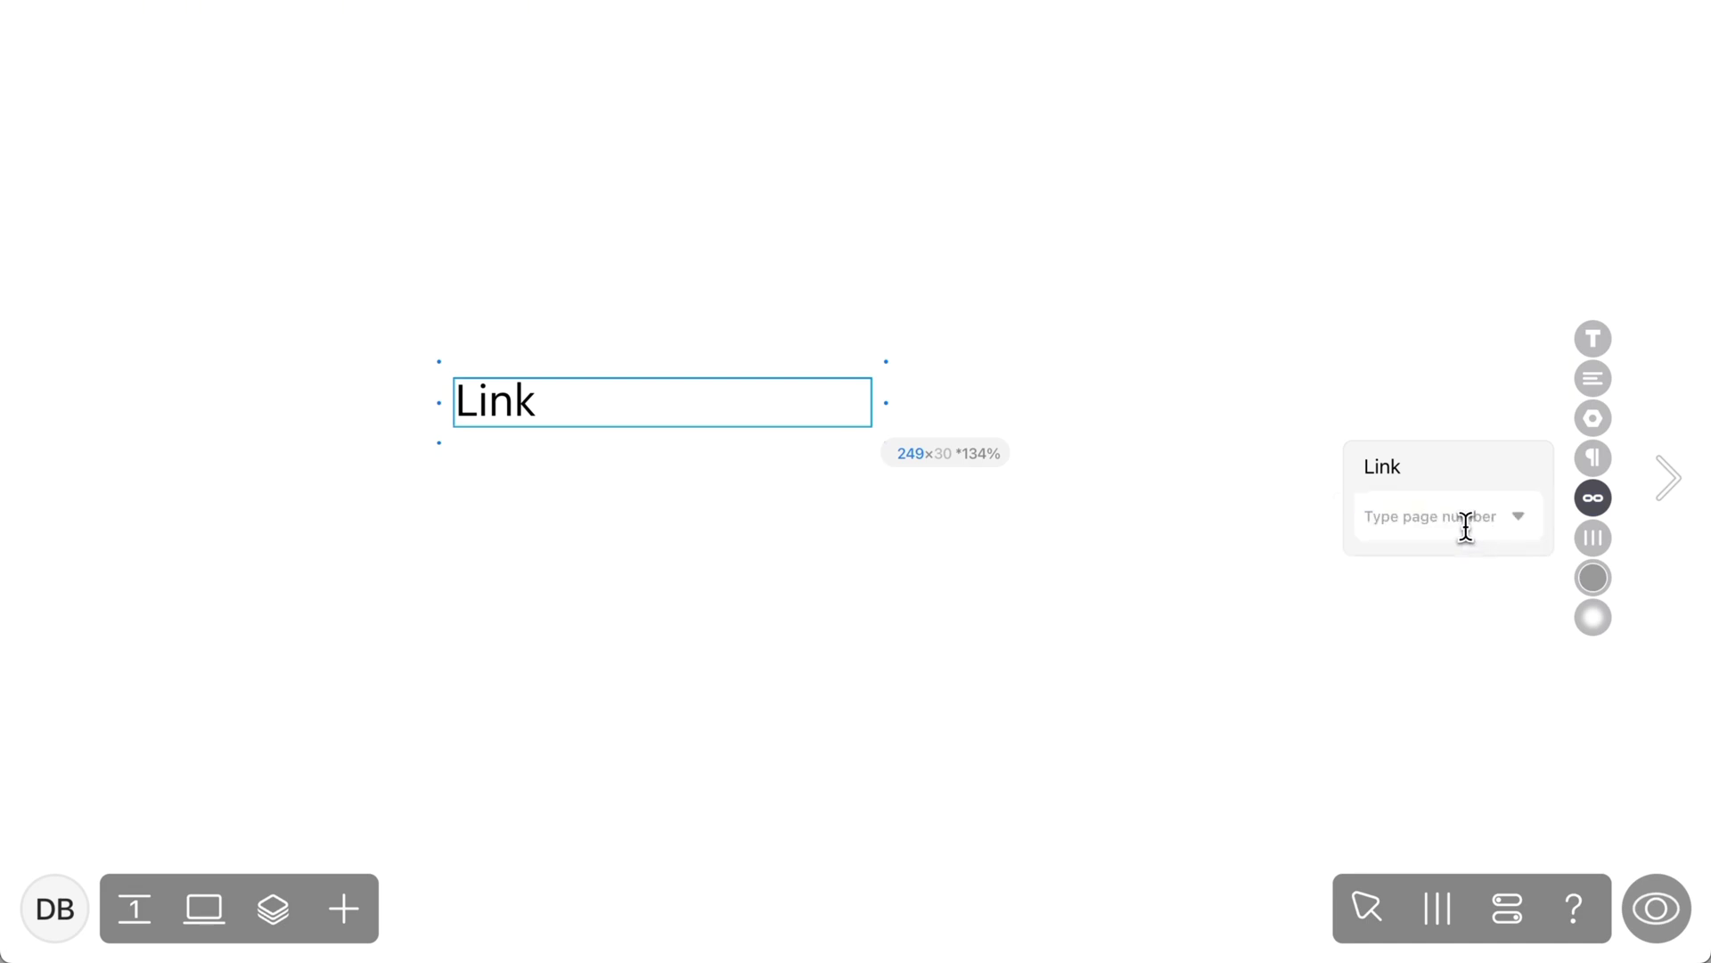
- Link to page 2 and turn the New Style link style into Red Link: dark red, no underline
{"action": "type", "text": "2"}
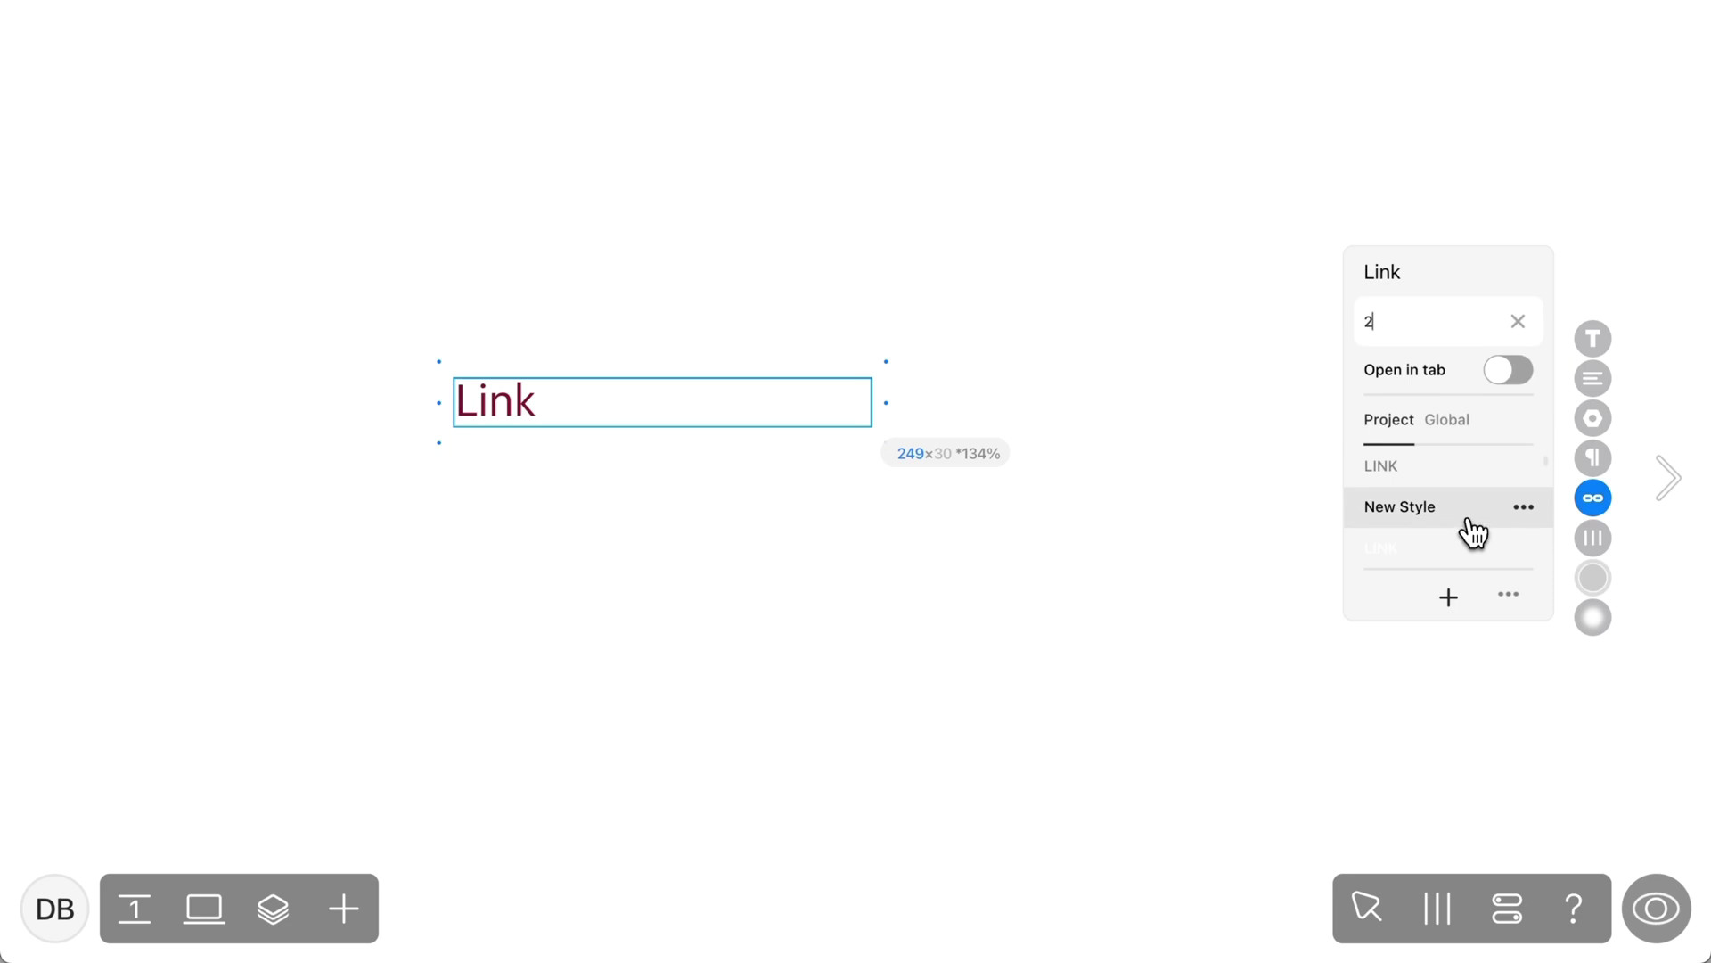
{"action": "left_click", "coordinate": [1524, 508]}
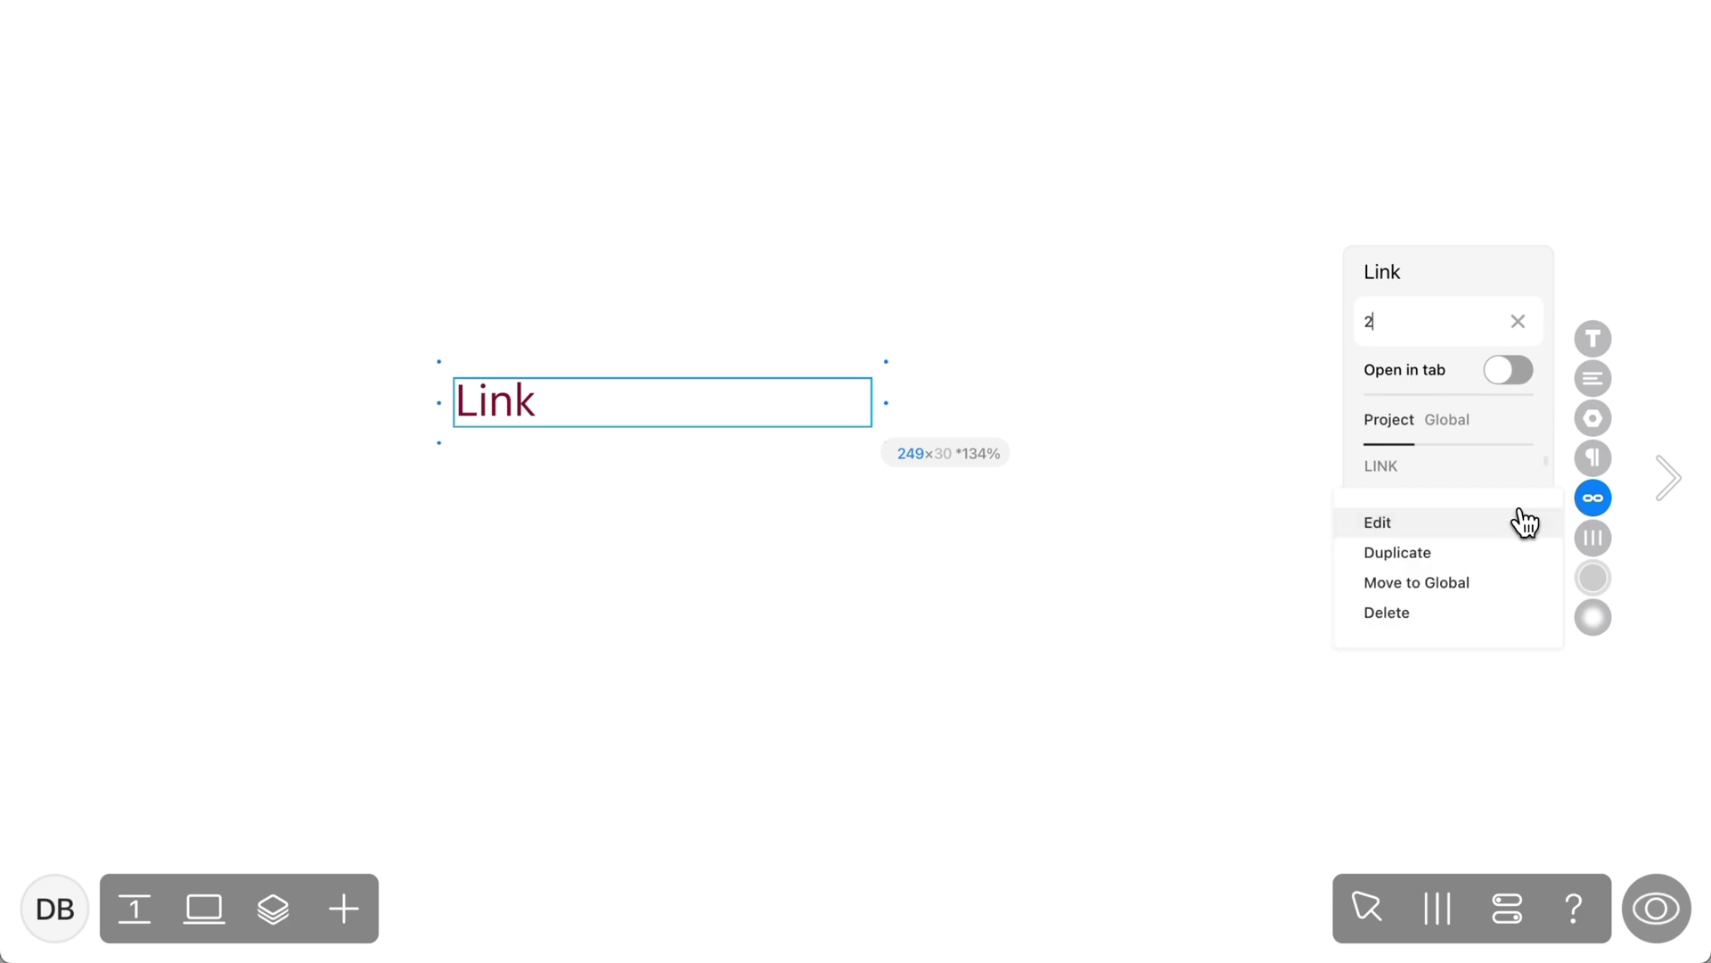
{"action": "left_click", "coordinate": [1385, 532]}
{"action": "triple_click", "coordinate": [1411, 254]}
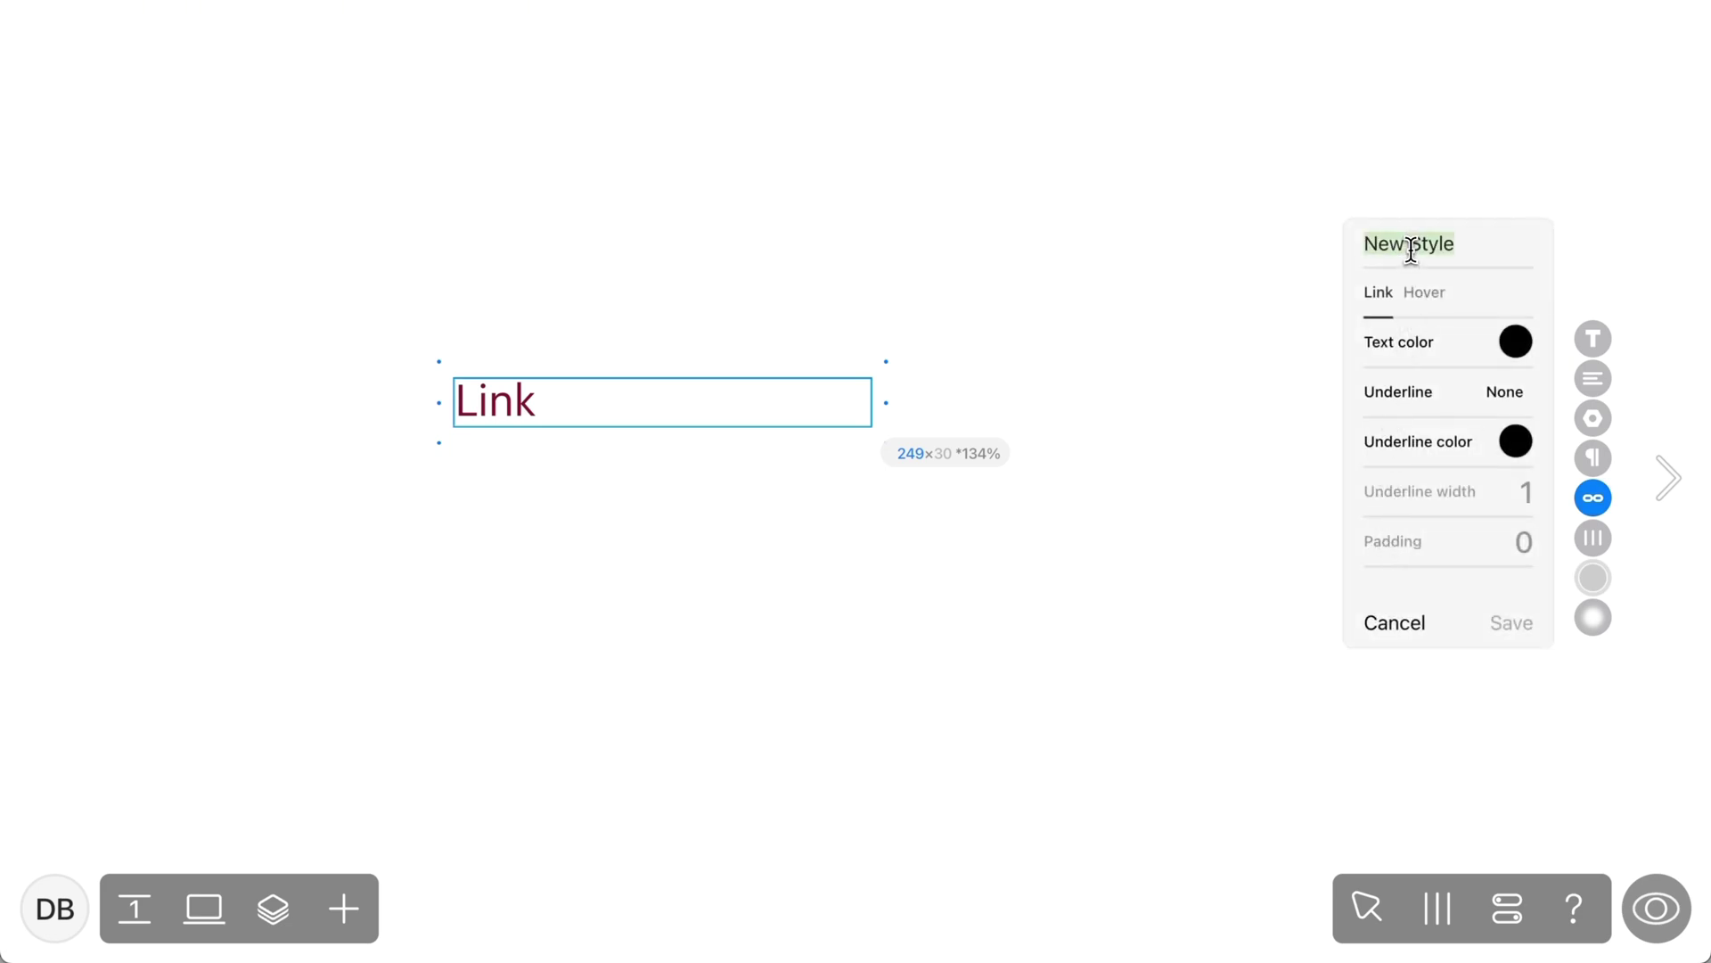
{"action": "type", "text": "Red Link"}
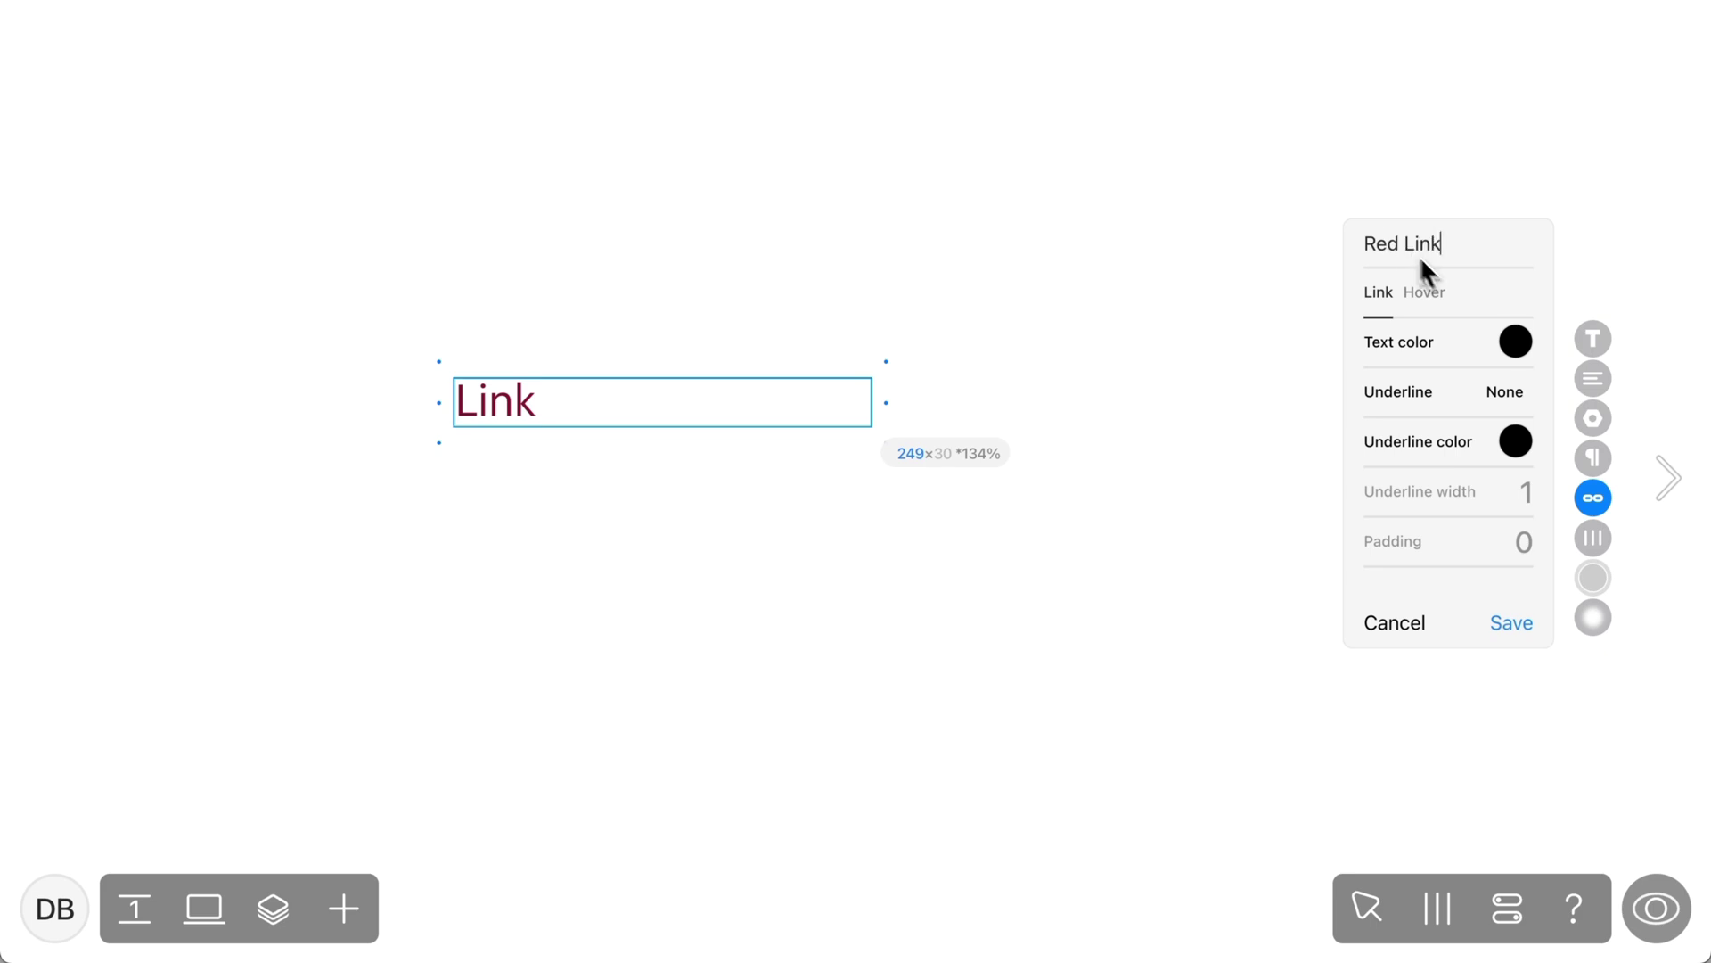
{"action": "left_click", "coordinate": [1518, 348]}
{"action": "left_click", "coordinate": [1394, 419]}
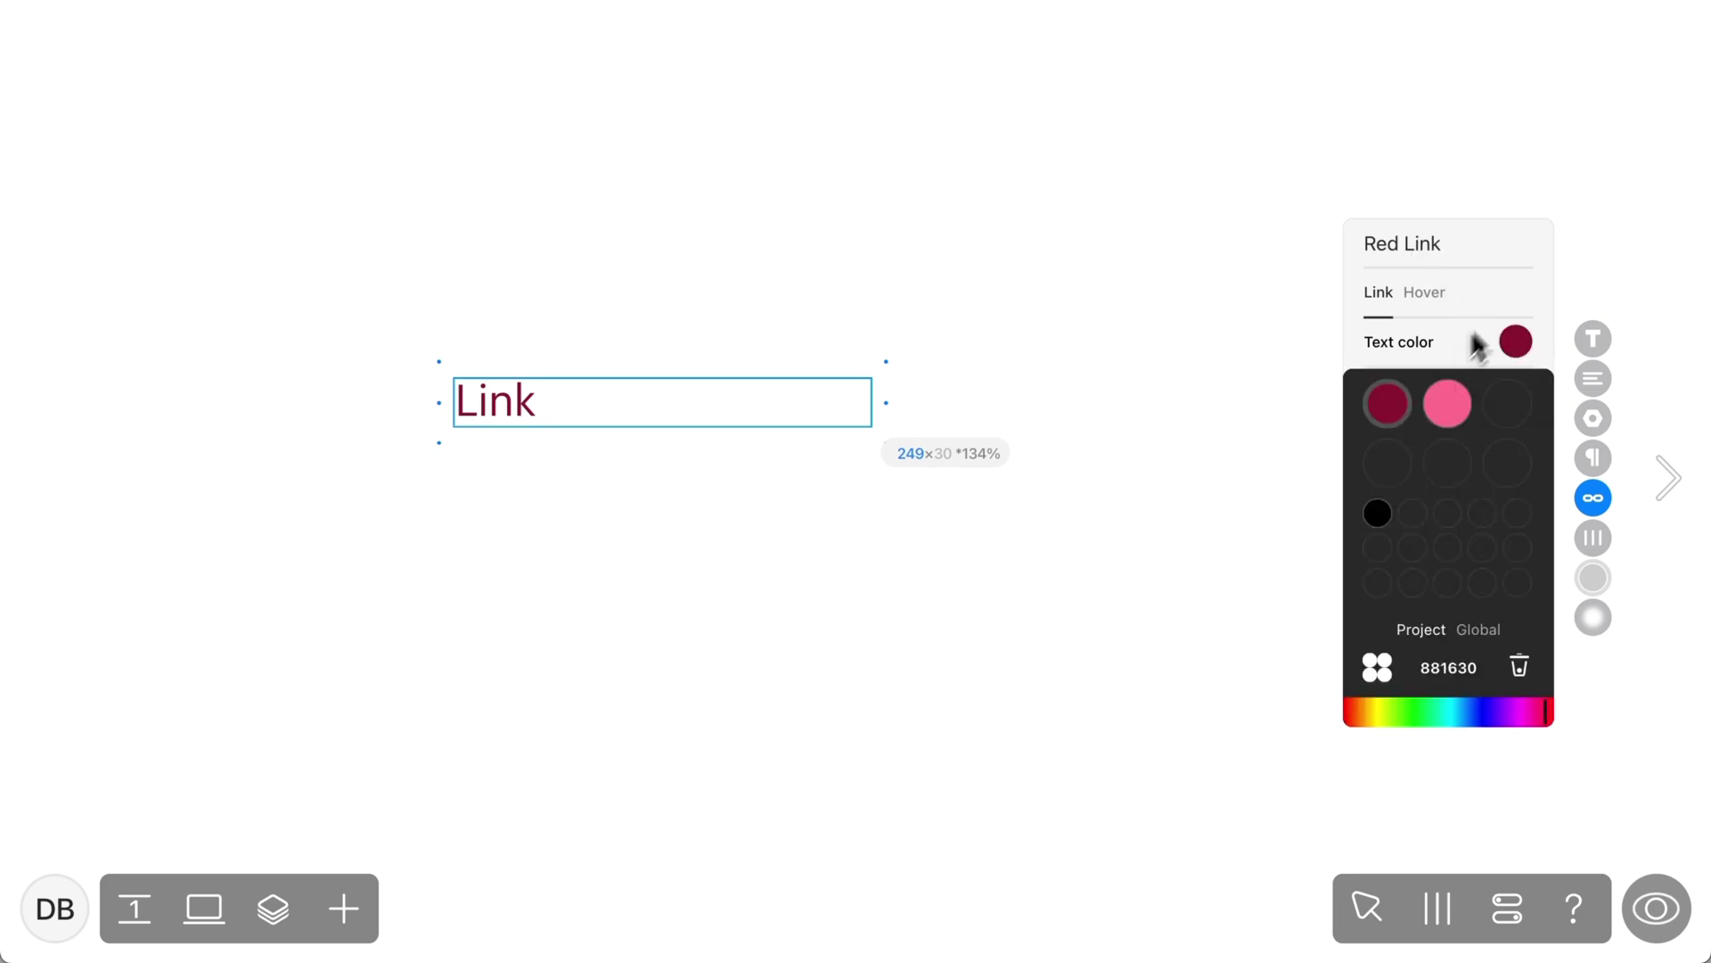
{"action": "left_click", "coordinate": [1501, 303]}
{"action": "left_click", "coordinate": [1513, 394]}
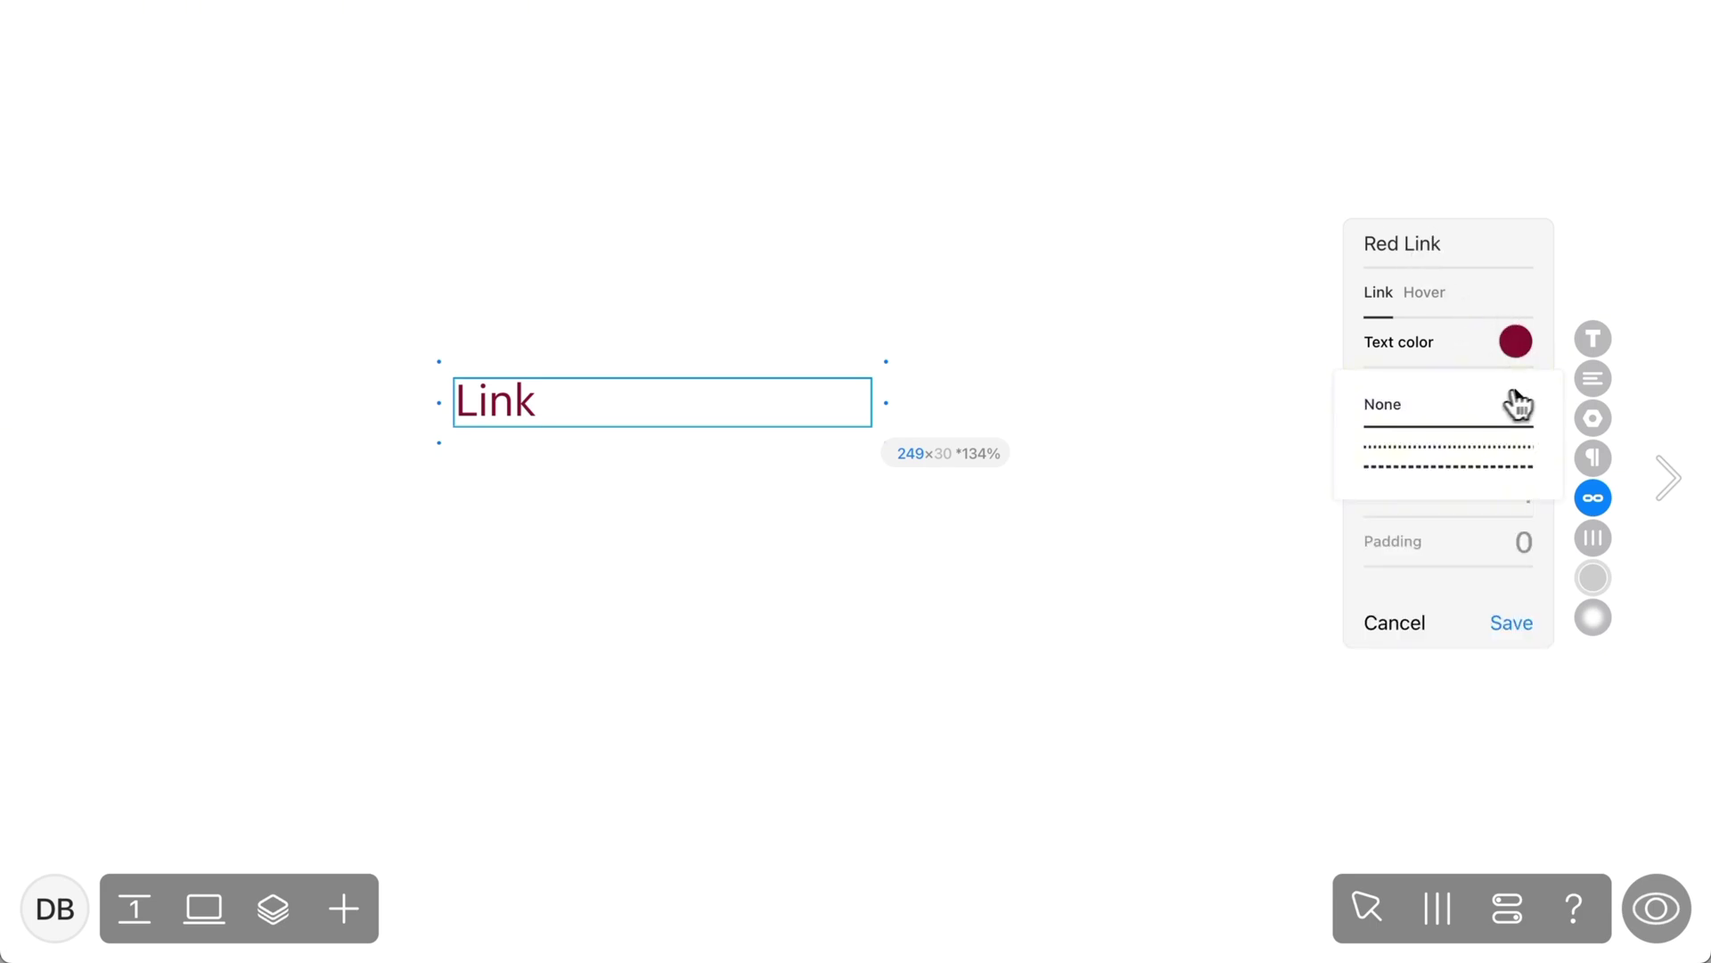
{"action": "left_click", "coordinate": [1439, 416]}
- Give Red Link's hover state pink text and a solid pink underline, then save it
{"action": "left_click", "coordinate": [1422, 296]}
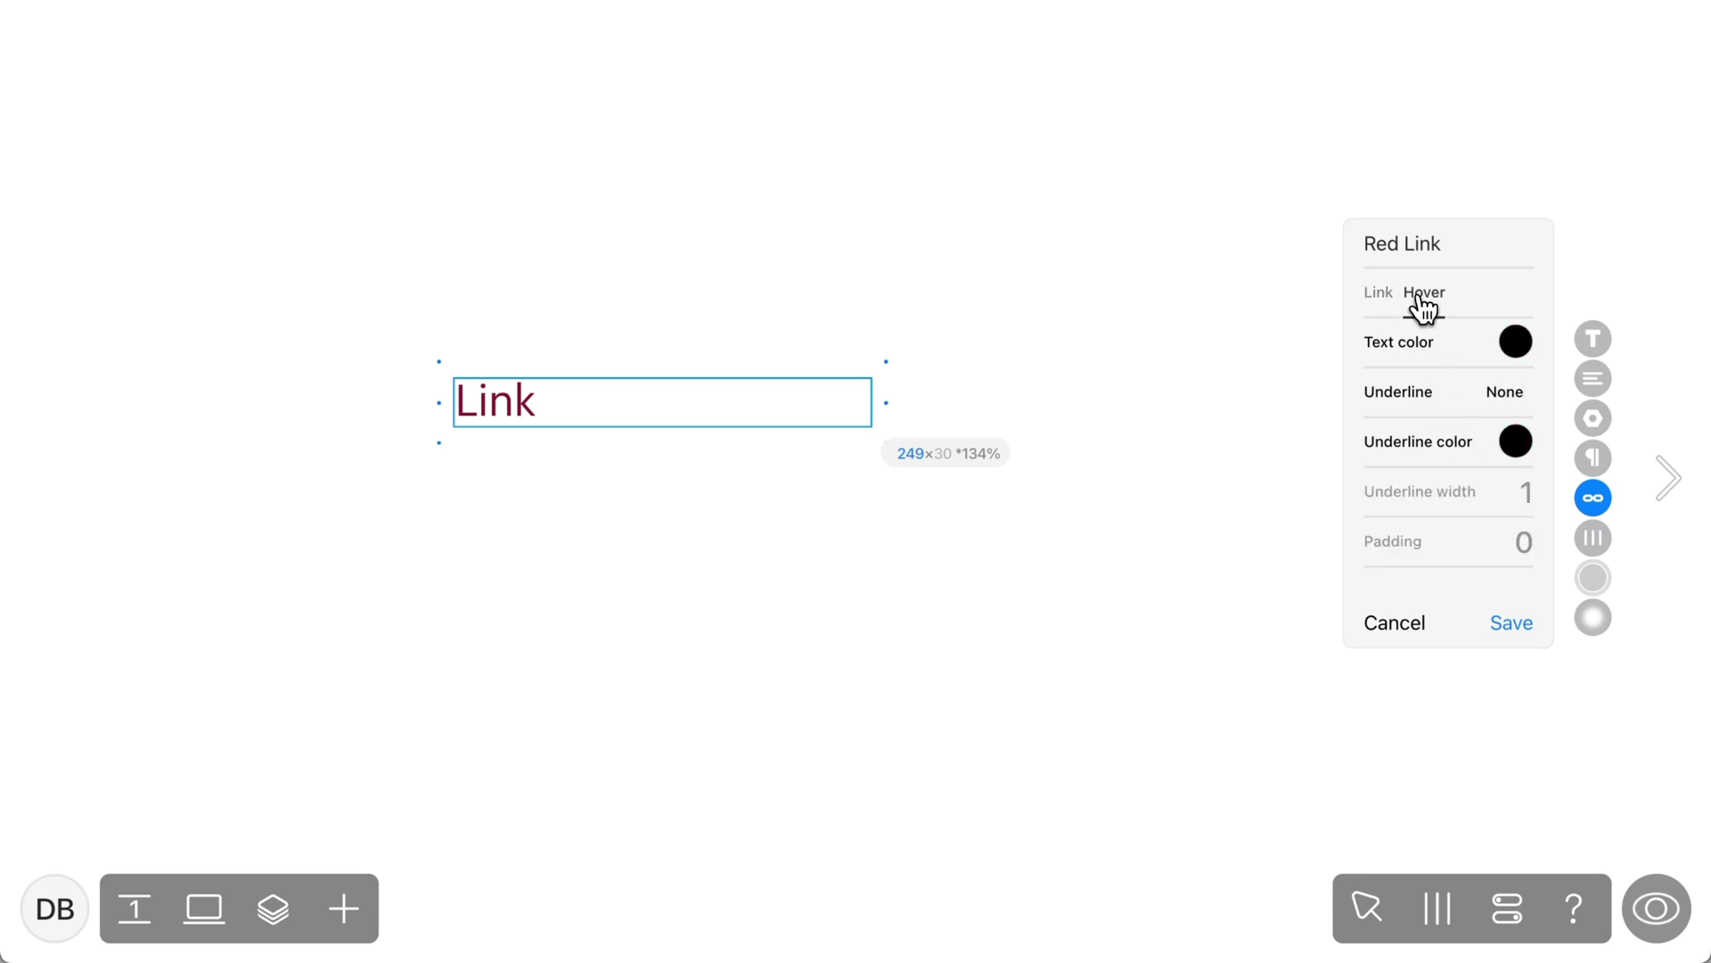
{"action": "left_click", "coordinate": [1519, 353]}
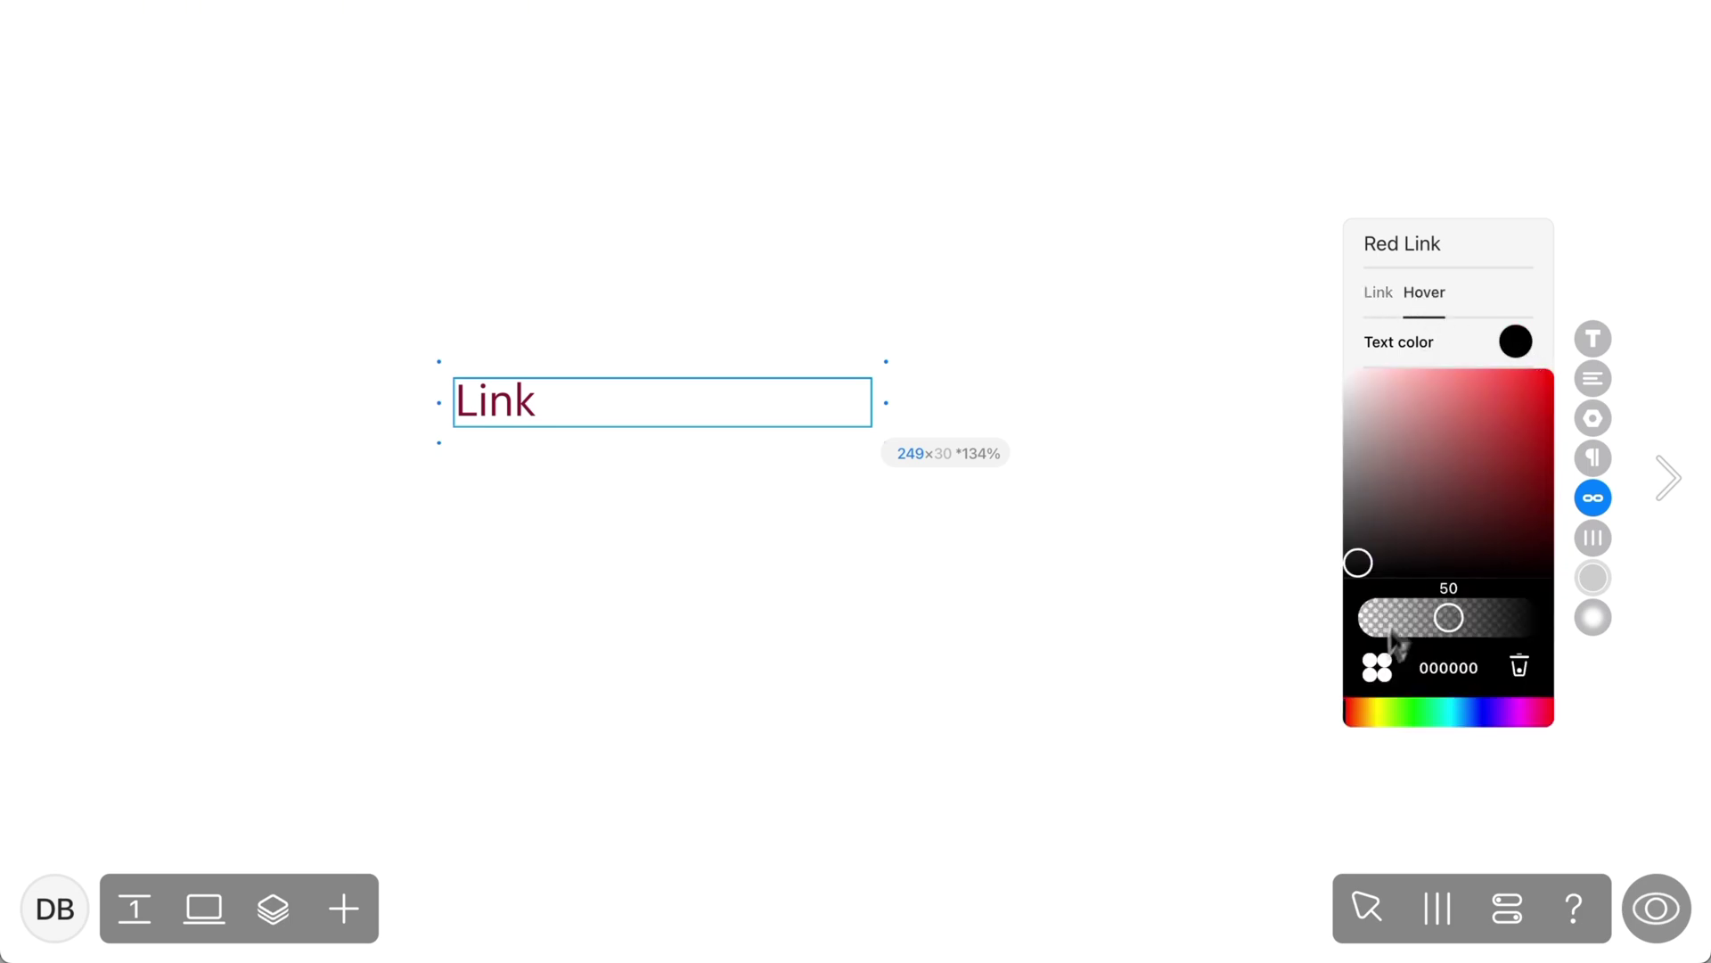
{"action": "left_click", "coordinate": [1377, 664]}
{"action": "left_click", "coordinate": [1451, 399]}
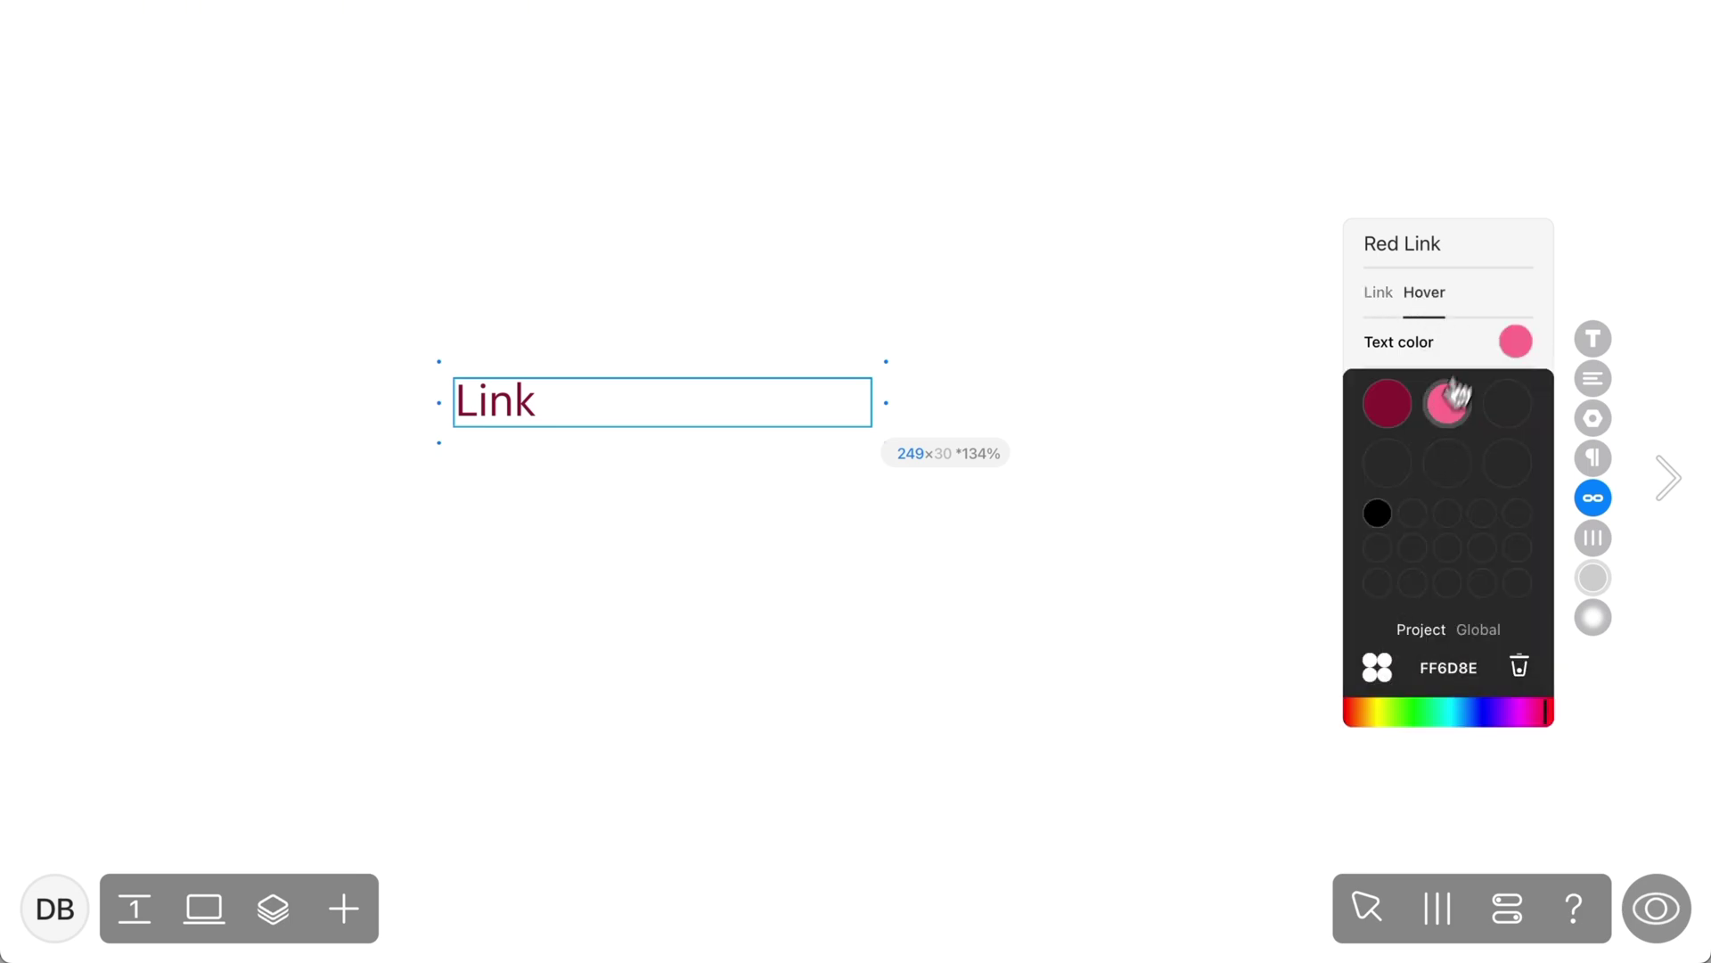
{"action": "left_click", "coordinate": [1494, 298]}
{"action": "left_click", "coordinate": [1509, 397]}
{"action": "left_click", "coordinate": [1498, 426]}
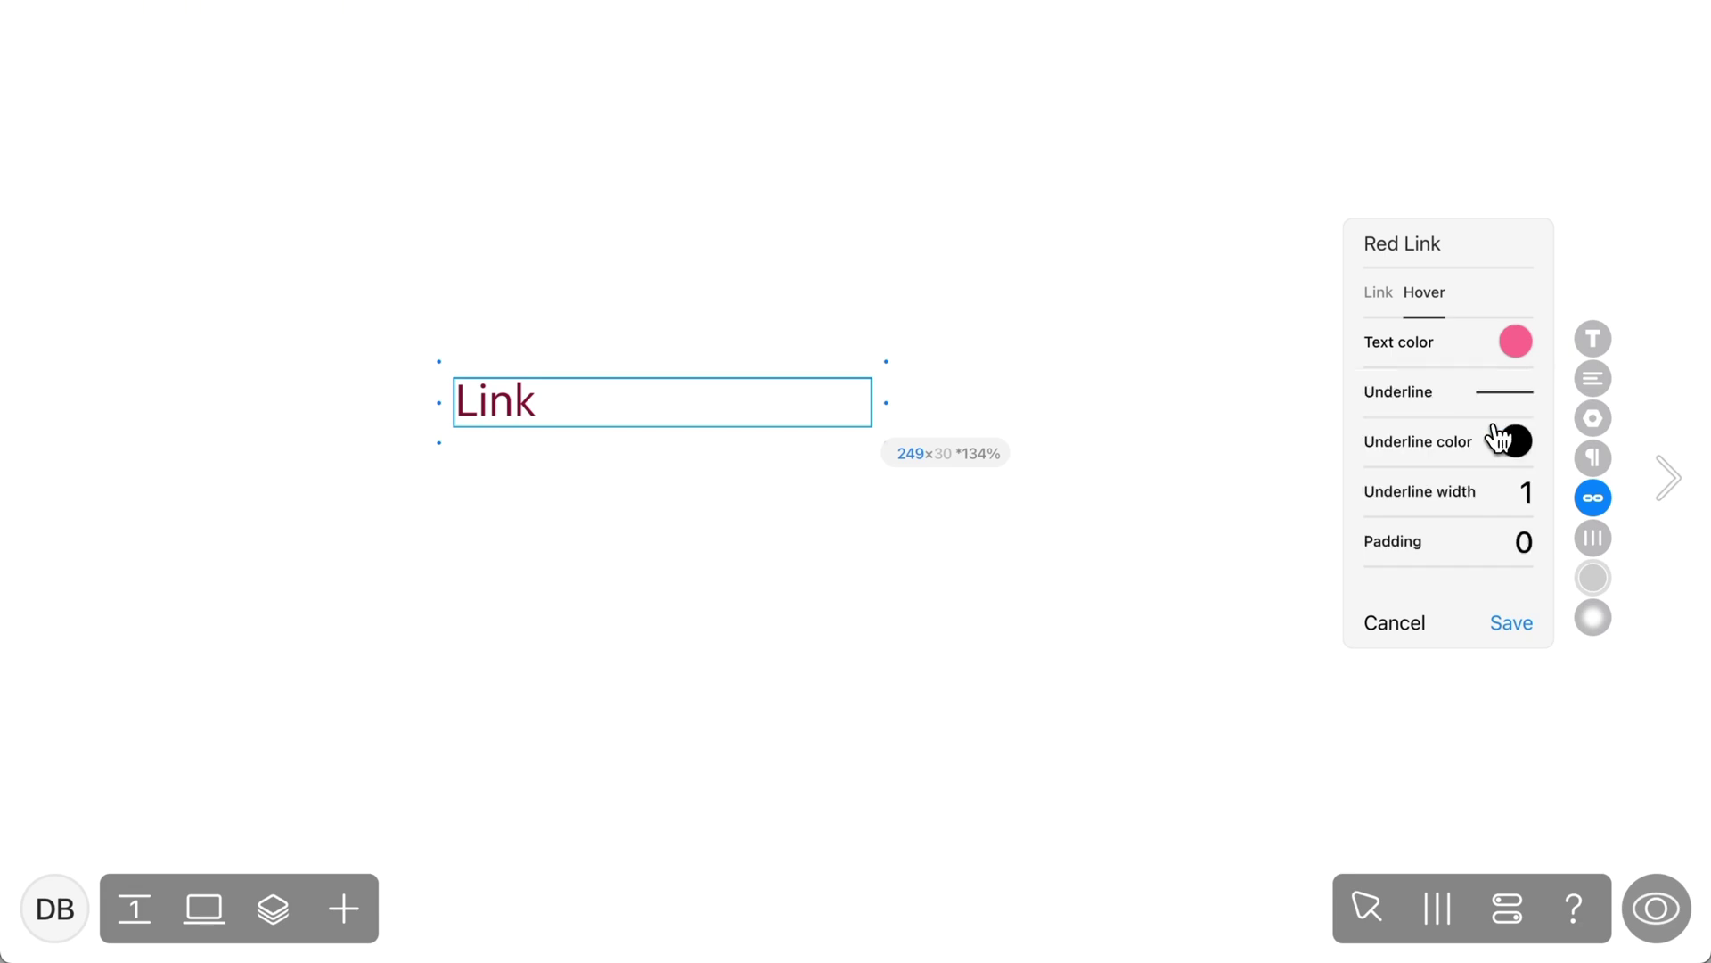
{"action": "left_click", "coordinate": [1516, 441]}
{"action": "left_click", "coordinate": [1449, 98]}
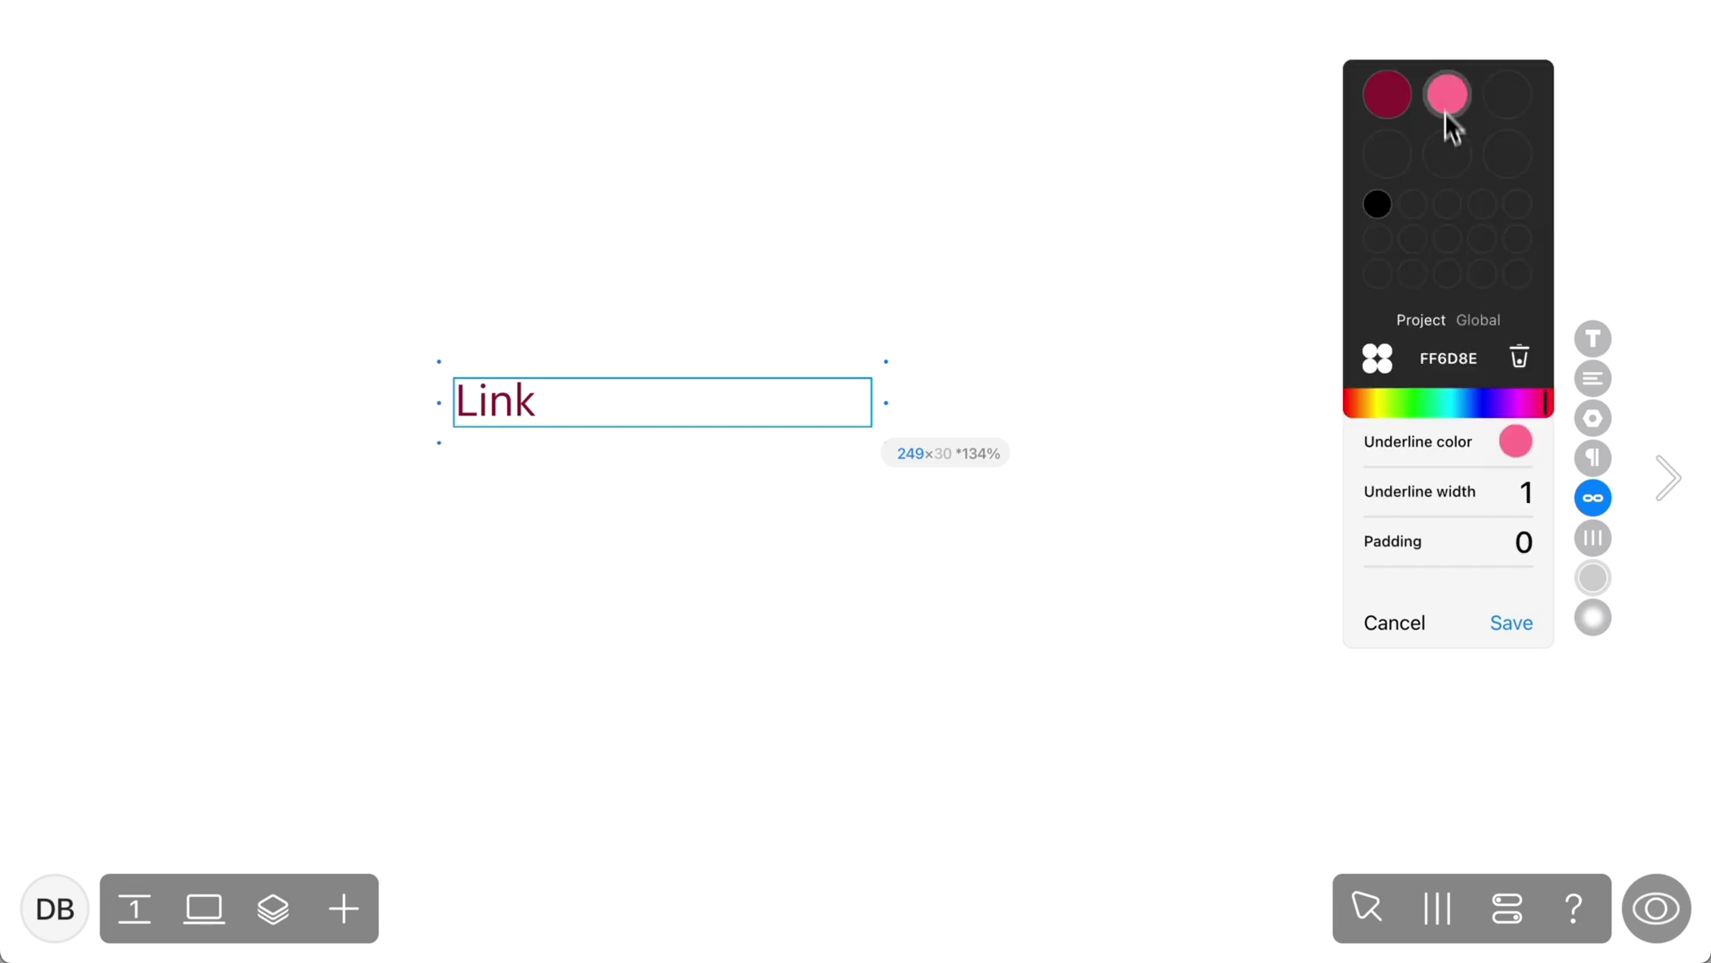
{"action": "left_click", "coordinate": [1475, 491]}
{"action": "left_click", "coordinate": [1512, 622]}
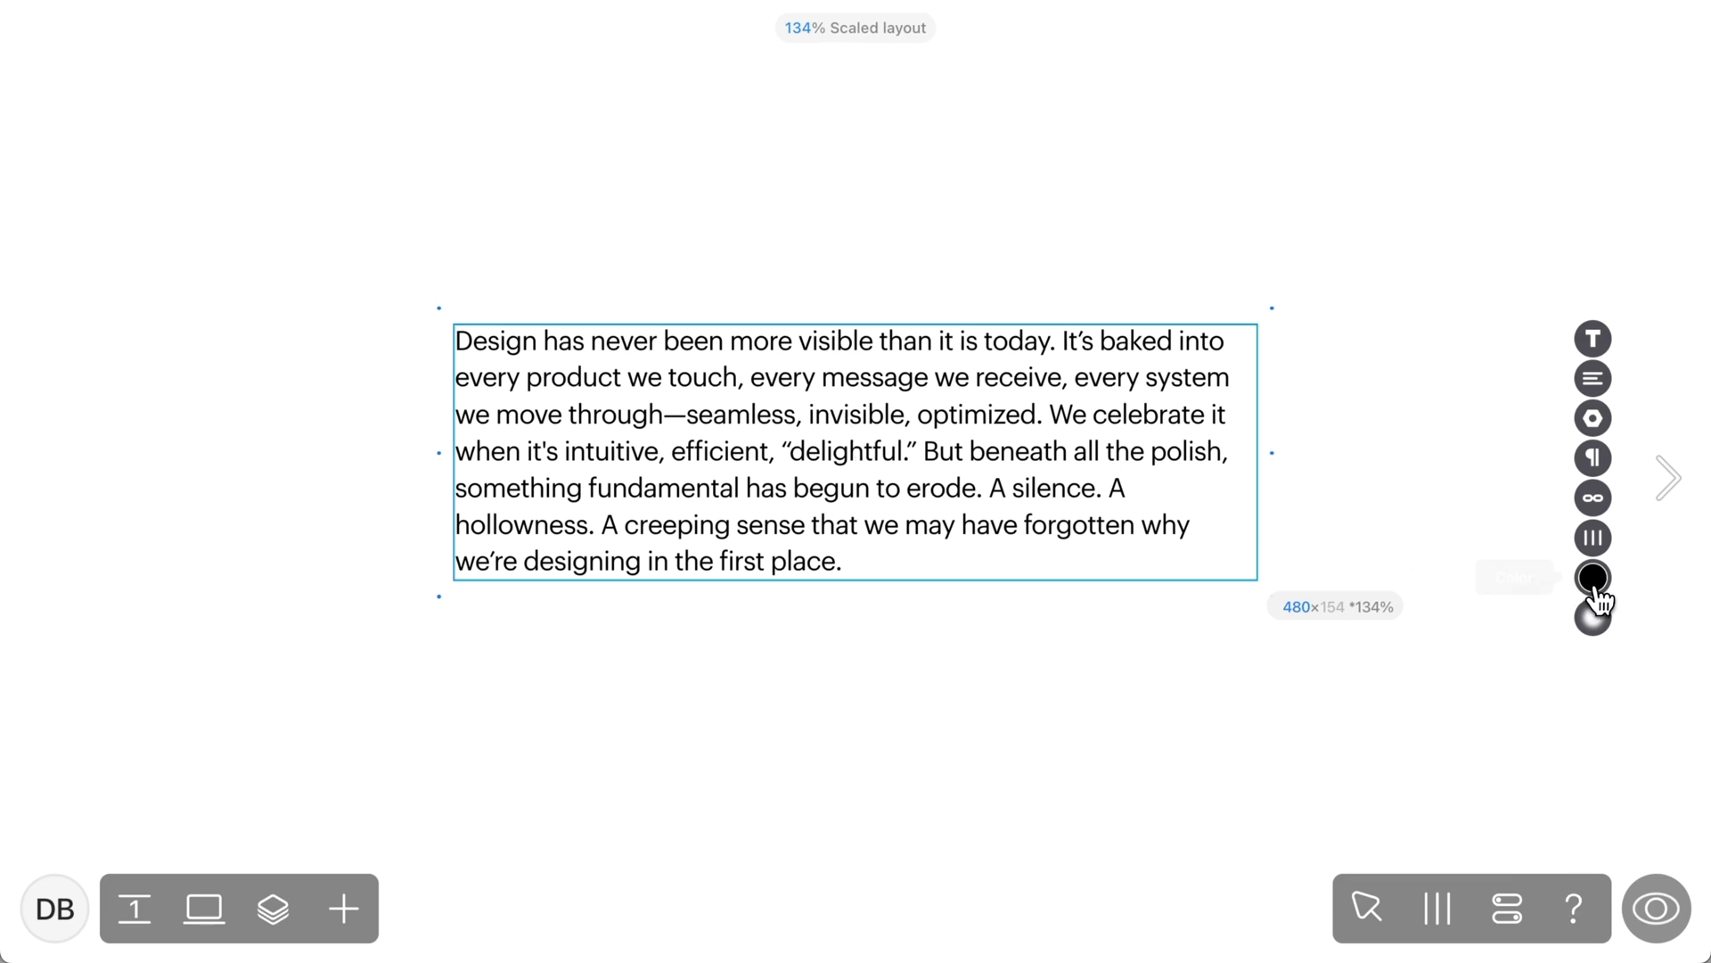
- Try dark red, pink, blue and navy on the paragraph, then reset it to black 000000
{"action": "left_click", "coordinate": [1594, 579]}
{"action": "left_click", "coordinate": [1388, 437]}
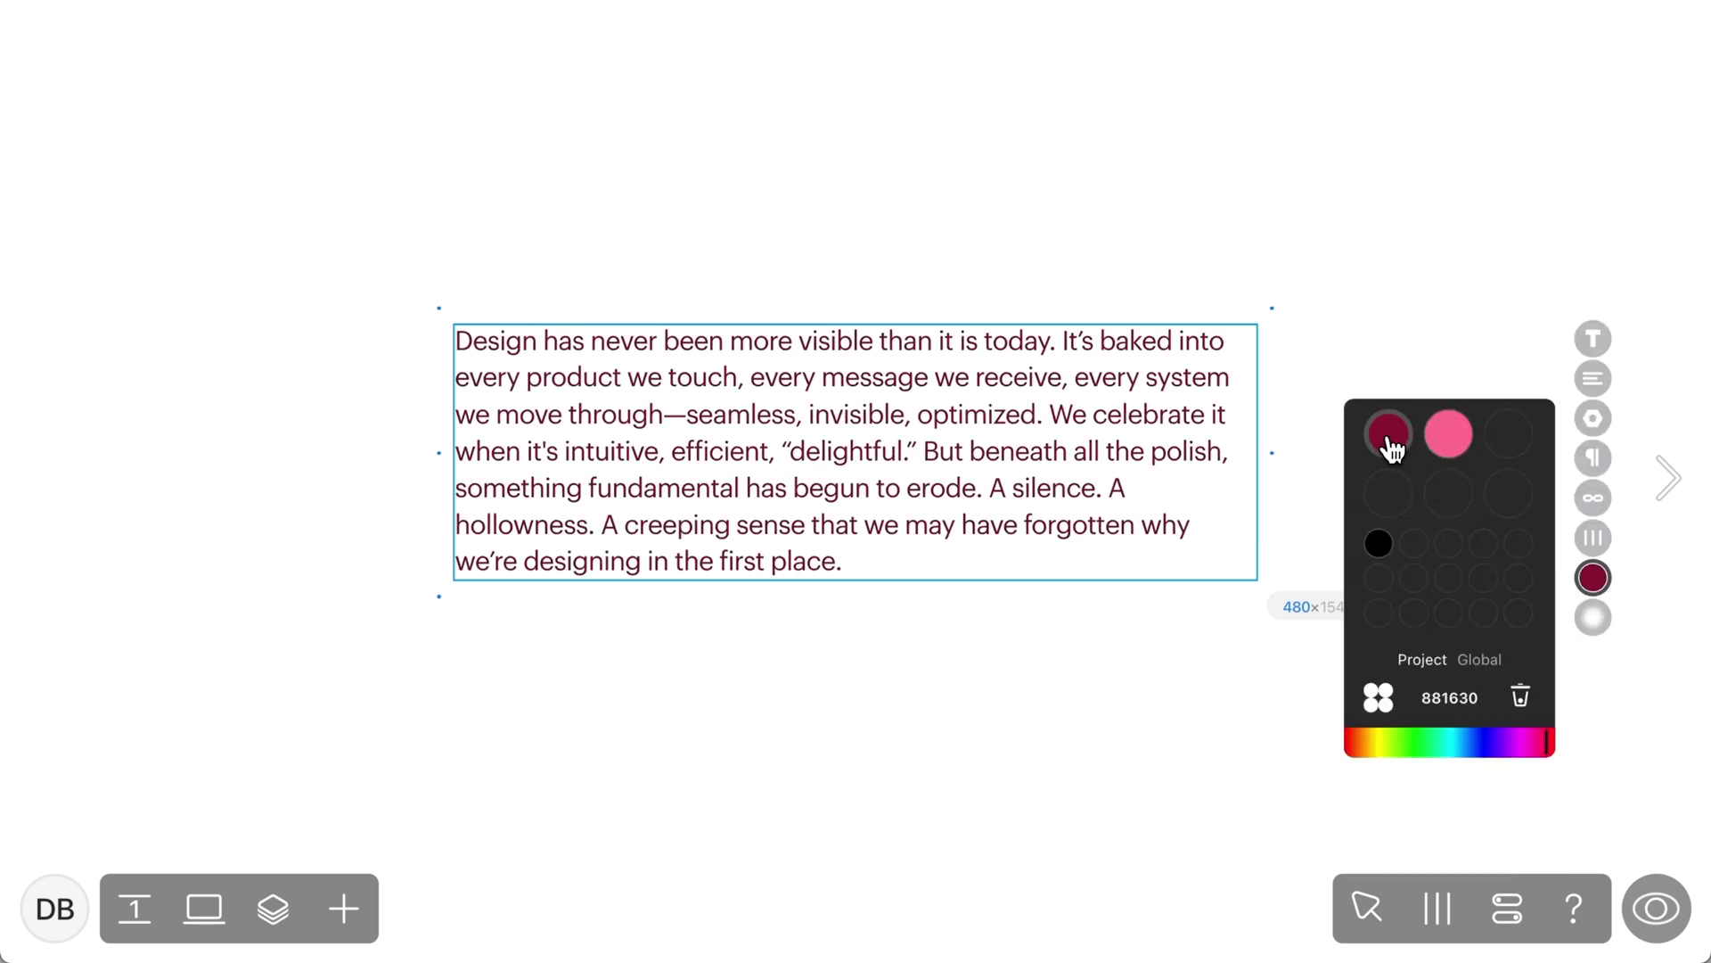
{"action": "left_click", "coordinate": [1445, 442]}
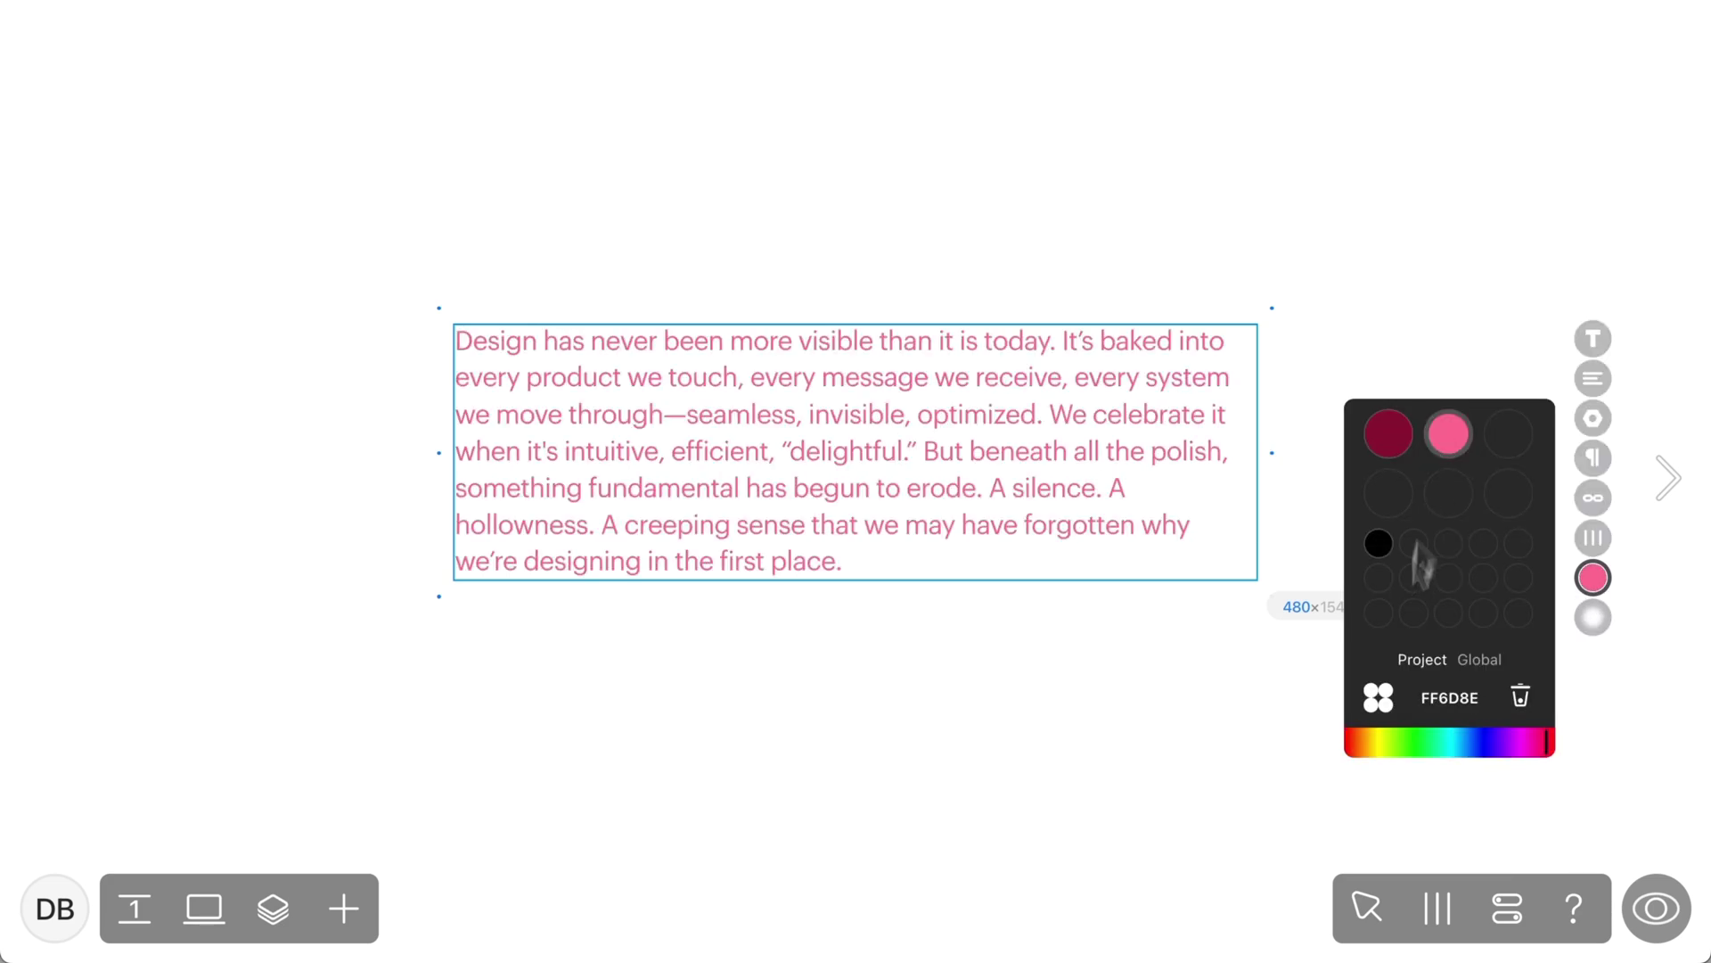
{"action": "left_click", "coordinate": [1377, 697]}
{"action": "left_click", "coordinate": [1499, 436]}
{"action": "left_click", "coordinate": [1482, 740]}
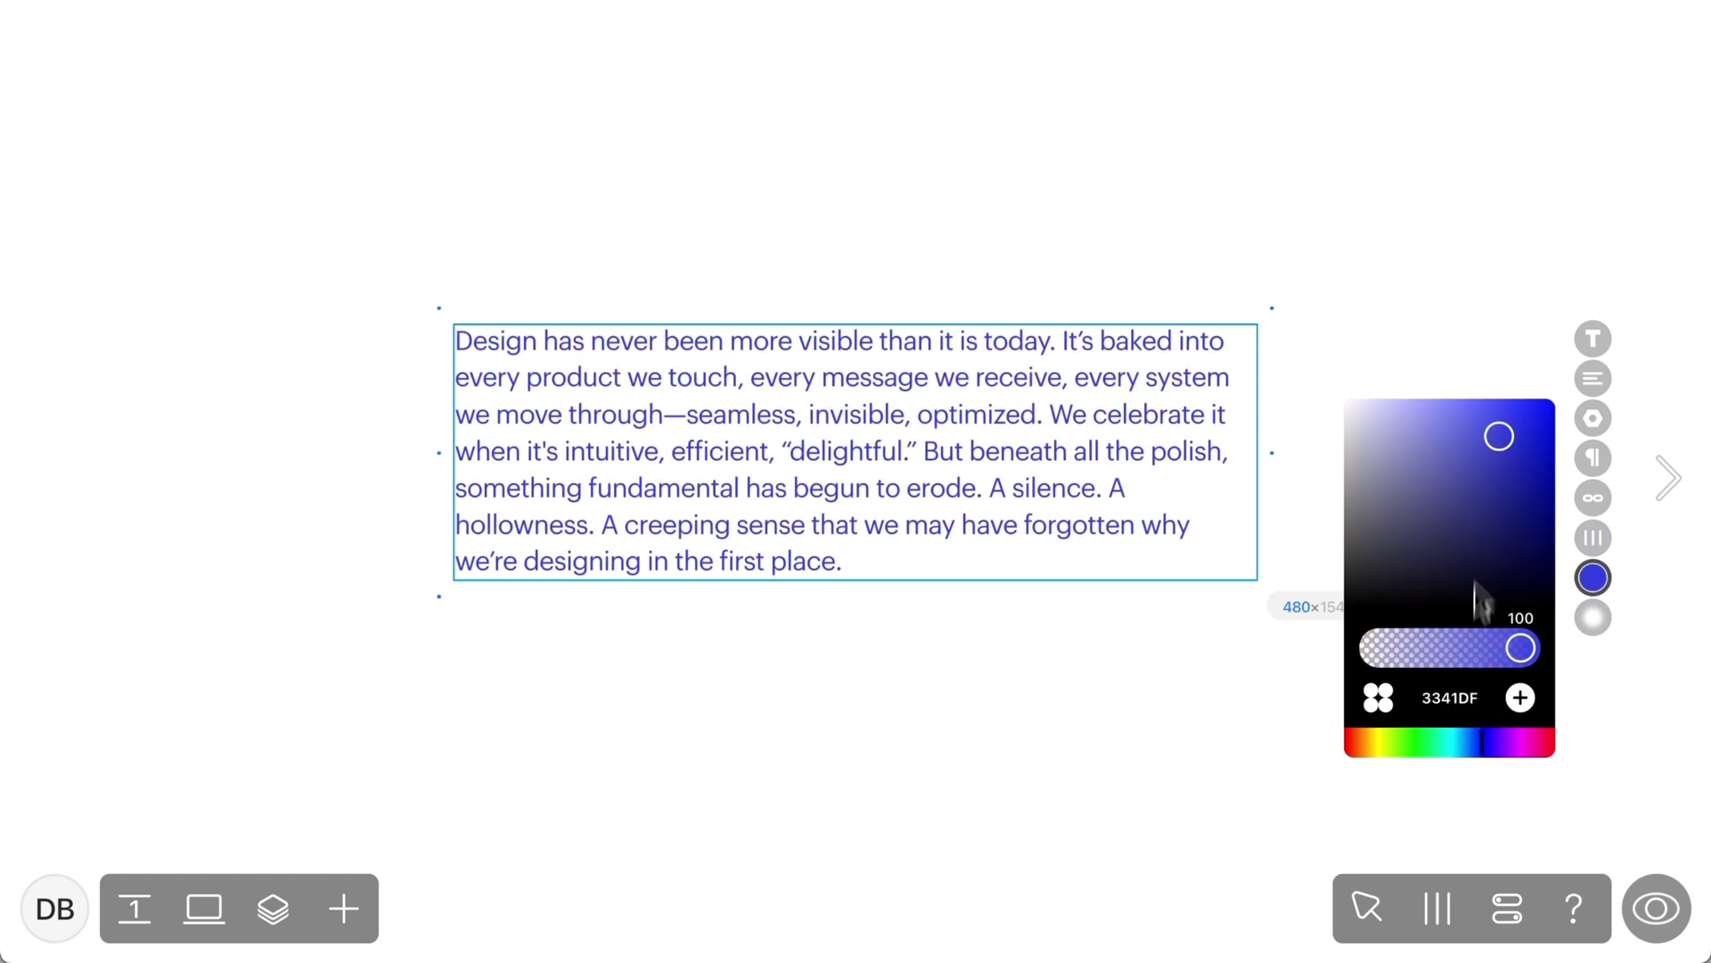
{"action": "mouse_move", "coordinate": [1488, 512]}
{"action": "left_mouse_down"}
{"action": "mouse_move", "coordinate": [1479, 485]}
{"action": "mouse_move", "coordinate": [1459, 508]}
{"action": "mouse_move", "coordinate": [1504, 526]}
{"action": "left_mouse_up"}
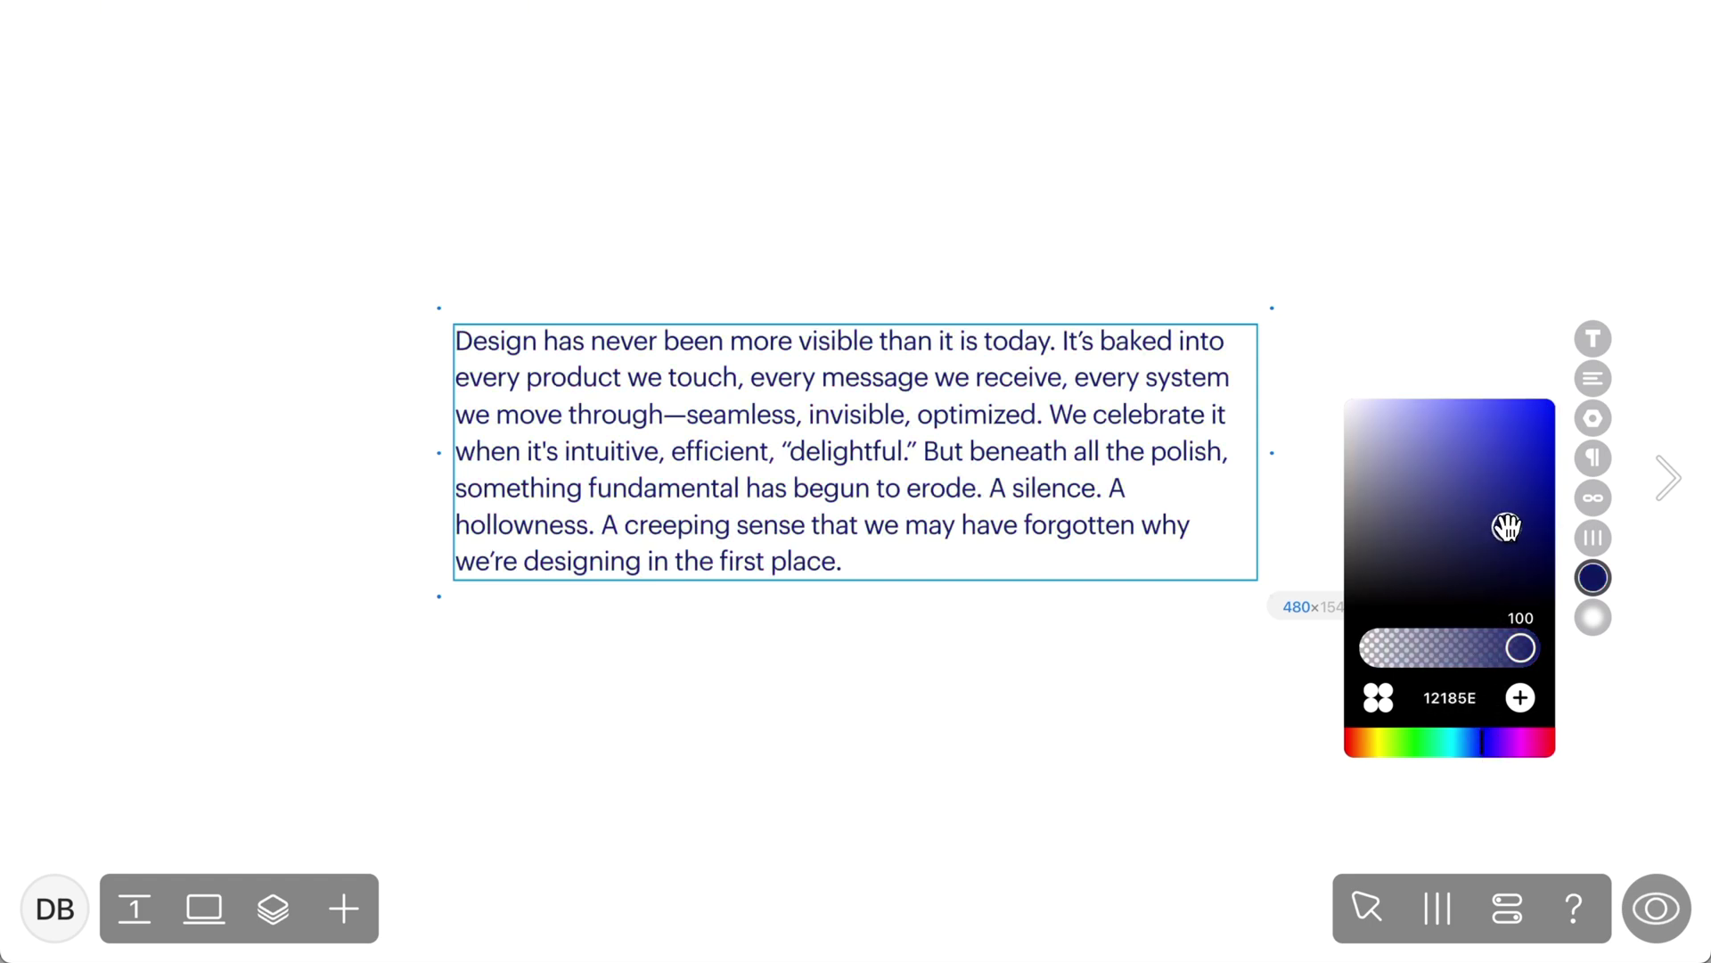
{"action": "left_click", "coordinate": [1455, 697]}
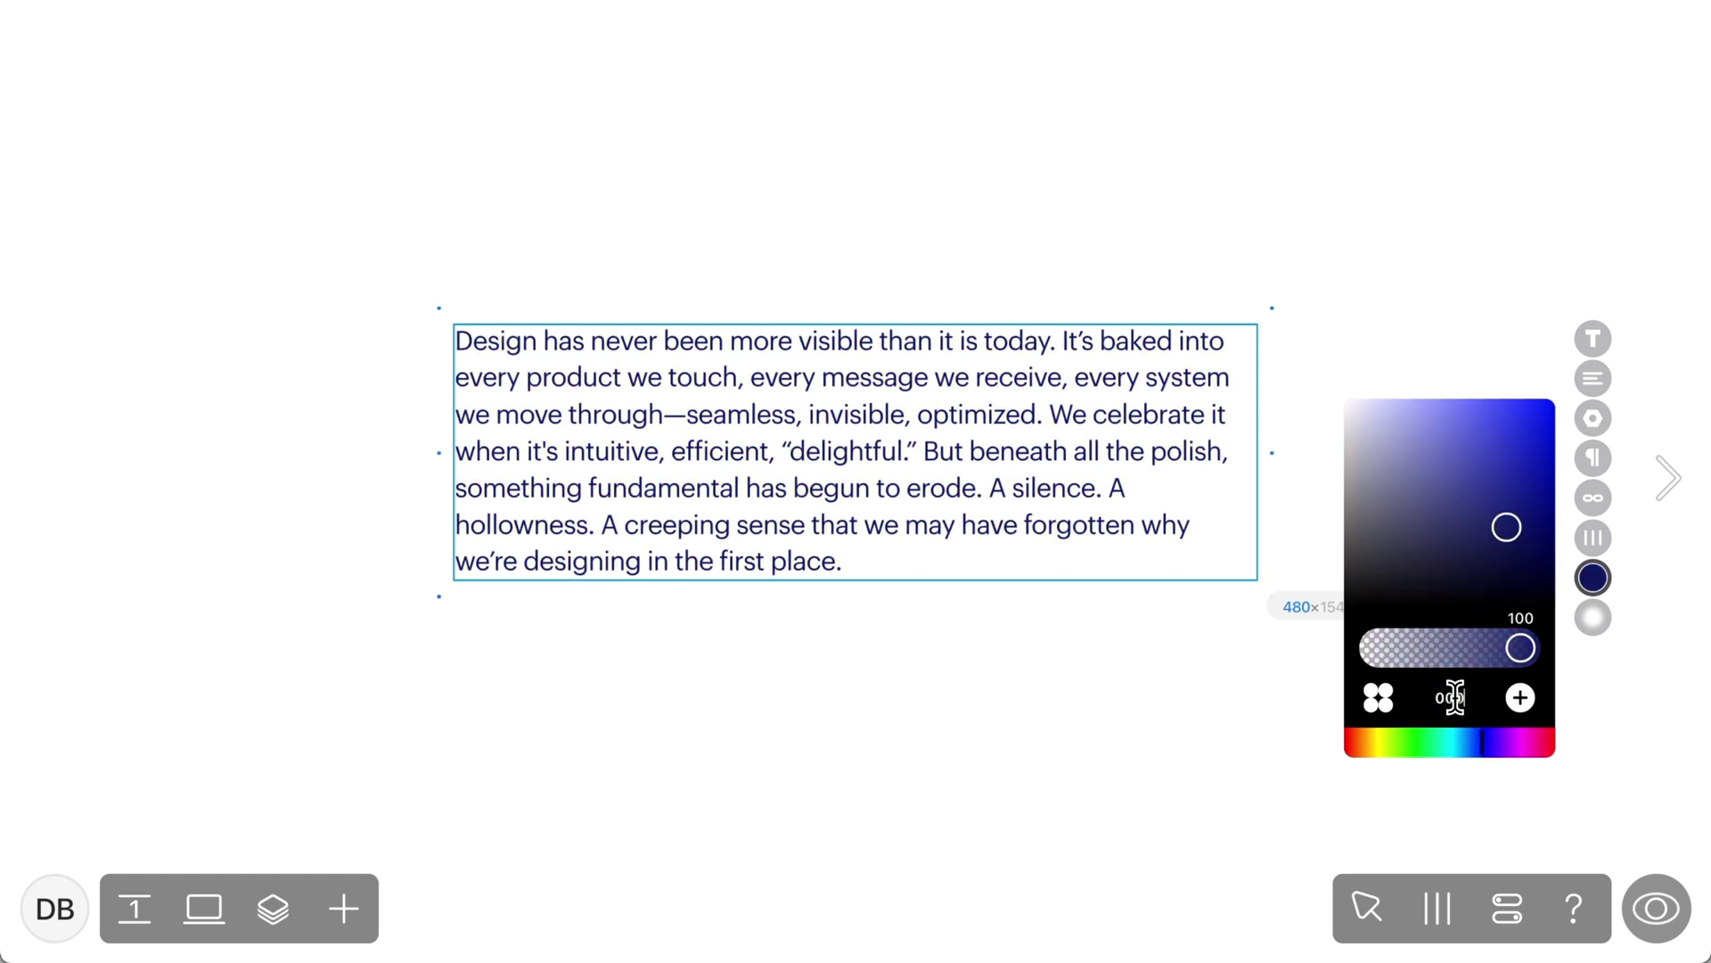
{"action": "type", "text": "000000"}
{"action": "key", "text": "Return"}
- Colour the word Design dark red and finish editing the paragraph
{"action": "double_click", "coordinate": [478, 341]}
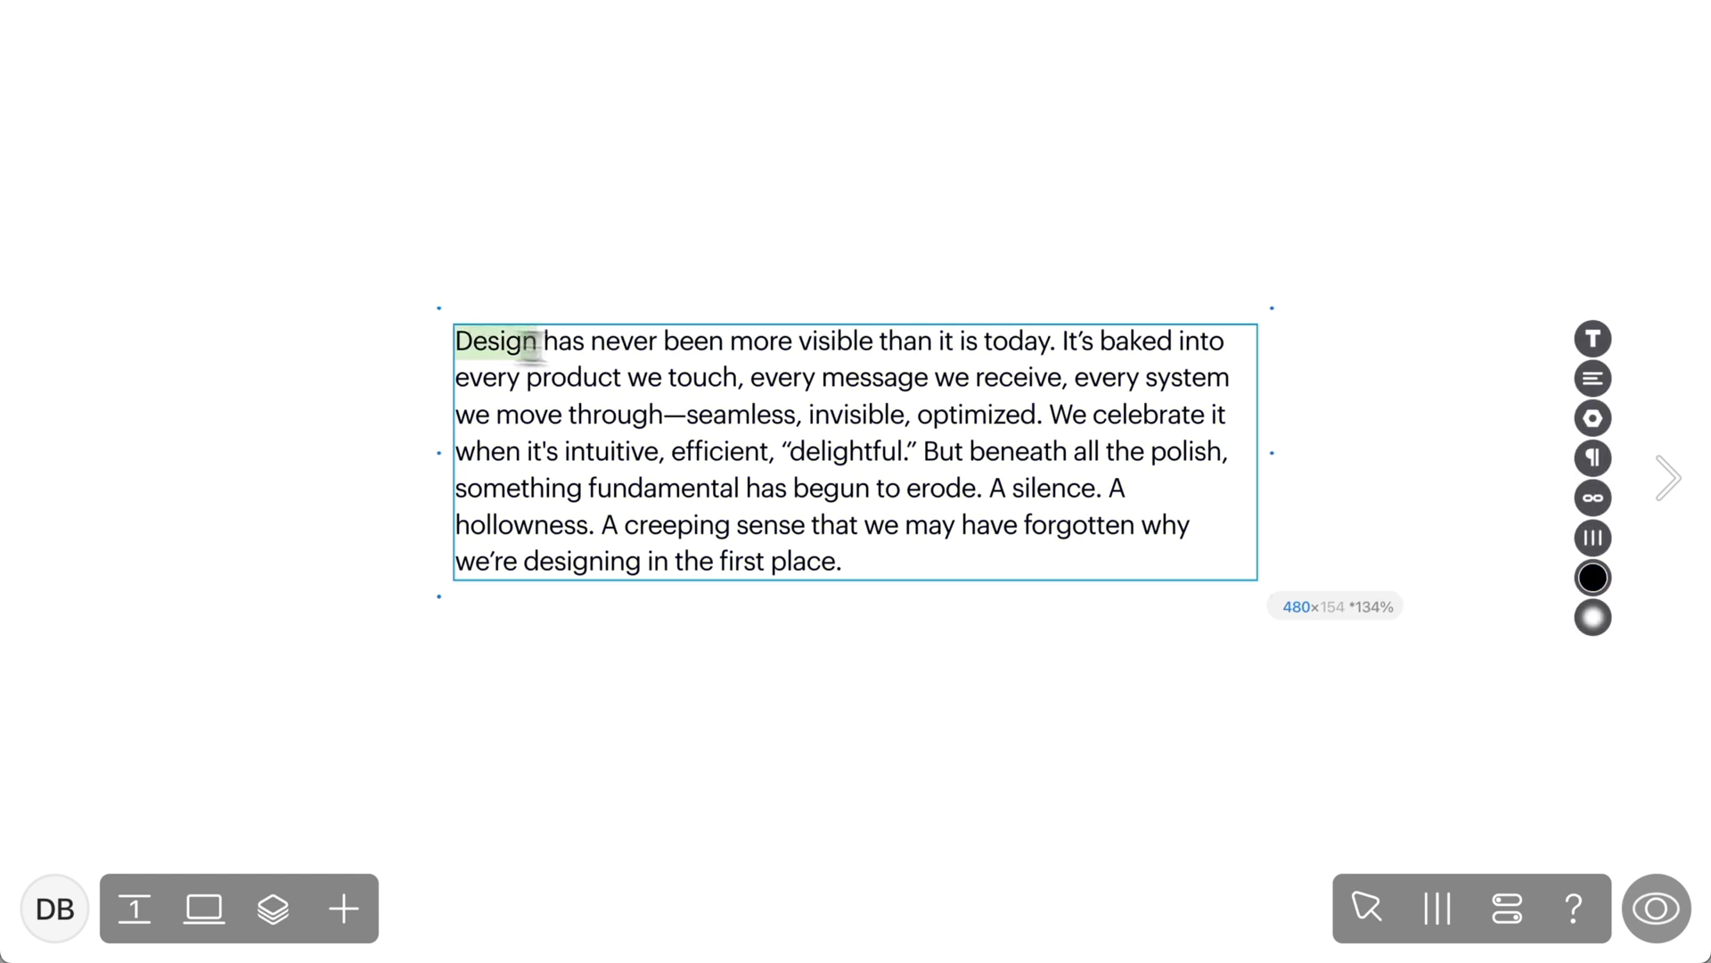
{"action": "left_click", "coordinate": [1591, 578]}
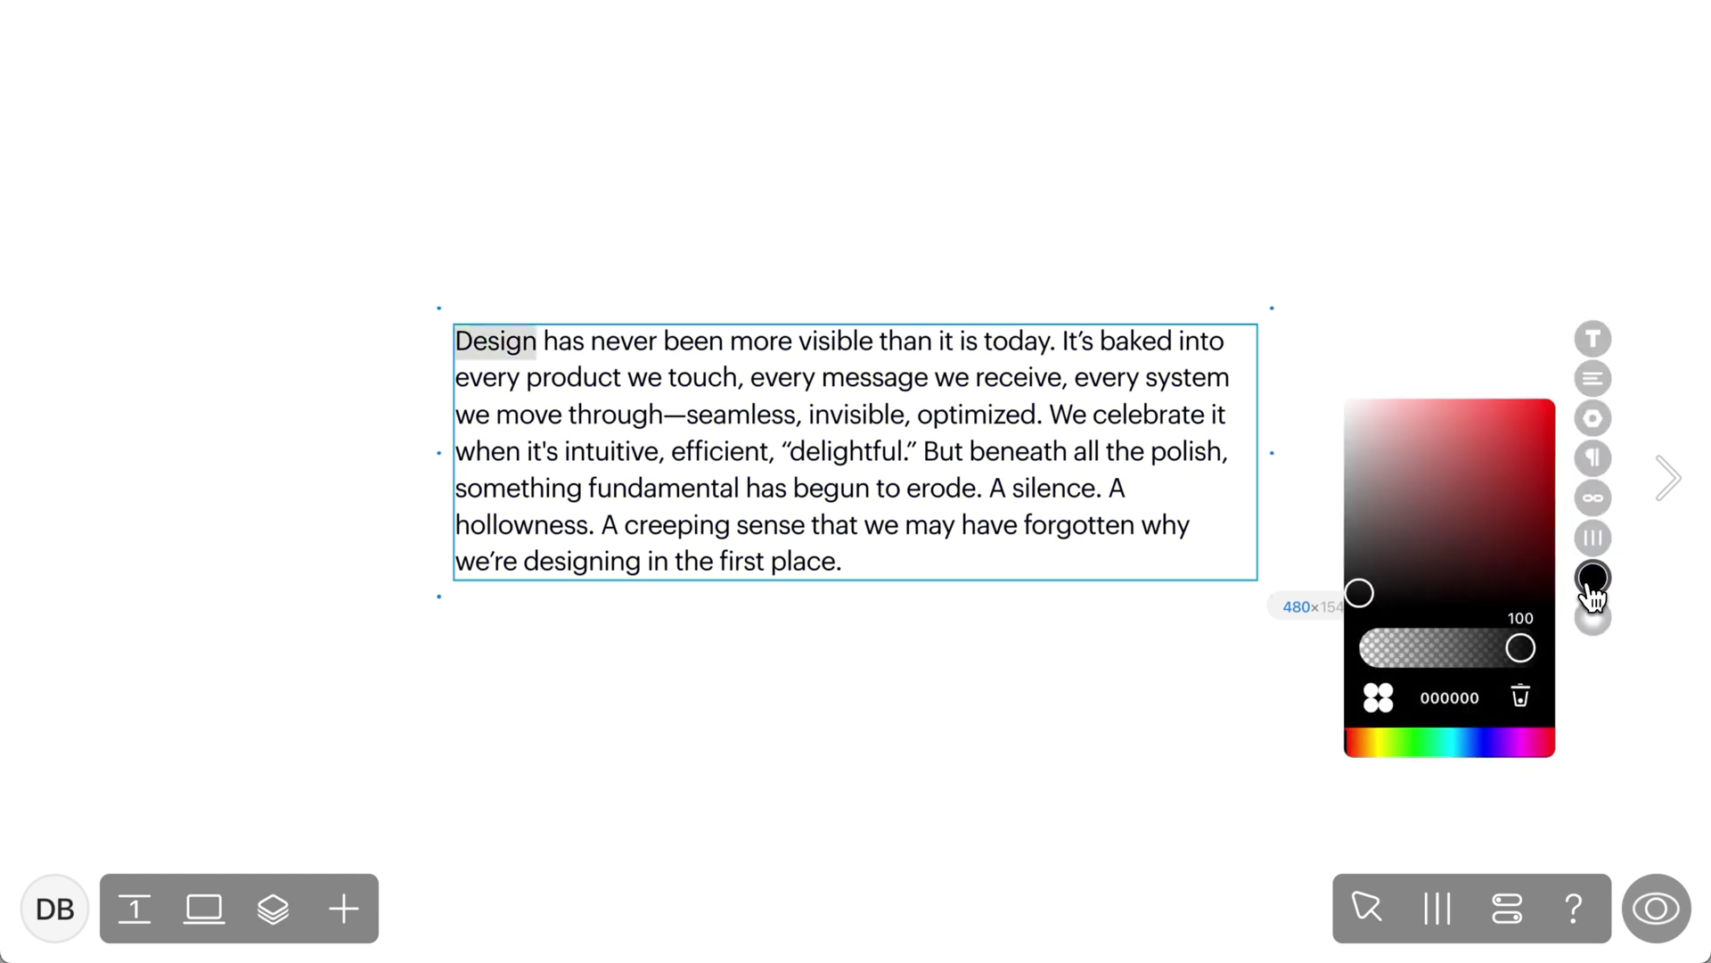
{"action": "left_click", "coordinate": [1378, 697]}
{"action": "left_click", "coordinate": [1392, 433]}
{"action": "key", "text": "Escape"}
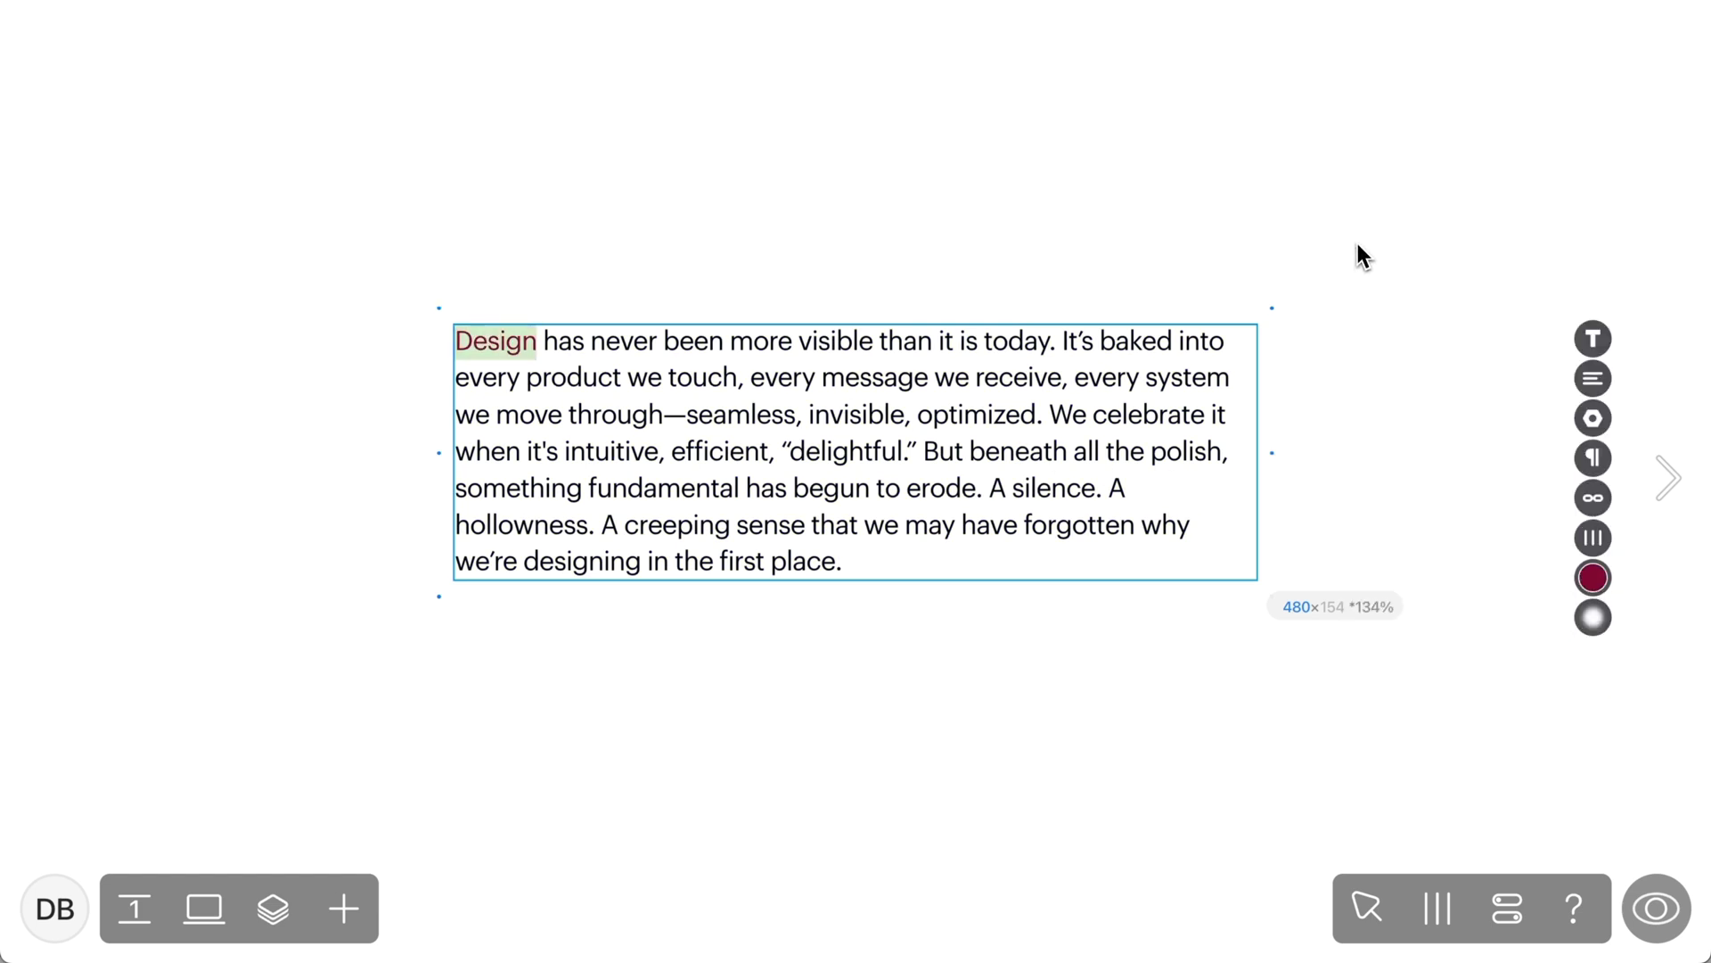
{"action": "key", "text": "Escape"}
{"action": "left_click", "coordinate": [1357, 250]}
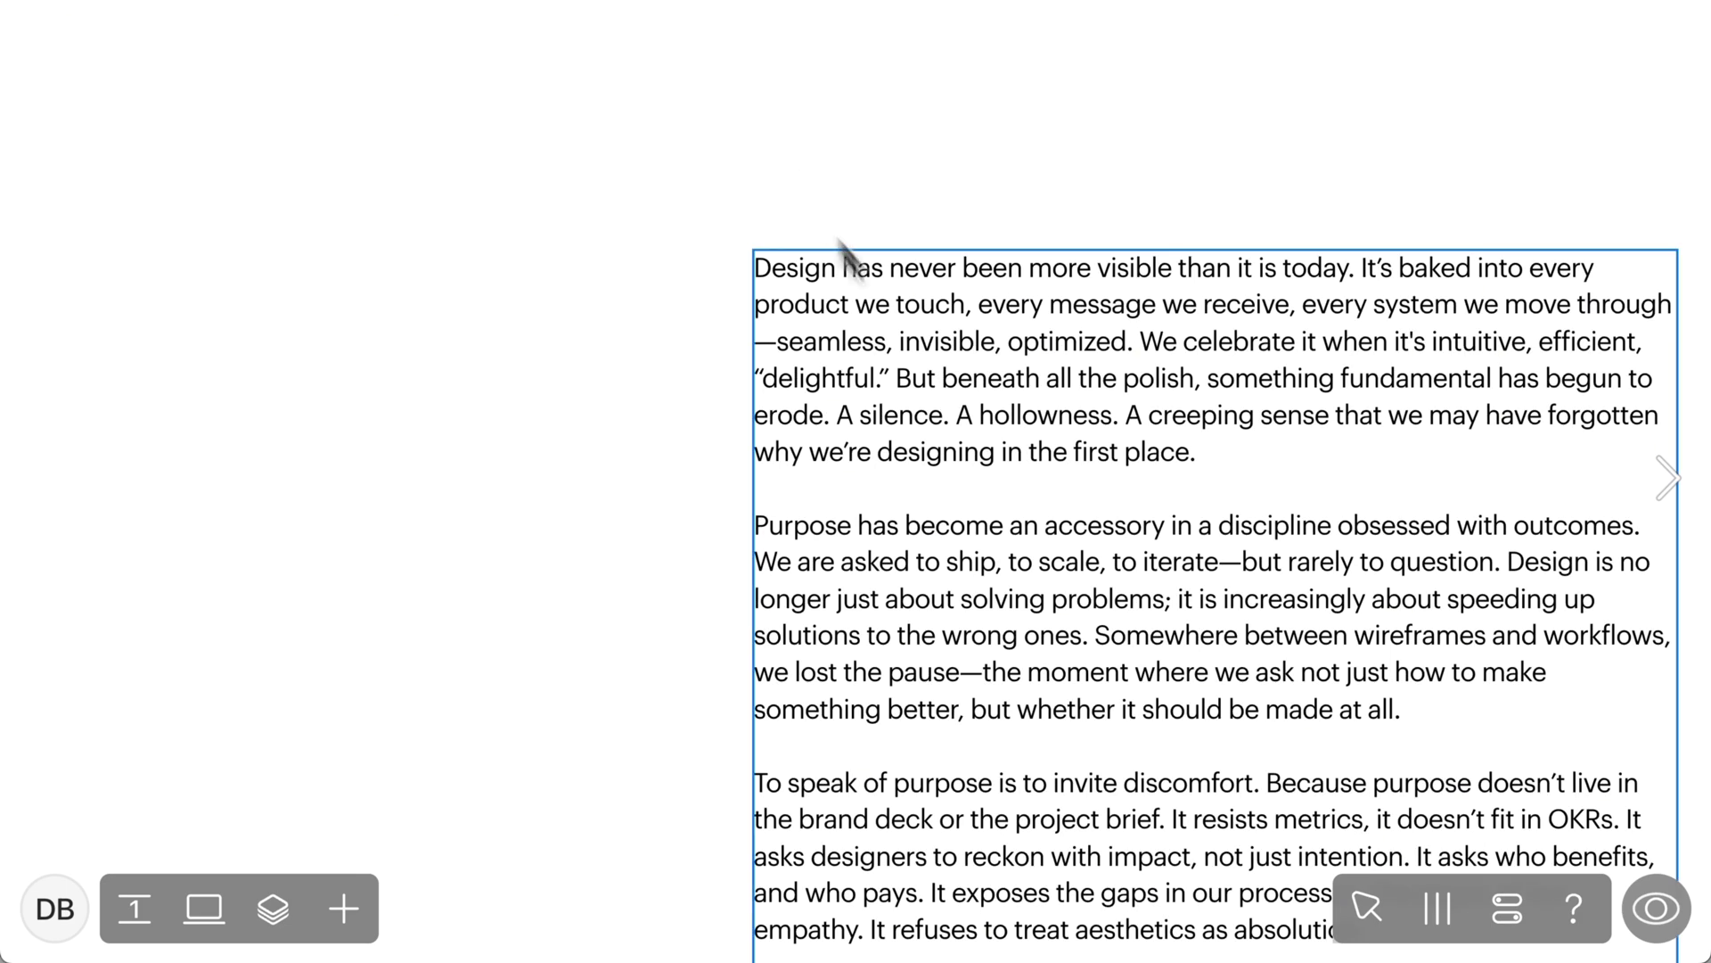
- Split the body text into two columns with a 19 gap
{"action": "left_click", "coordinate": [1020, 446]}
{"action": "left_click", "coordinate": [1021, 446]}
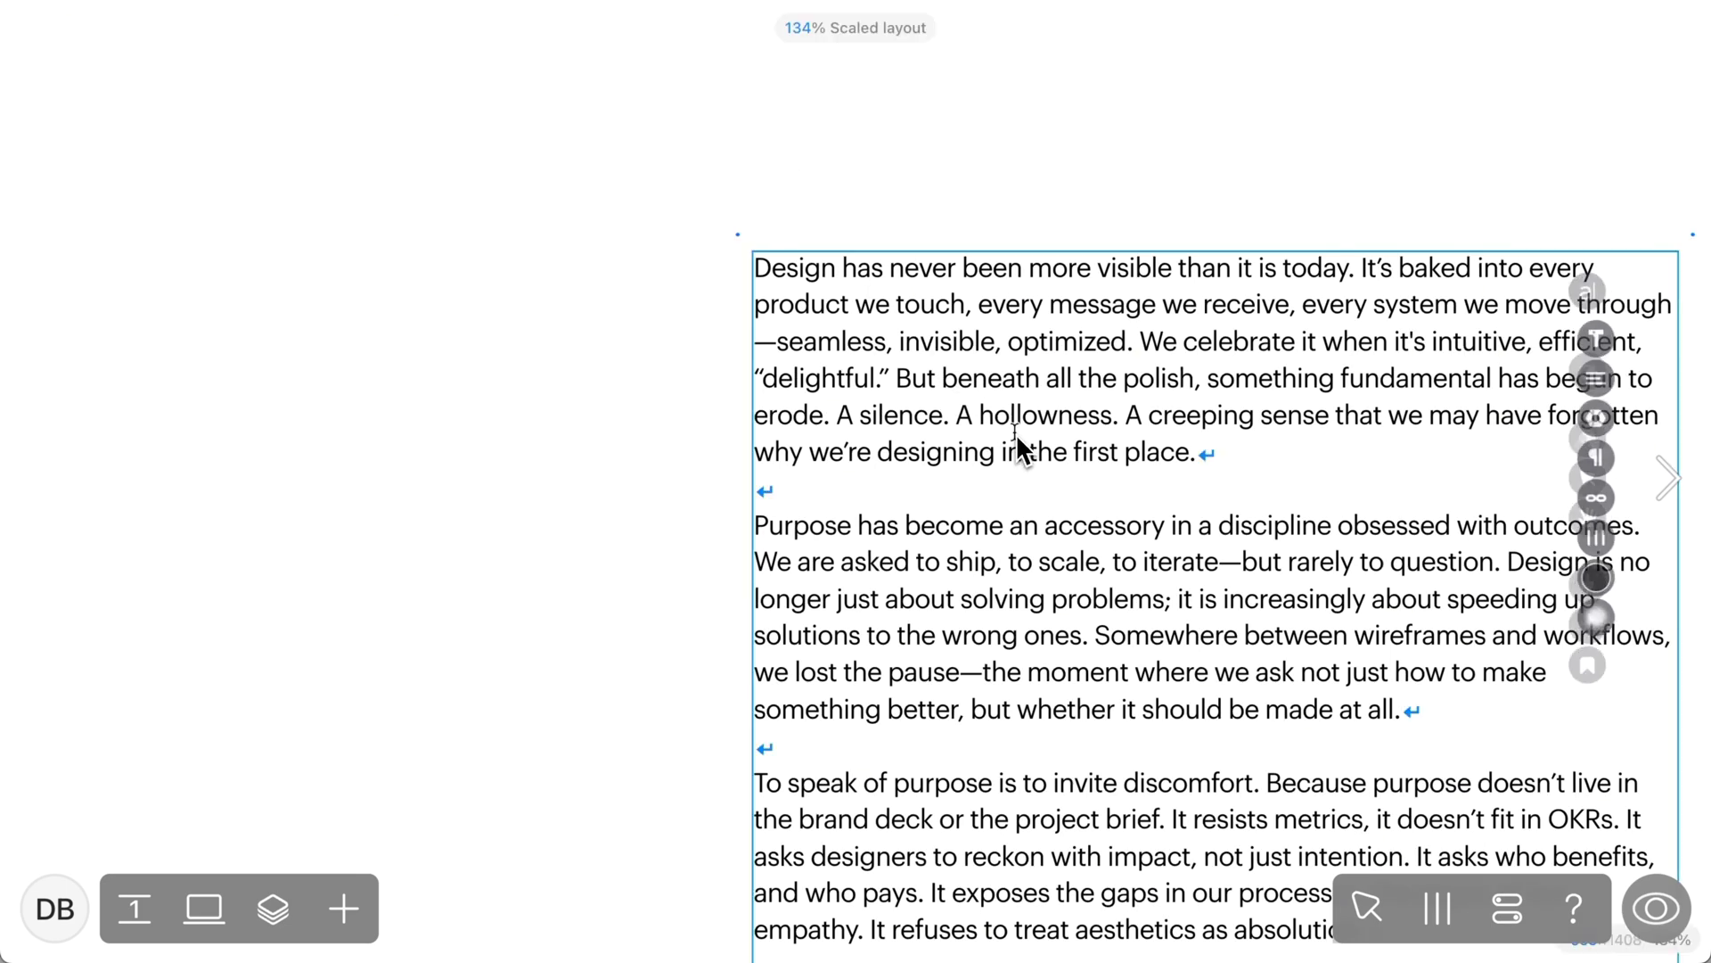
{"action": "left_click", "coordinate": [1595, 544]}
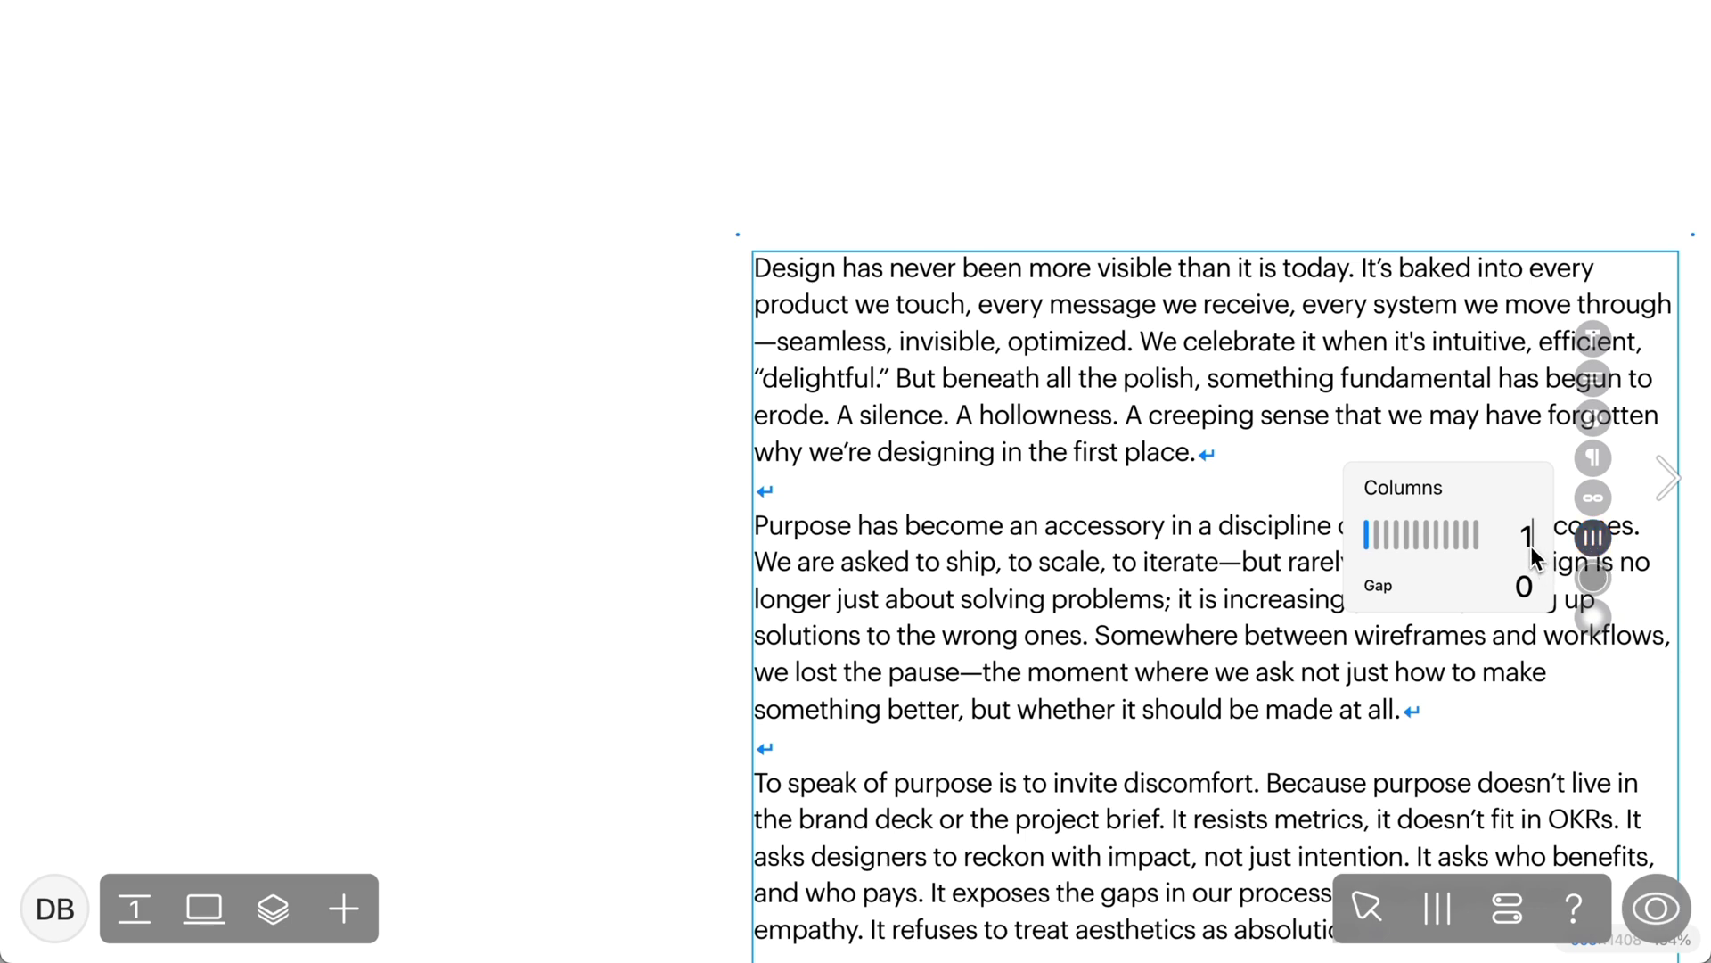
{"action": "left_click_drag", "start_coordinate": [1534, 557], "coordinate": [1529, 510]}
- Show the layout guides and widen the body text box toward the left
{"action": "left_click", "coordinate": [1453, 914]}
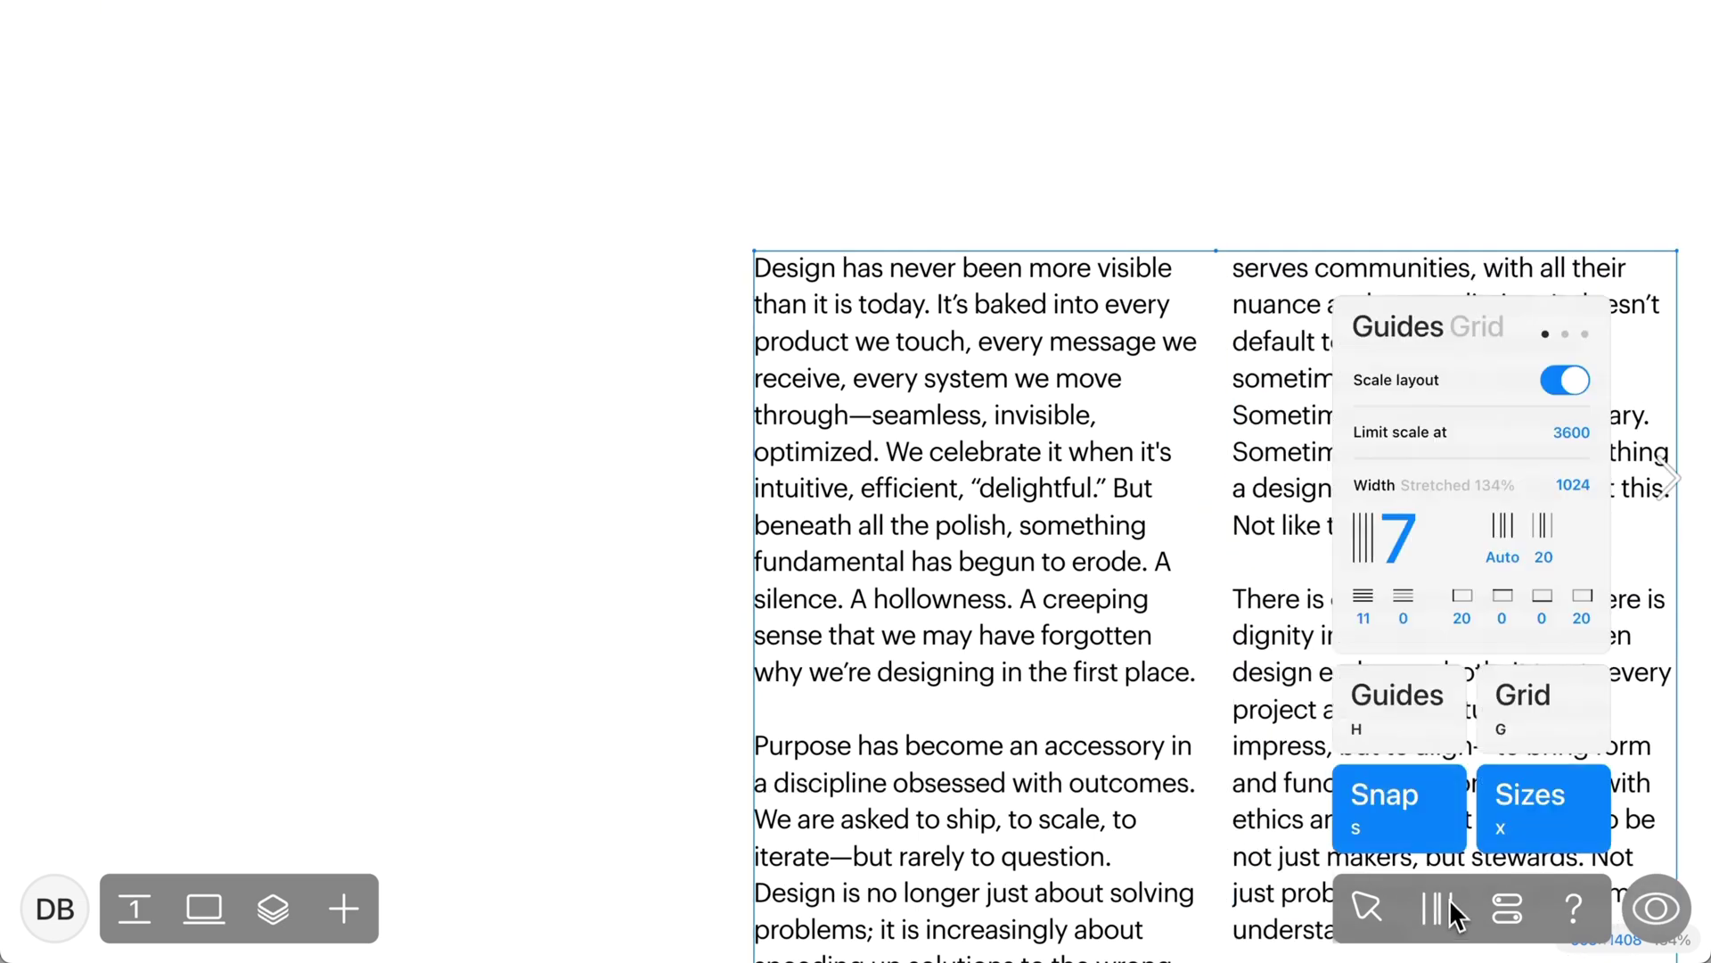
{"action": "left_click", "coordinate": [1395, 701]}
{"action": "mouse_move", "coordinate": [754, 250]}
{"action": "left_mouse_down"}
{"action": "mouse_move", "coordinate": [515, 258]}
{"action": "mouse_move", "coordinate": [754, 255]}
{"action": "left_mouse_up"}
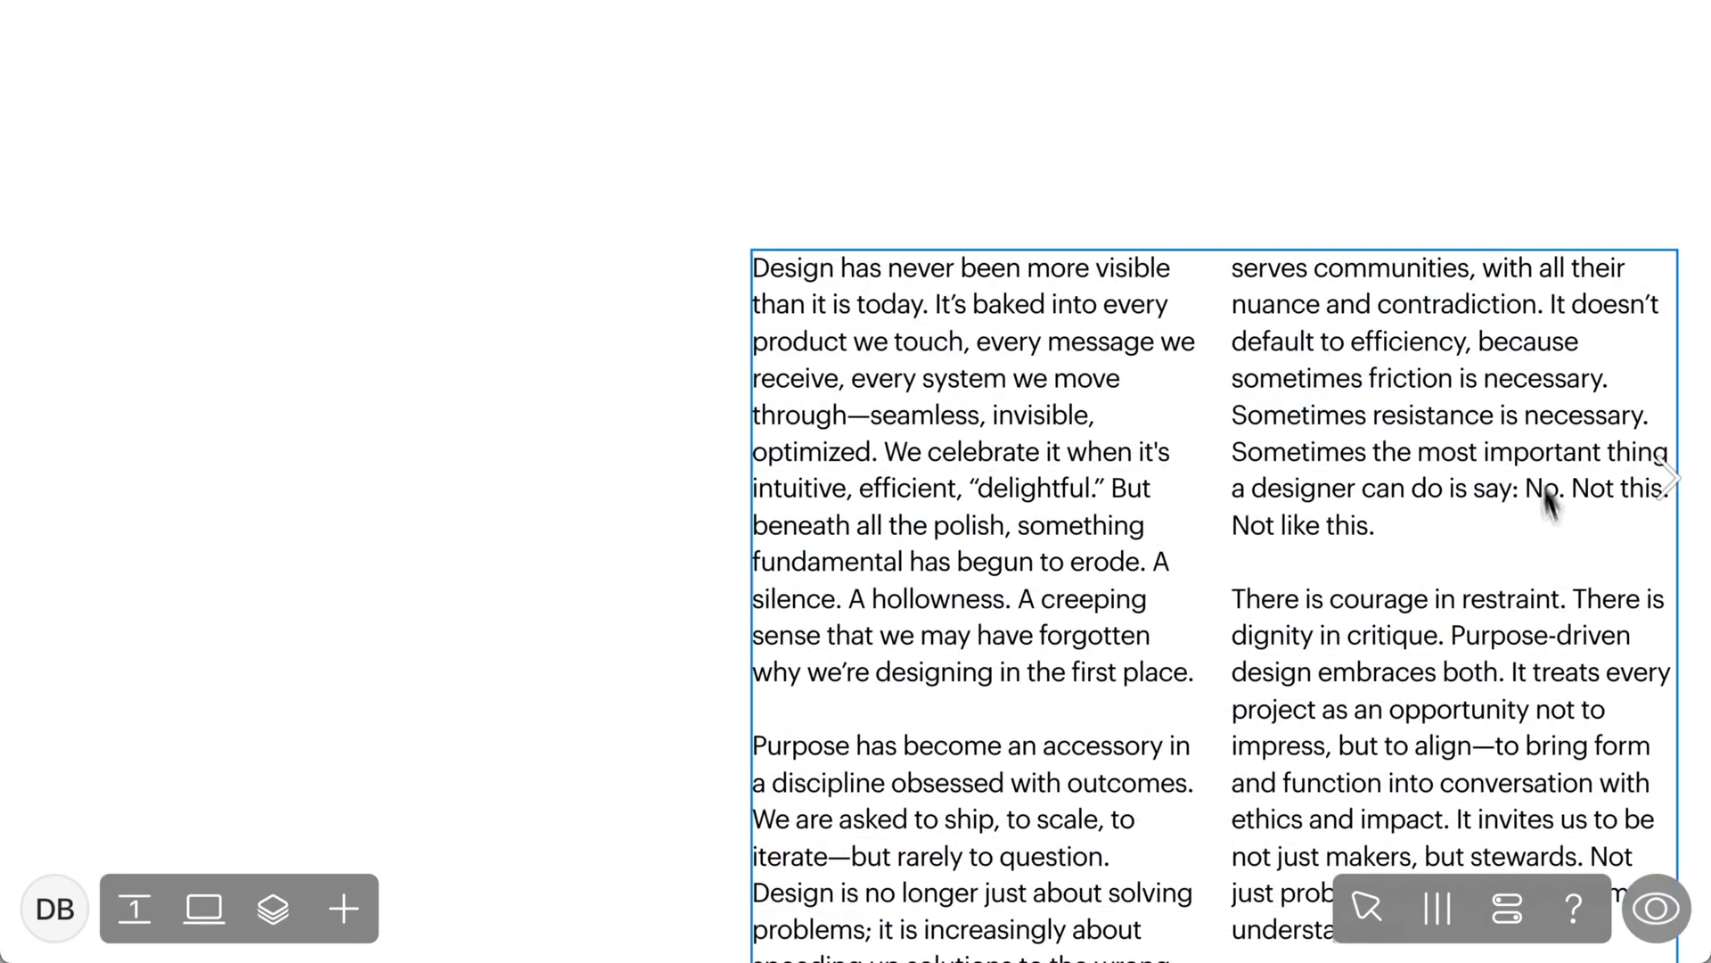
- Preview the article page and scroll down through it and back up
{"action": "left_click", "coordinate": [1658, 907]}
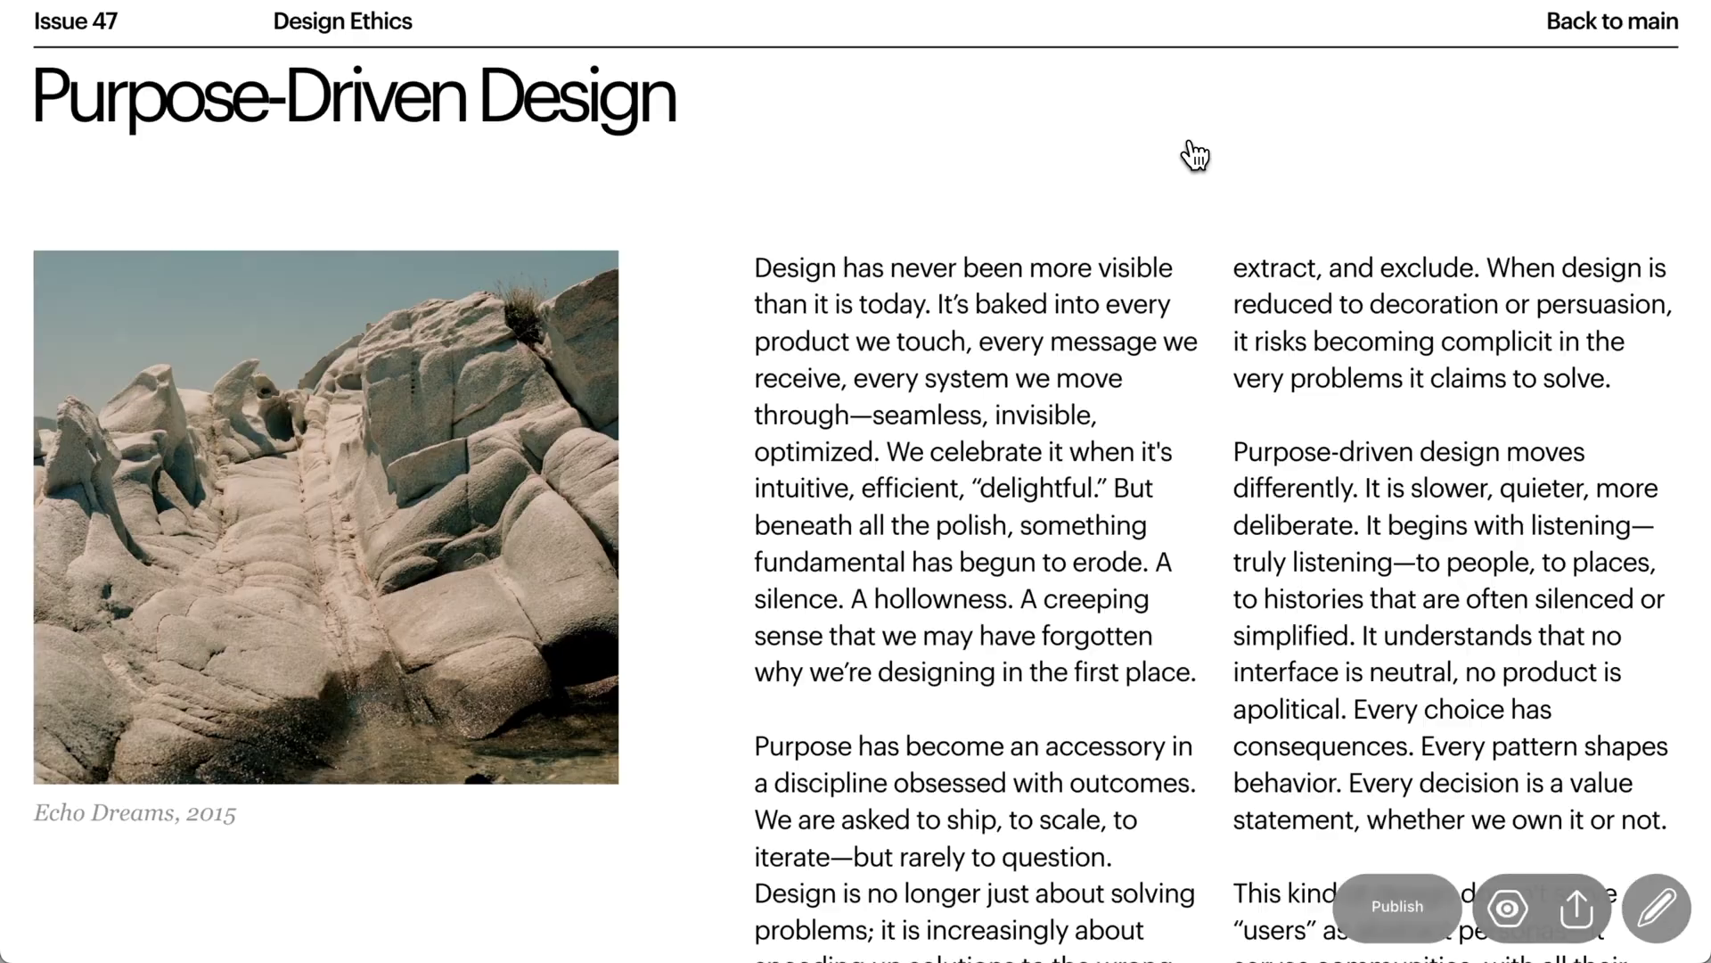
{"action": "scroll", "coordinate": [1195, 156], "scroll_direction": "down", "scroll_amount": 20}
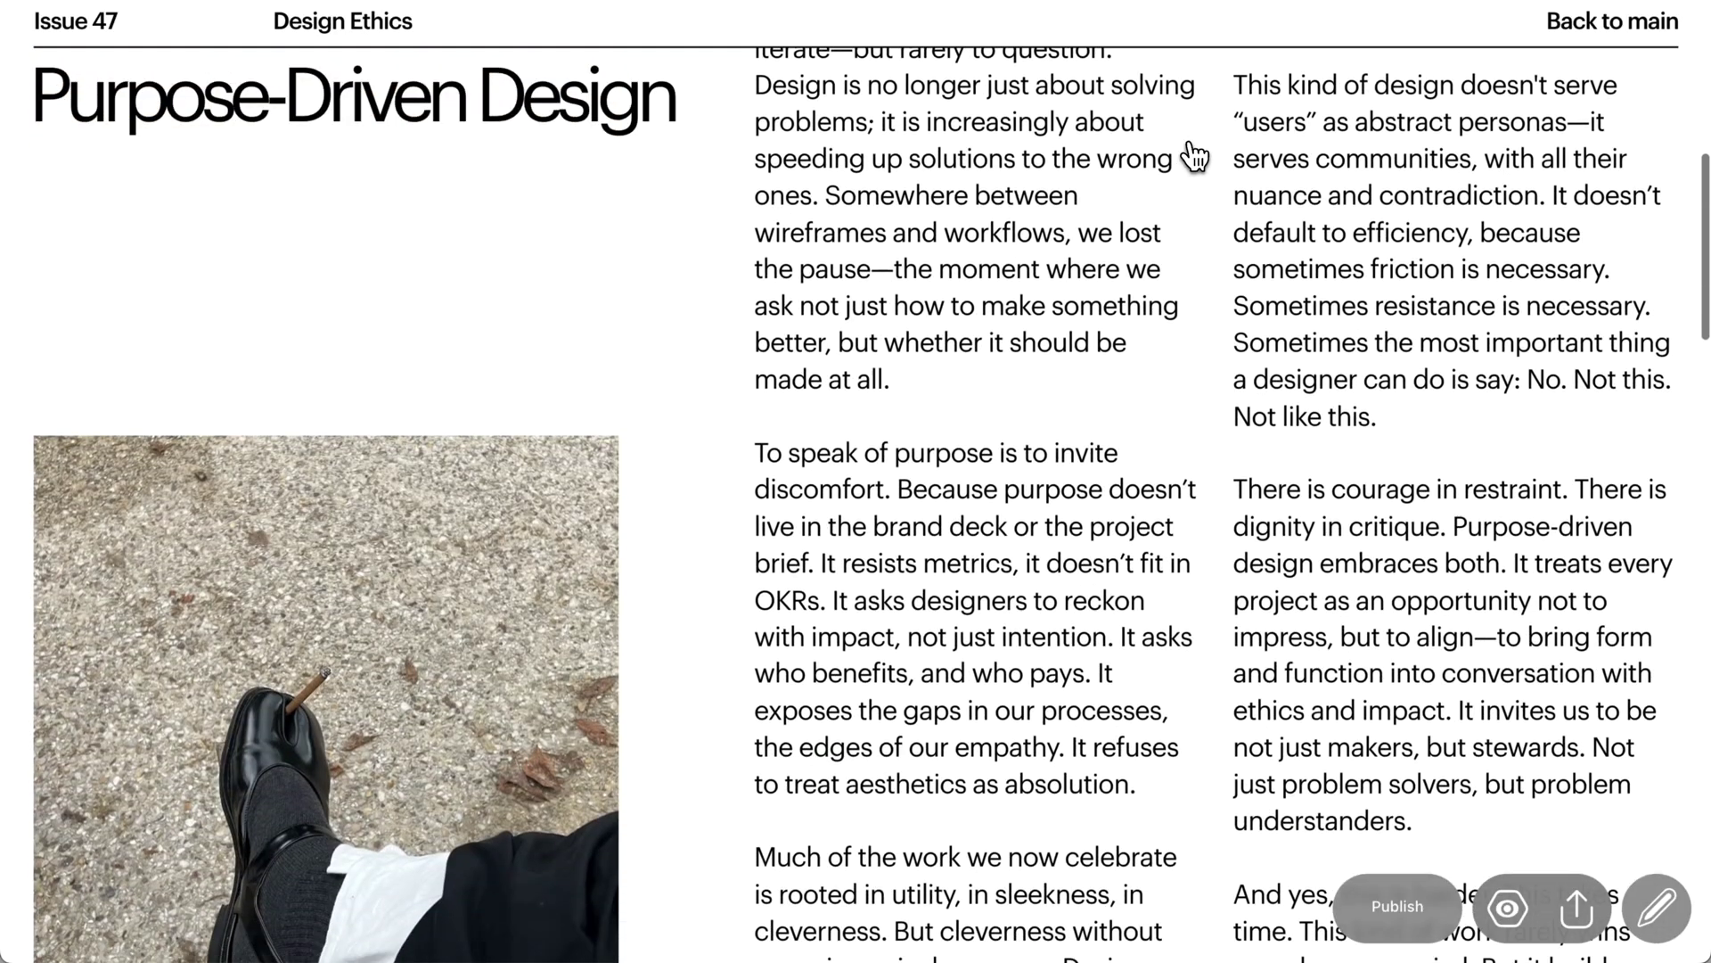
{"action": "scroll", "coordinate": [1195, 156], "scroll_direction": "down", "scroll_amount": 15}
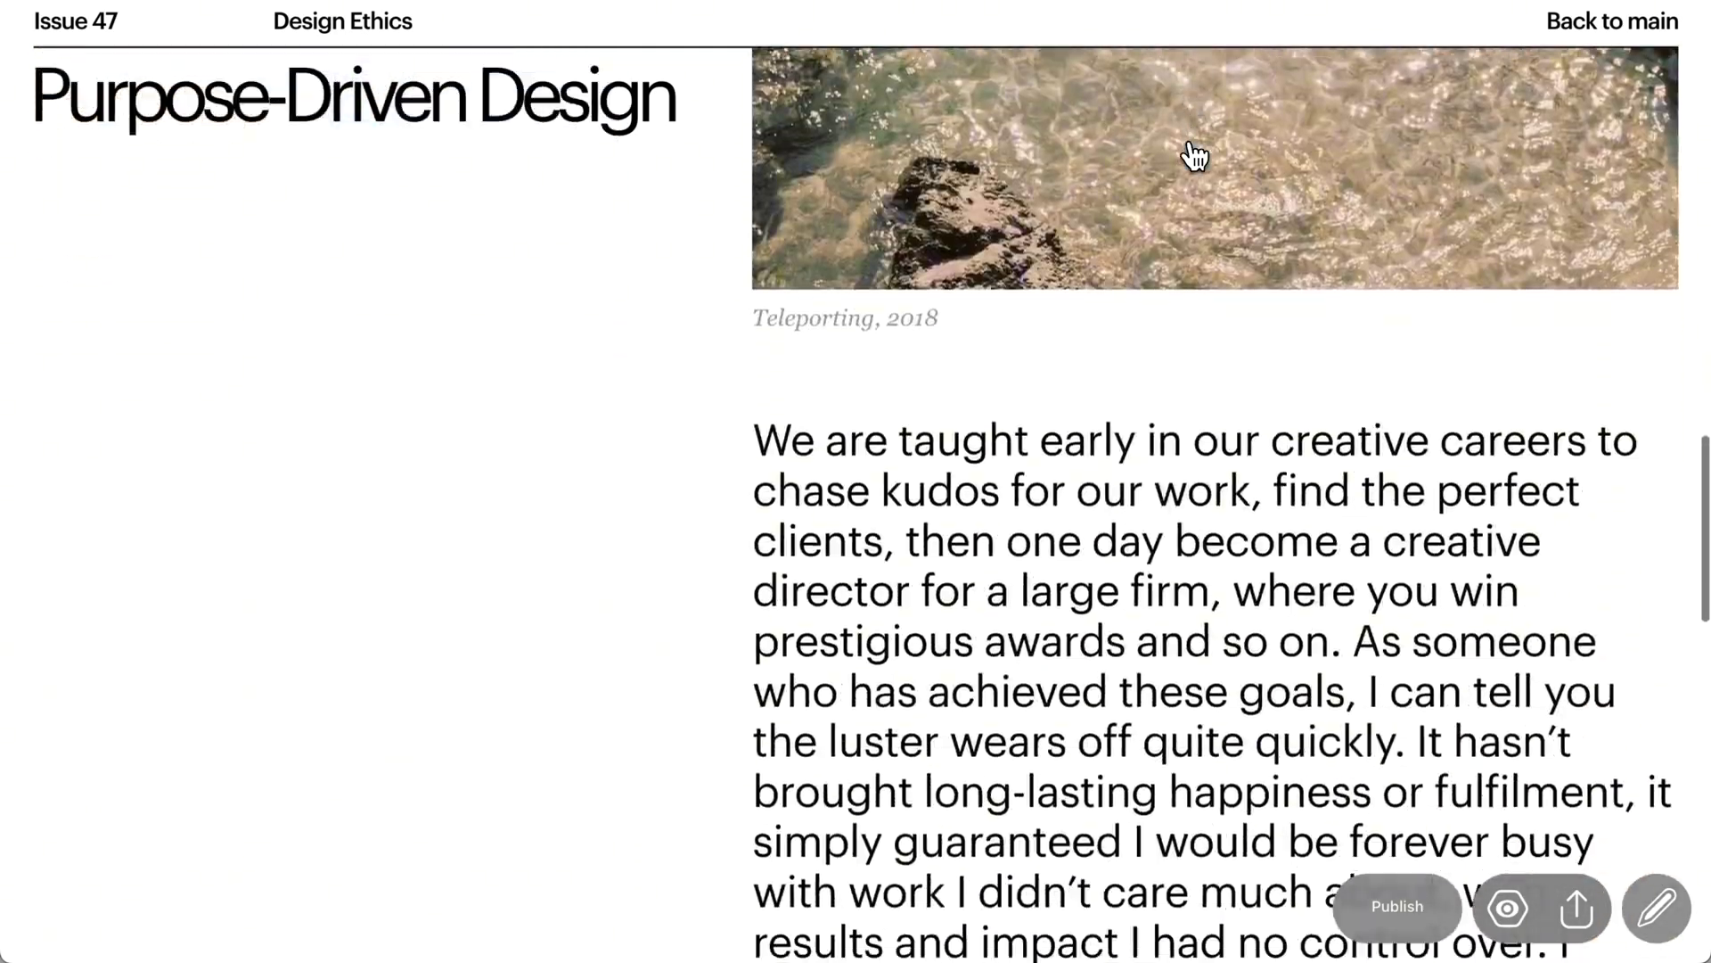
{"action": "scroll", "coordinate": [1194, 156], "scroll_direction": "down", "scroll_amount": 3}
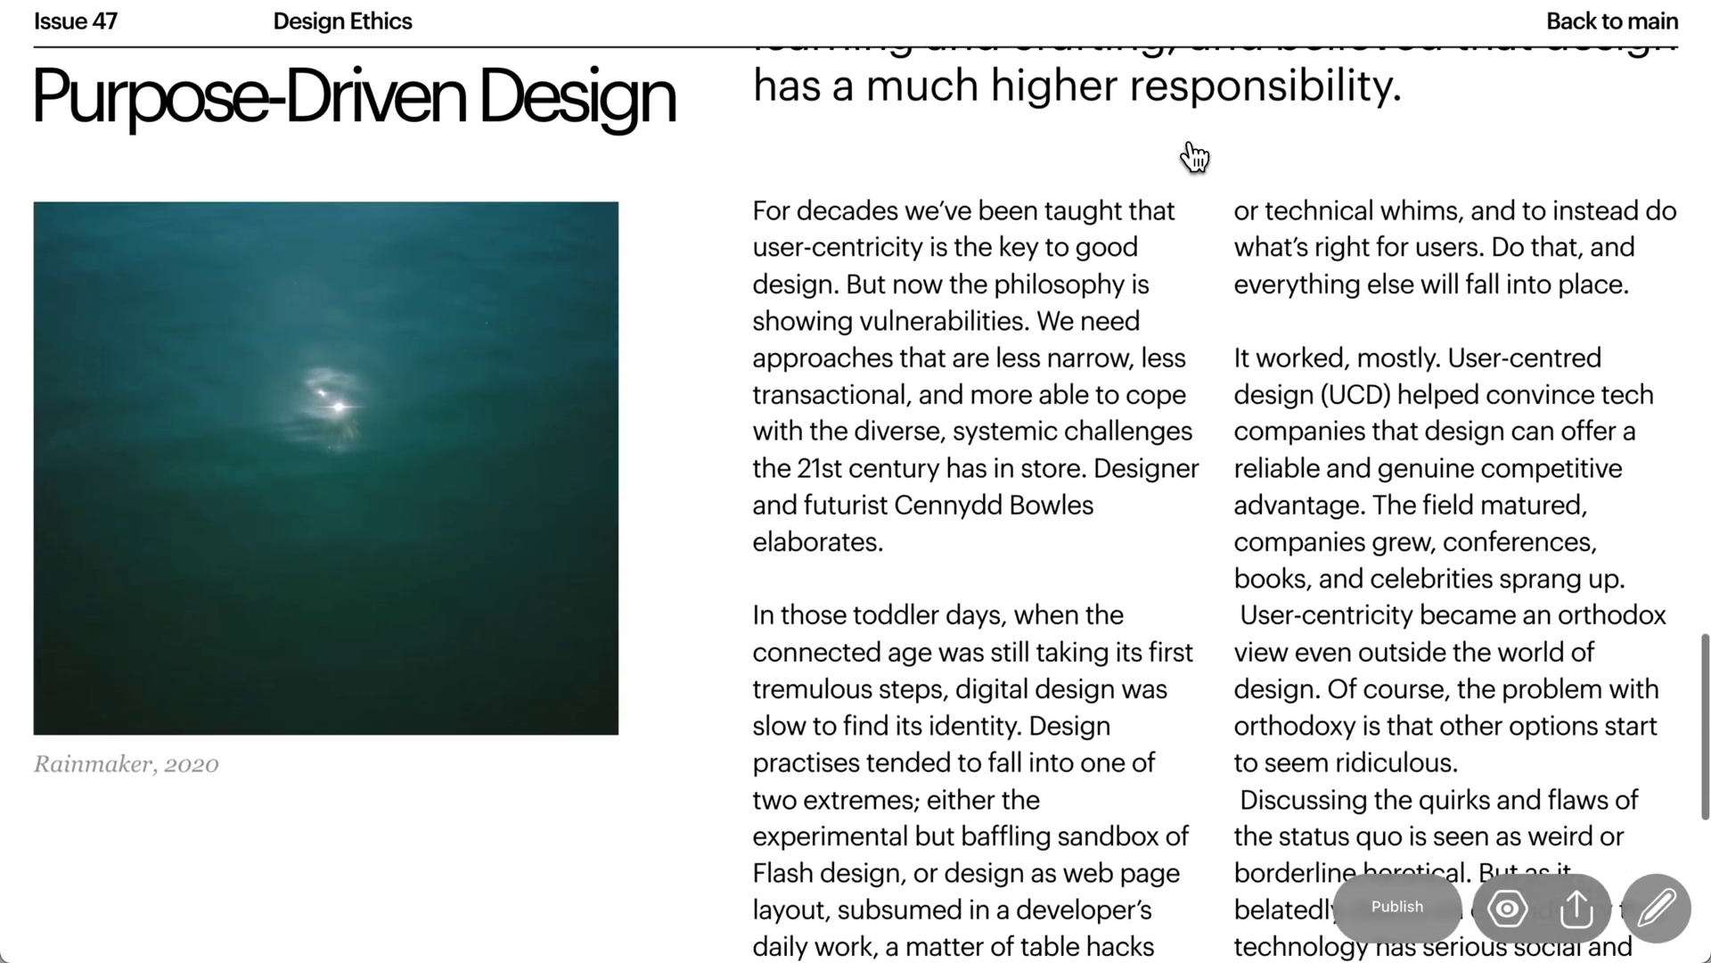
{"action": "scroll", "coordinate": [1194, 156], "scroll_direction": "up", "scroll_amount": 12}
{"action": "scroll", "coordinate": [1194, 156], "scroll_direction": "up", "scroll_amount": 15}
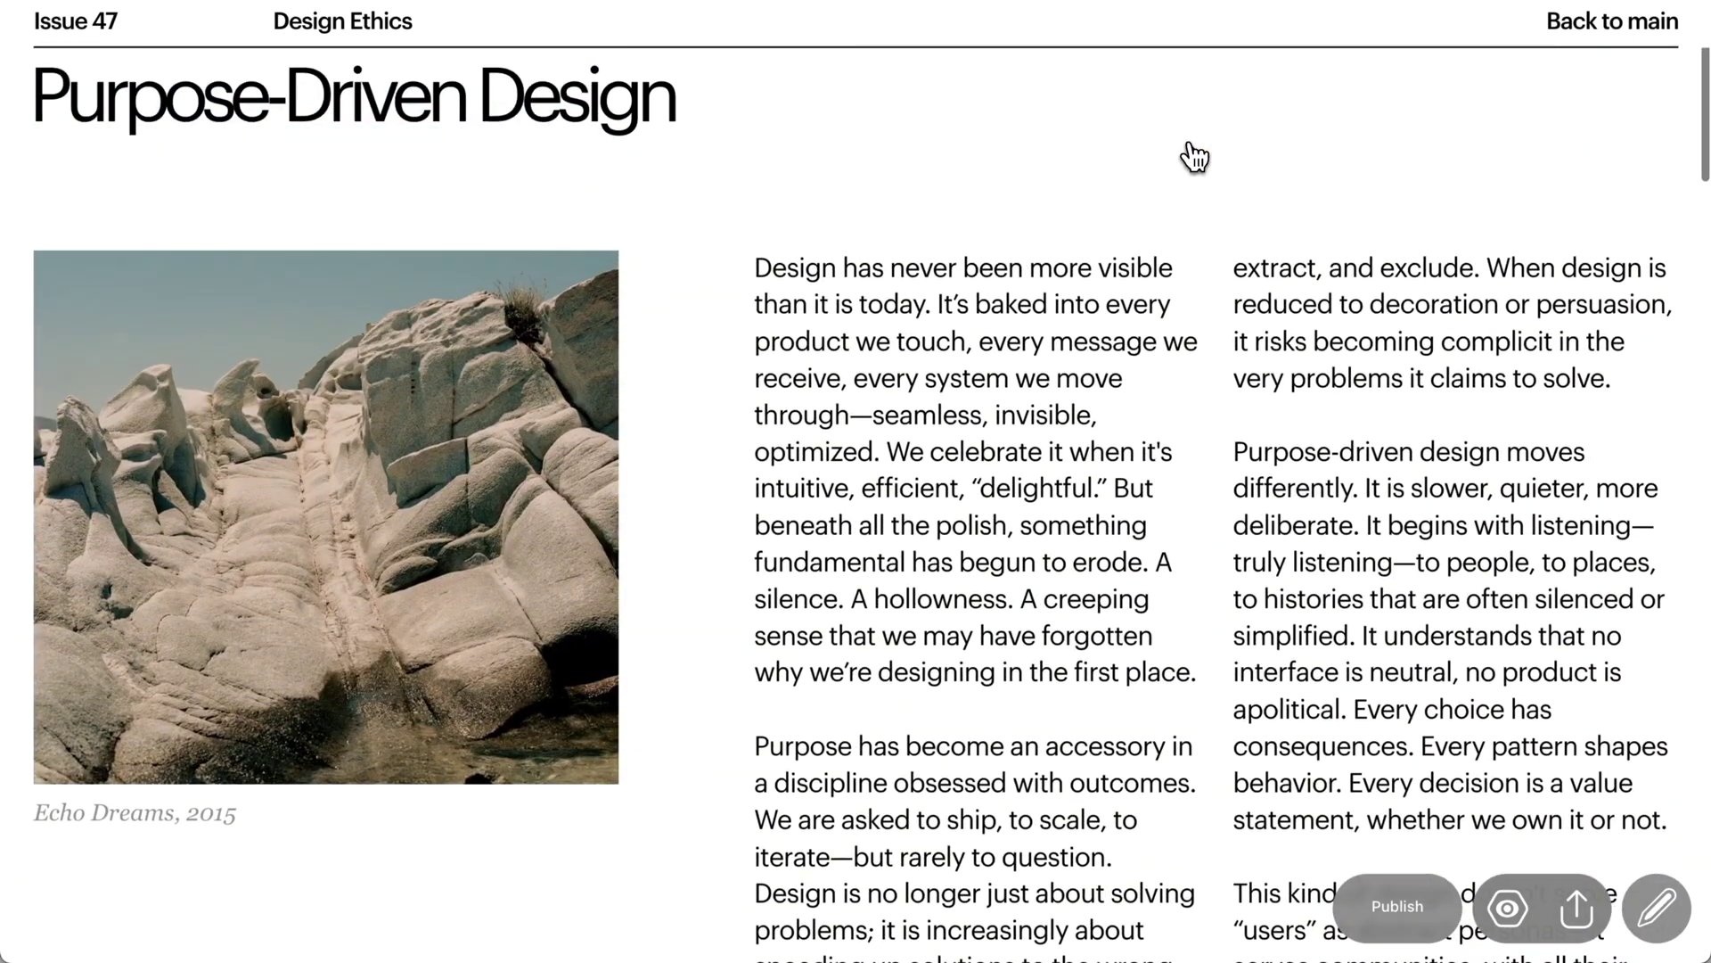
- Pin the Echo Dreams image and its caption with the middle-left Fix on screen anchor
{"action": "key", "text": "e"}
{"action": "left_click", "coordinate": [449, 517]}
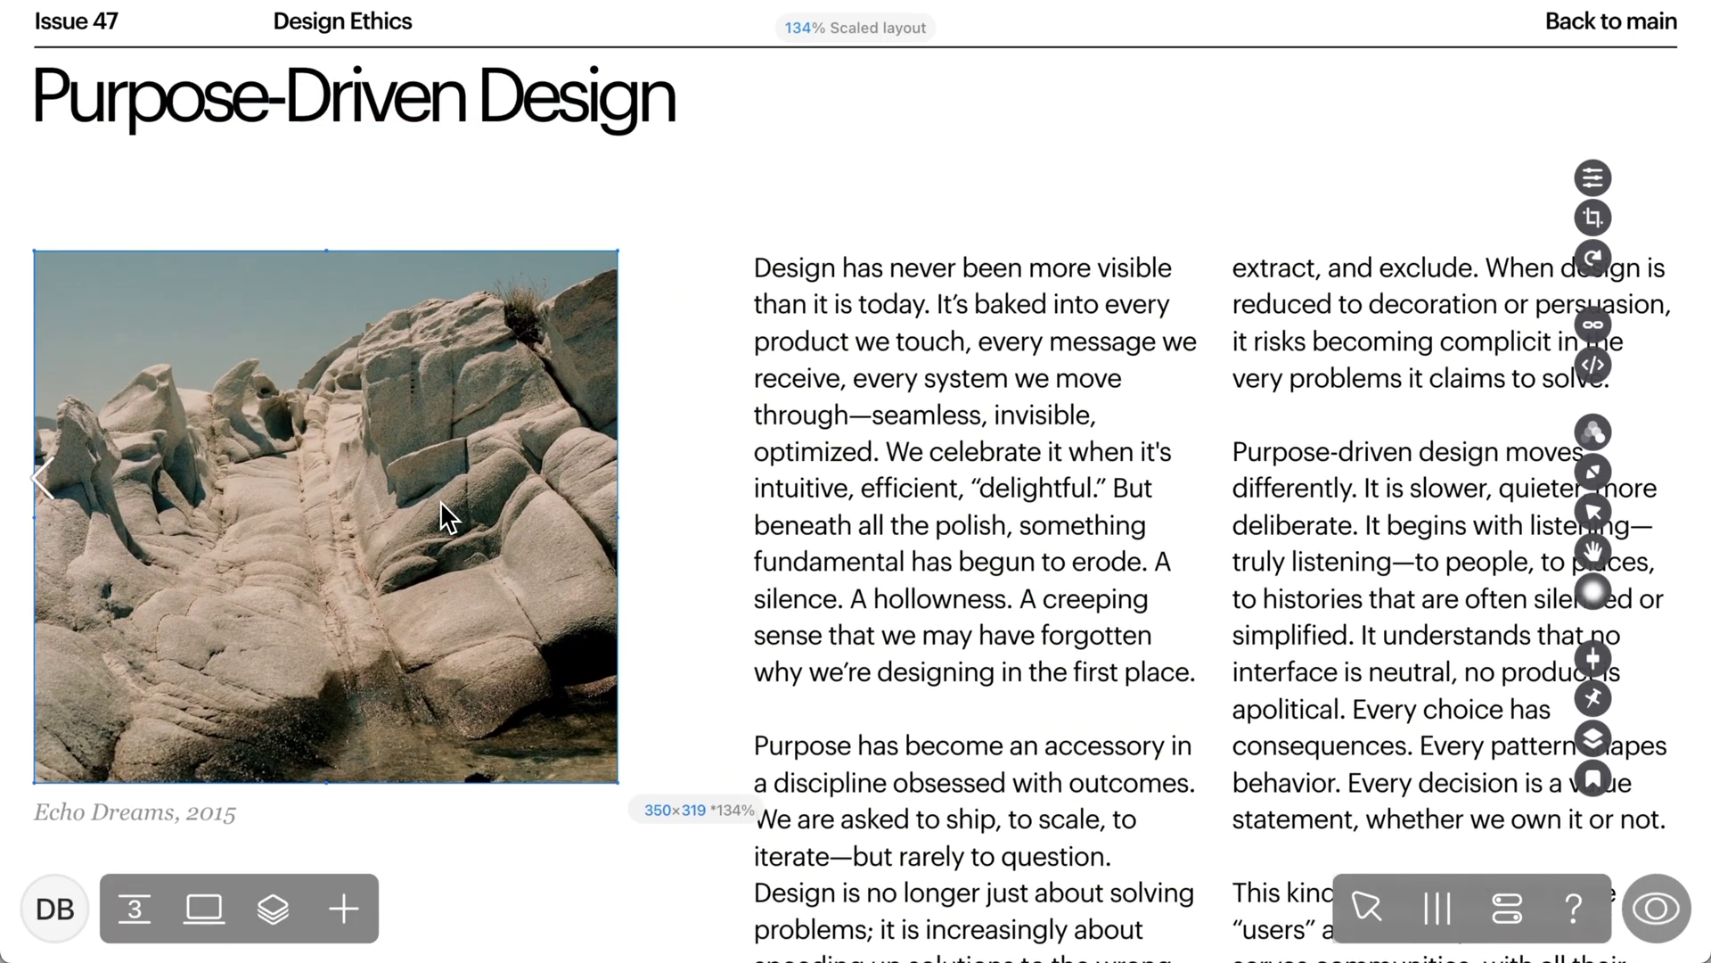
{"action": "left_click", "coordinate": [167, 808]}
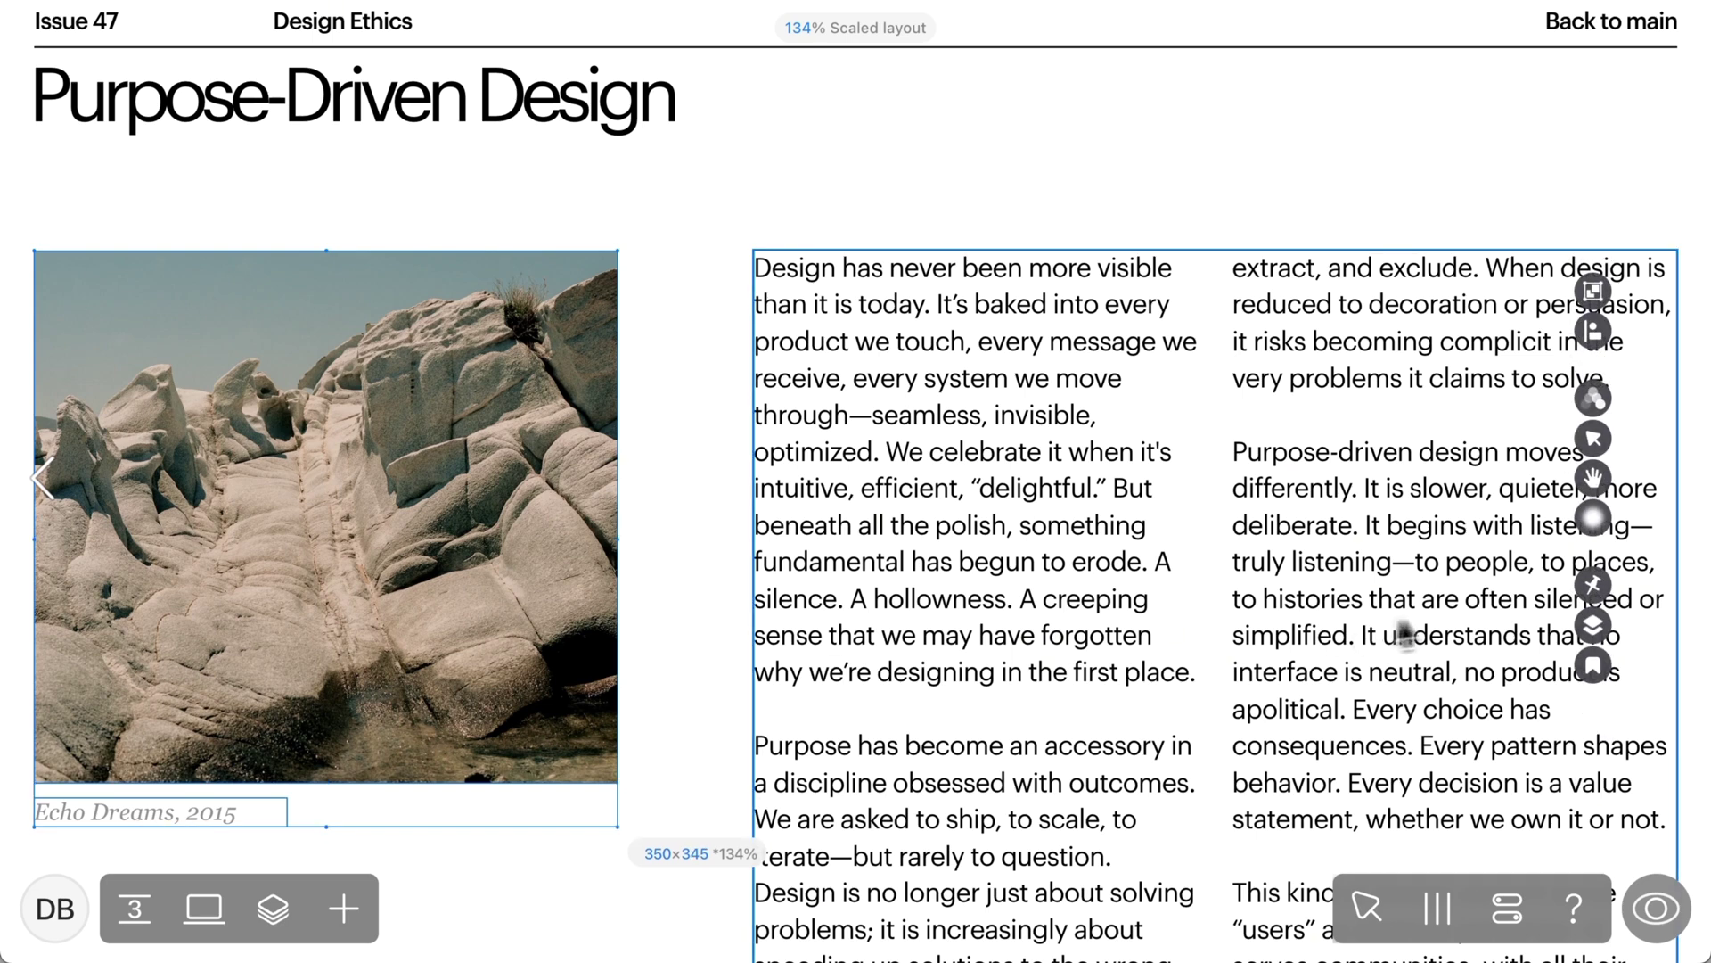
{"action": "left_click", "coordinate": [1592, 589]}
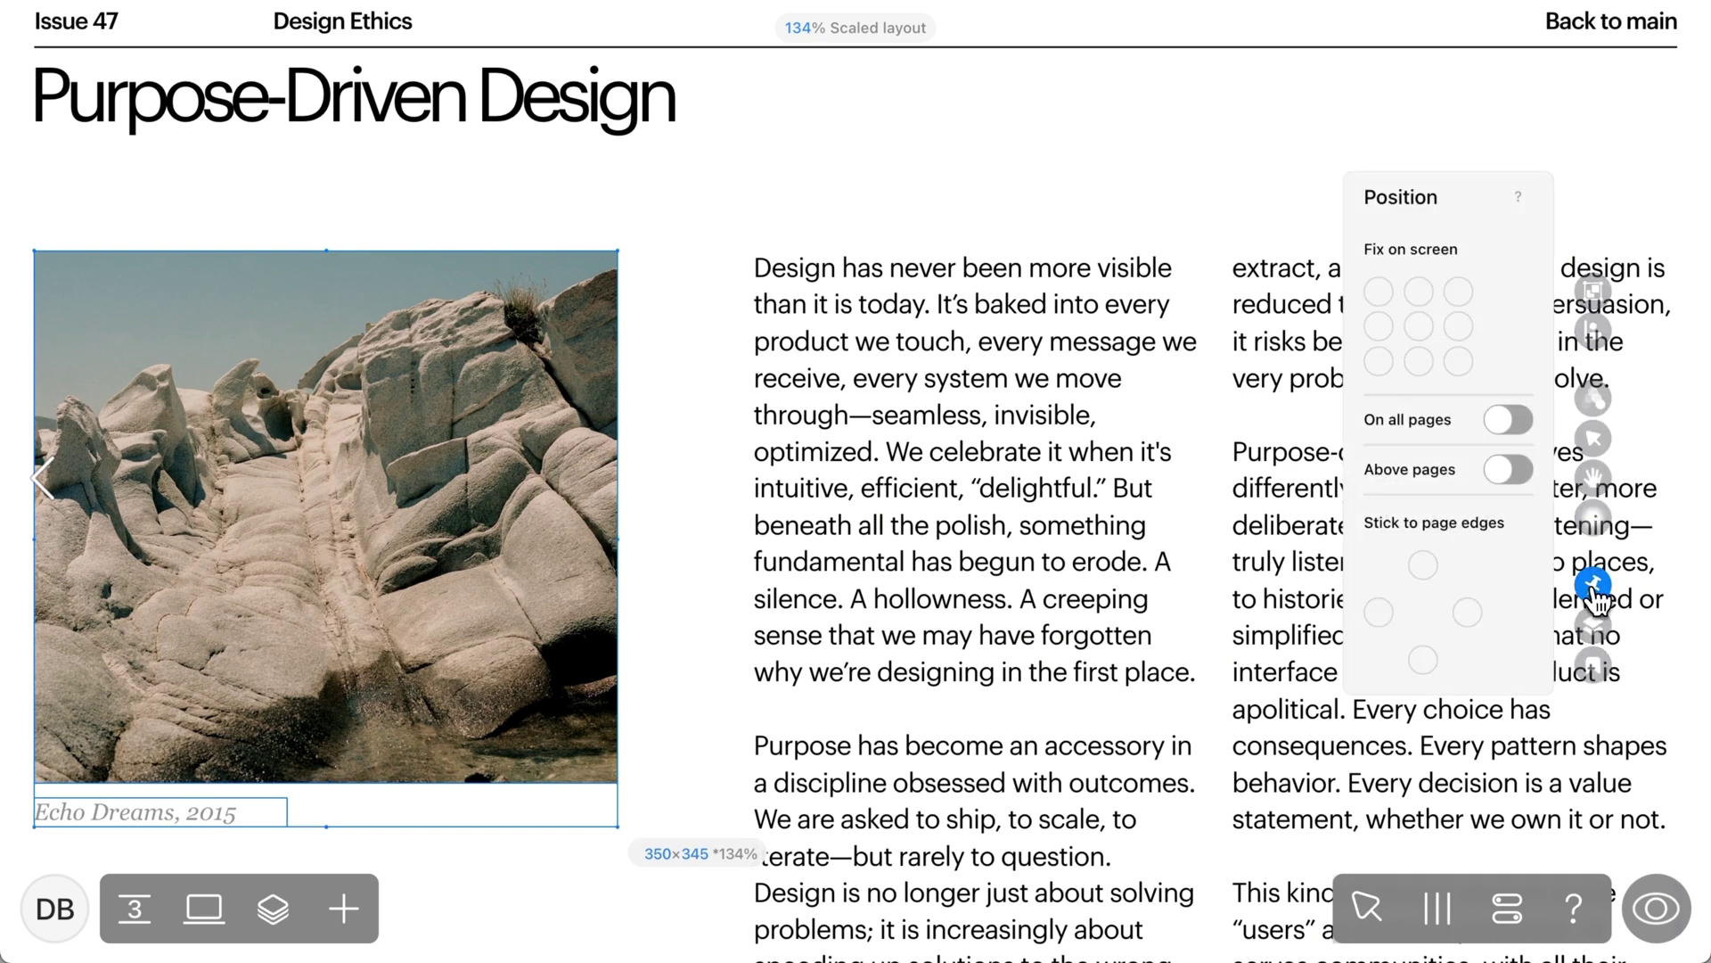
{"action": "left_click", "coordinate": [1377, 328]}
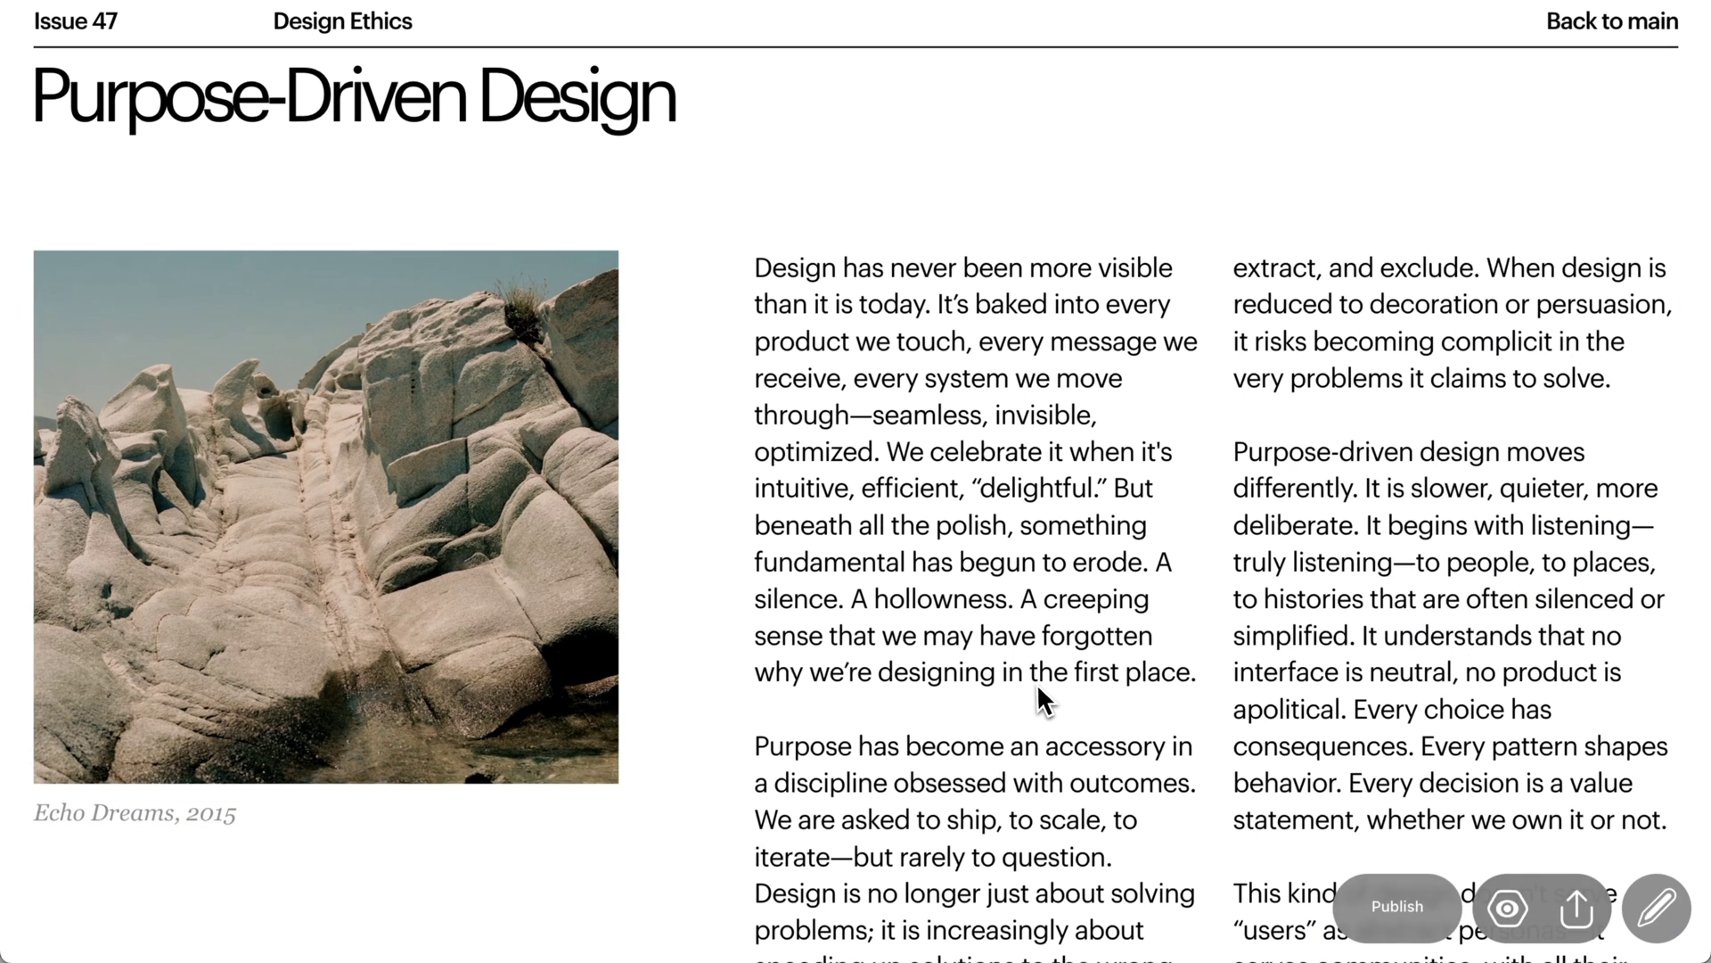
- Scroll the article to check that the image and caption stay fixed
{"action": "scroll", "coordinate": [1035, 683], "scroll_direction": "down", "scroll_amount": 15}
{"action": "scroll", "coordinate": [1036, 683], "scroll_direction": "down", "scroll_amount": 5}
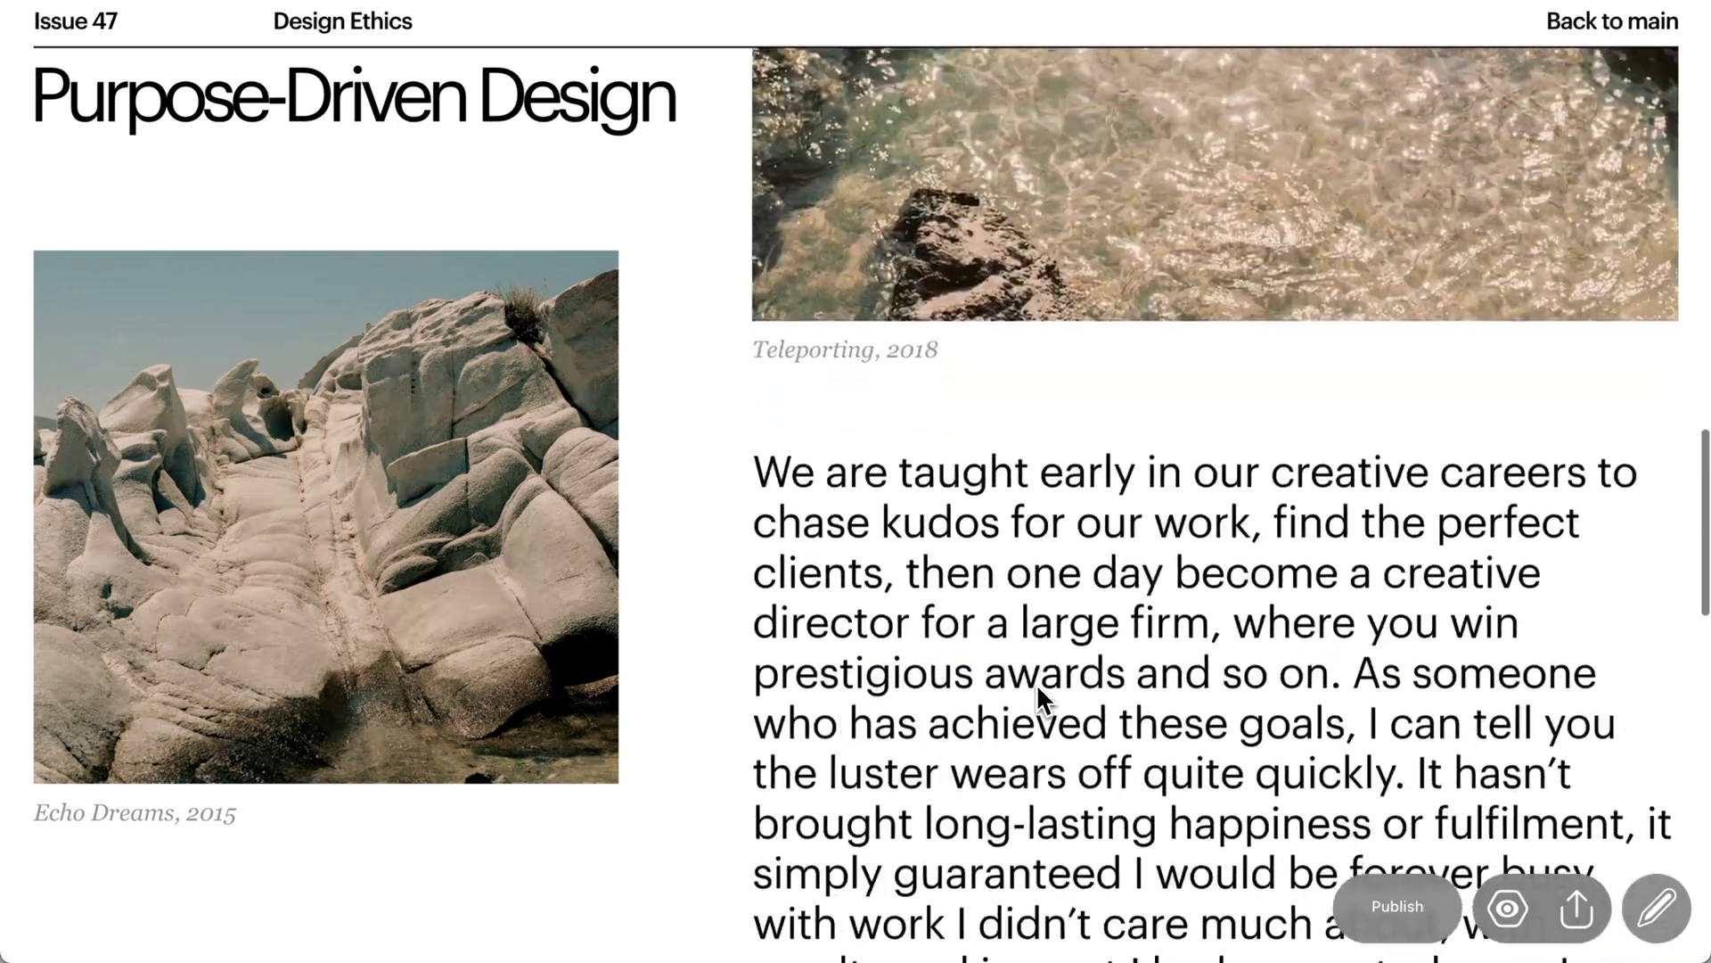
{"action": "scroll", "coordinate": [1036, 682], "scroll_direction": "up", "scroll_amount": 15}
{"action": "scroll", "coordinate": [1038, 700], "scroll_direction": "down", "scroll_amount": 5}
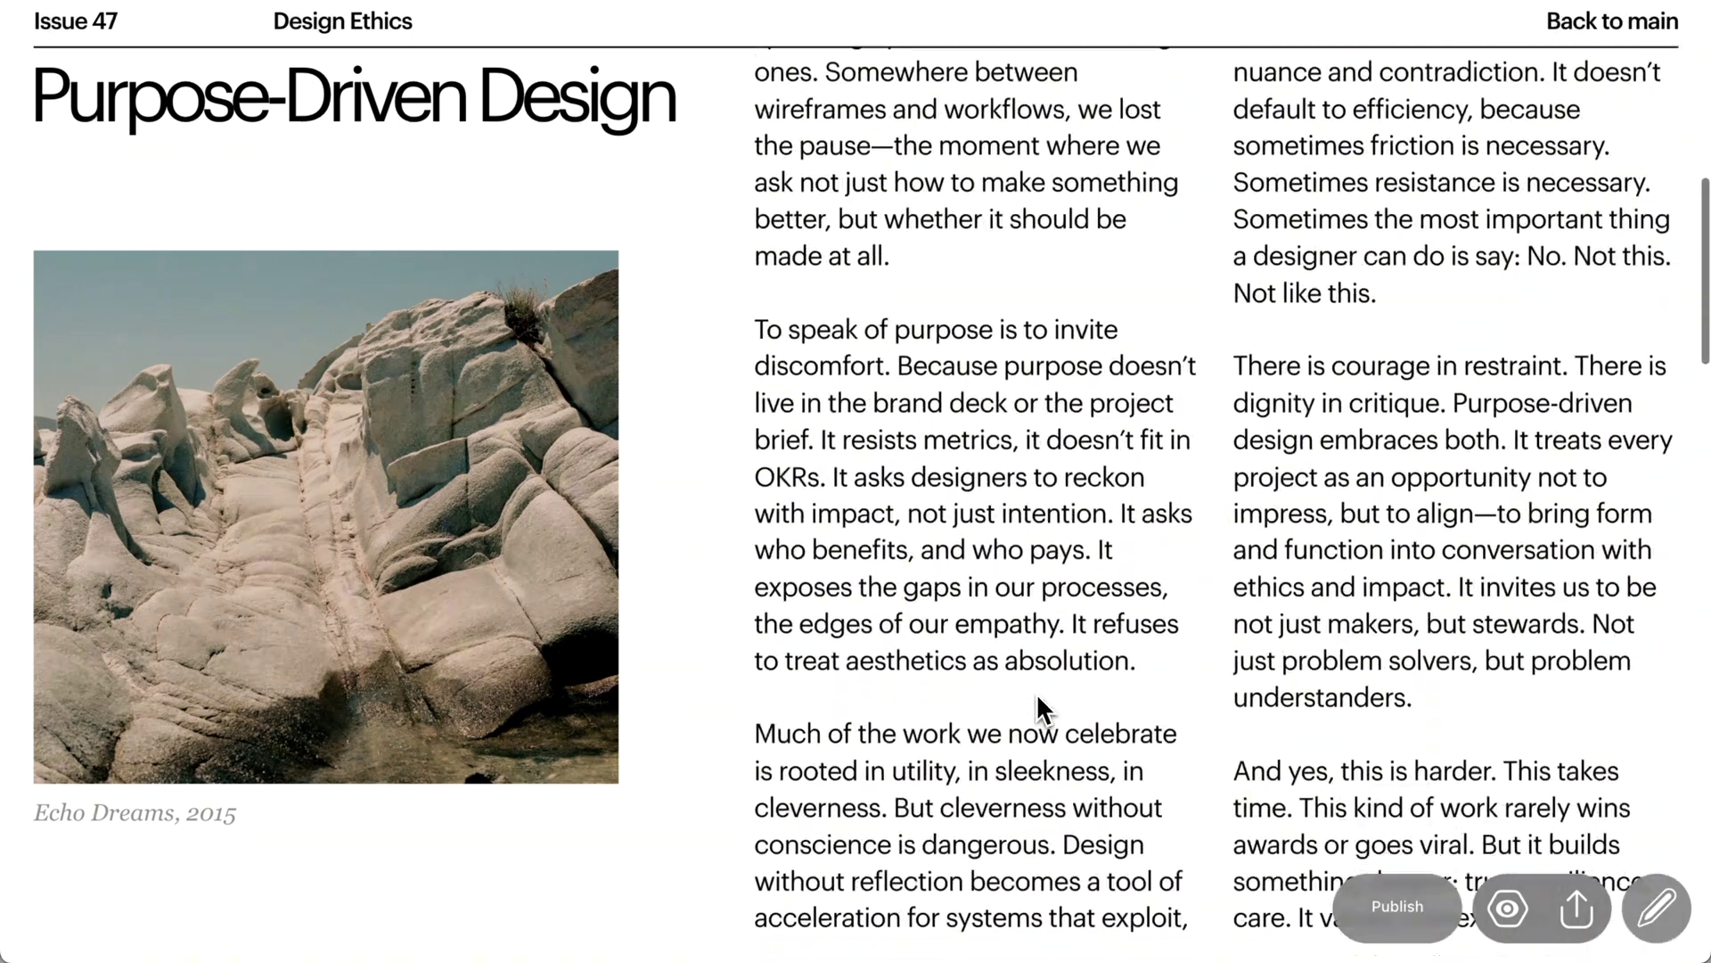
{"action": "scroll", "coordinate": [1039, 699], "scroll_direction": "up", "scroll_amount": 10}
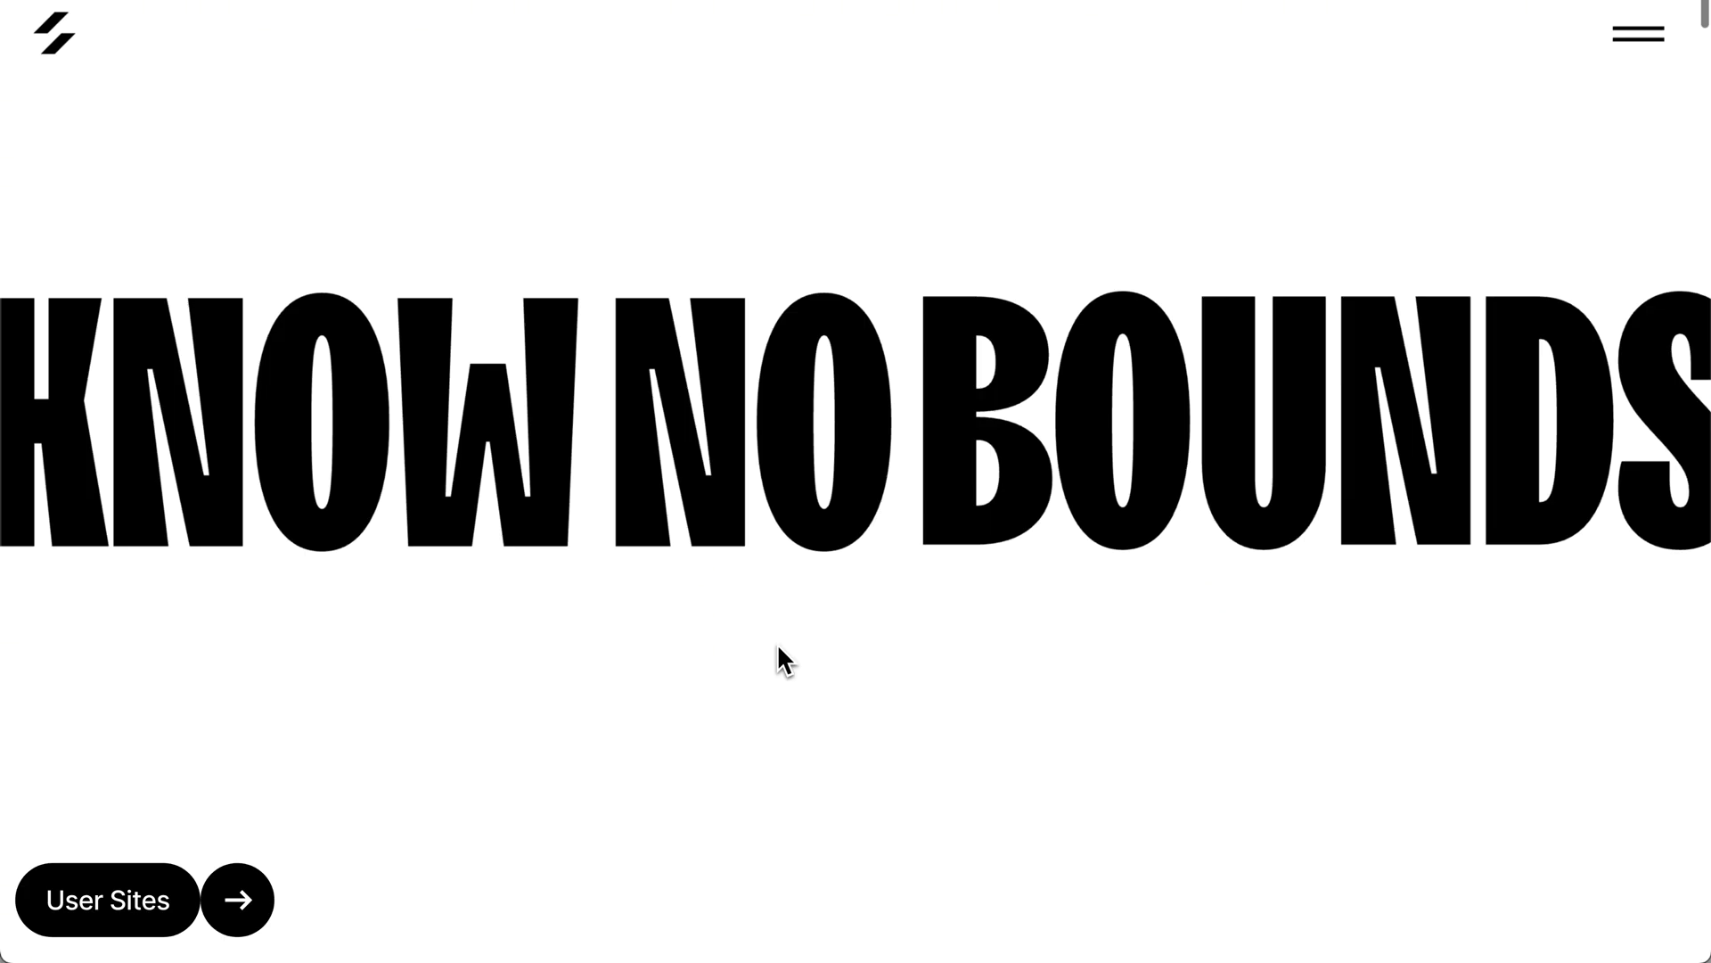
{"action": "scroll", "coordinate": [778, 647], "scroll_direction": "down", "scroll_amount": 5}
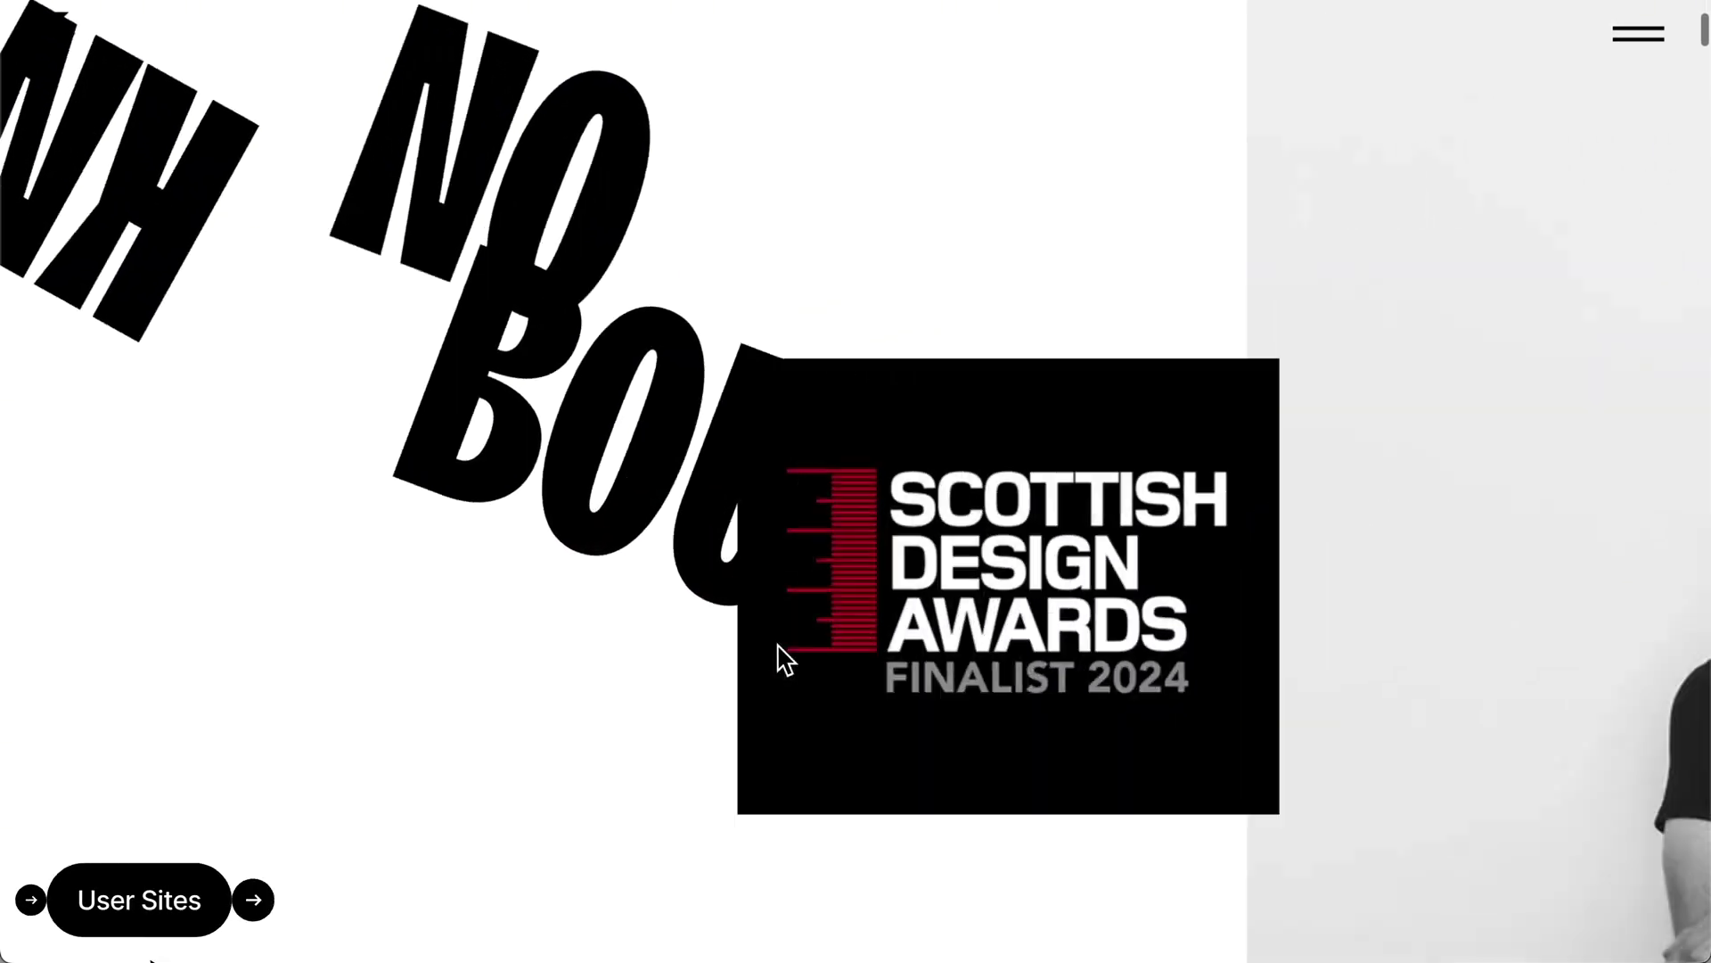
{"action": "scroll", "coordinate": [777, 657], "scroll_direction": "down", "scroll_amount": 5}
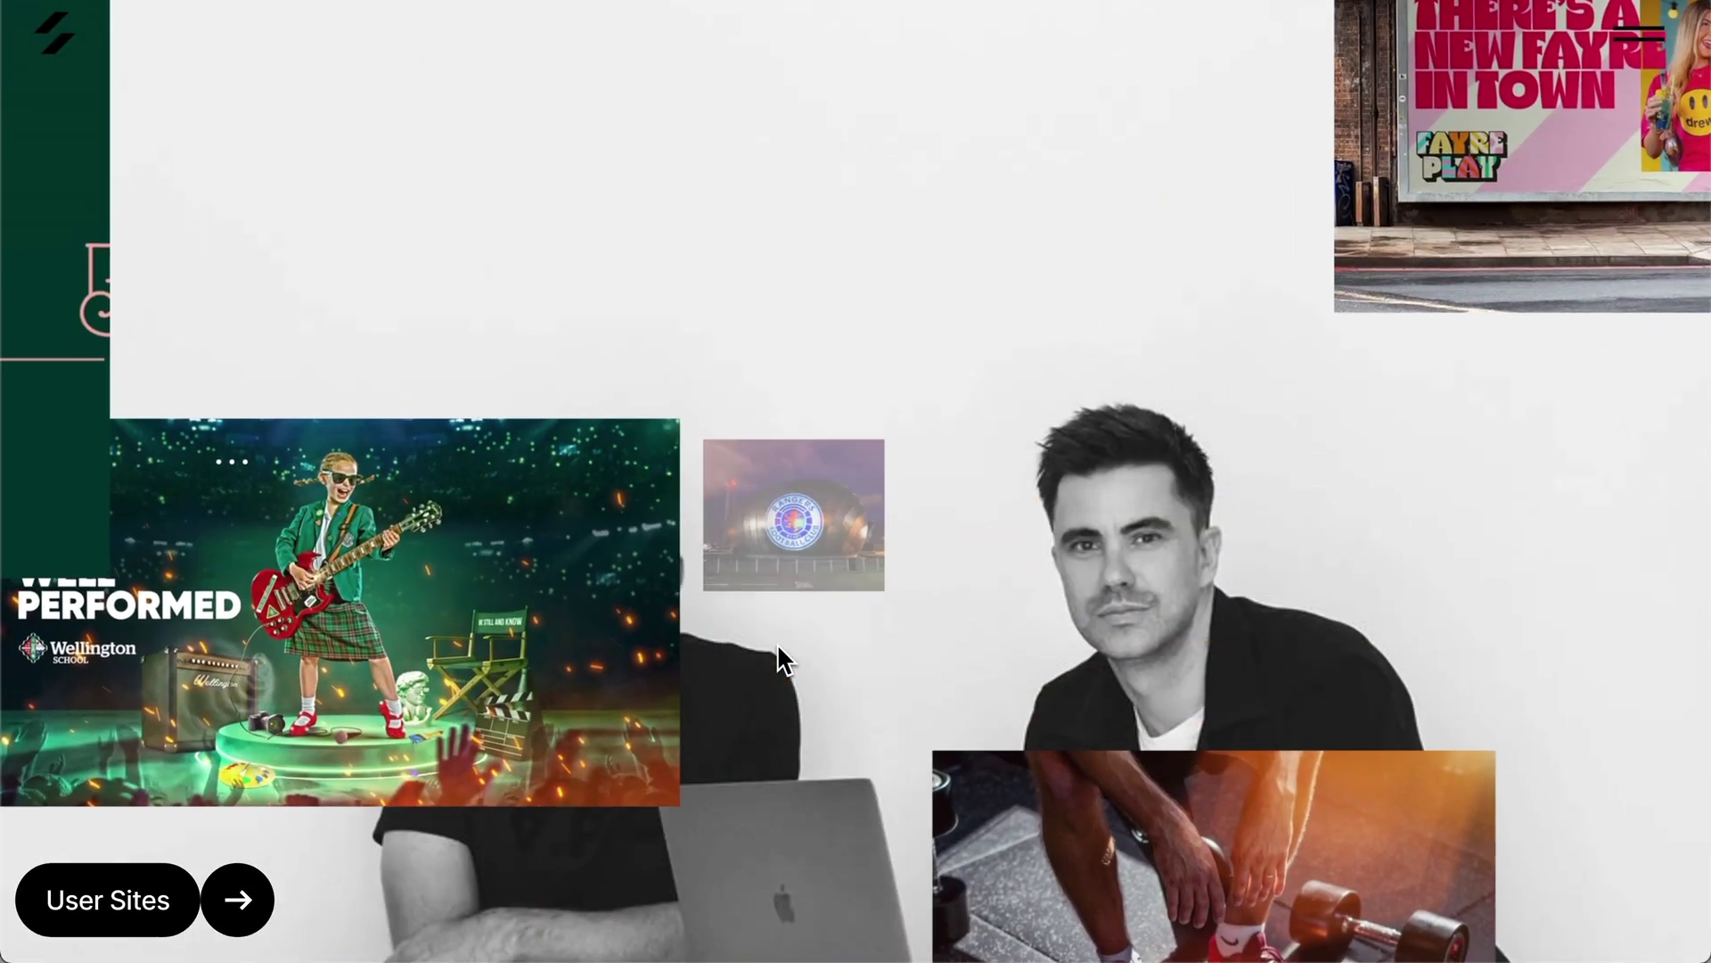
{"action": "scroll", "coordinate": [777, 659], "scroll_direction": "down", "scroll_amount": 3}
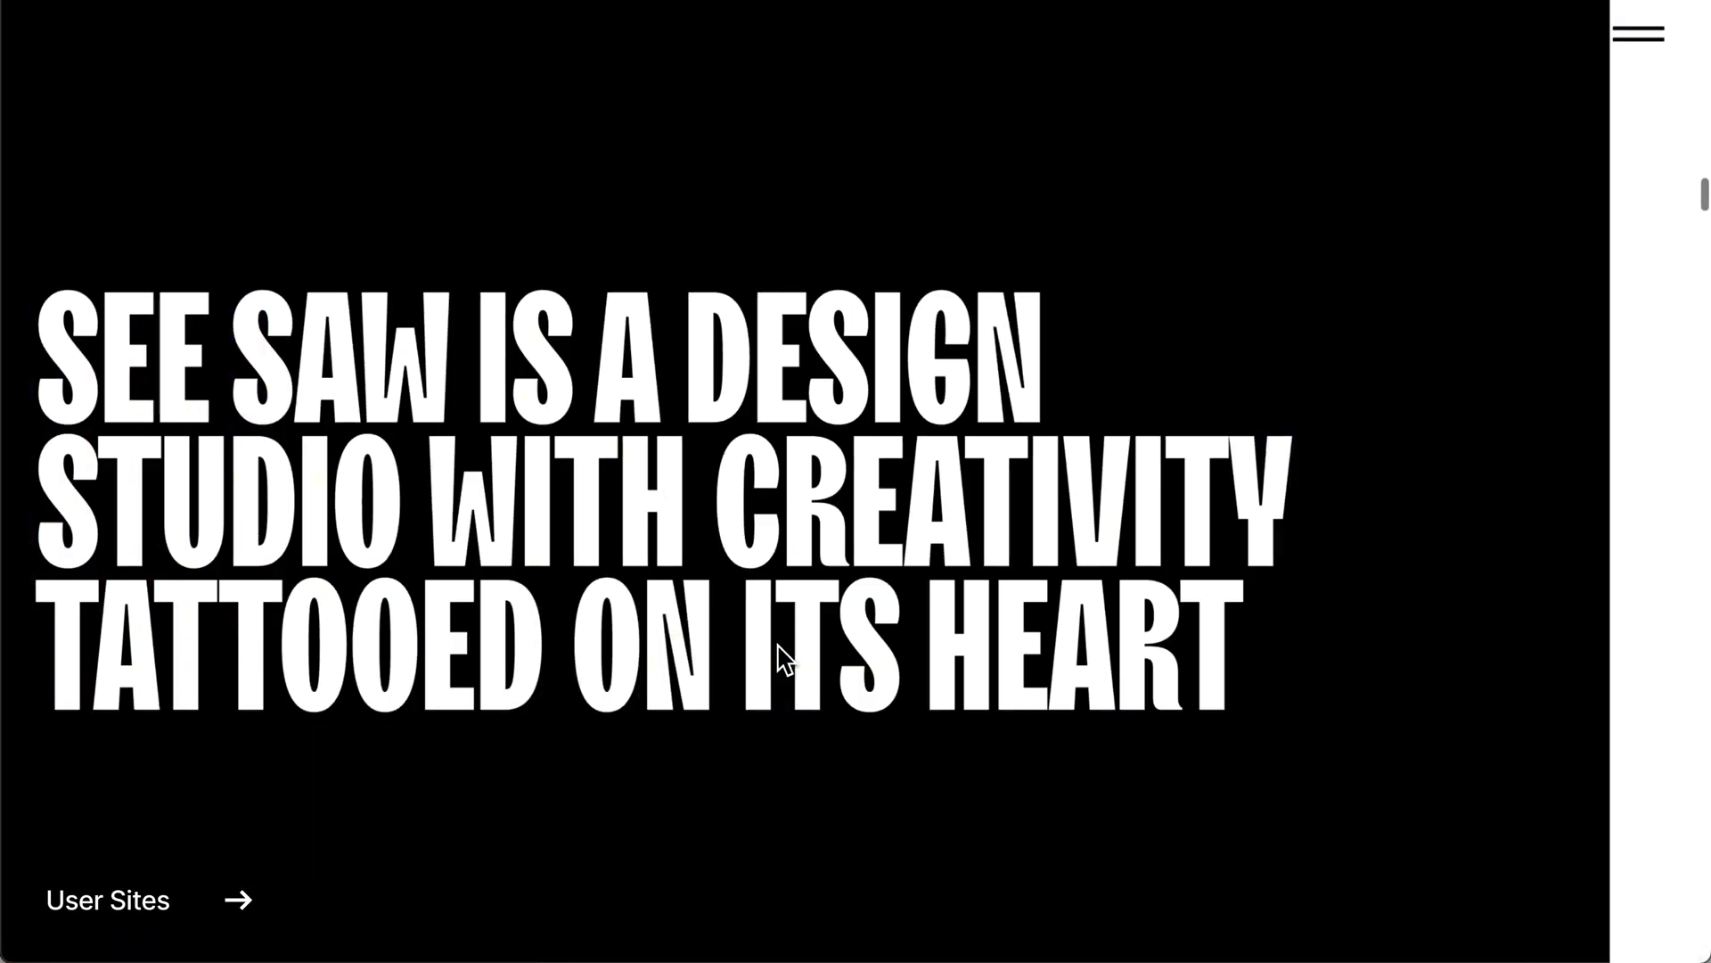
{"action": "scroll", "coordinate": [785, 661], "scroll_direction": "down", "scroll_amount": 5}
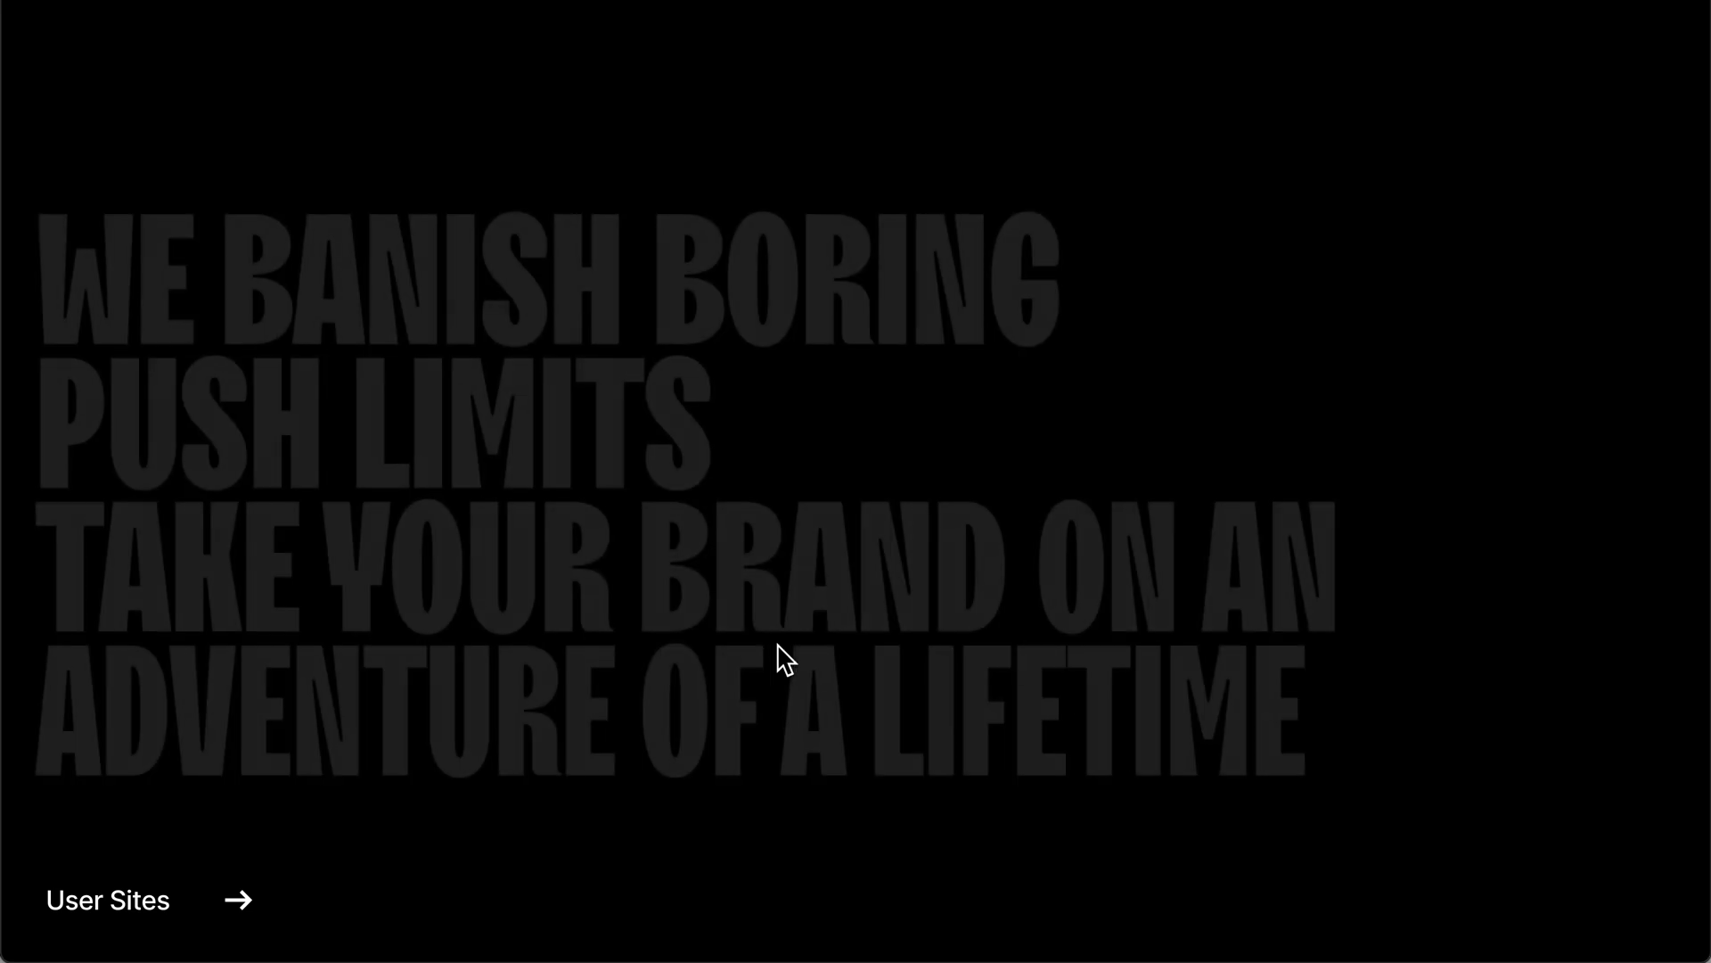
{"action": "scroll", "coordinate": [779, 645], "scroll_direction": "down", "scroll_amount": 5}
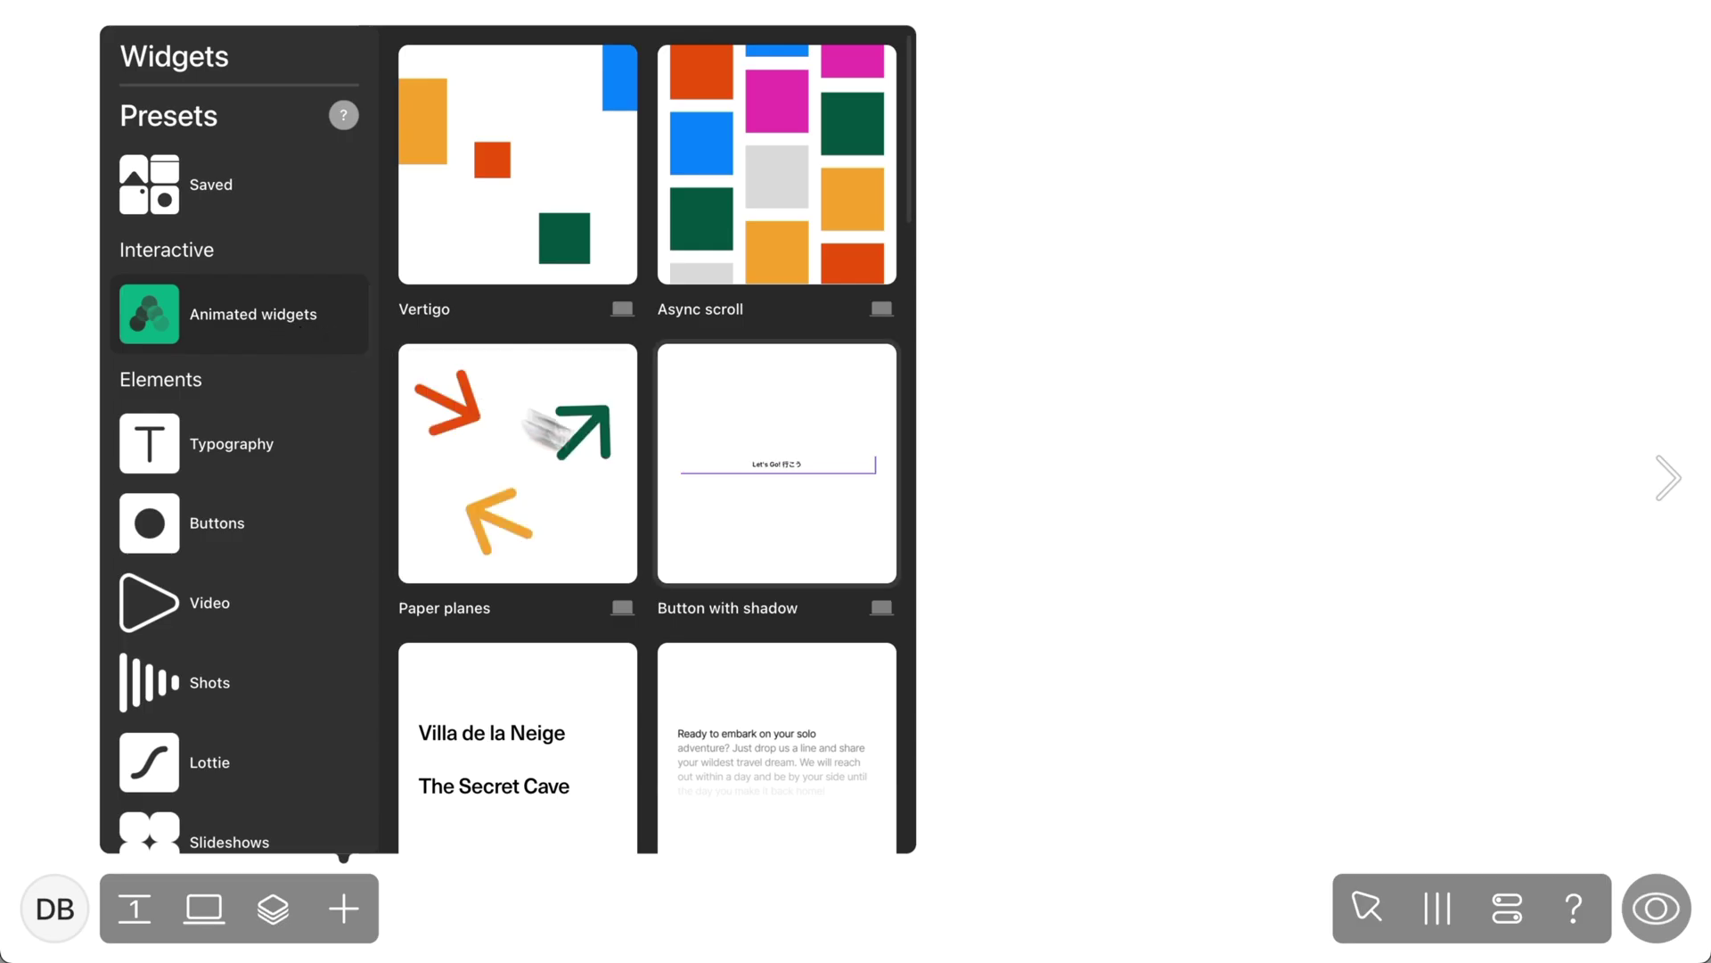
- Scroll through the Issue 47 article with the Purpose-Driven Design heading
{"action": "scroll", "coordinate": [737, 547], "scroll_direction": "down", "scroll_amount": 4}
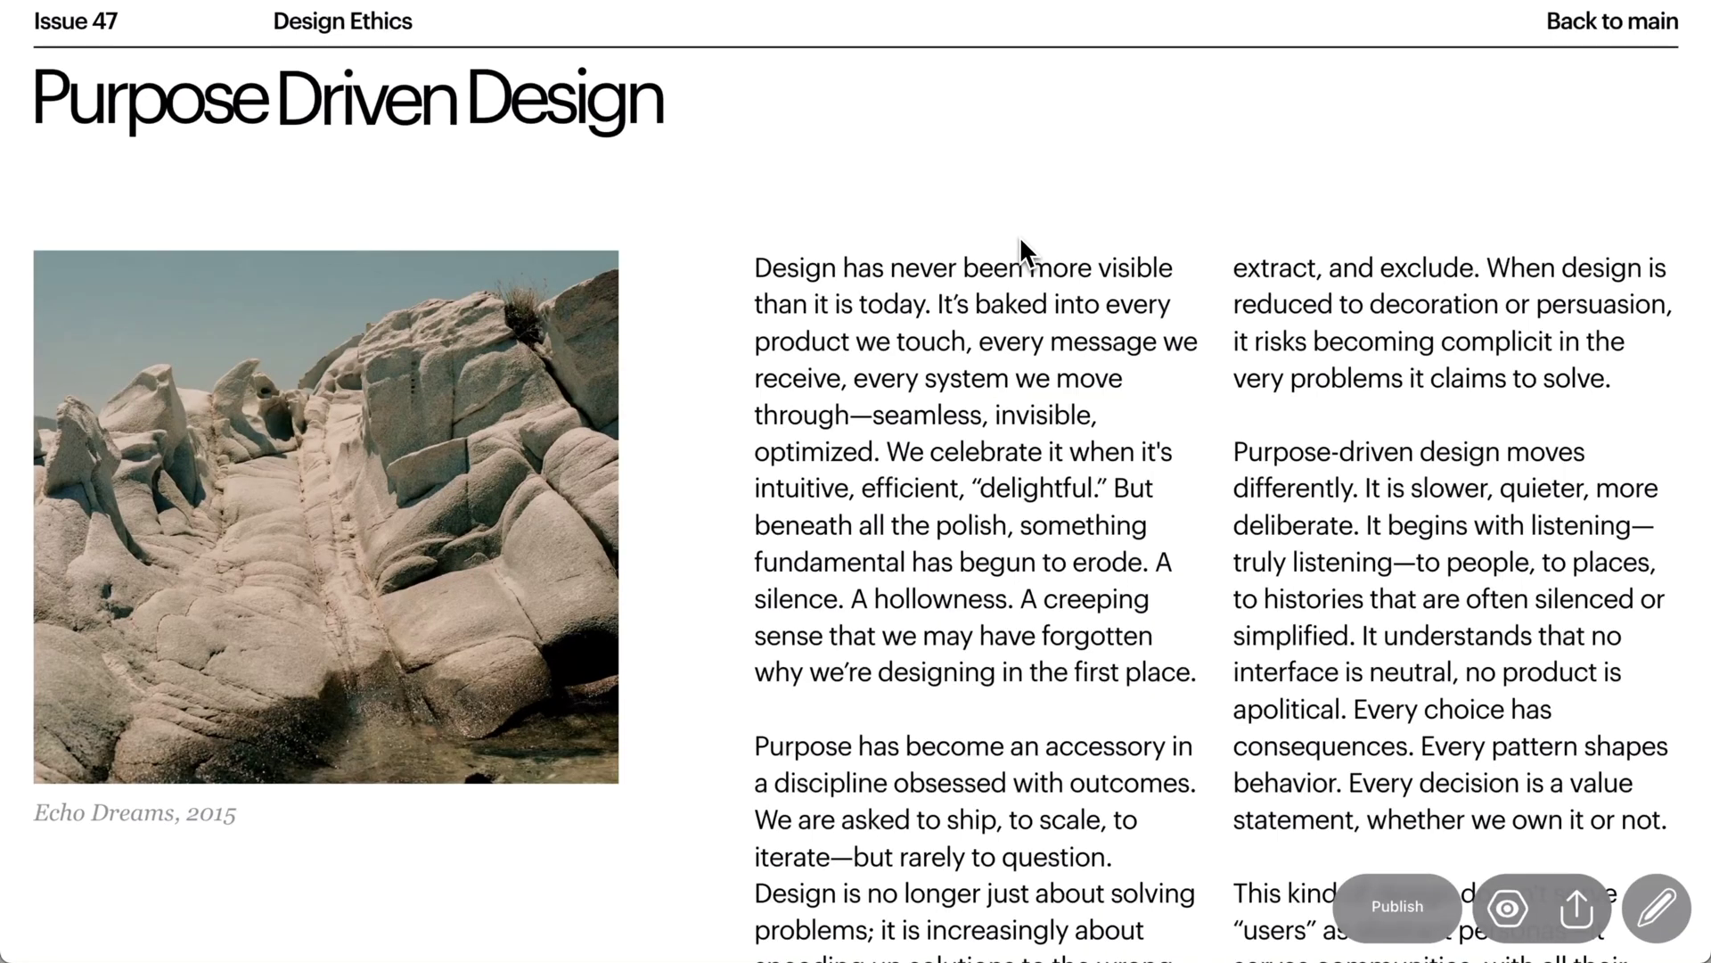
{"action": "scroll", "coordinate": [1020, 237], "scroll_direction": "down", "scroll_amount": 10}
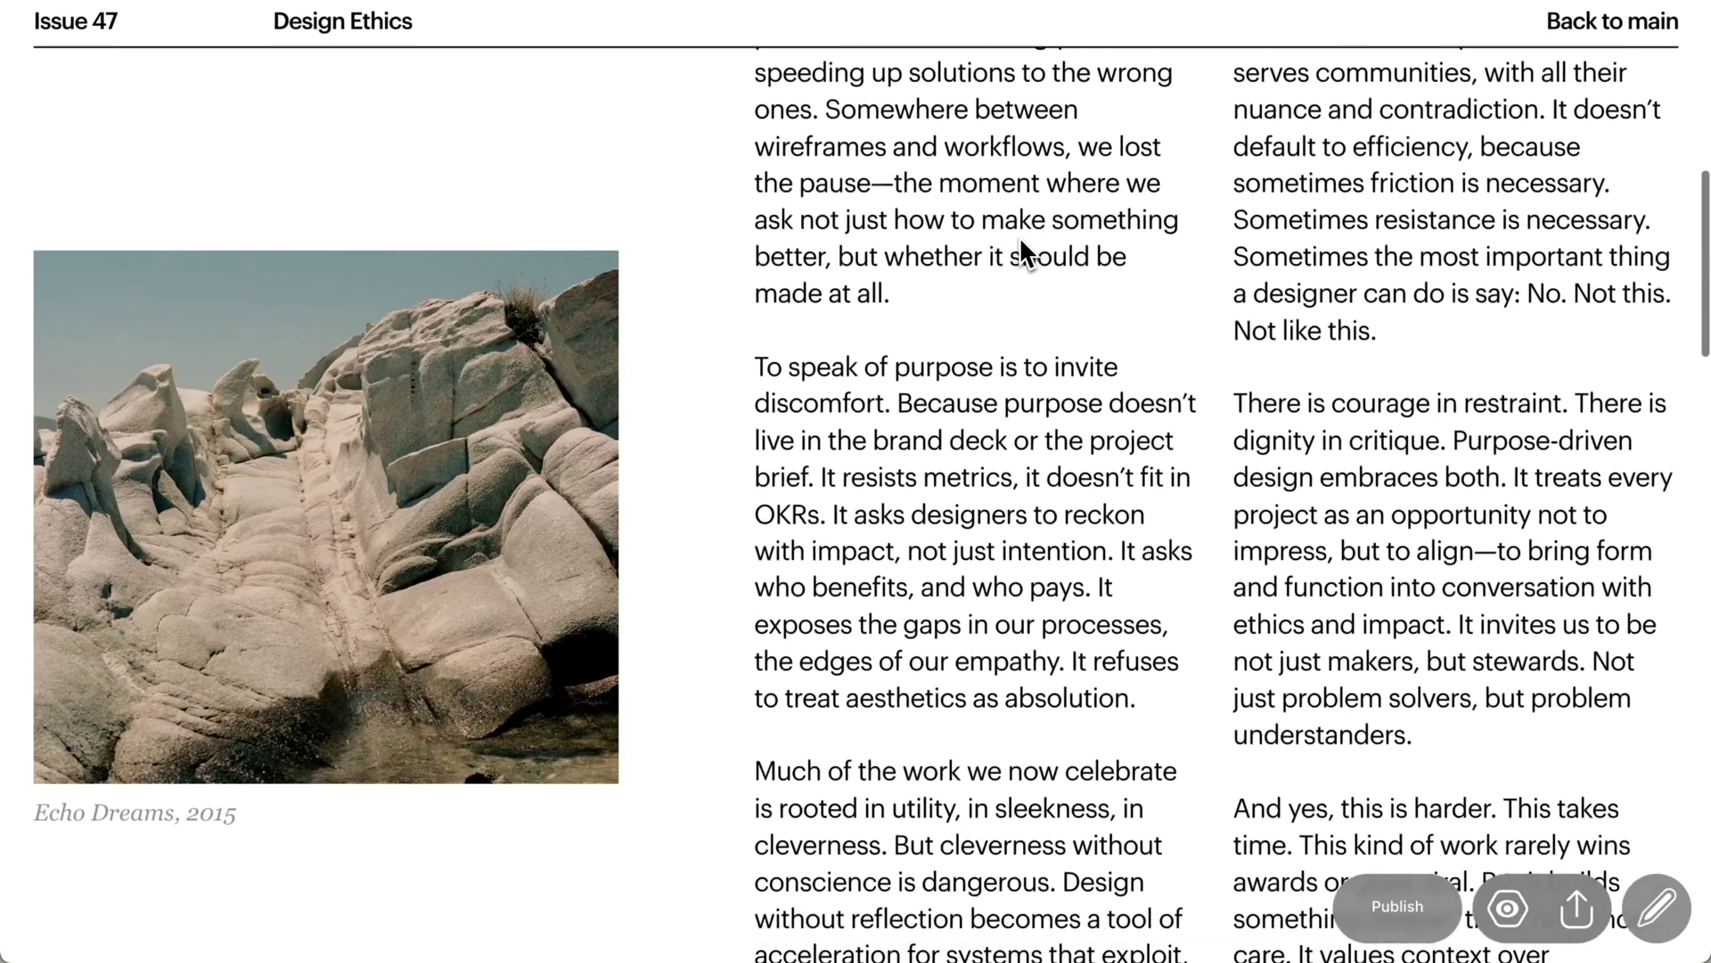
{"action": "scroll", "coordinate": [1020, 237], "scroll_direction": "up", "scroll_amount": 8}
{"action": "scroll", "coordinate": [1019, 237], "scroll_direction": "down", "scroll_amount": 2}
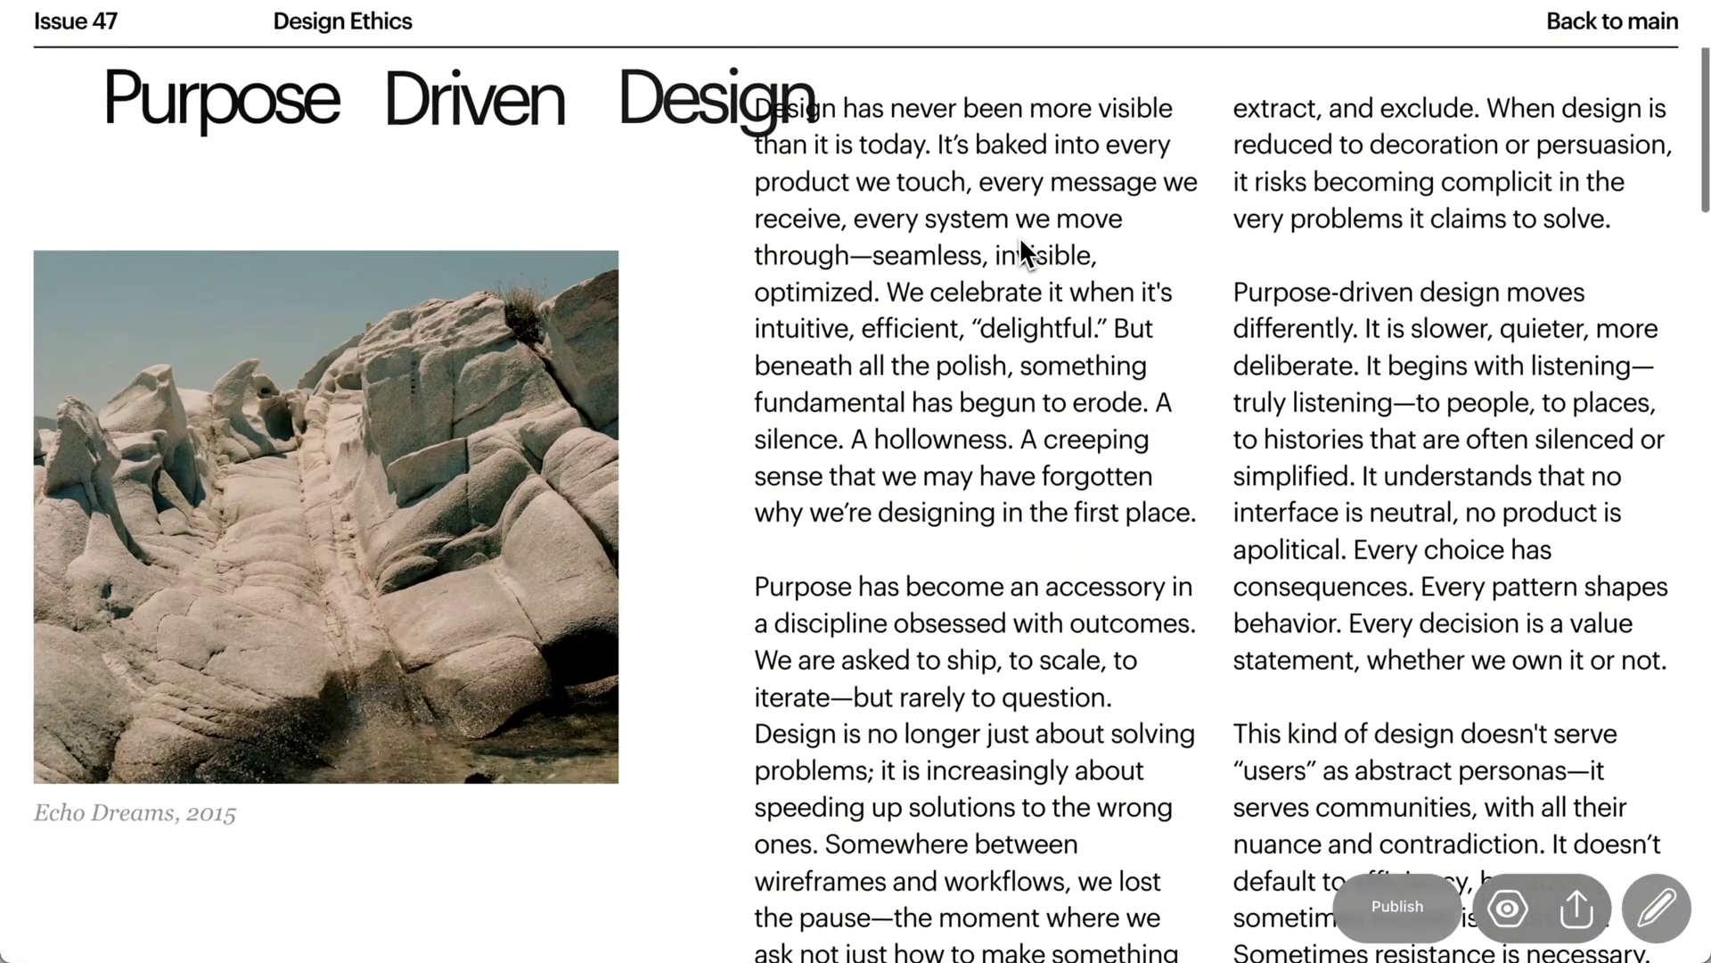
{"action": "scroll", "coordinate": [1019, 237], "scroll_direction": "up", "scroll_amount": 2}
{"action": "scroll", "coordinate": [1019, 237], "scroll_direction": "down", "scroll_amount": 8}
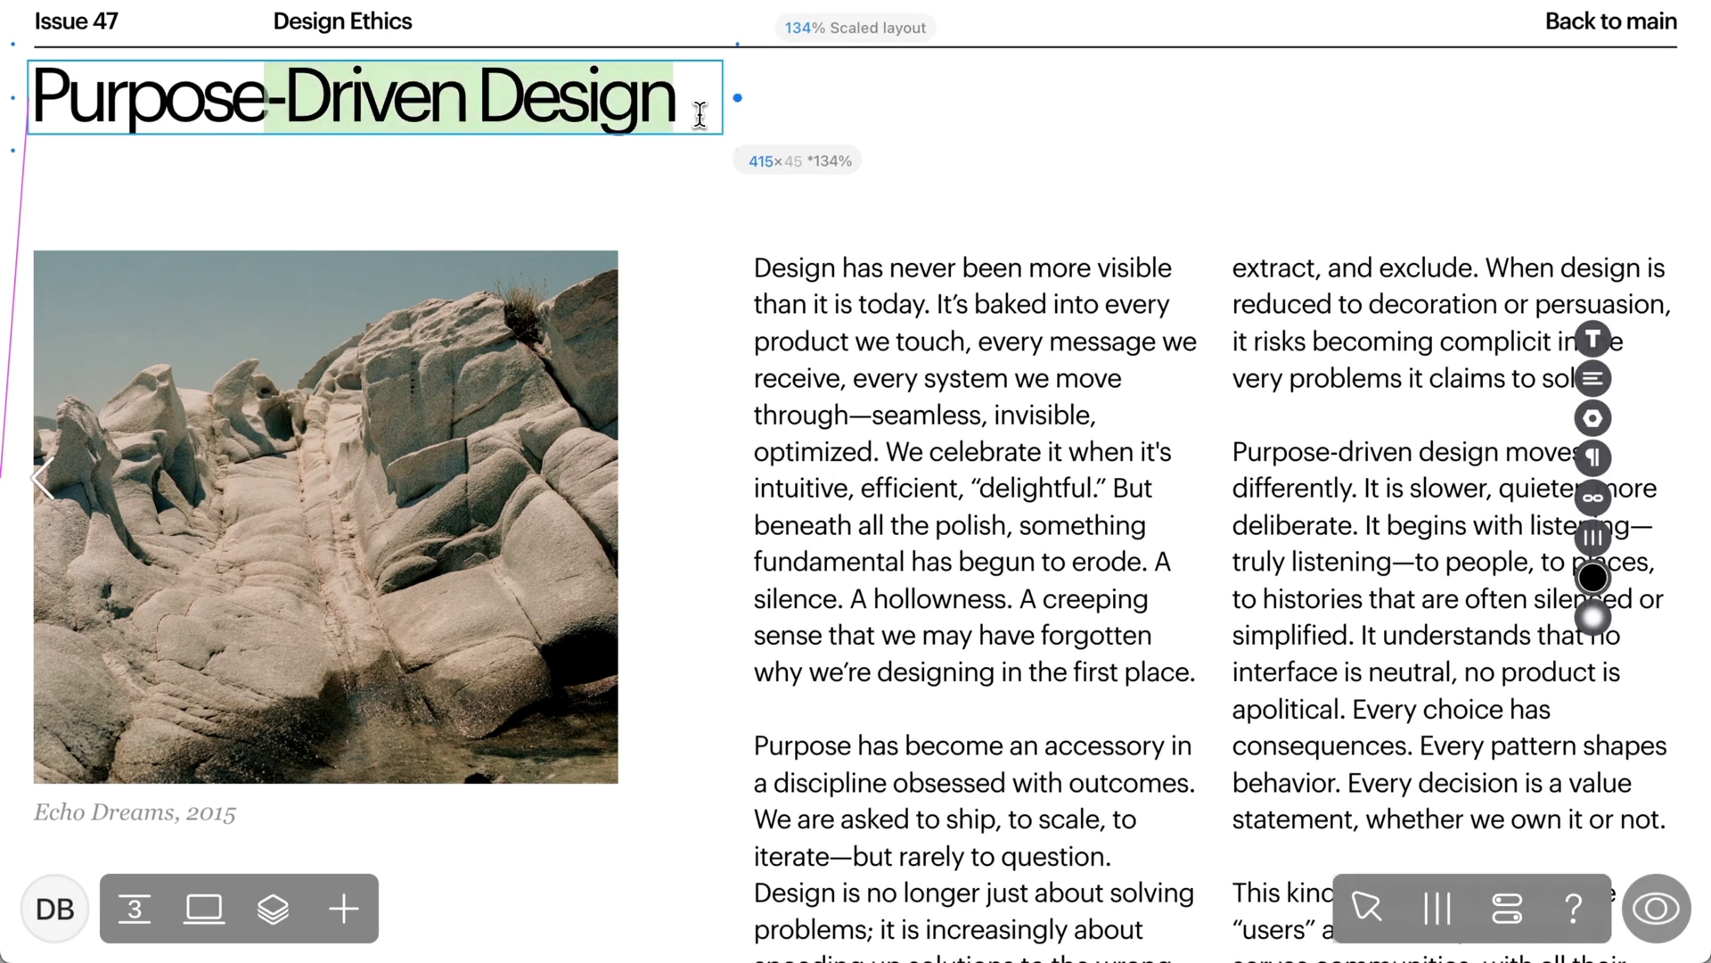
- Split the heading into separate 'Purpose', 'Driven' and 'Design' text boxes
{"action": "key", "text": "BackSpace"}
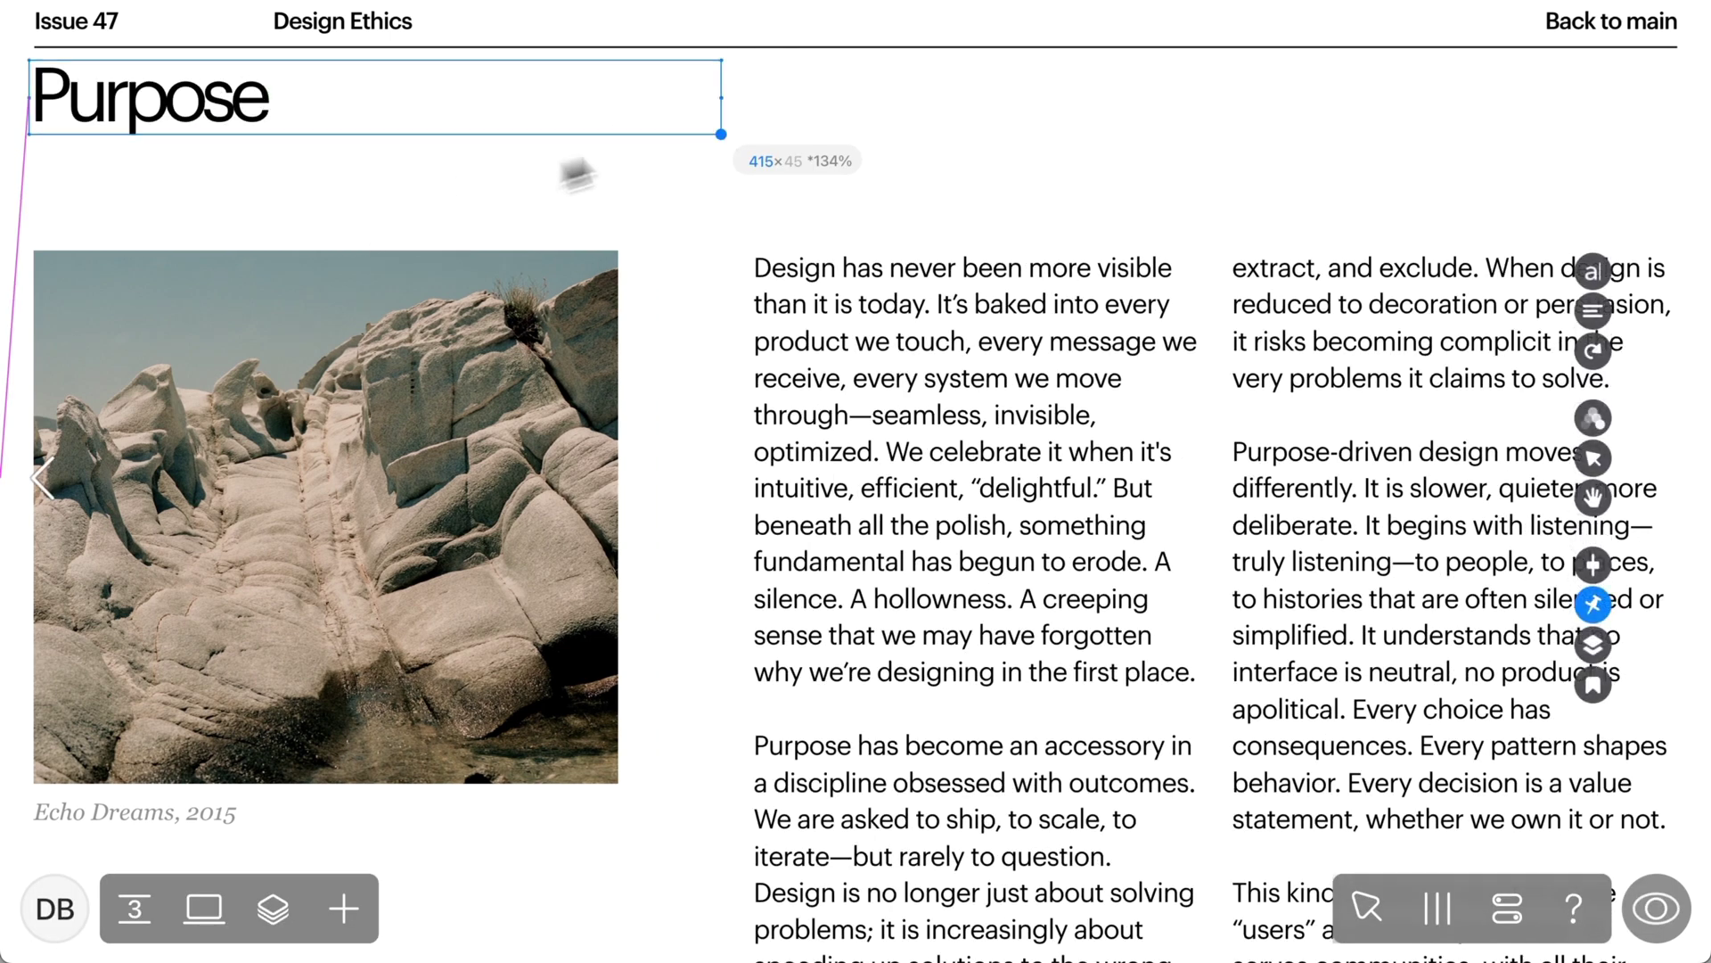
{"action": "left_click_drag", "start_coordinate": [305, 108], "coordinate": [664, 116]}
{"action": "type", "text": "ign"}
{"action": "left_click", "coordinate": [332, 116]}
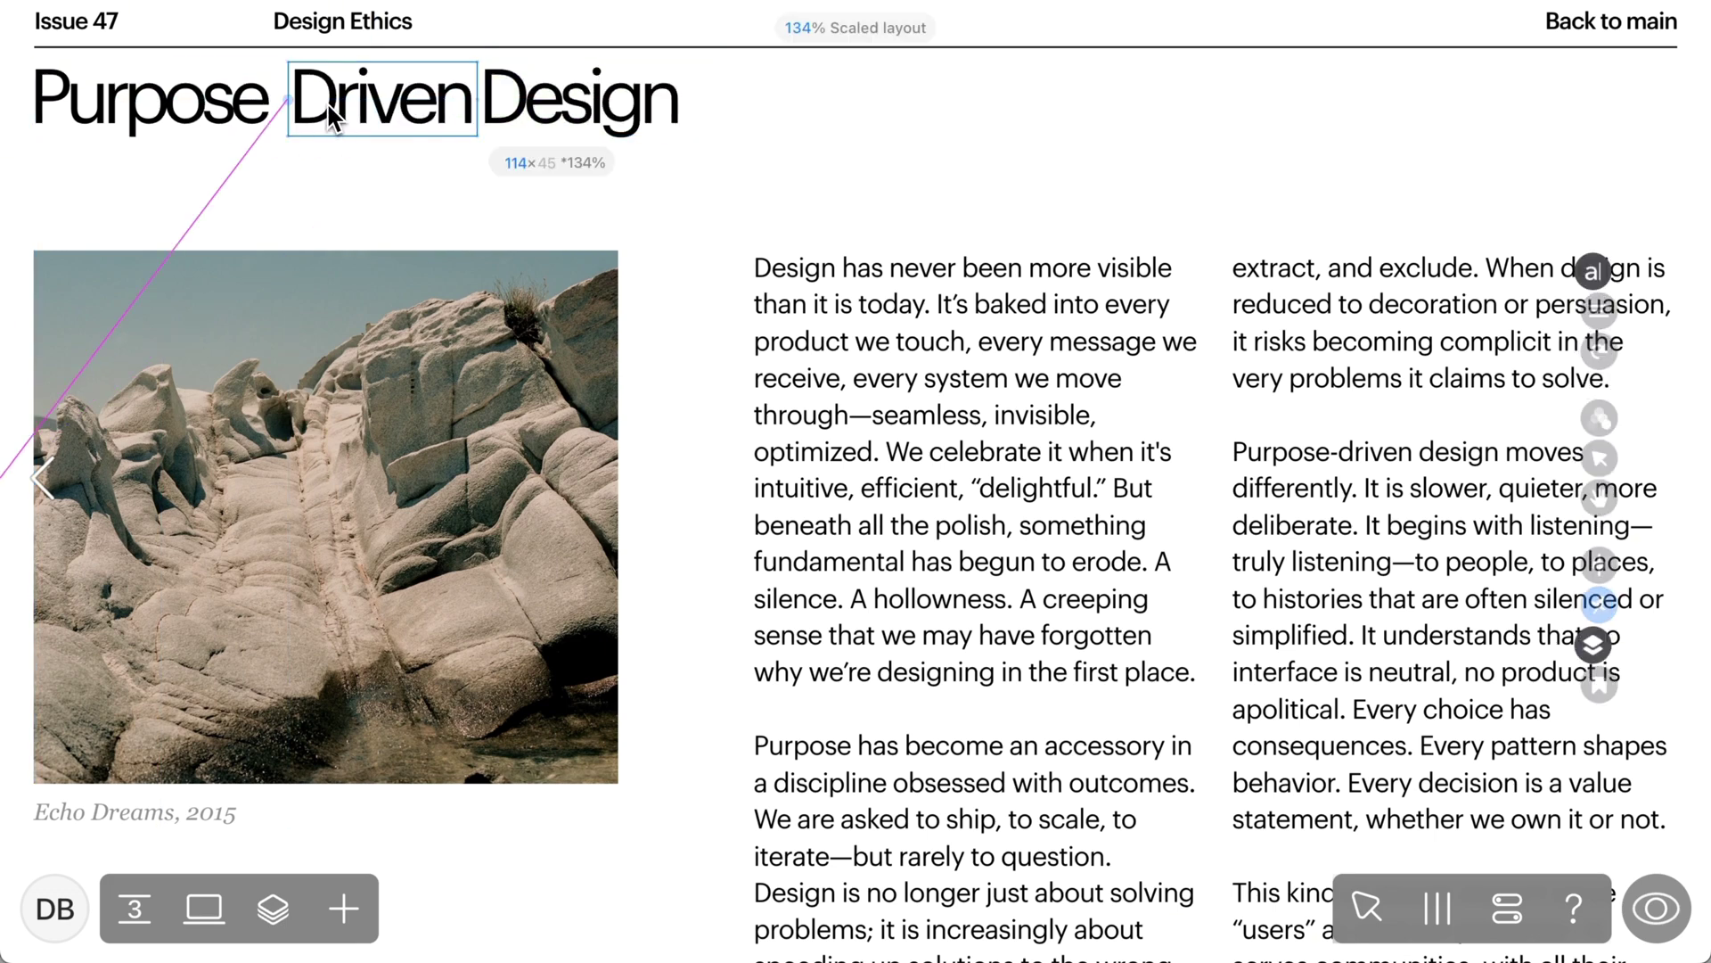
{"action": "key", "text": "Tab"}
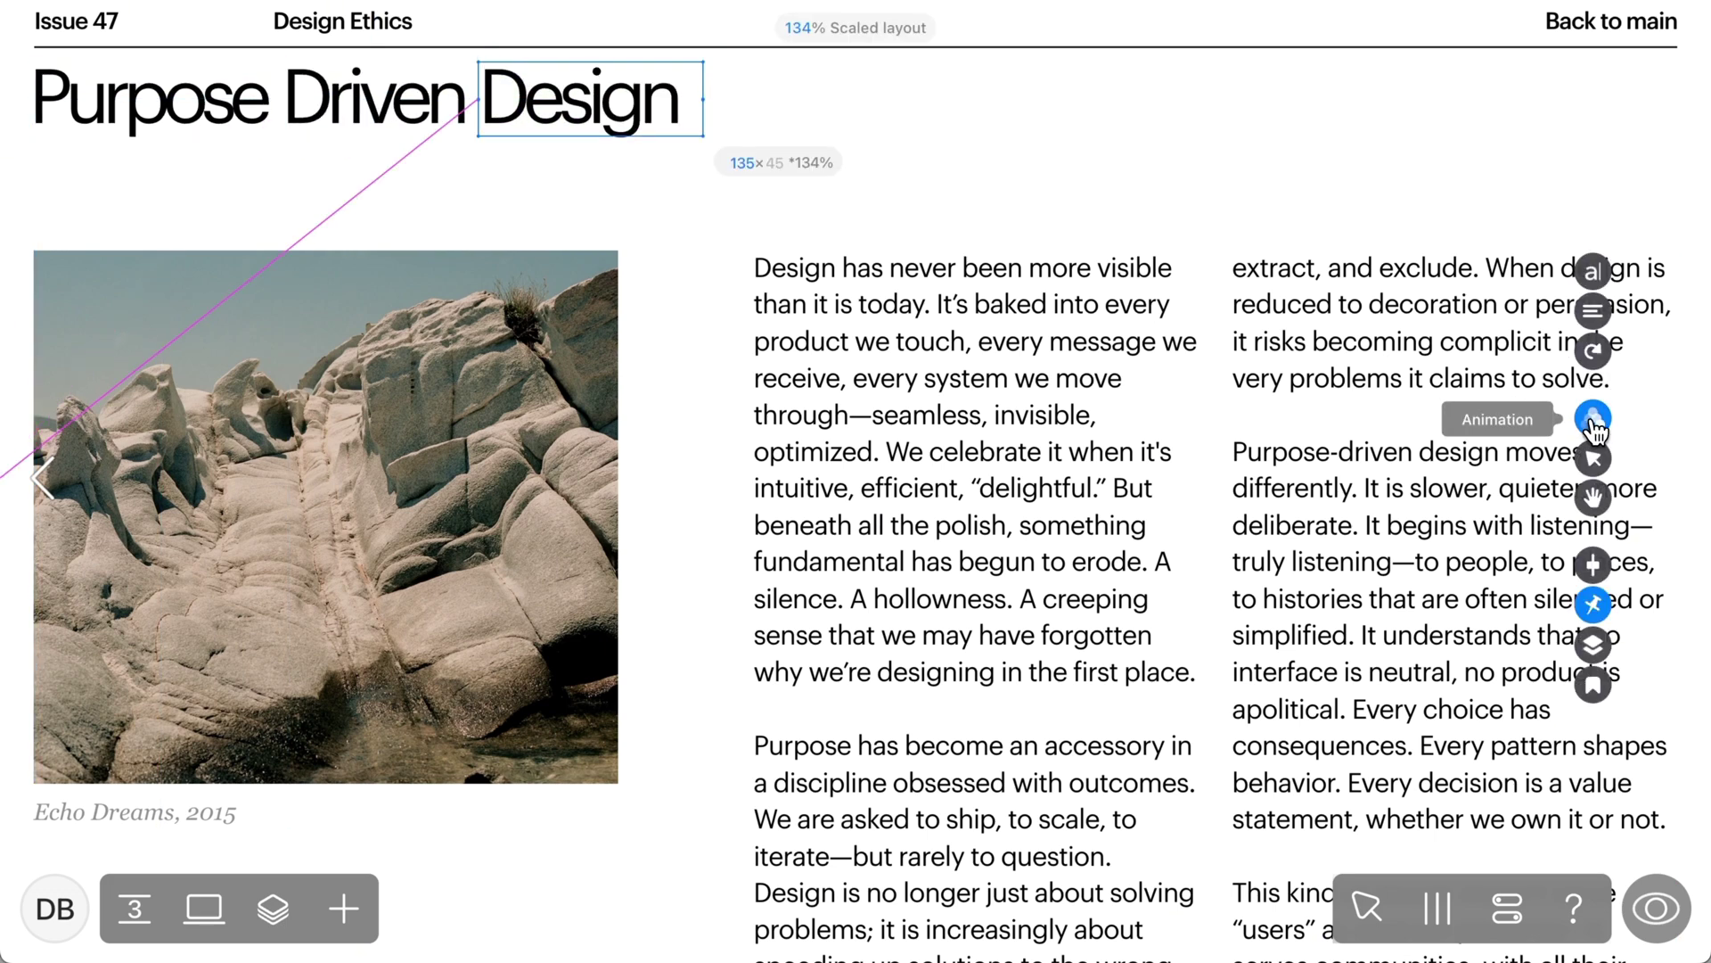
- Give 'Design' a scroll Move&Fade animation with Move 750 and 2x speed
{"action": "left_click", "coordinate": [1593, 422]}
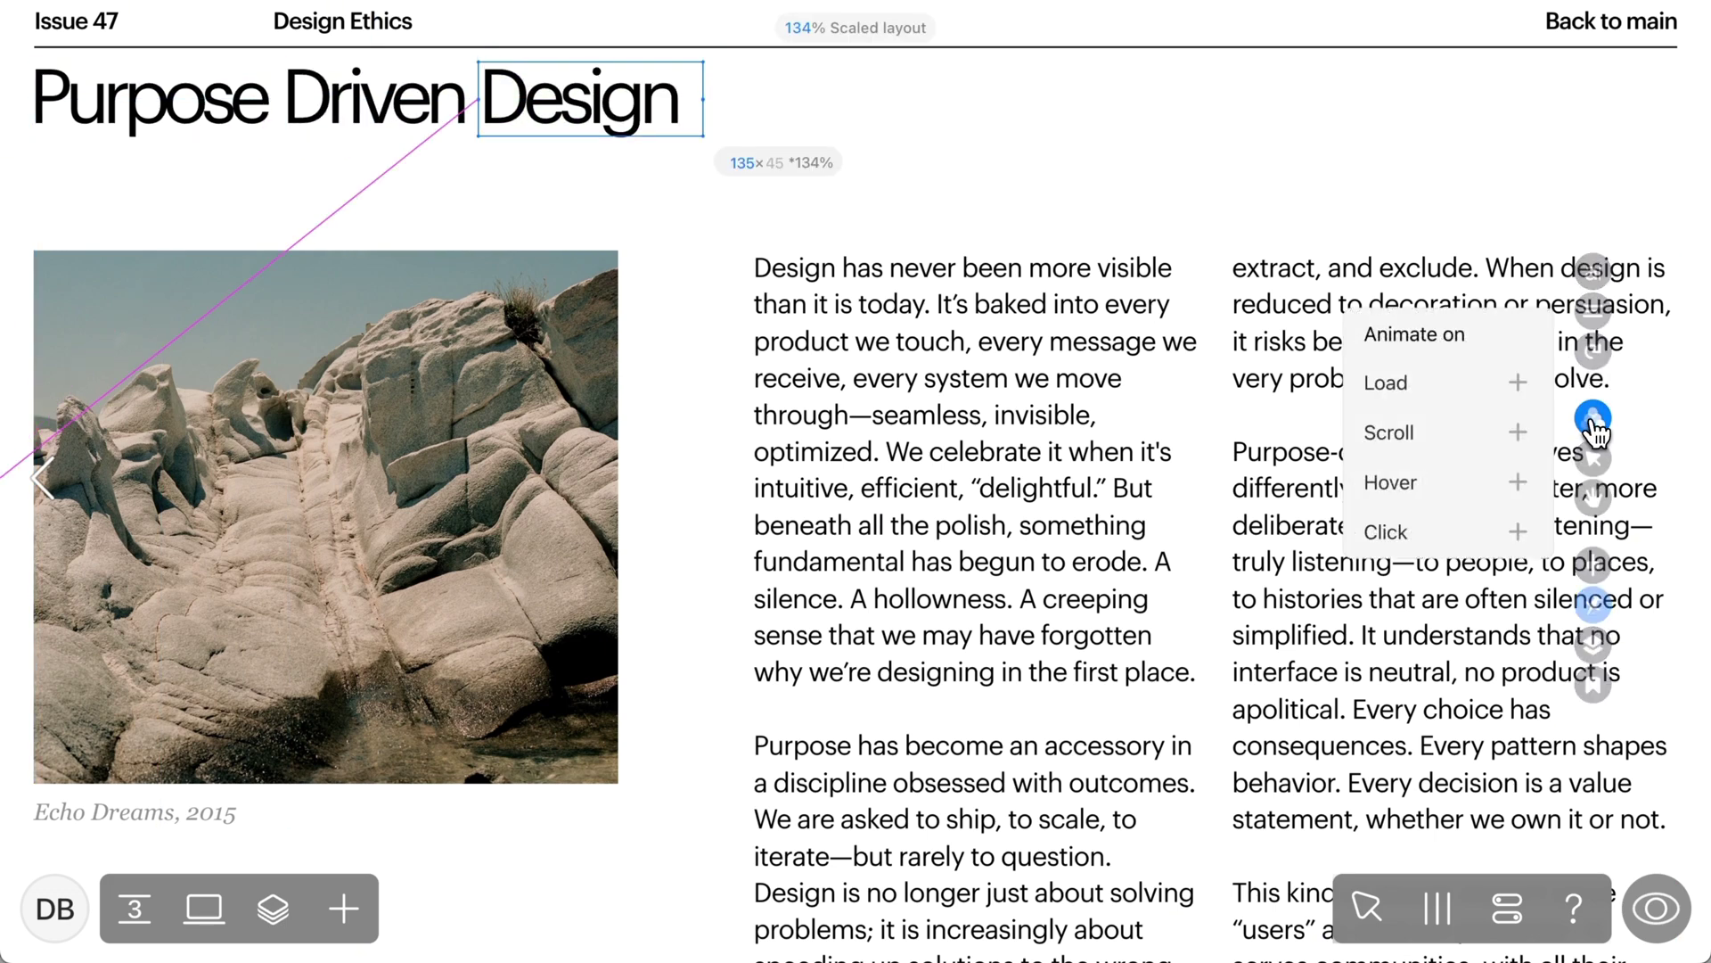
{"action": "left_click", "coordinate": [1413, 435]}
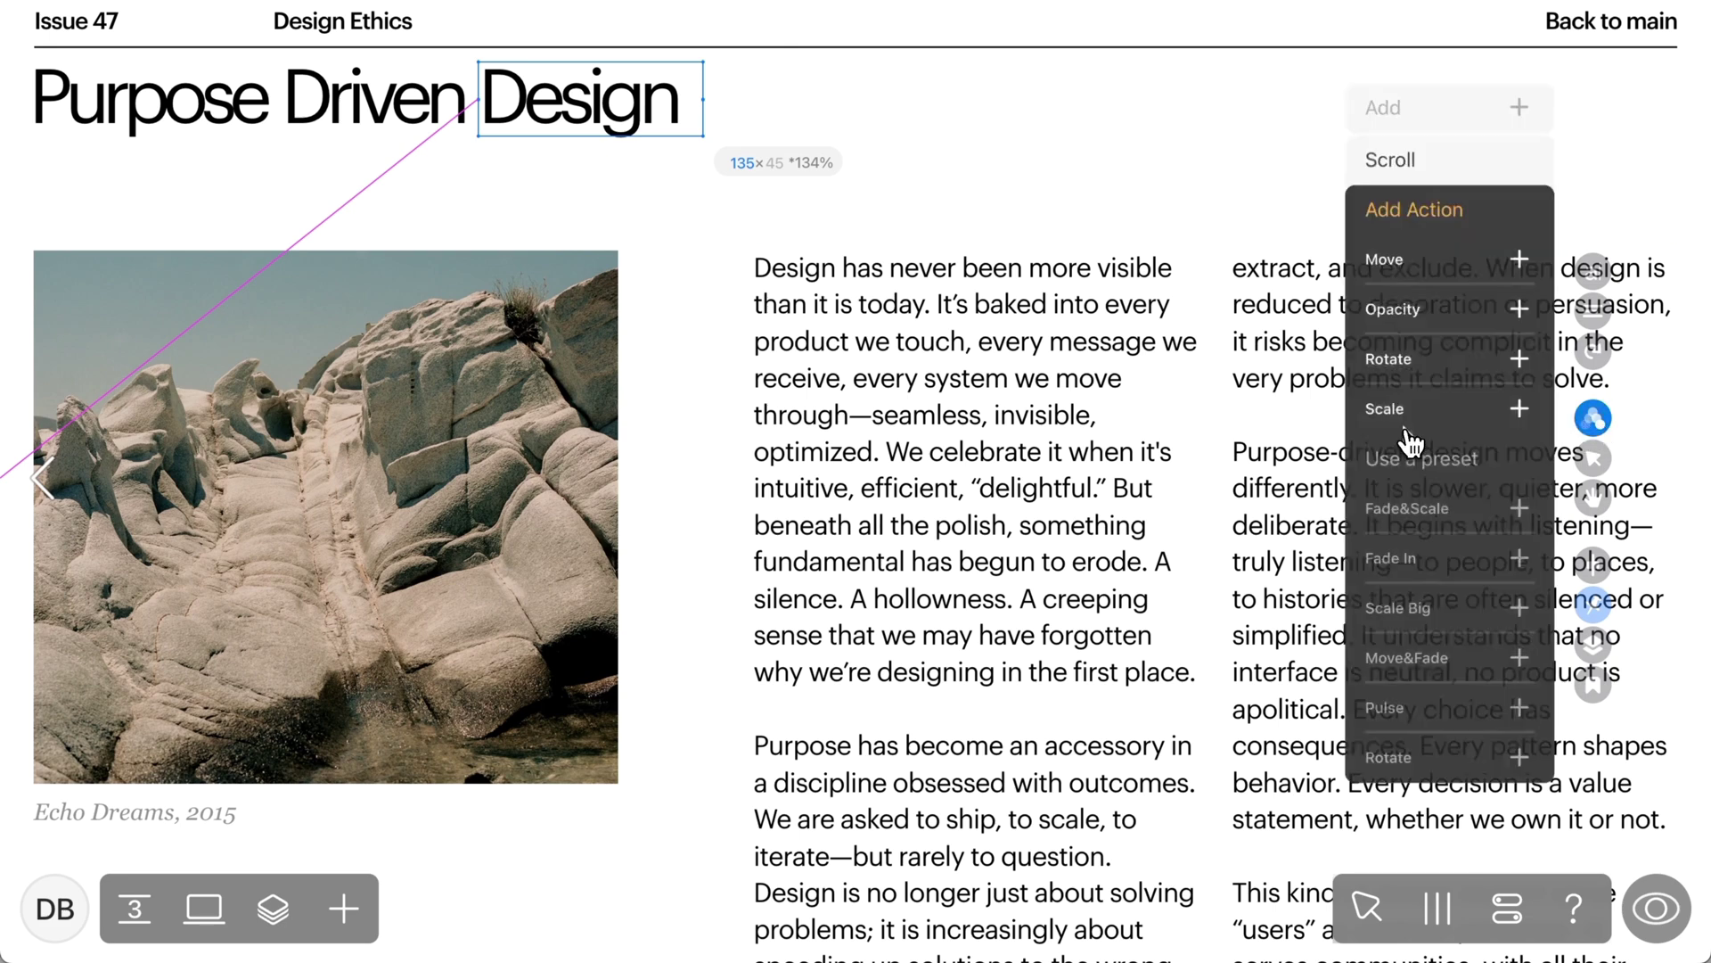
{"action": "left_click", "coordinate": [1405, 660]}
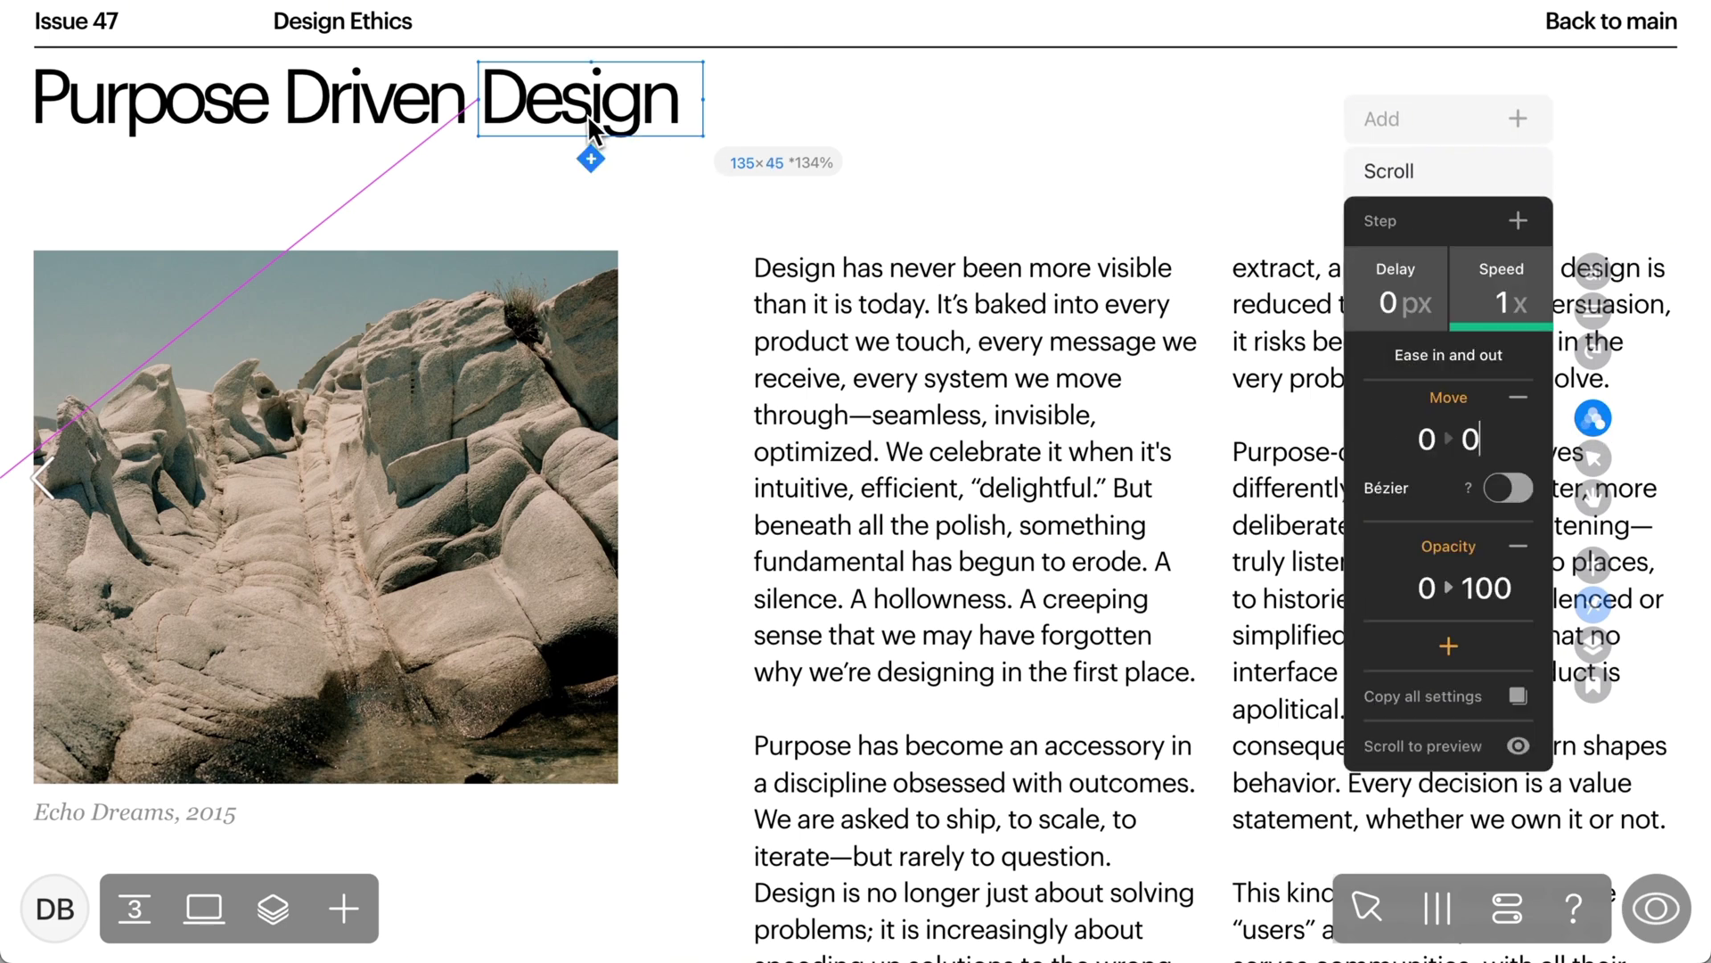
{"action": "left_click_drag", "start_coordinate": [597, 129], "coordinate": [1466, 135]}
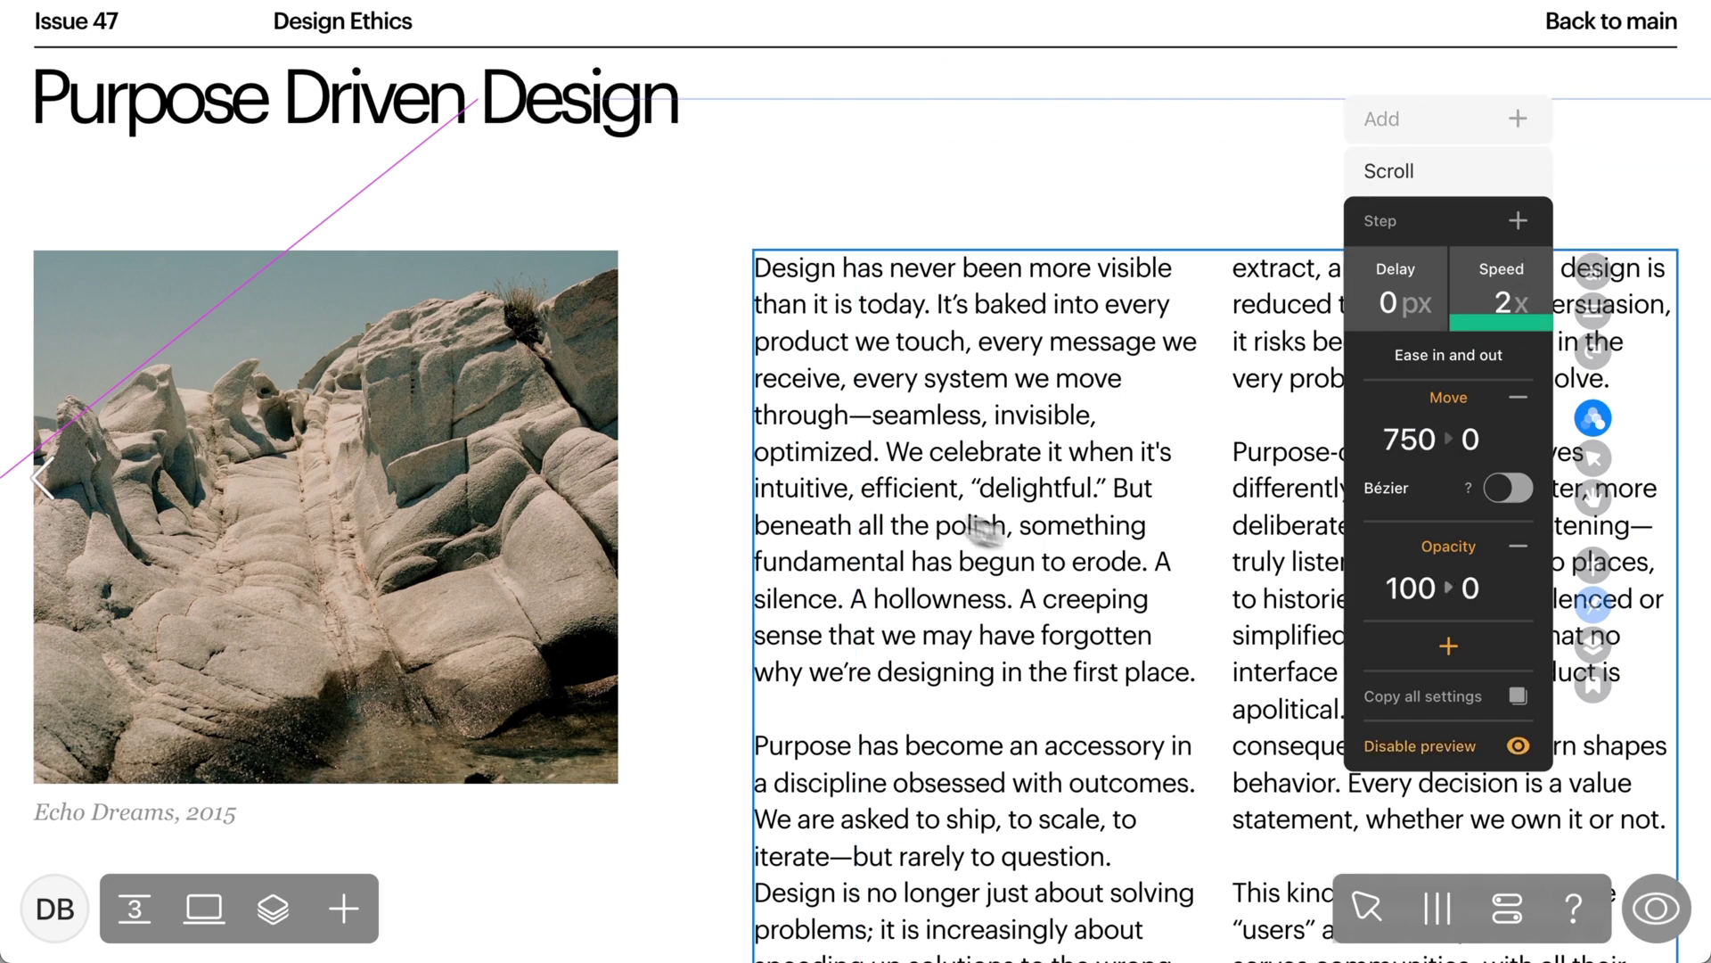
{"action": "scroll", "coordinate": [891, 504], "scroll_direction": "down", "scroll_amount": 7}
{"action": "scroll", "coordinate": [889, 503], "scroll_direction": "up", "scroll_amount": 7}
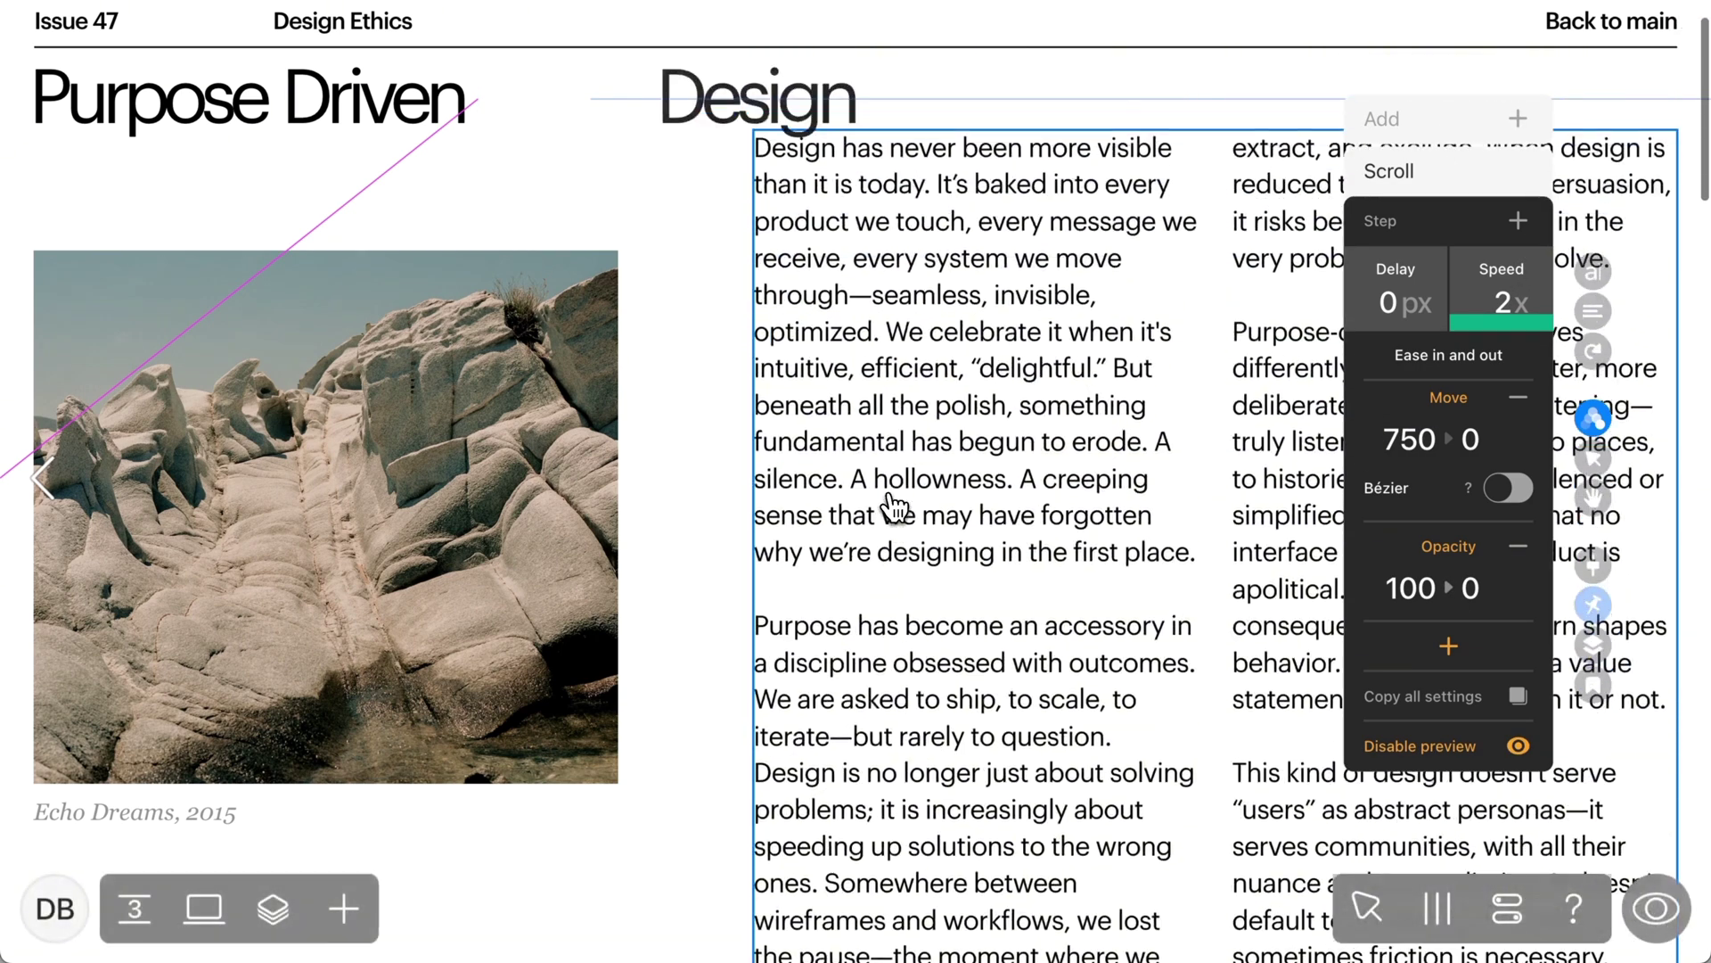